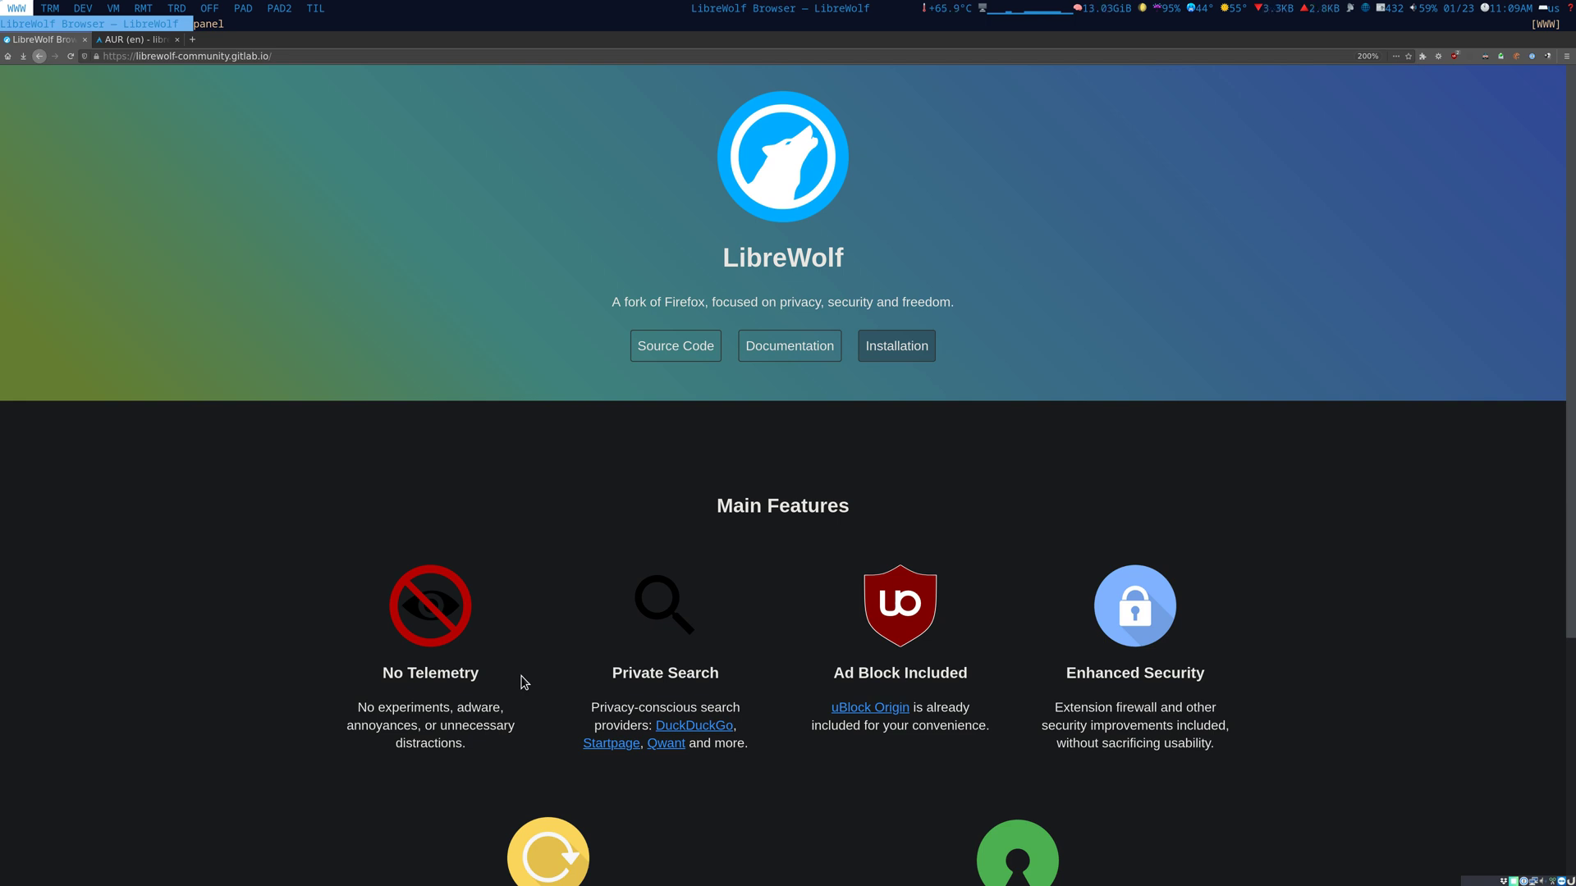
Step: Open the About LibreWolf window to examine the browser's version information
click(1564, 57)
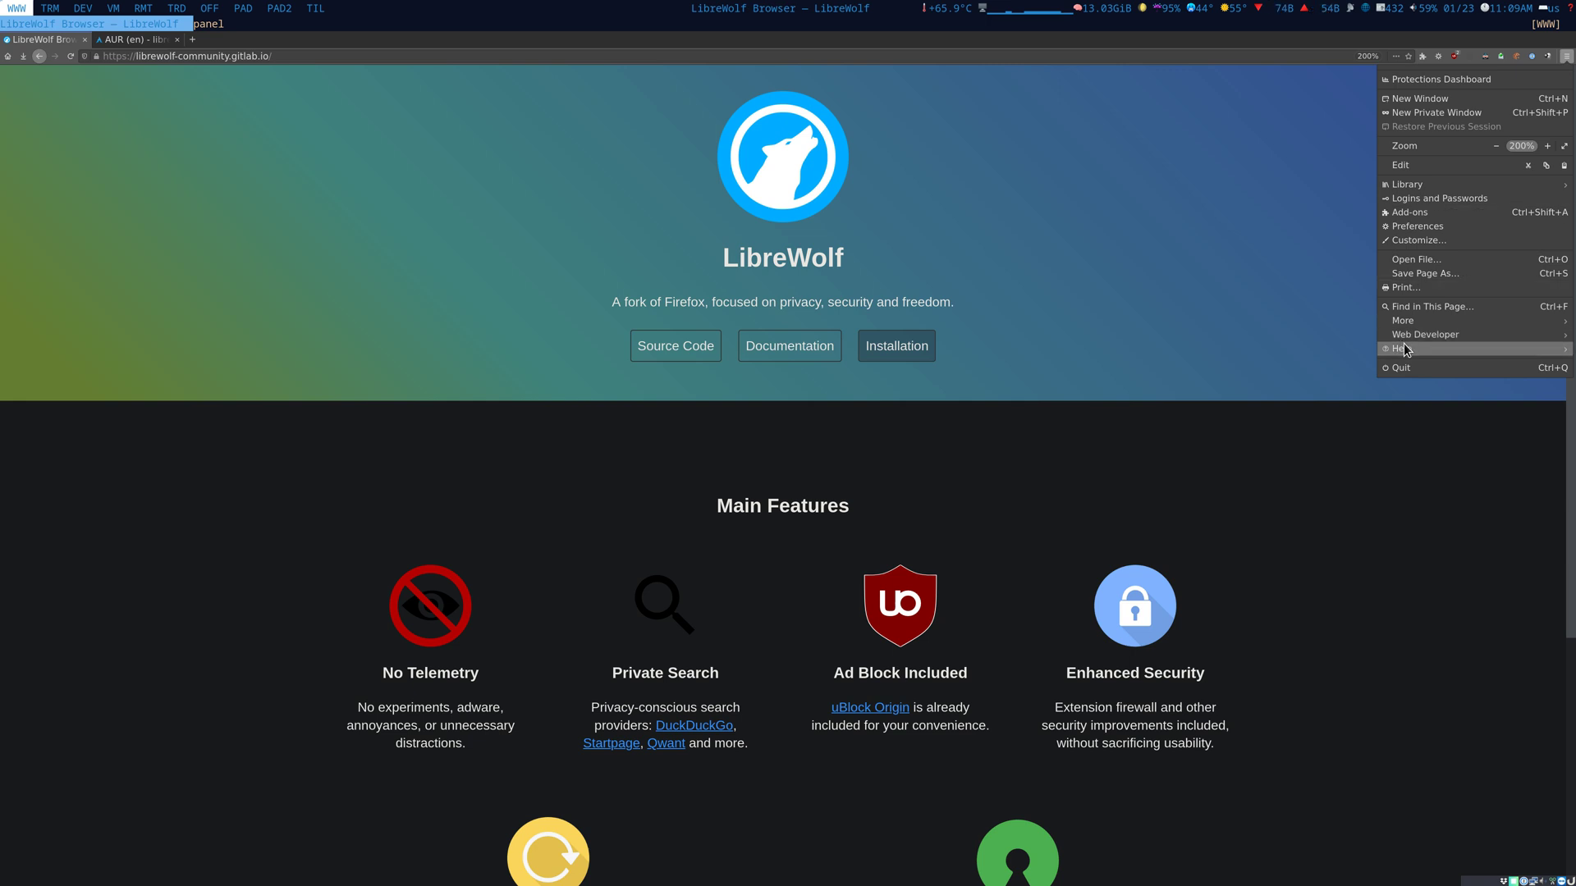
click(1403, 343)
click(1426, 218)
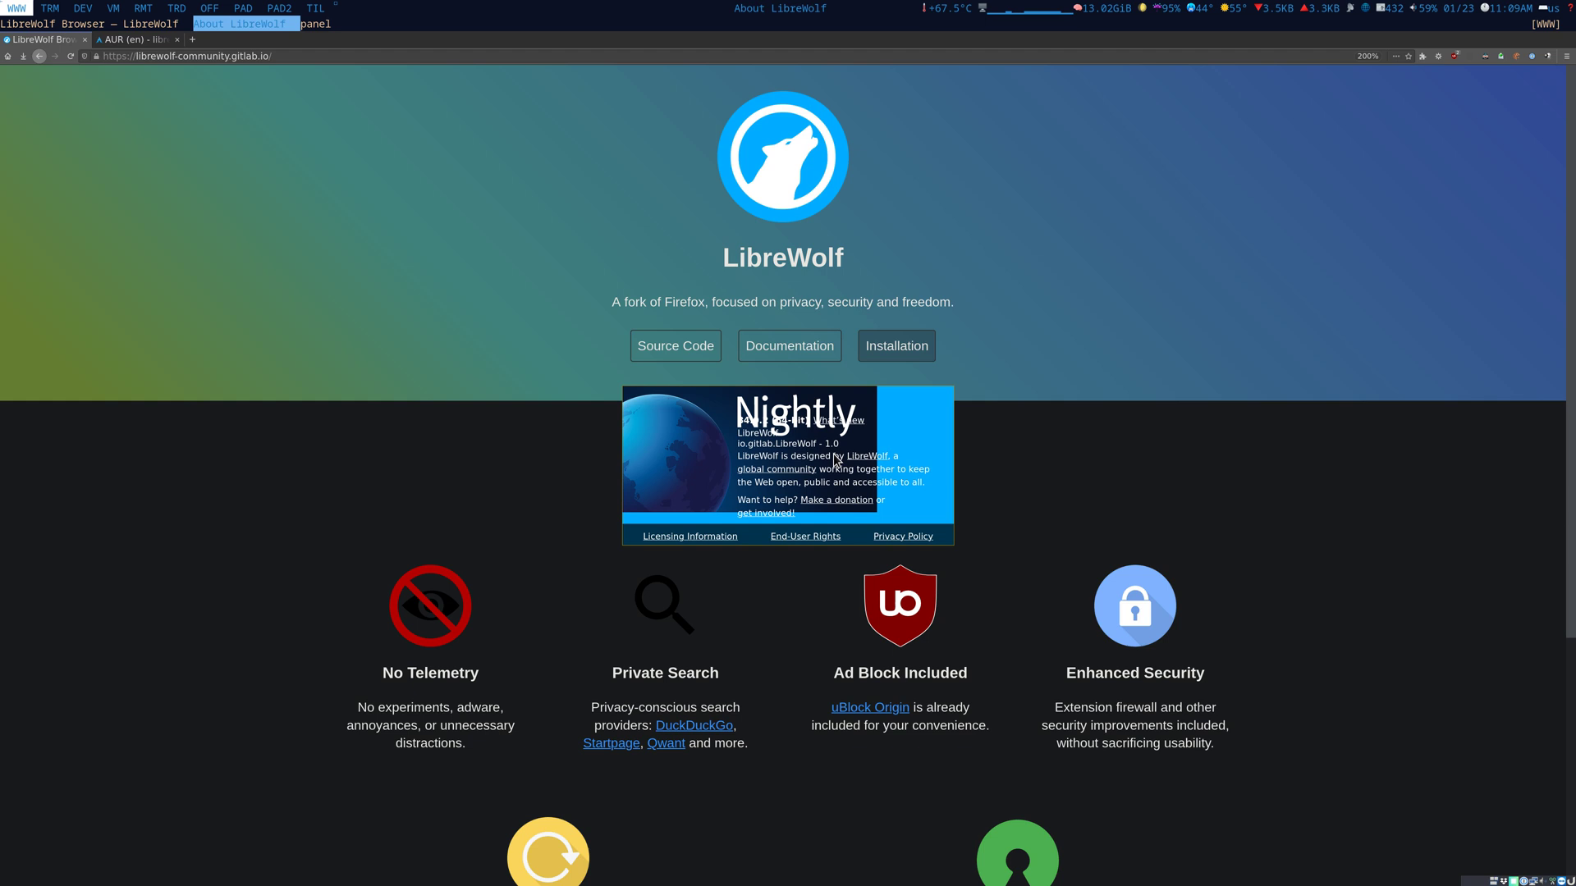
key(F9)
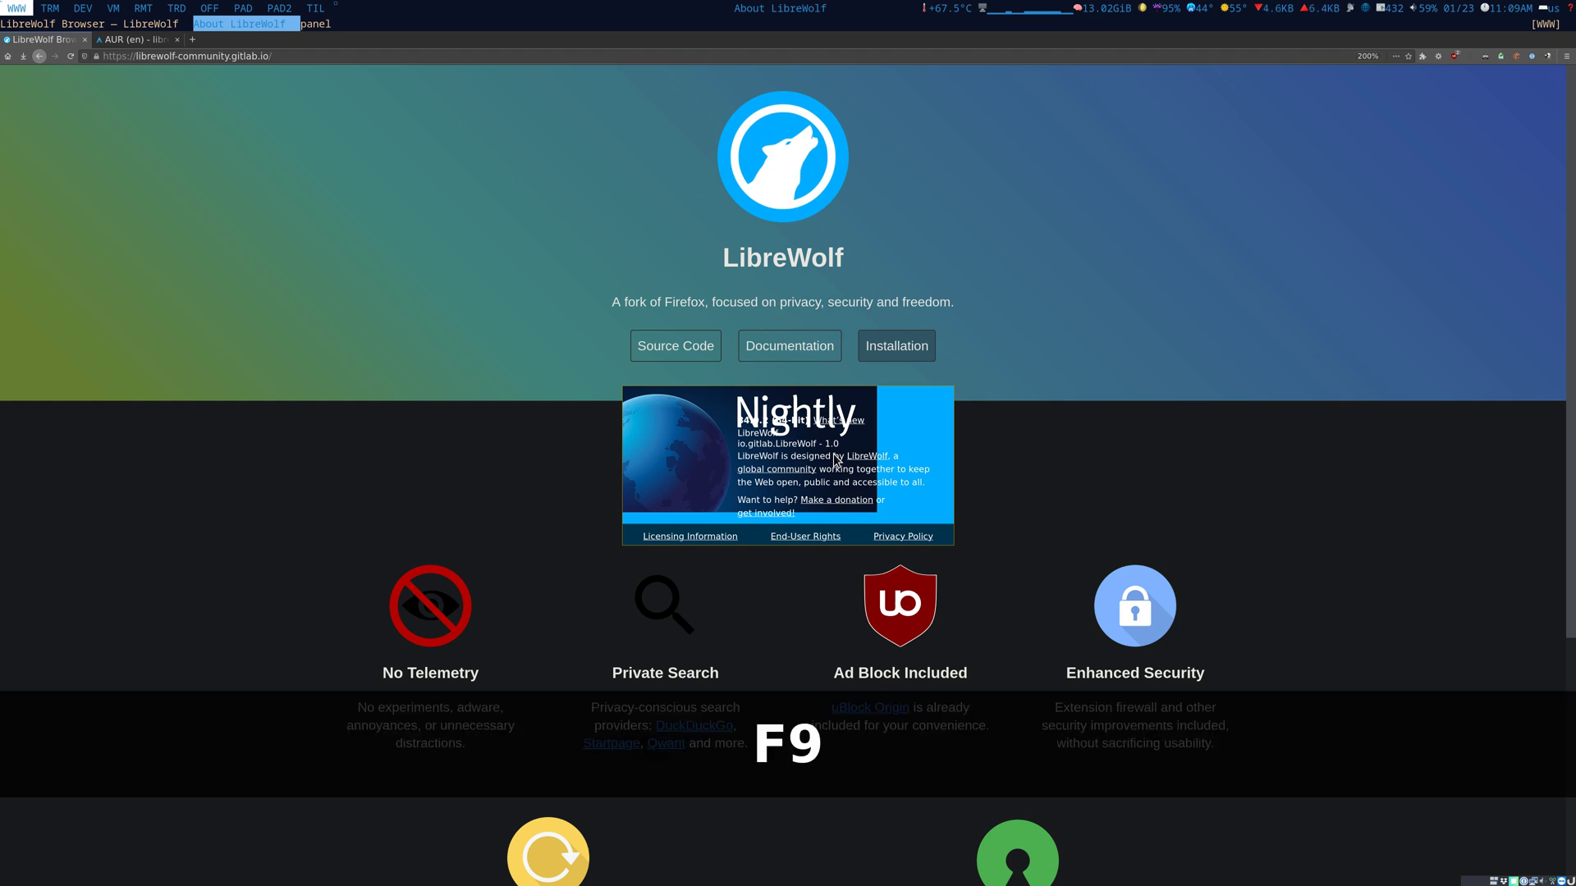
Step: Close the LibreWolf and Firefox windows along with the About LibreWolf dialog to empty the workspace
key(super+f)
key(super+f)
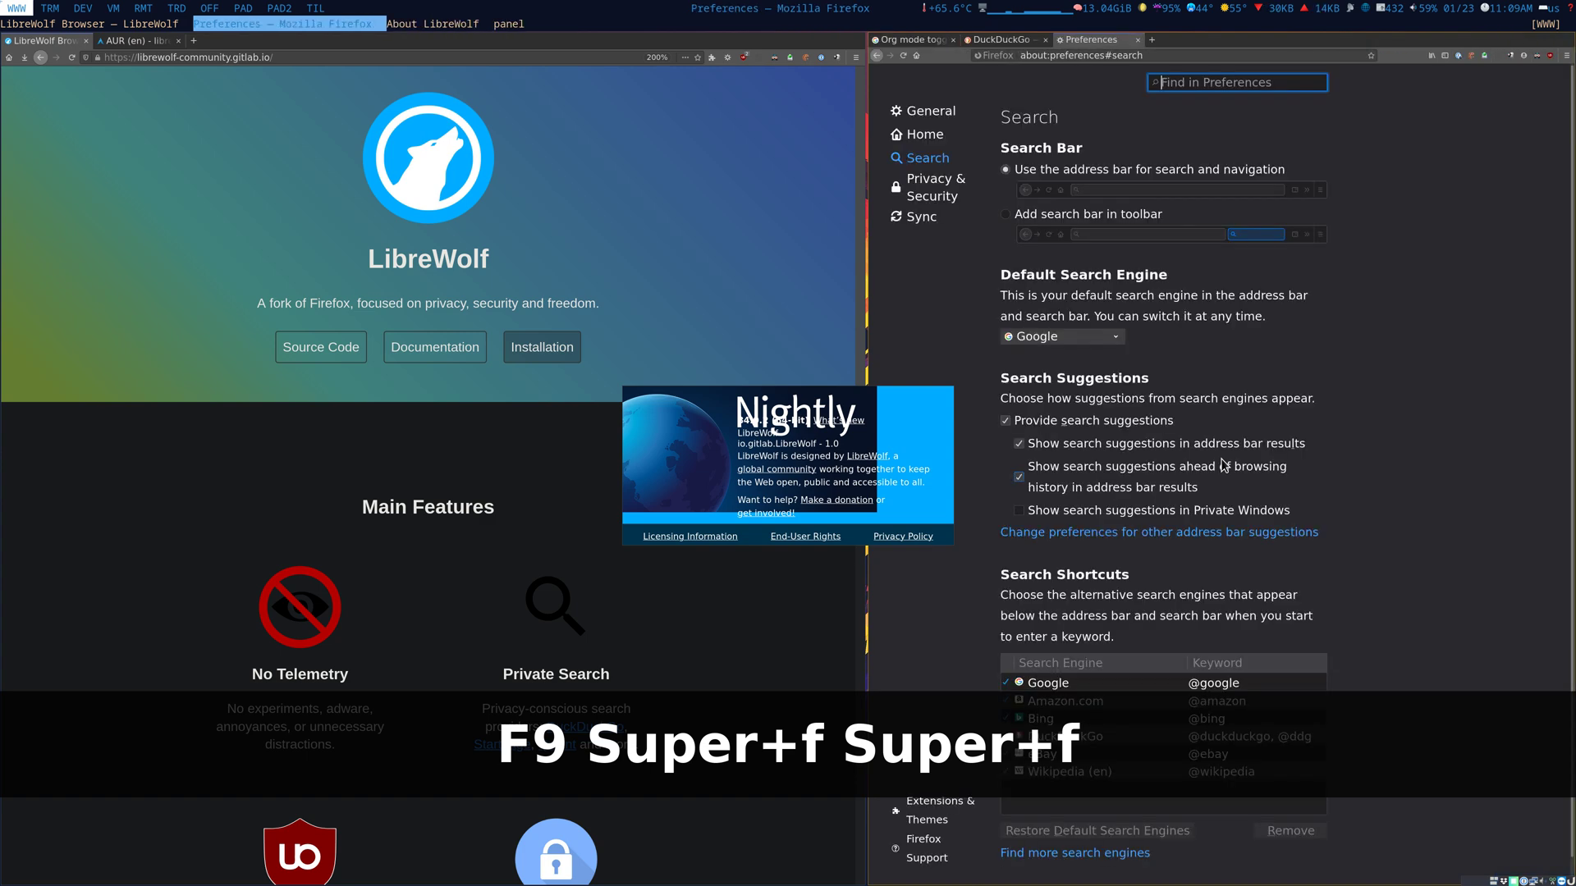
drag(894, 402, 852, 395)
key(super+c)
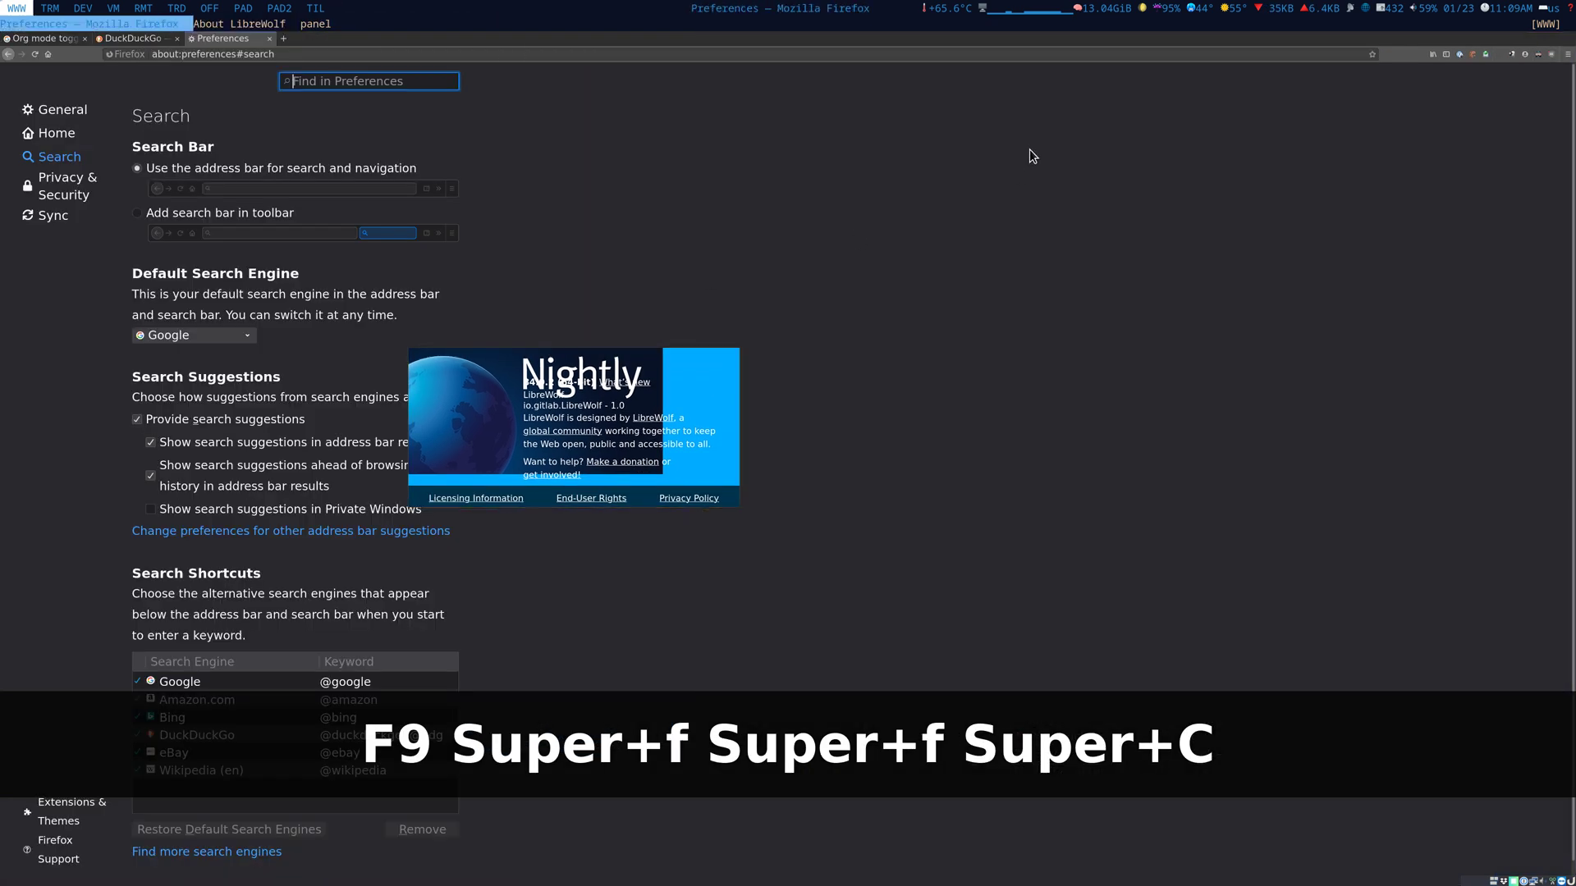
key(super+c)
key(super+c)
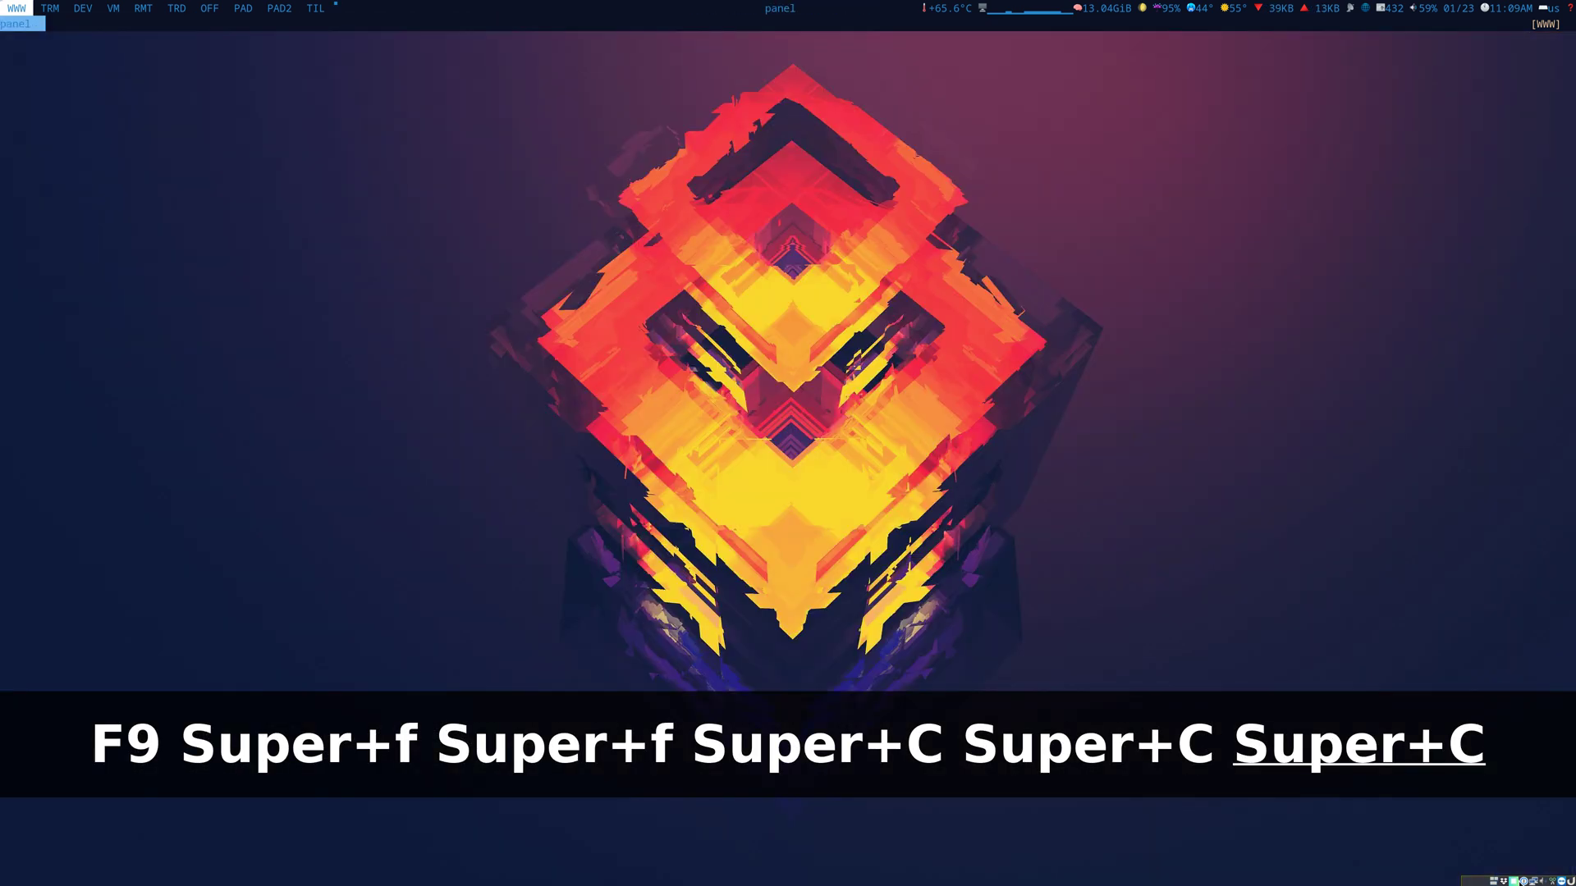
Step: Bring the Firefox Preferences window onto the empty WWW workspace
key(super+f)
key(super+f)
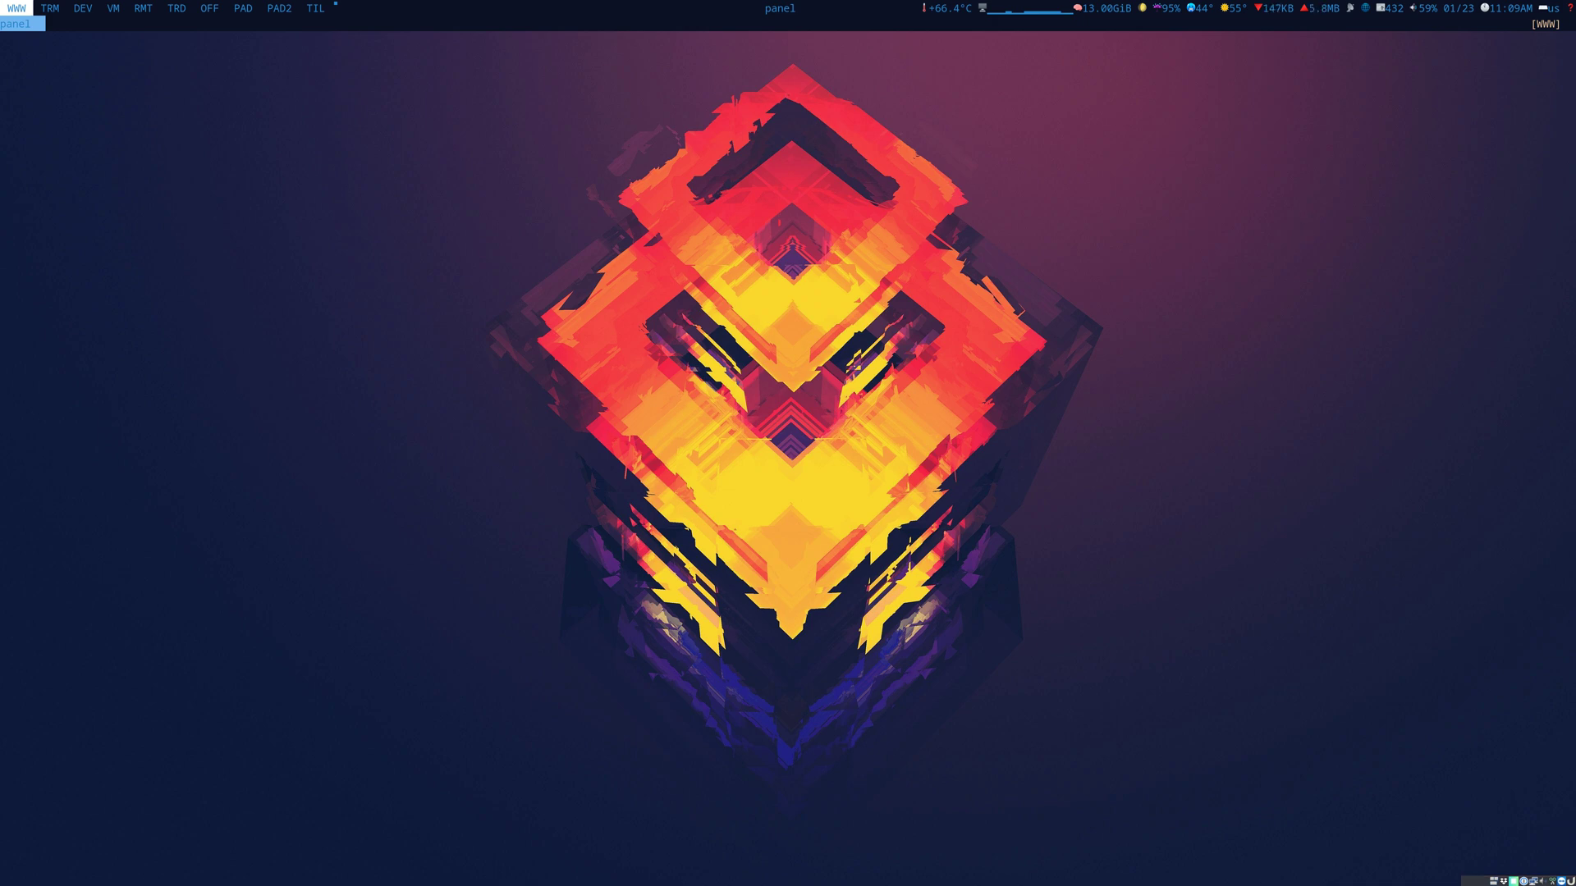
key(super+greater)
key(super+greater)
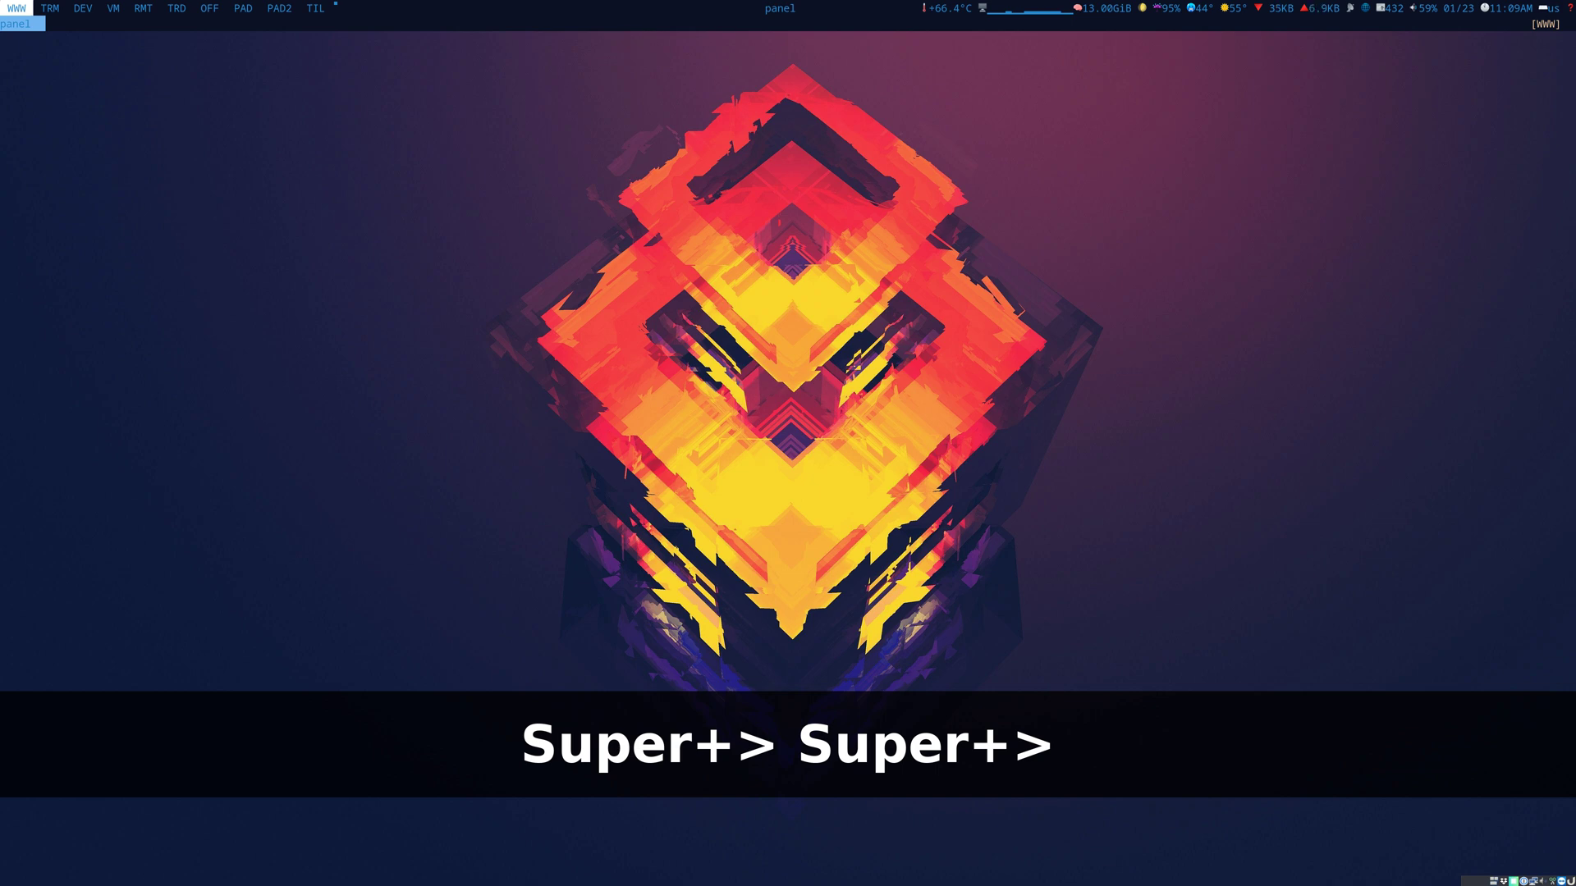
key(super+greater)
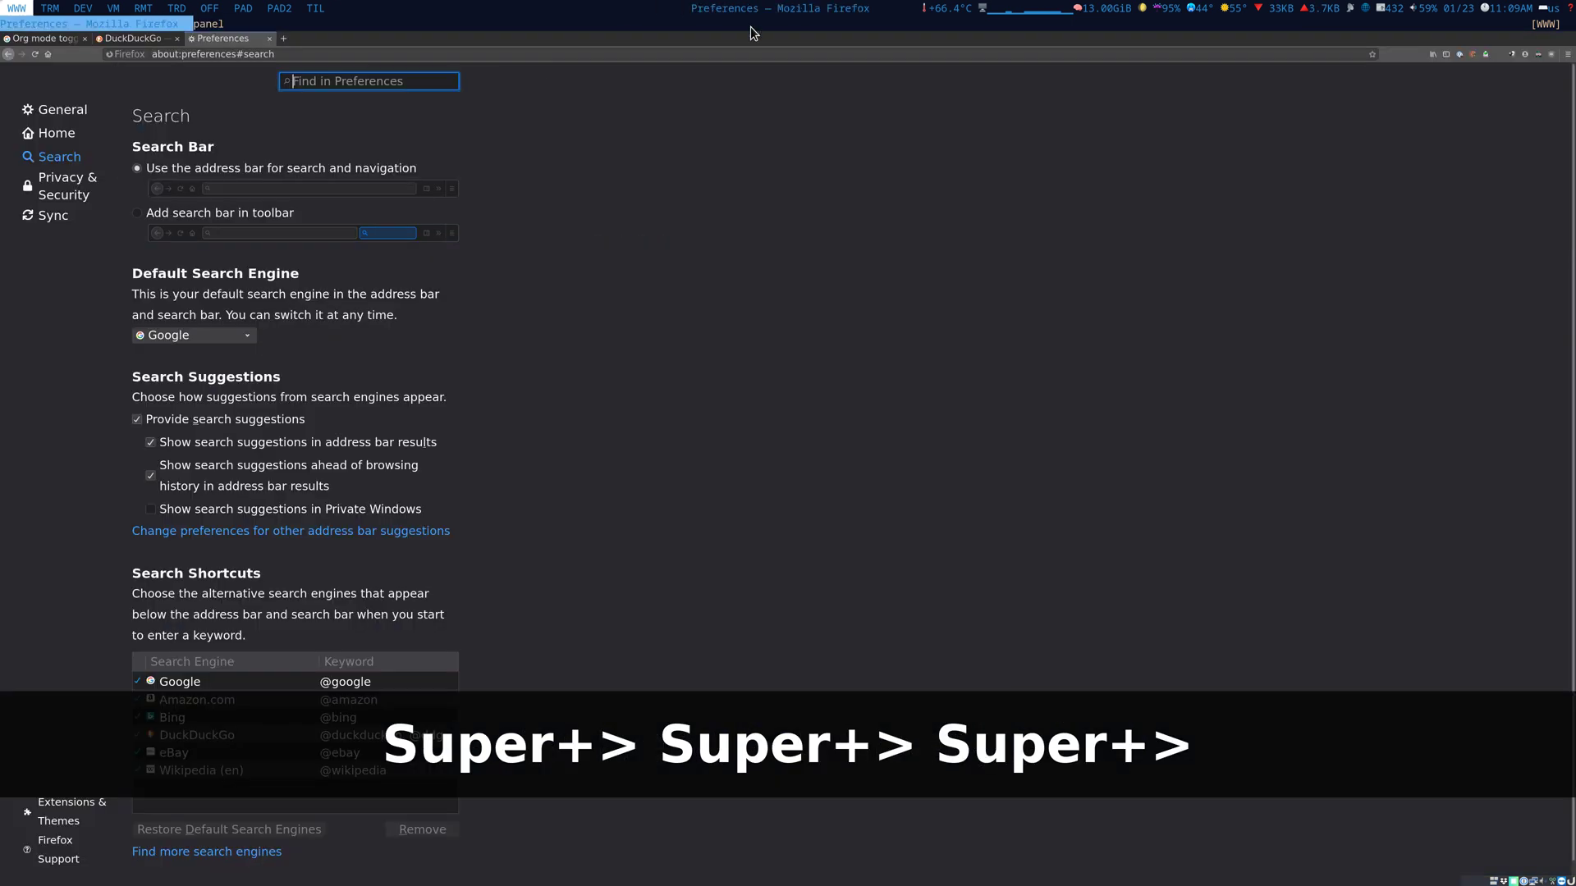
Step: Examine the version details in the About Mozilla Firefox window, and close it together with the Firefox window
click(1568, 54)
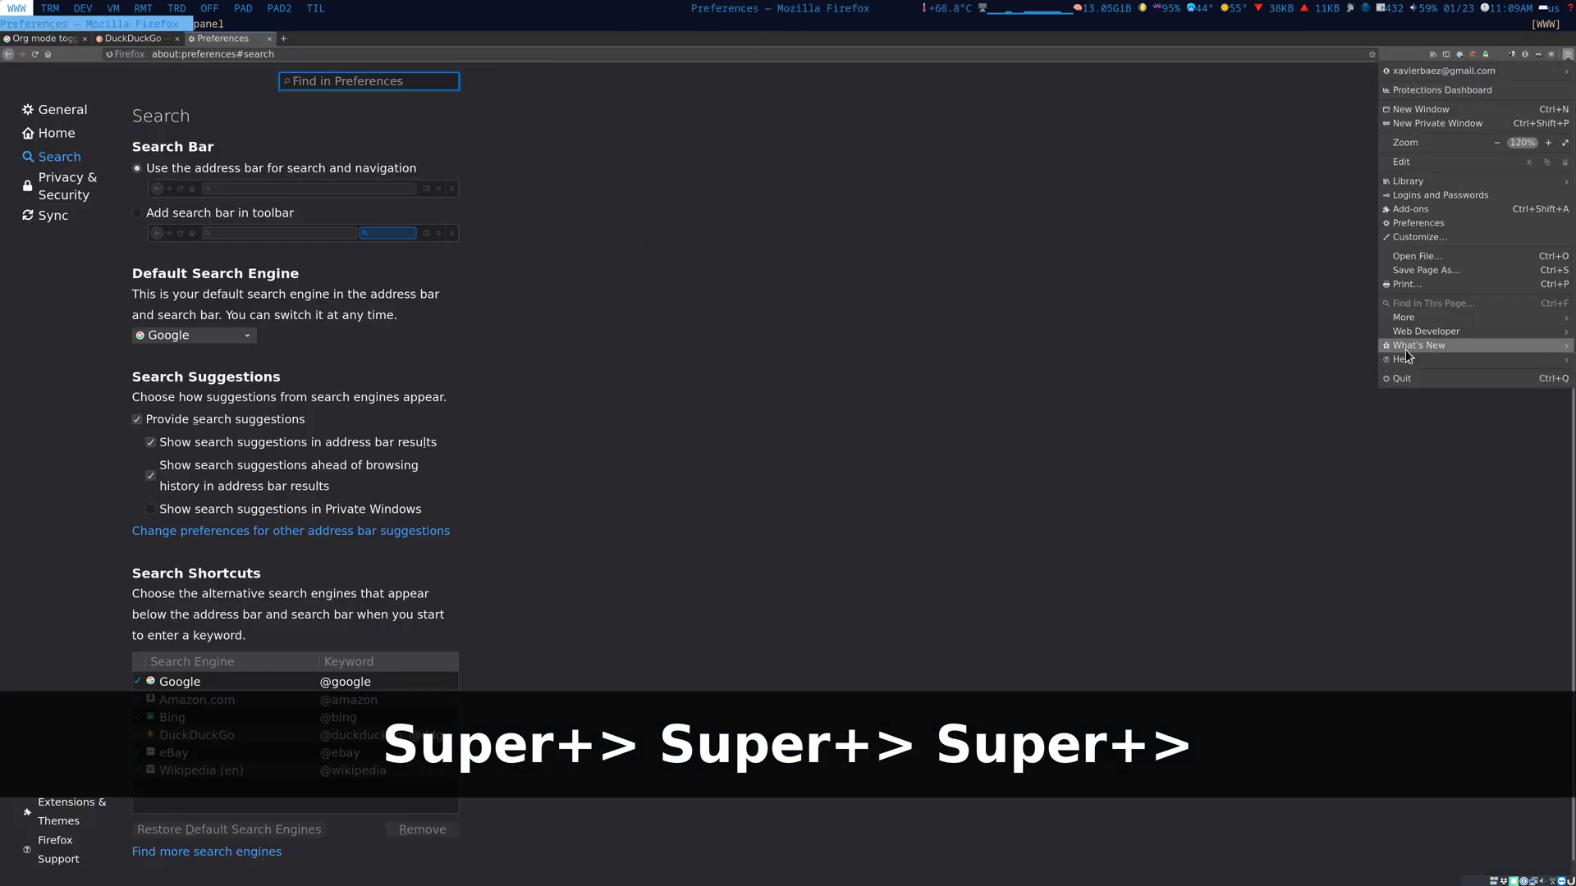
click(1404, 359)
click(1428, 200)
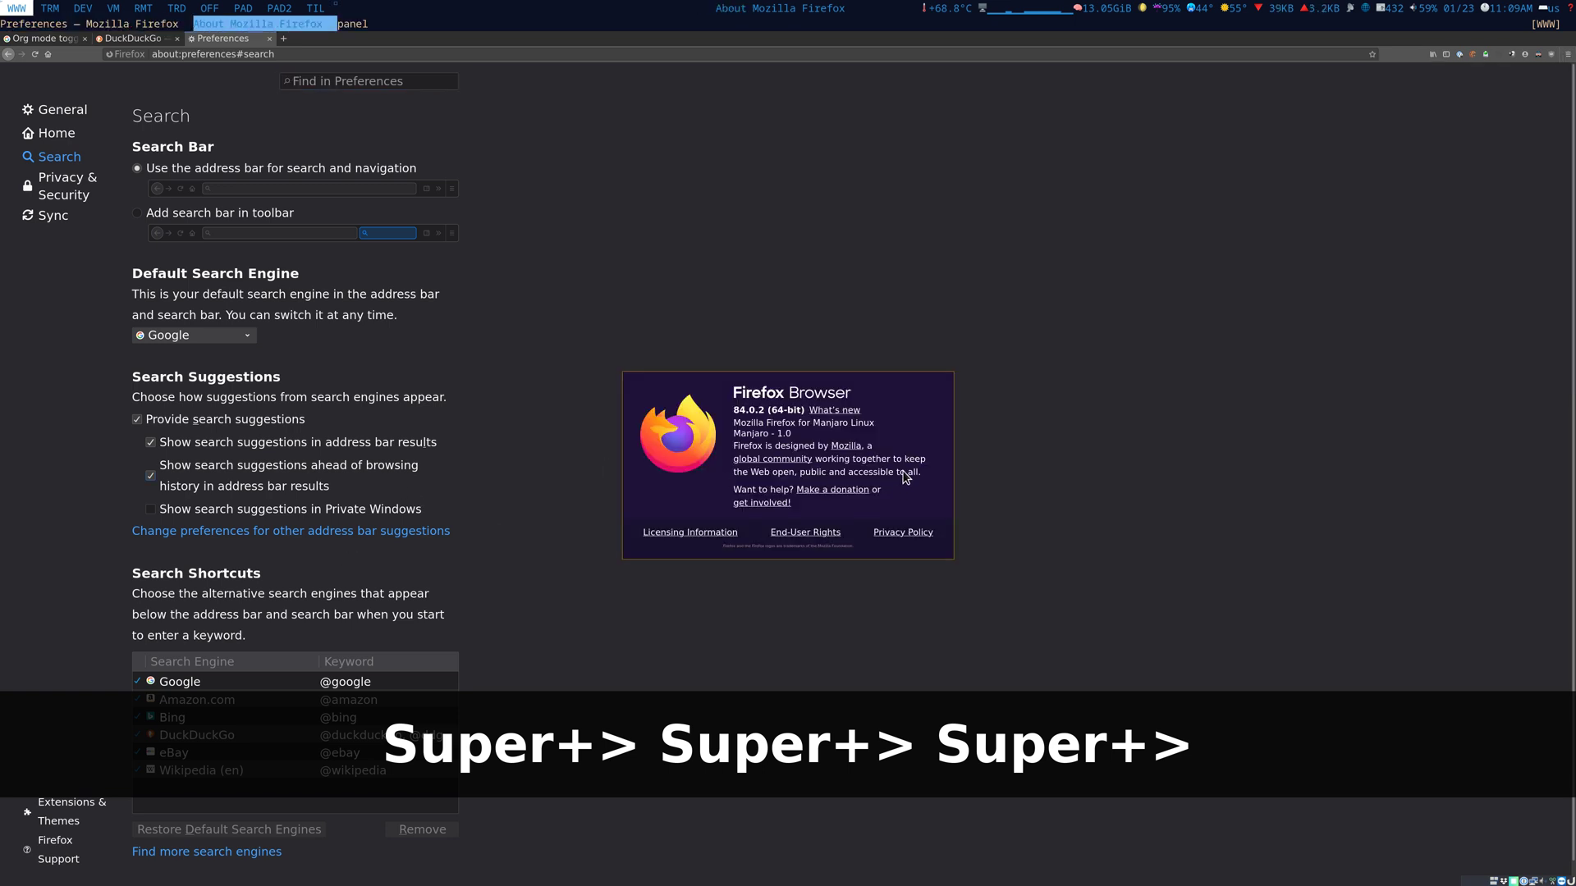
key(super+c)
key(super+c)
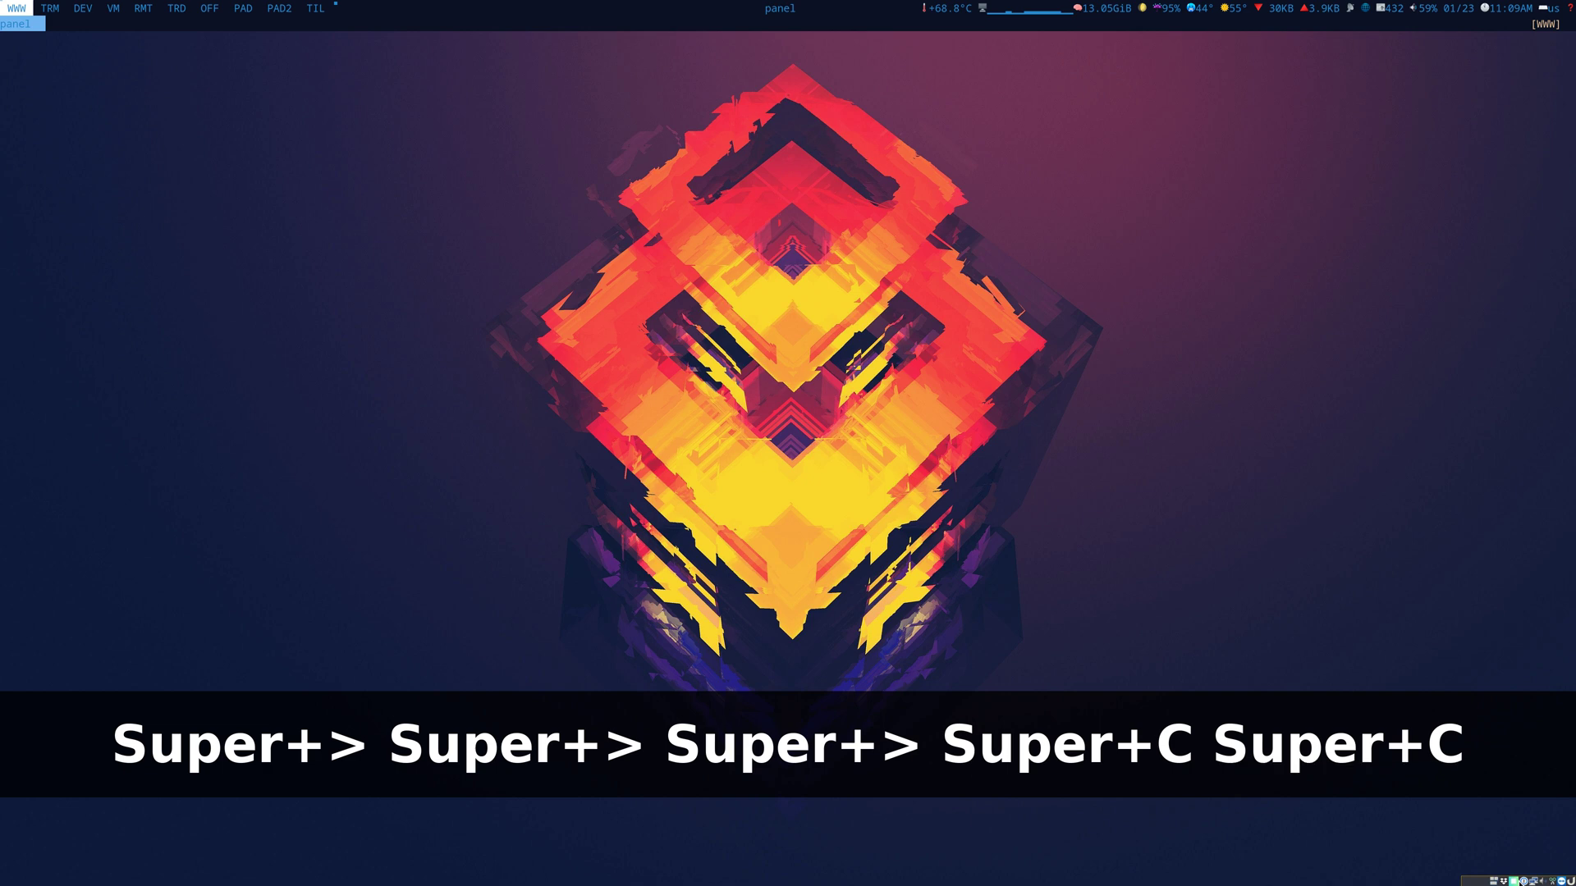
Step: Open a terminal on the workspace and enlarge its text by seven zoom steps
key(super+Return)
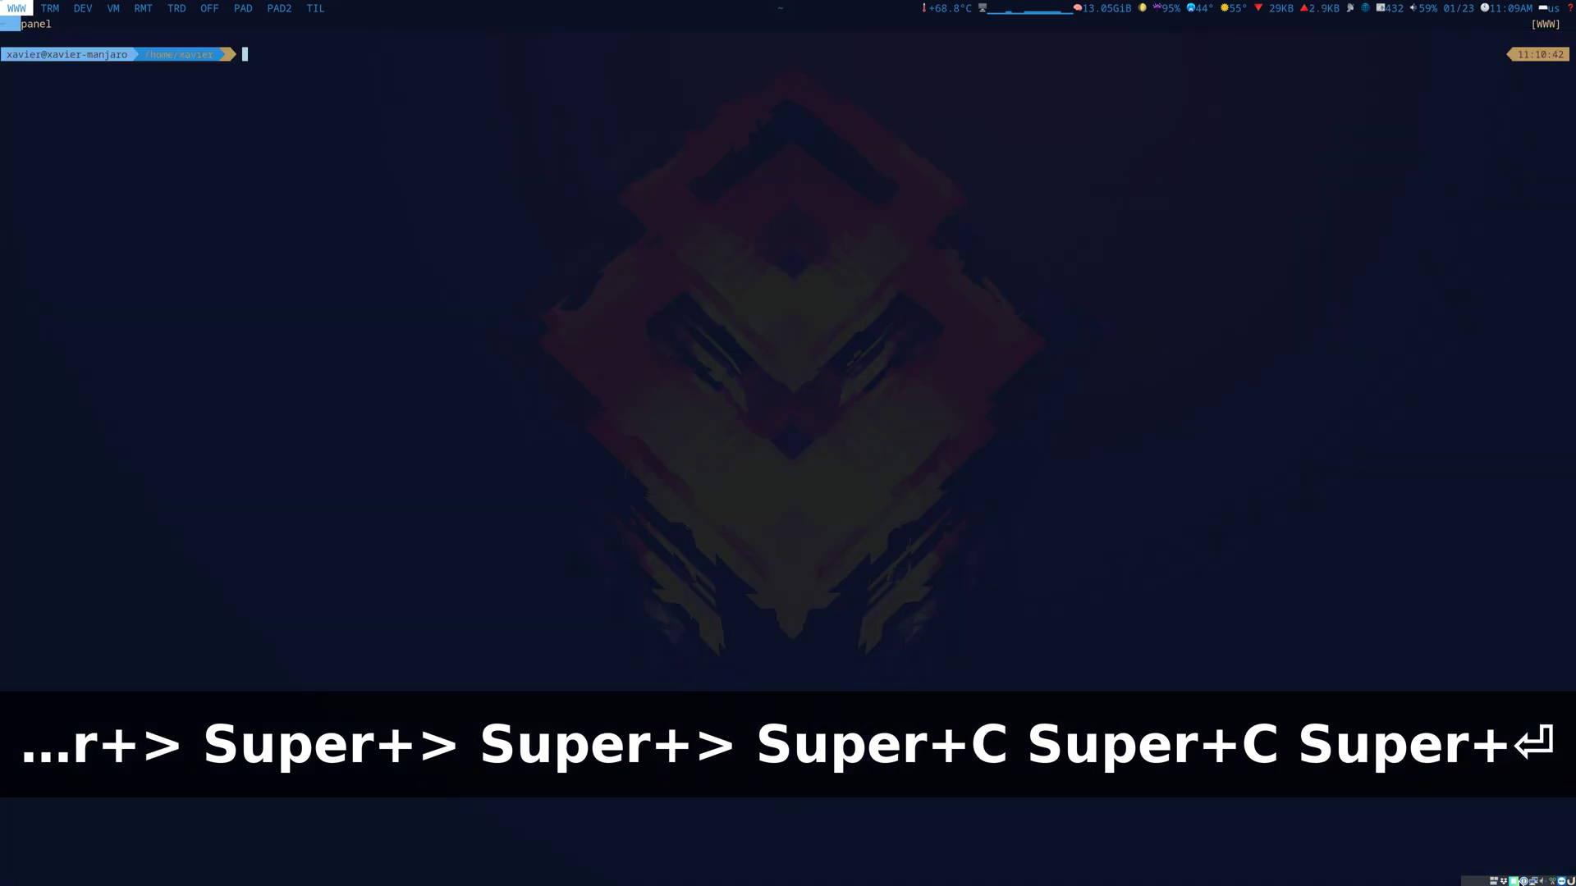
key(ctrl+equal)
key(ctrl+equal)
key(ctrl+equal)
key(ctrl+equal)
key(ctrl+equal)
key(ctrl+equal)
key(ctrl+equal)
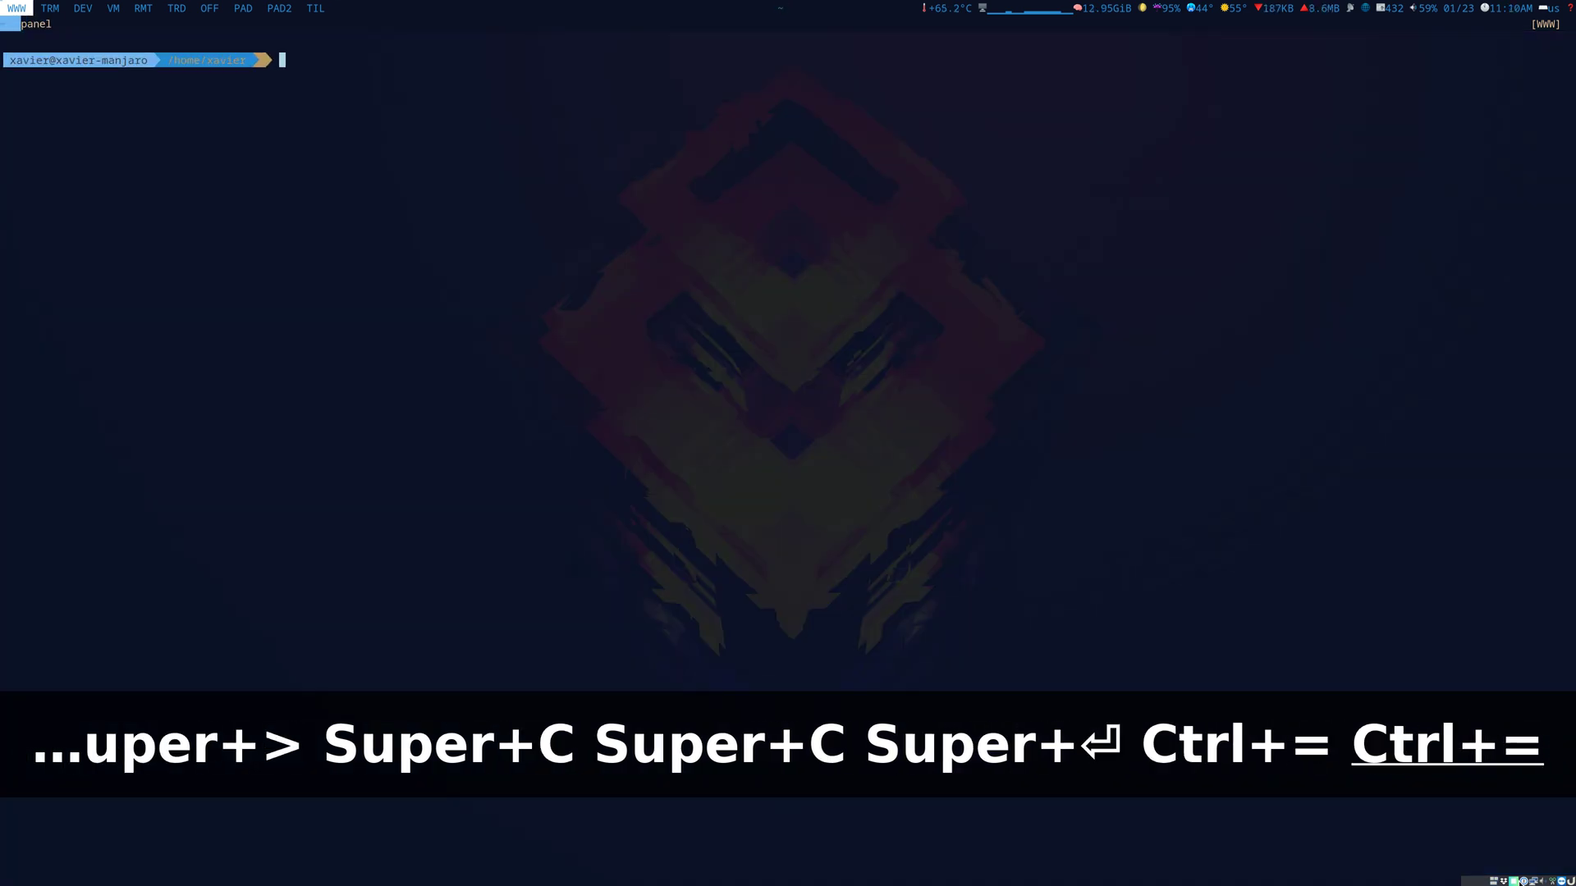
text(y)
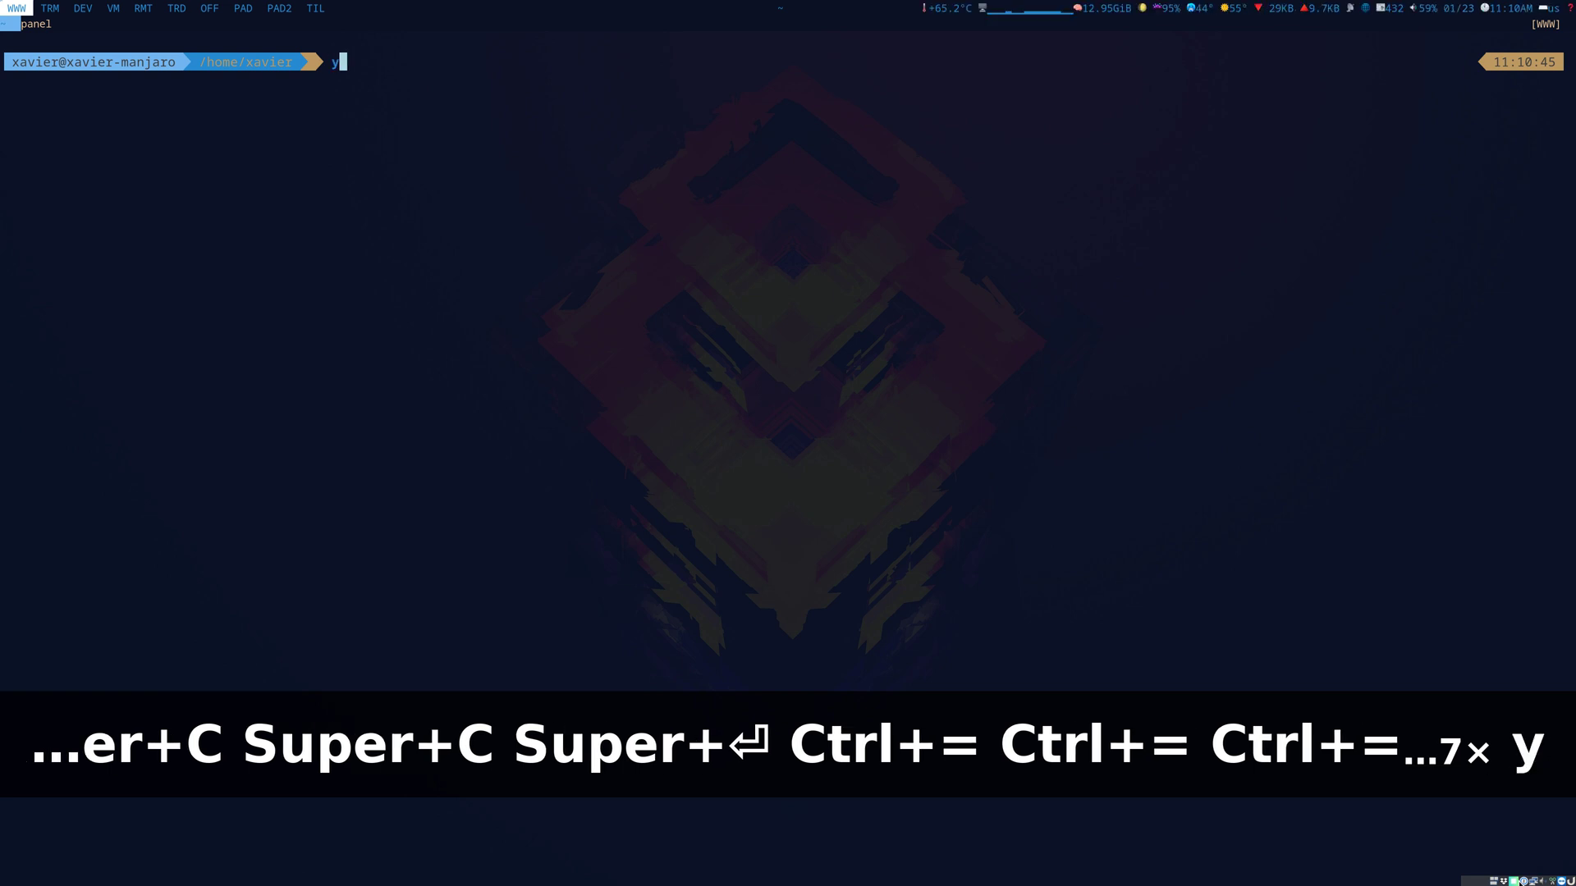
text(ay -)
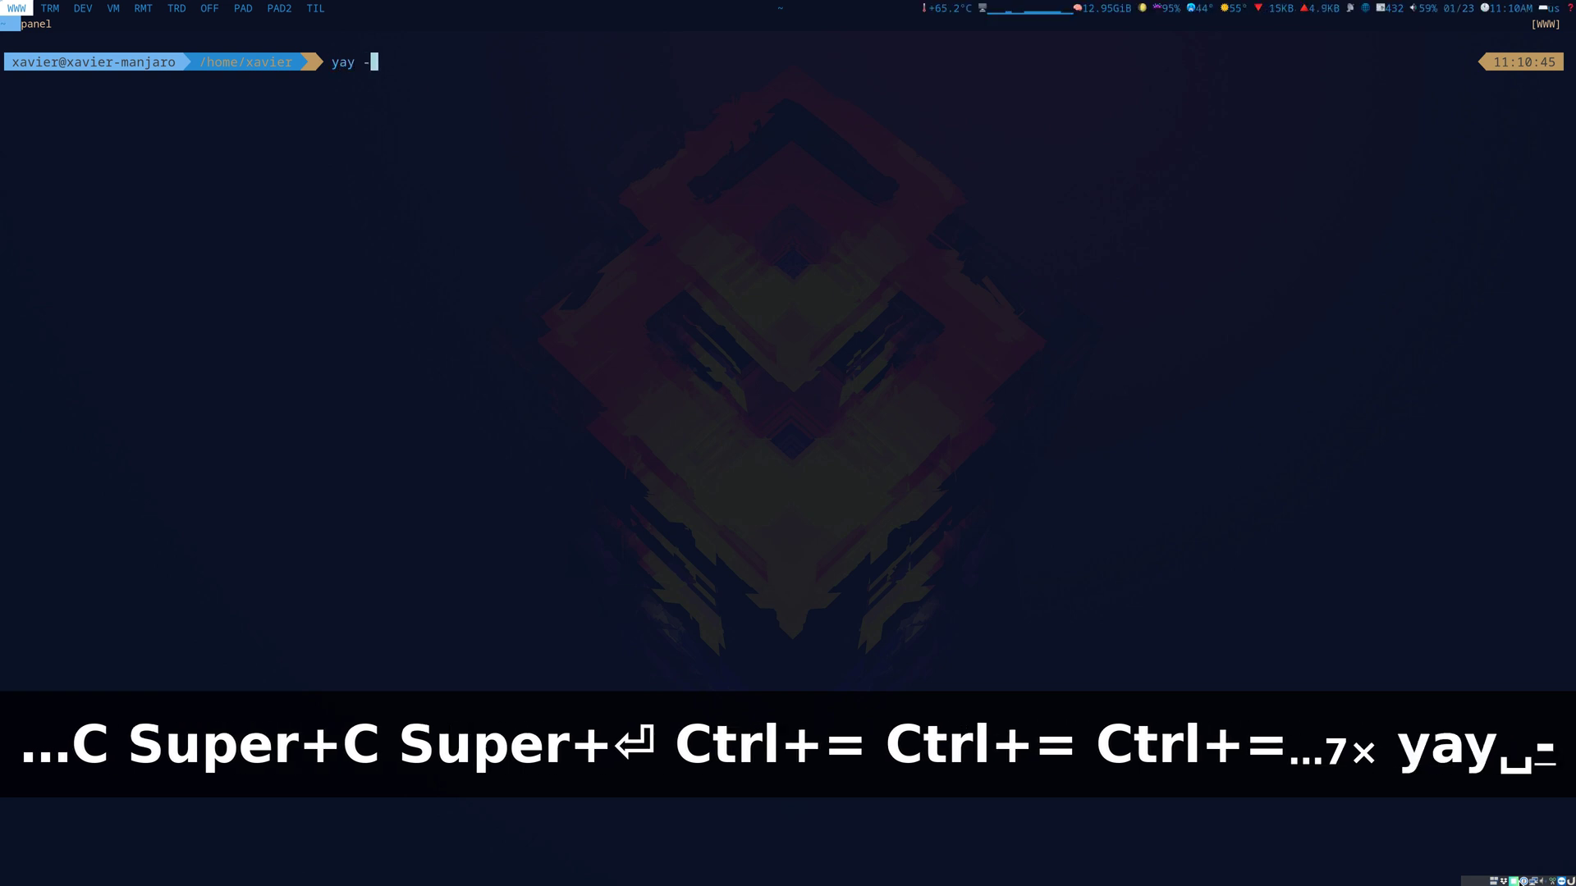
text(S librewolf-)
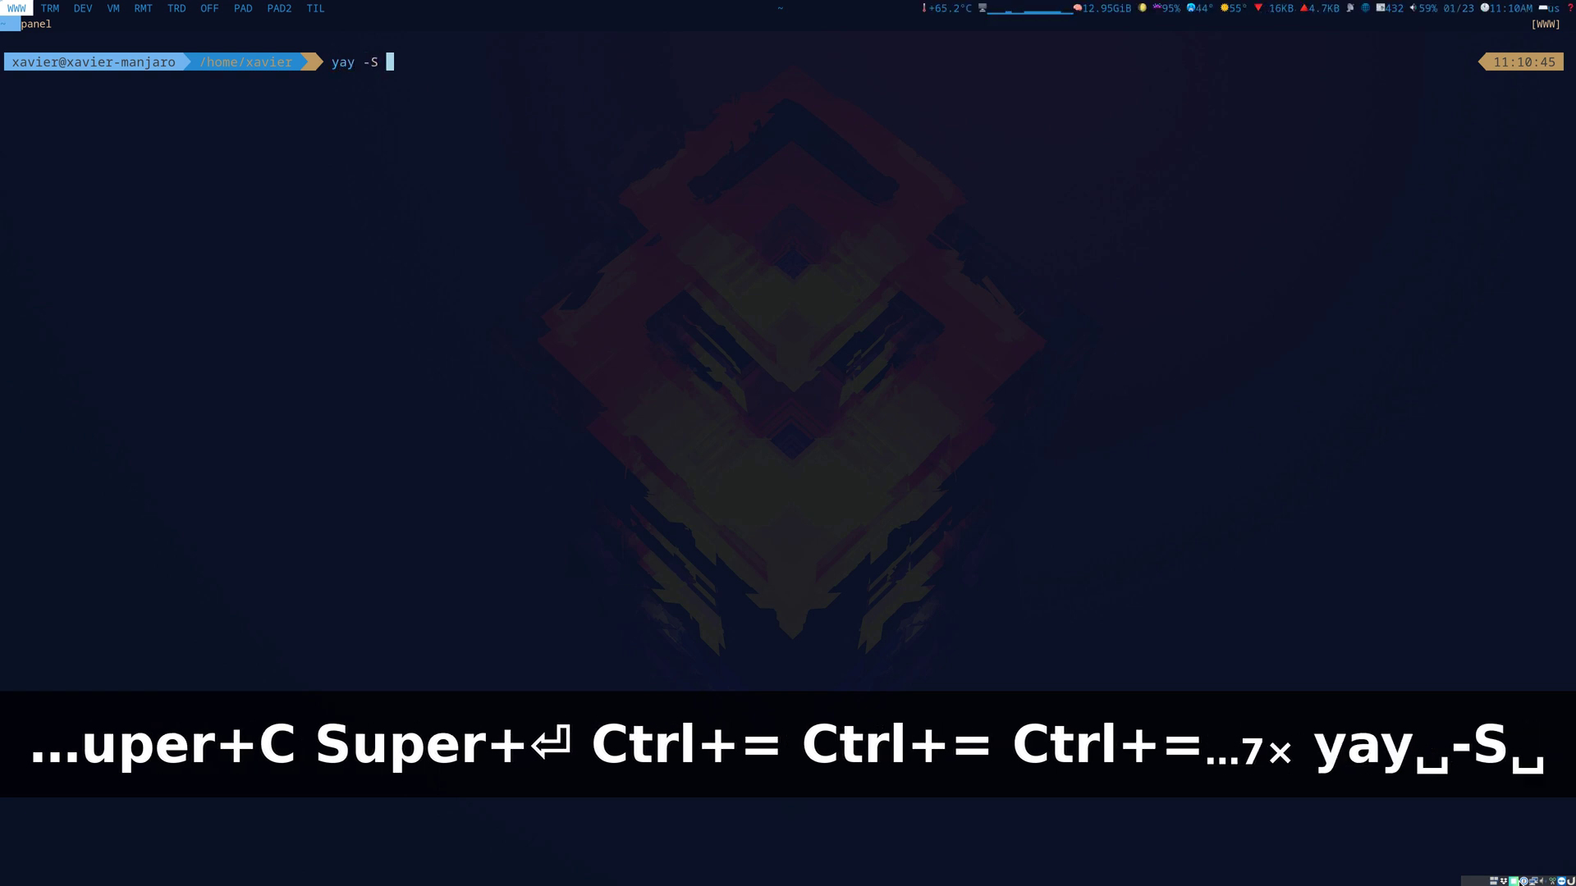
text(bin)
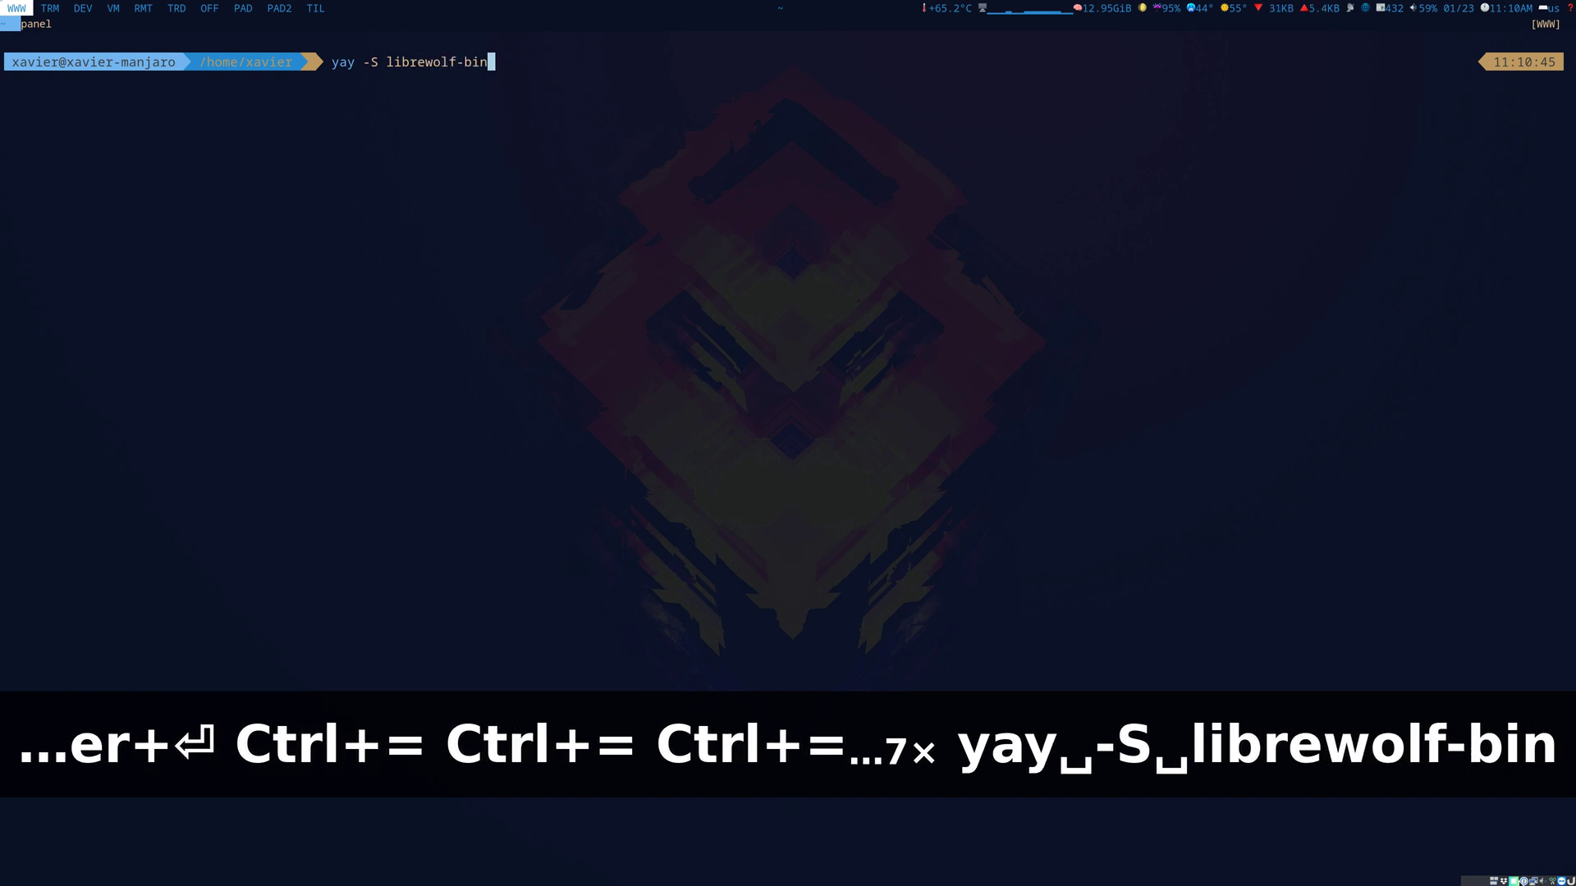
key(Return)
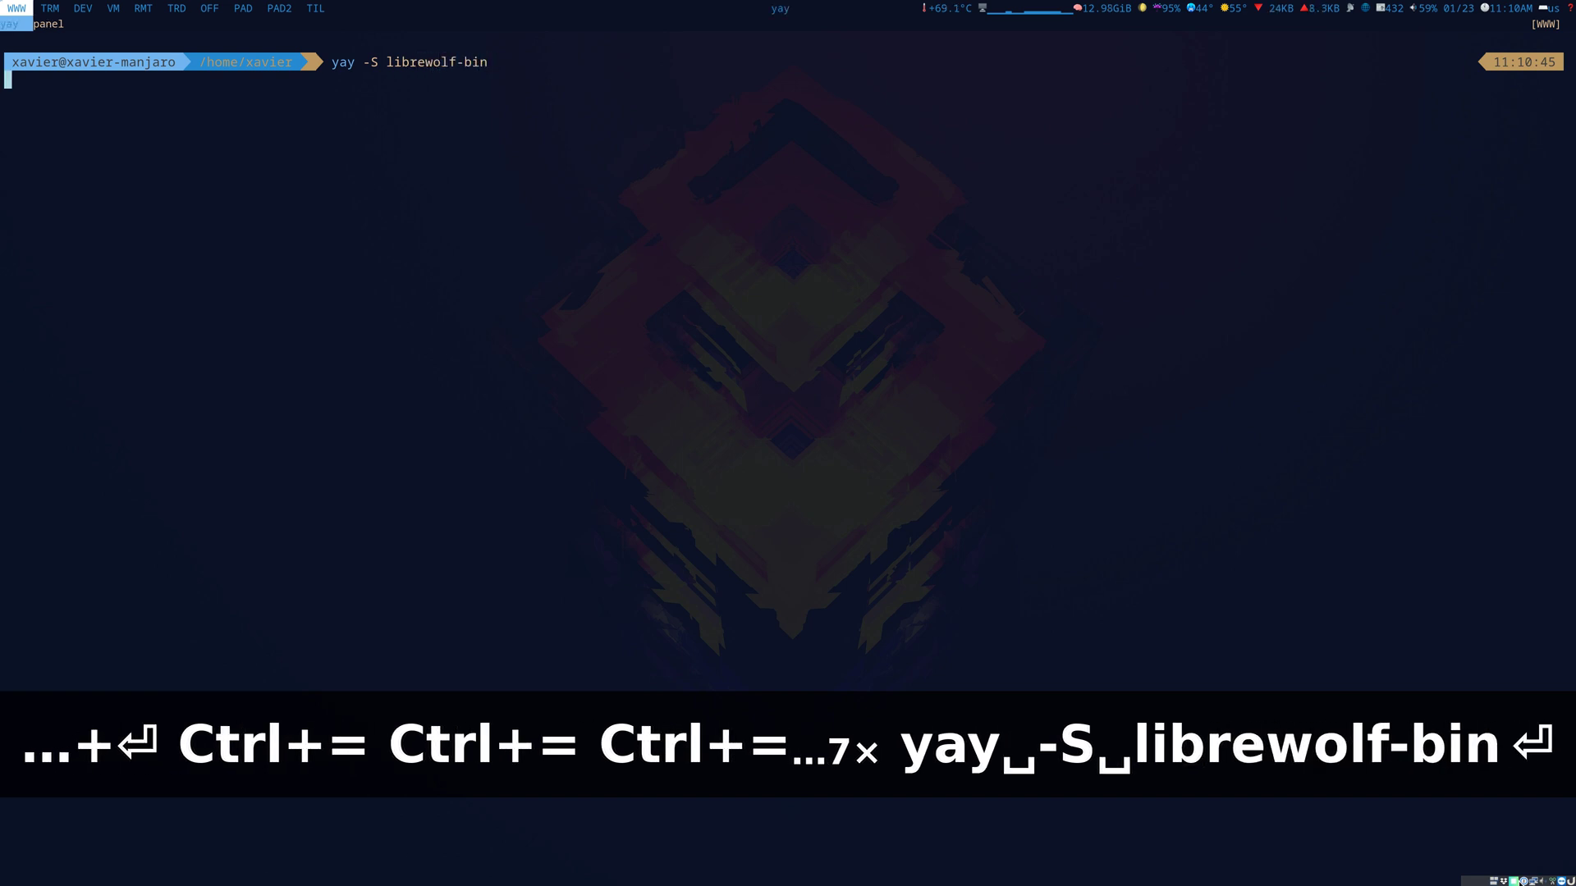
key(ctrl+c)
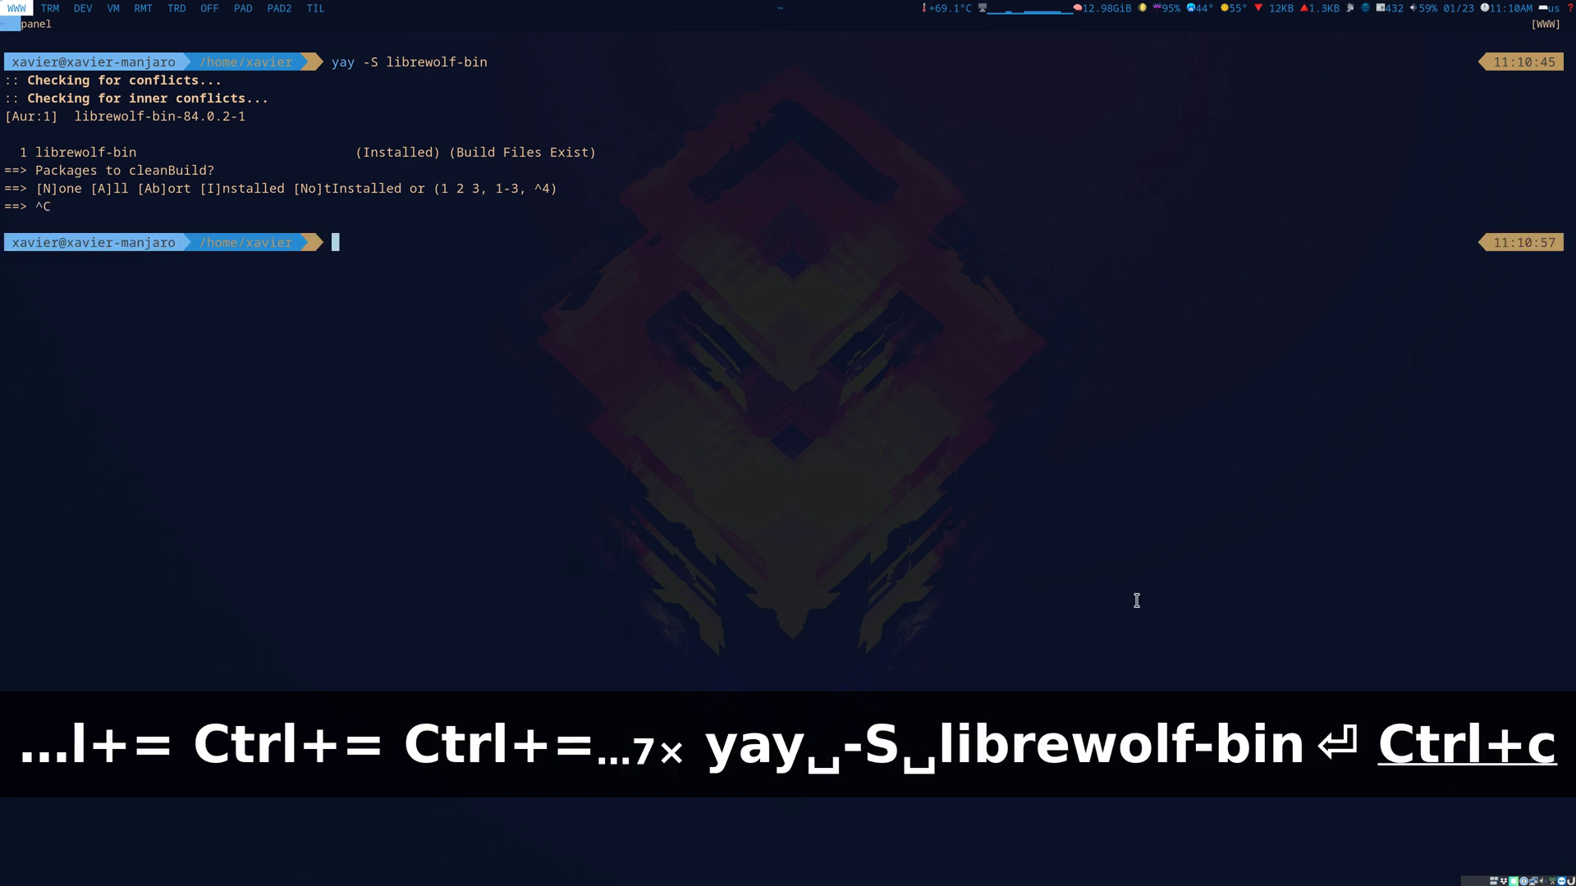
Step: Clear the terminal and search the package repositories for the LibreWolf binary with yay -Ss librewolf-bin
text(clear)
key(Return)
key(Up)
key(Up)
key(Up)
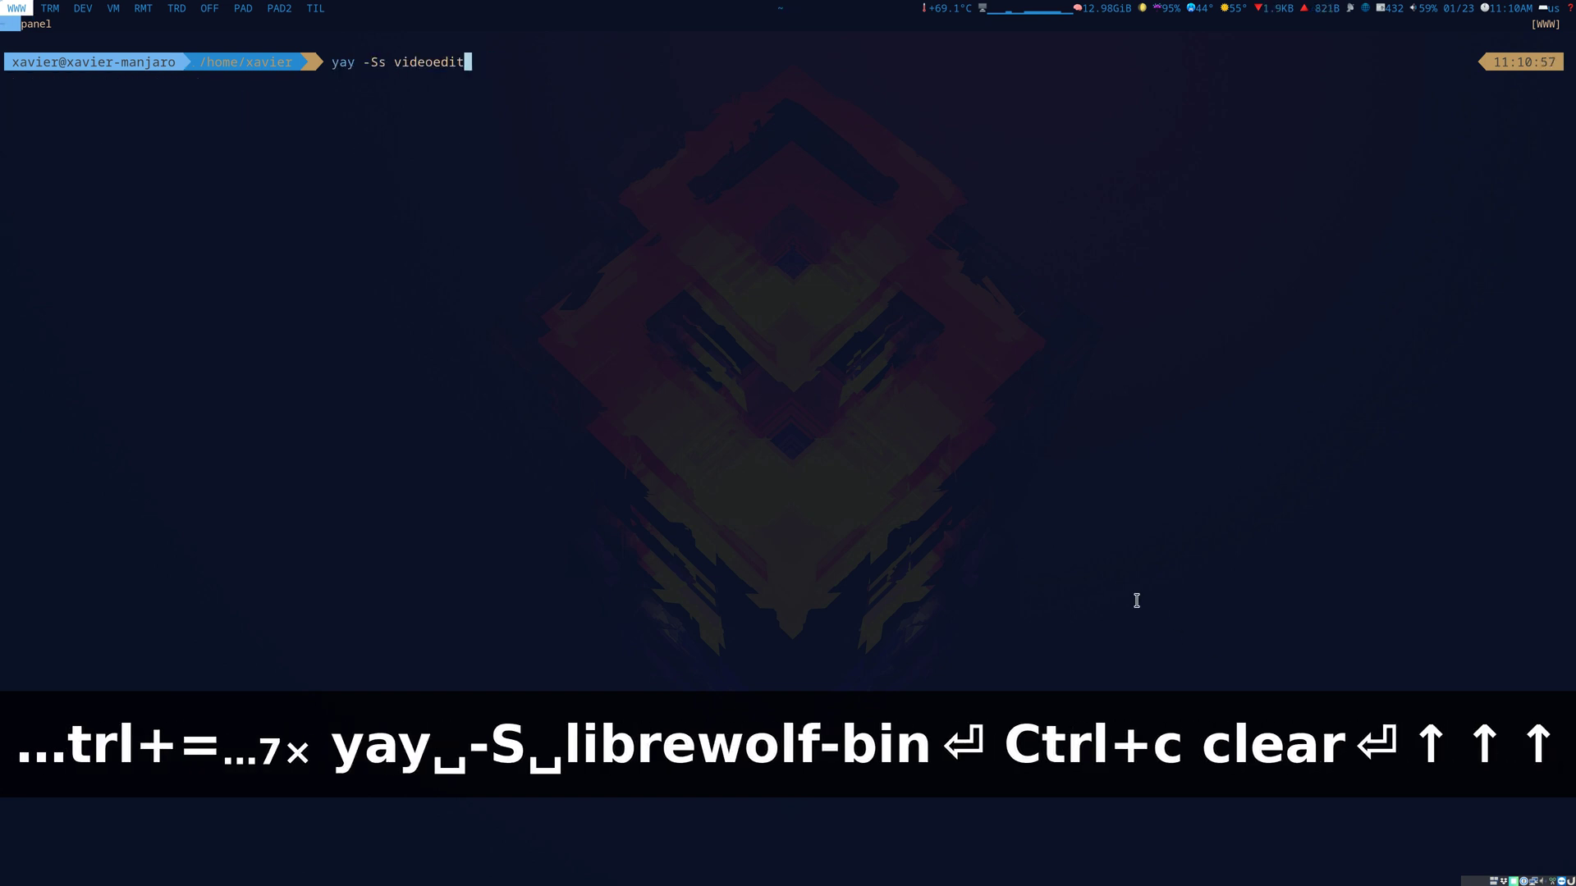
key(Down)
key(Left)
key(Left)
key(Left)
key(Left)
key(Left)
key(Left)
key(Left)
key(Left)
key(Left)
key(Left)
key(Left)
key(Left)
key(Left)
key(Left)
text(s)
key(Return)
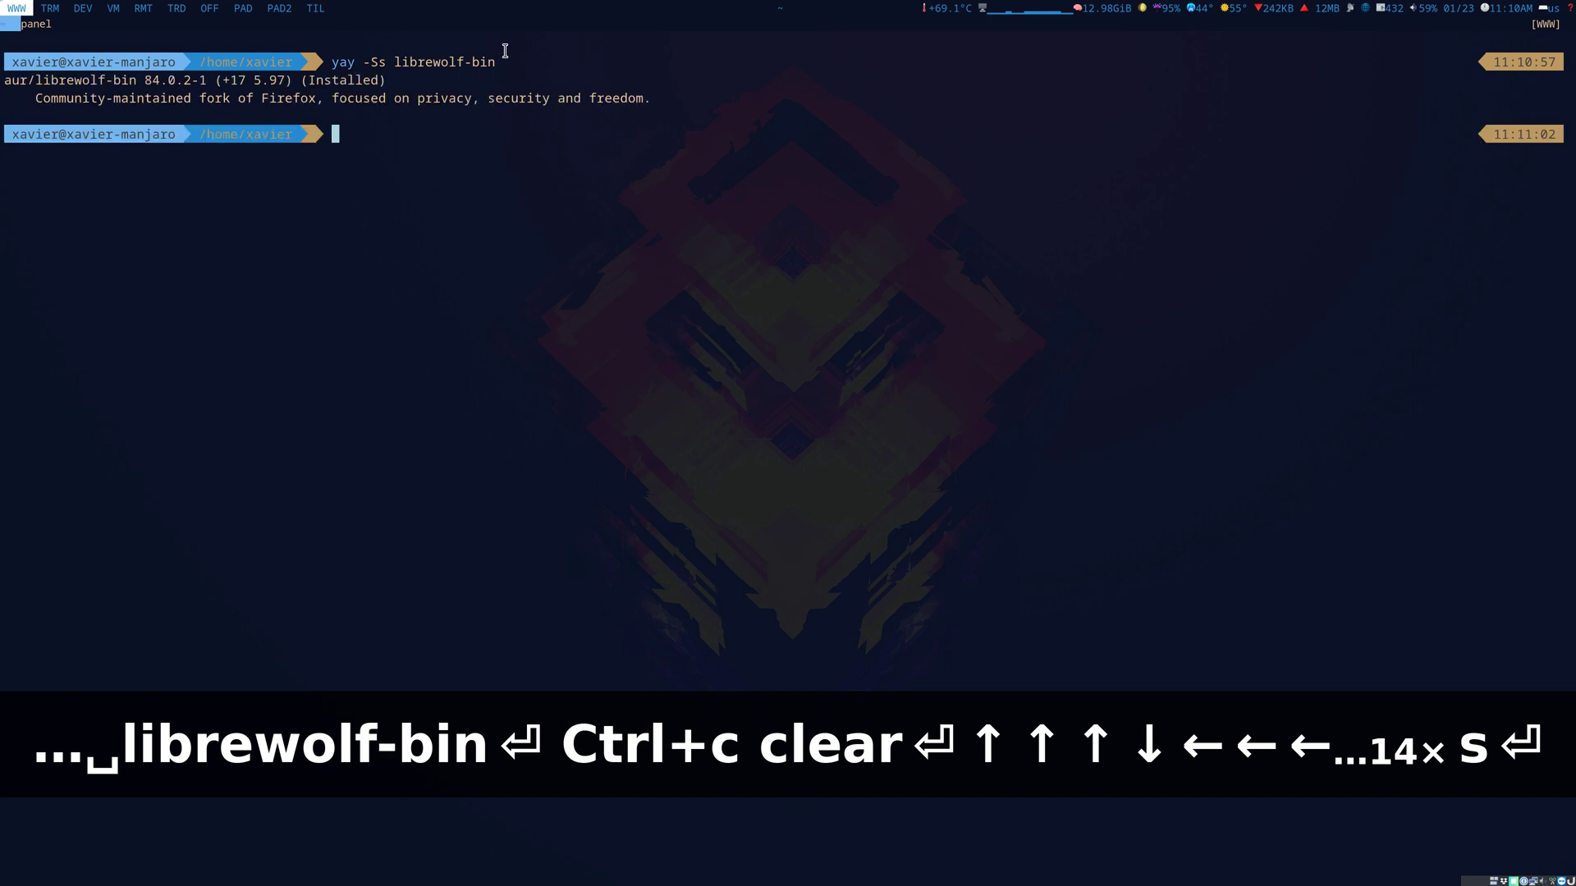
Step: Copy the package name from the search command and highlight the two lines of the search result
drag(495, 62, 397, 65)
key(ctrl+c)
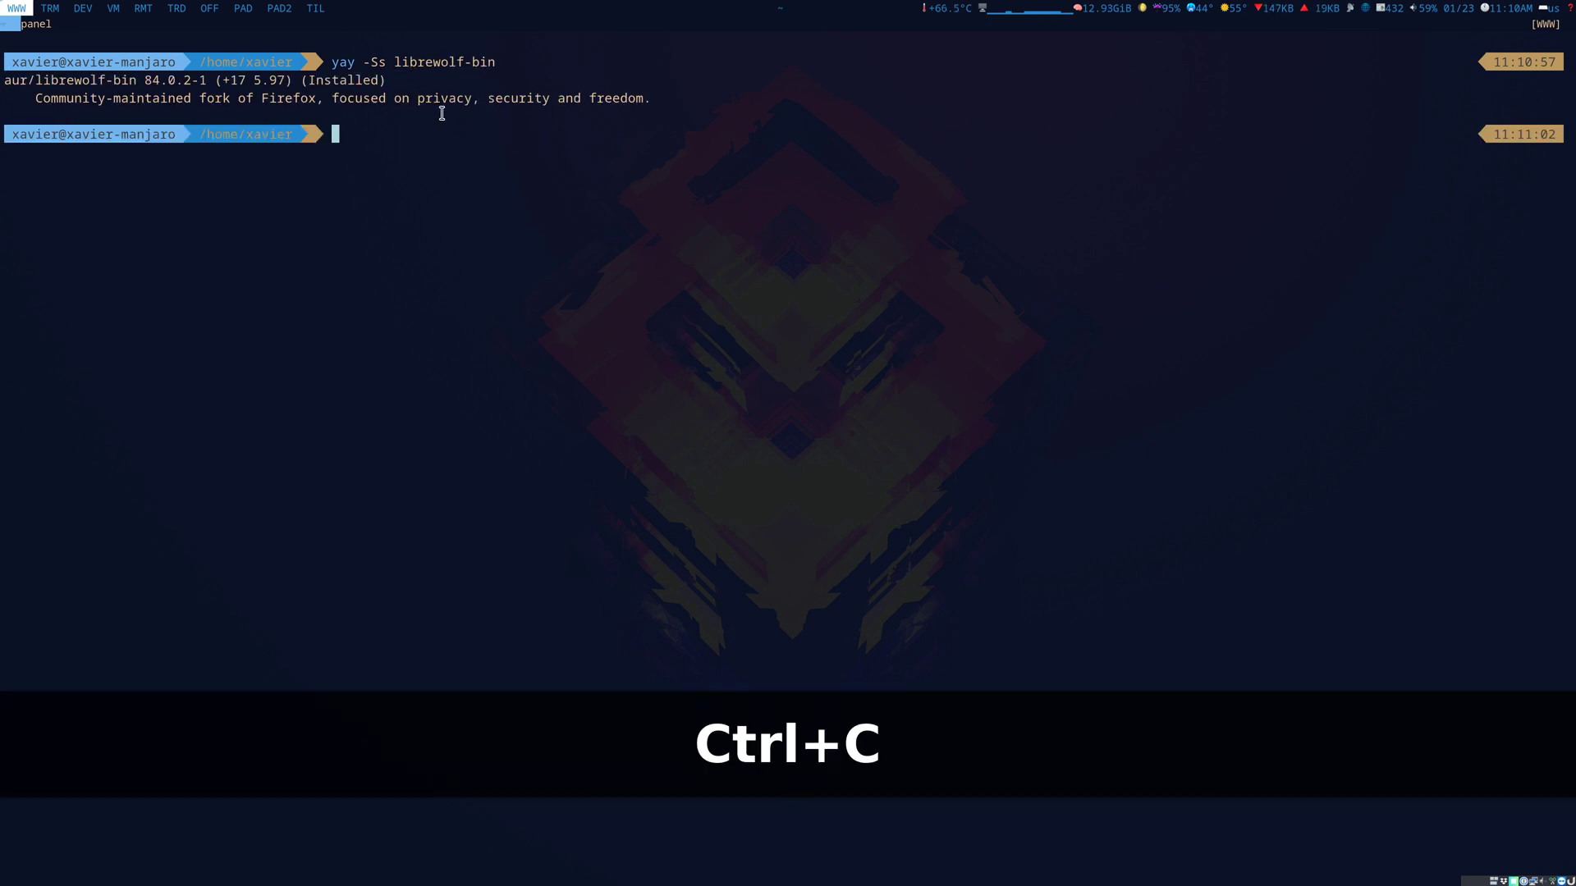
drag(660, 112, 2, 76)
click(422, 161)
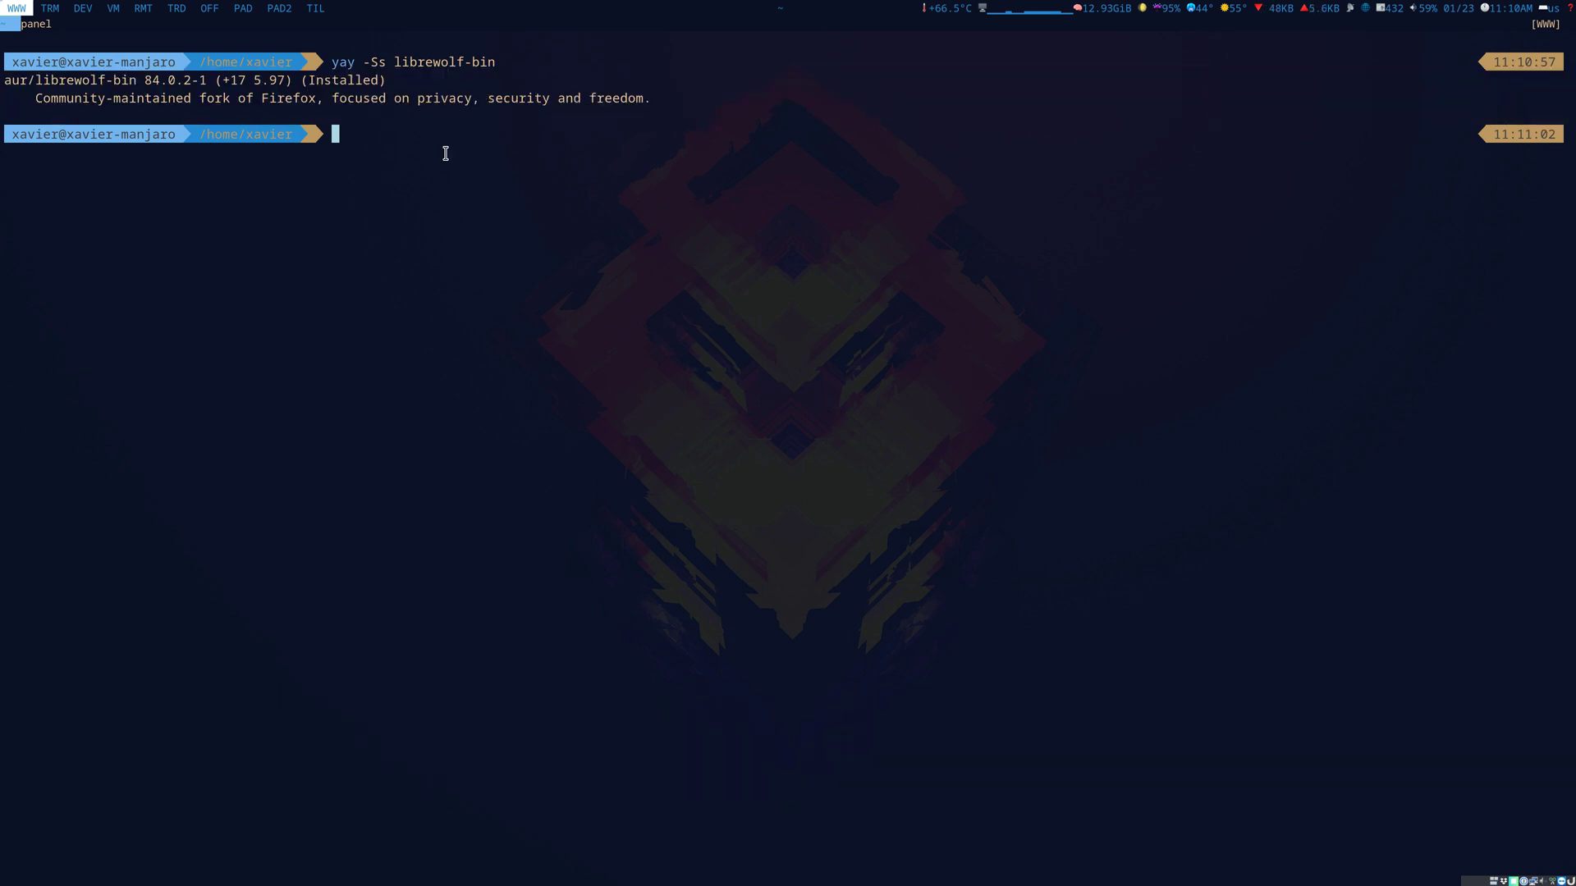
Step: Clear the terminal and install the package with yay -S librewolf-bin, accepting the default answers to the build questions
text(clear)
key(Return)
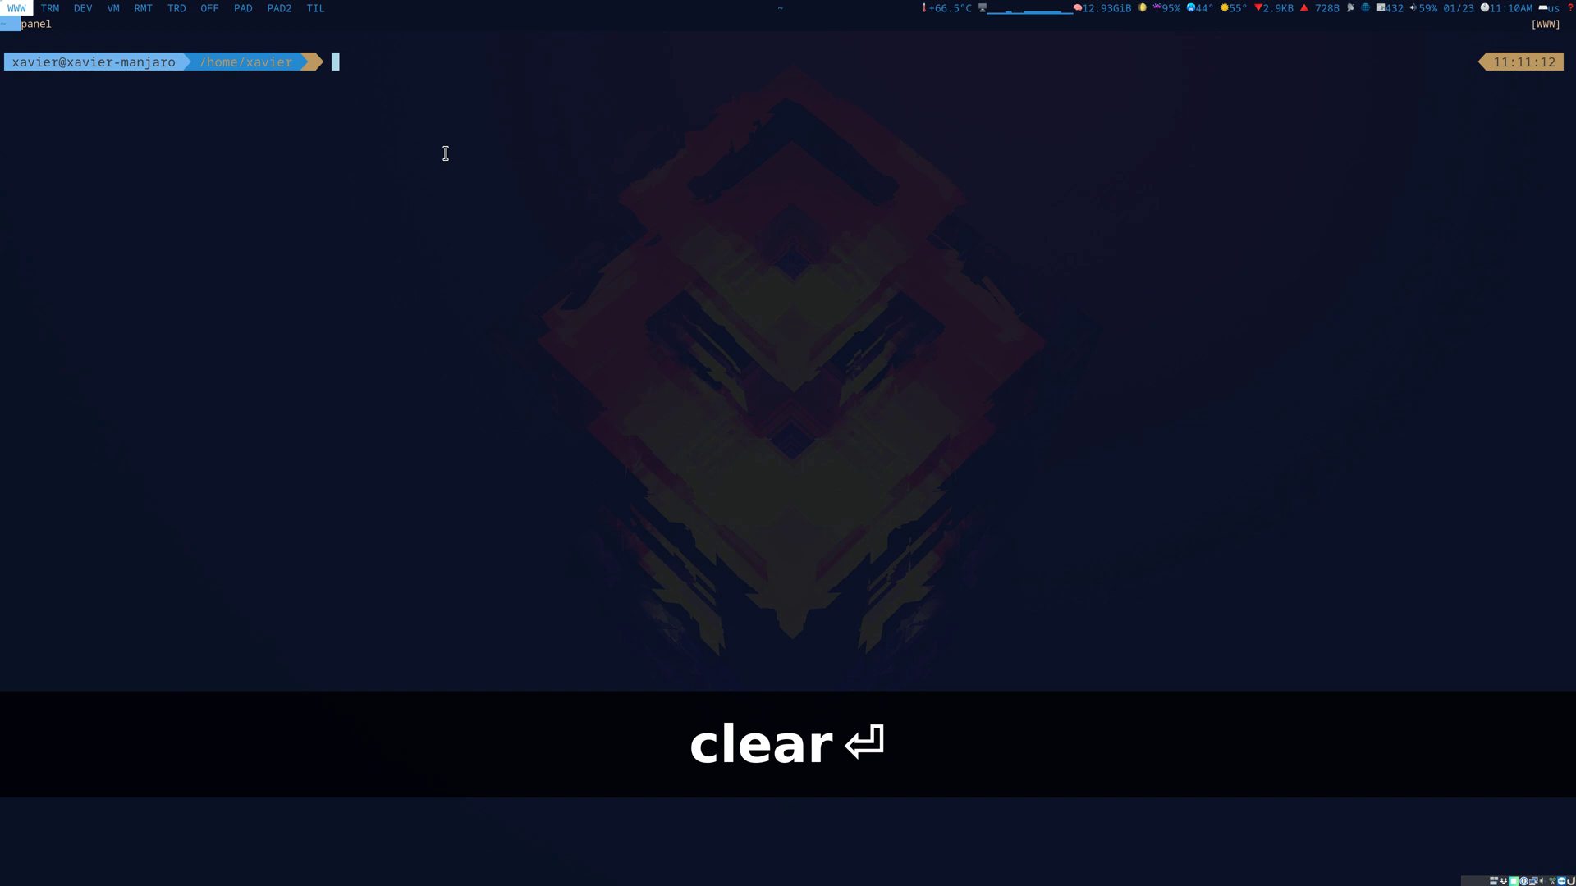
text(yay -S )
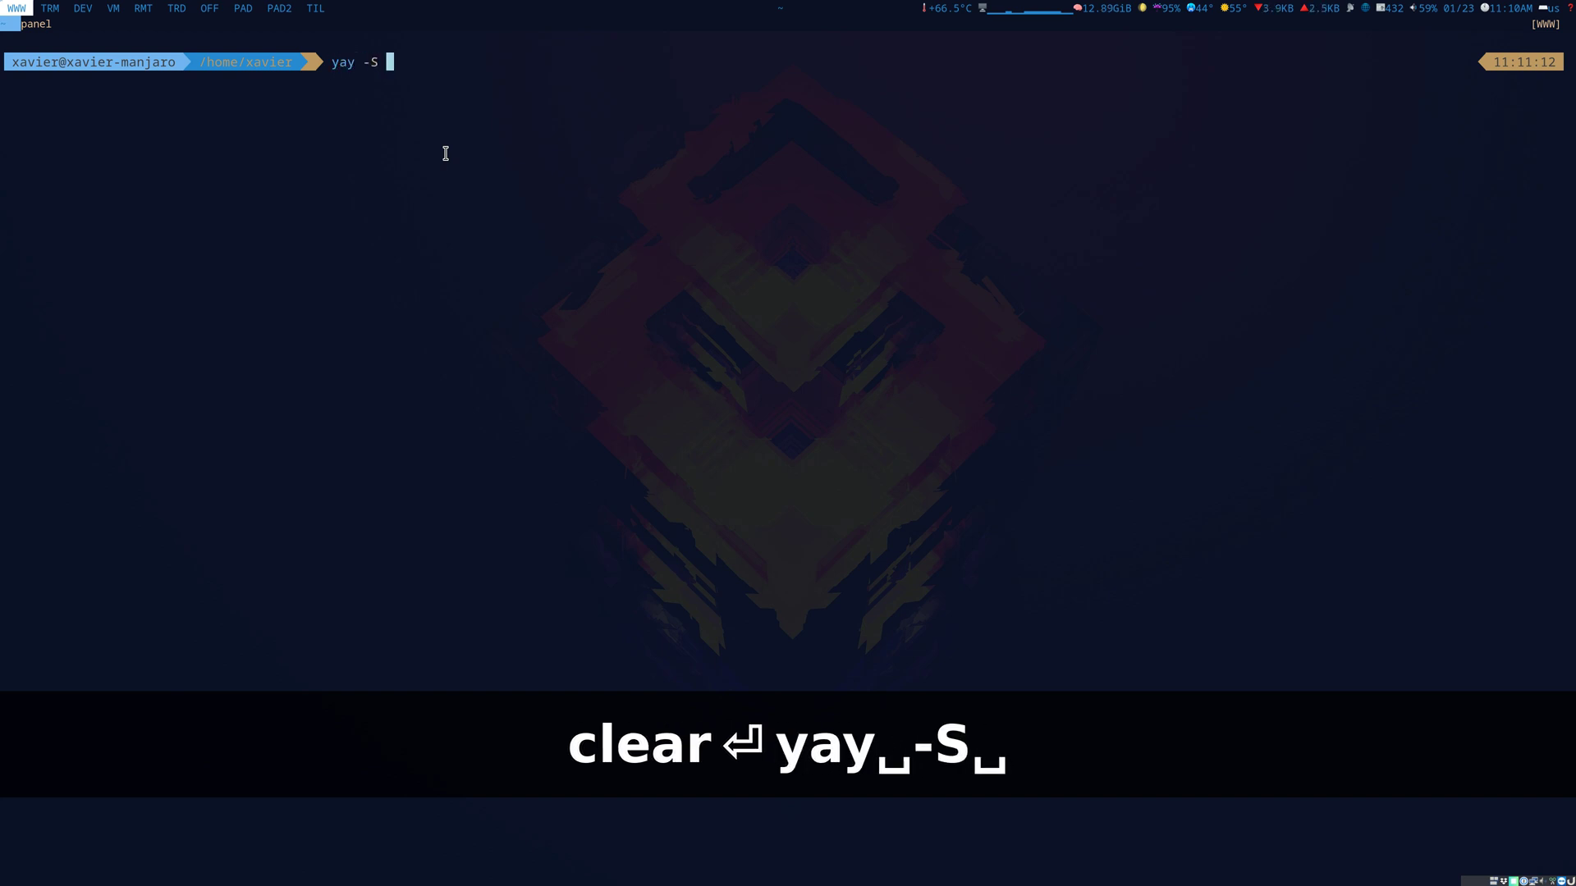
text(libre)
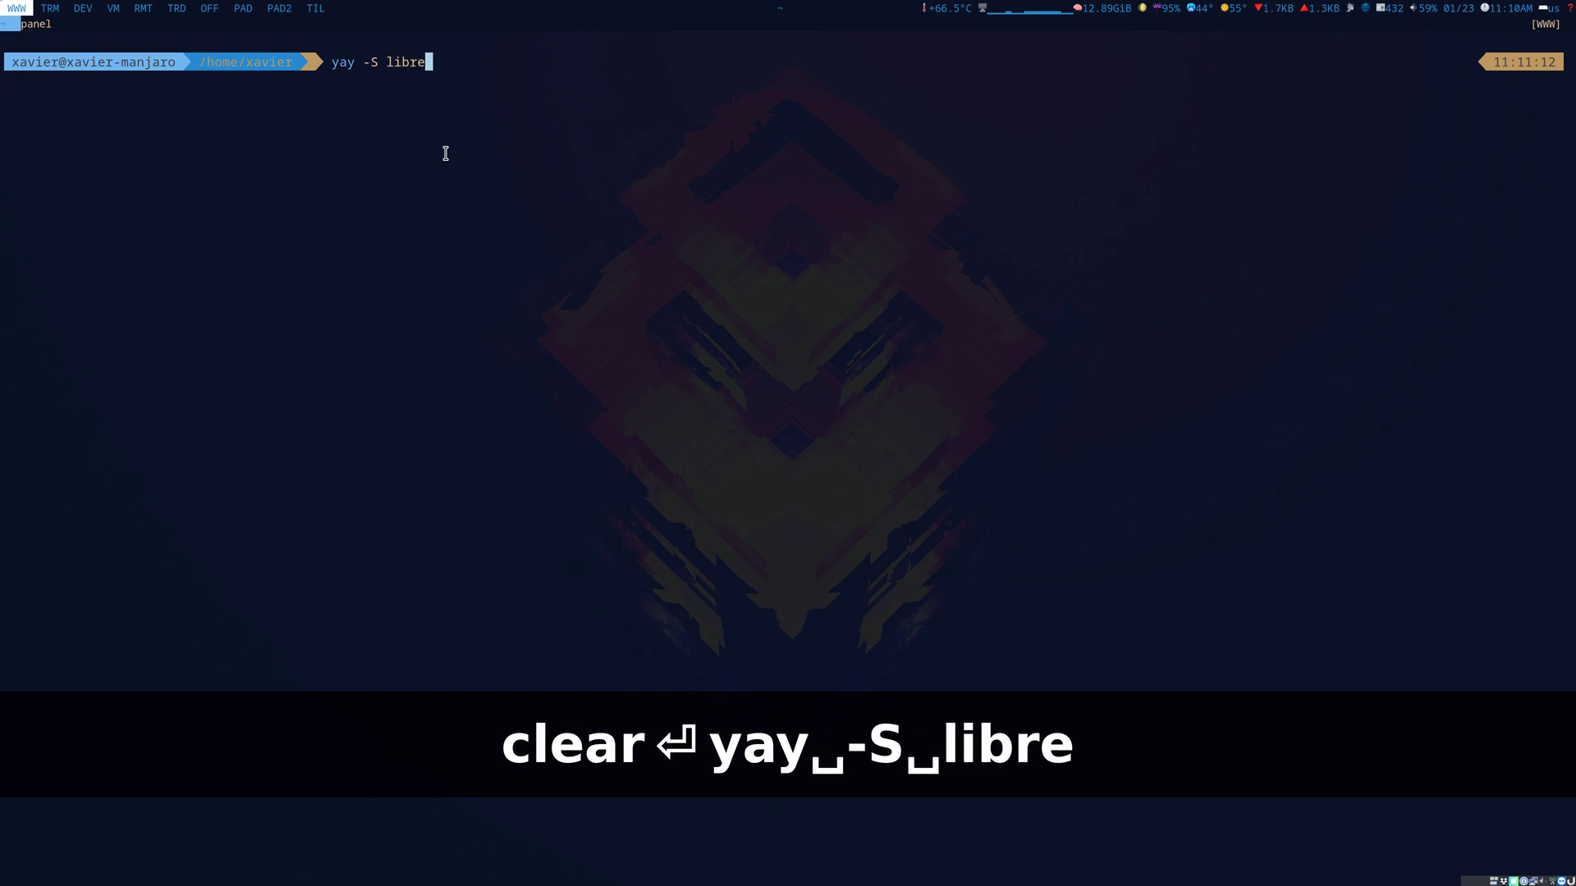
text(wolf-bin)
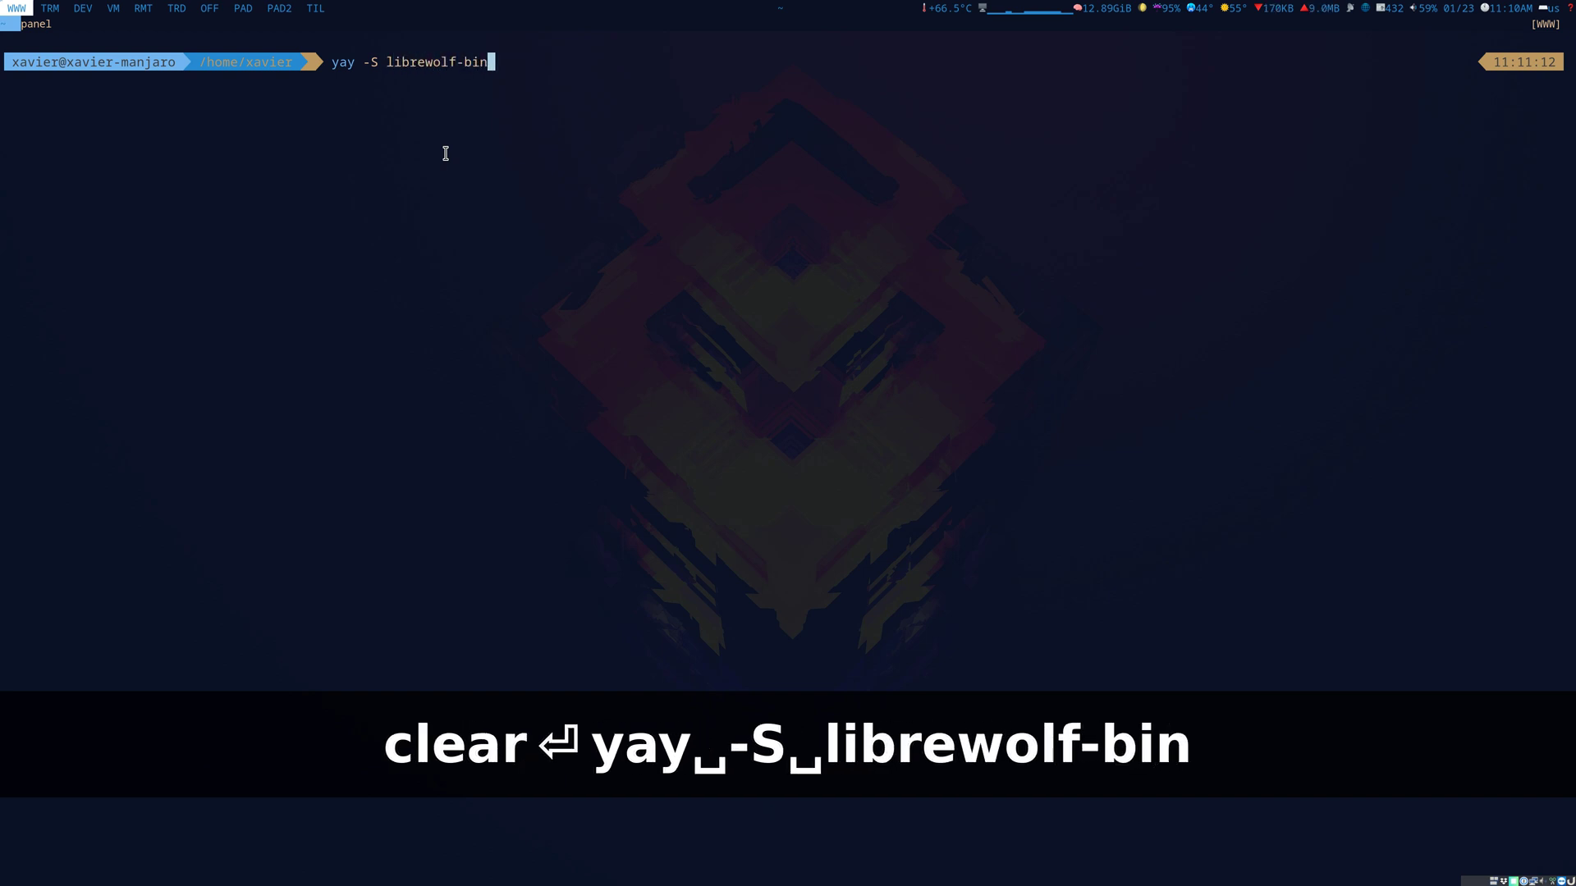
key(Return)
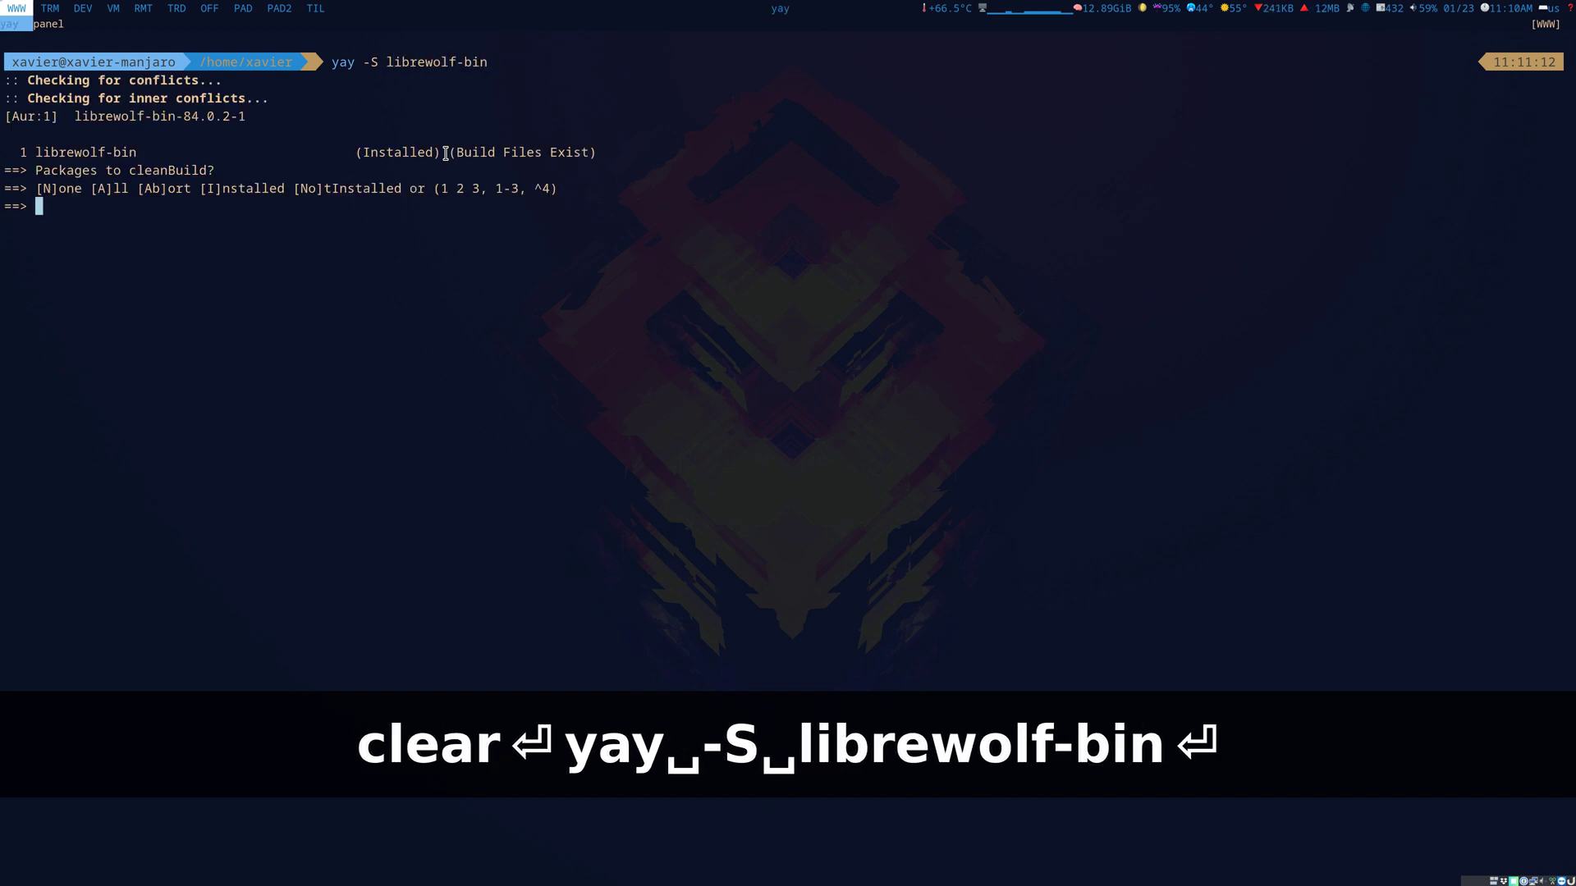
key(Return)
key(Return)
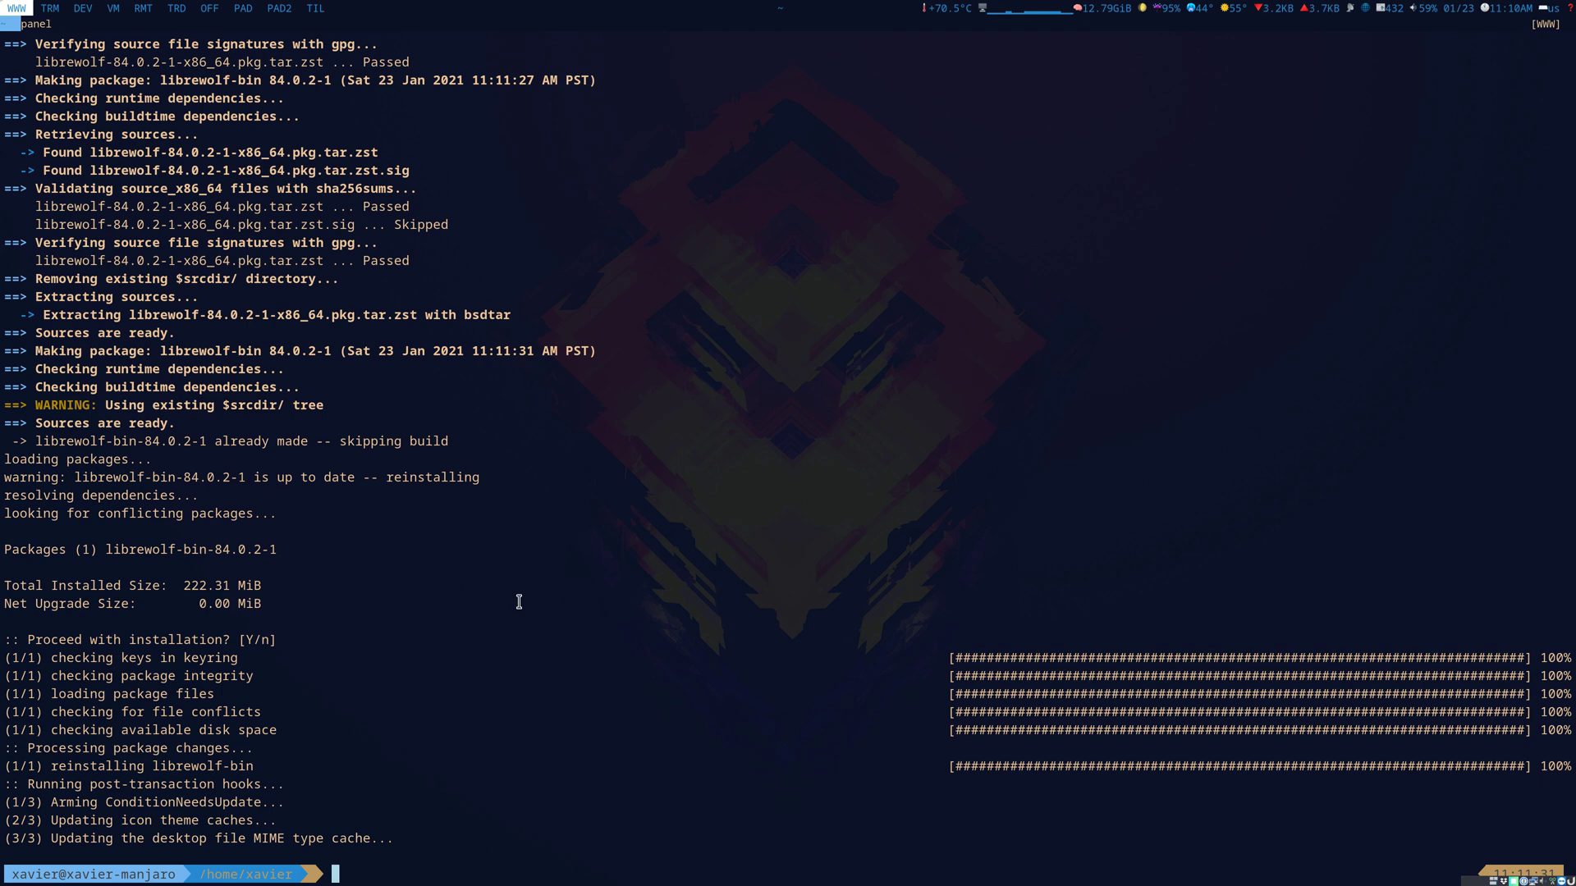
Step: Clear the terminal output and enlarge the terminal text by seven more zoom steps
text(clear)
key(Return)
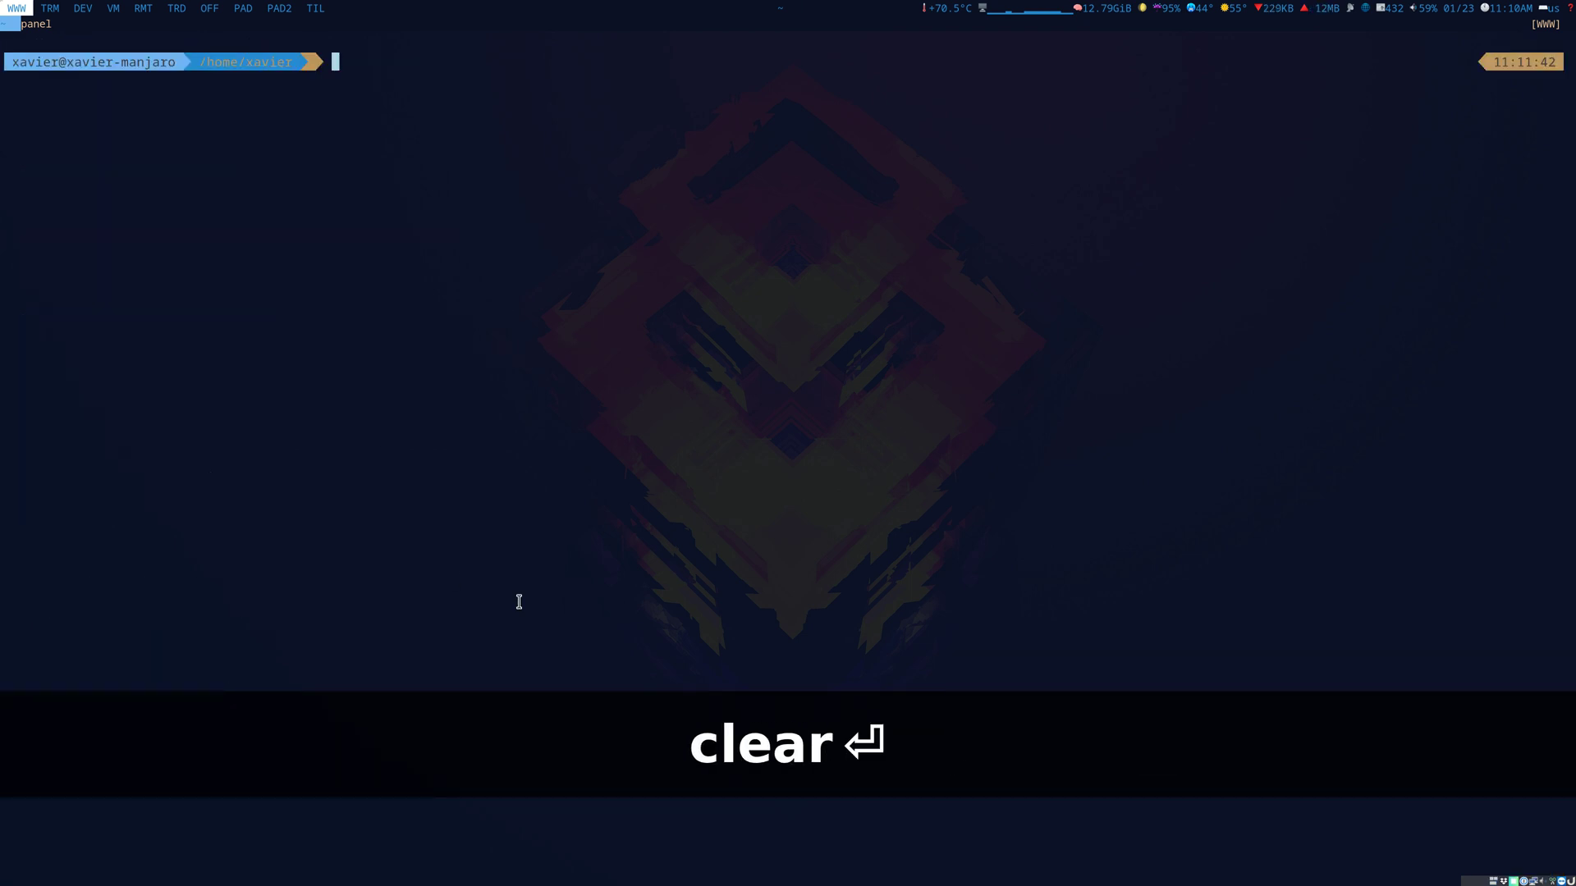
key(ctrl+equal)
key(ctrl+equal)
key(ctrl+equal)
key(ctrl+equal)
key(ctrl+equal)
key(ctrl+equal)
key(ctrl+equal)
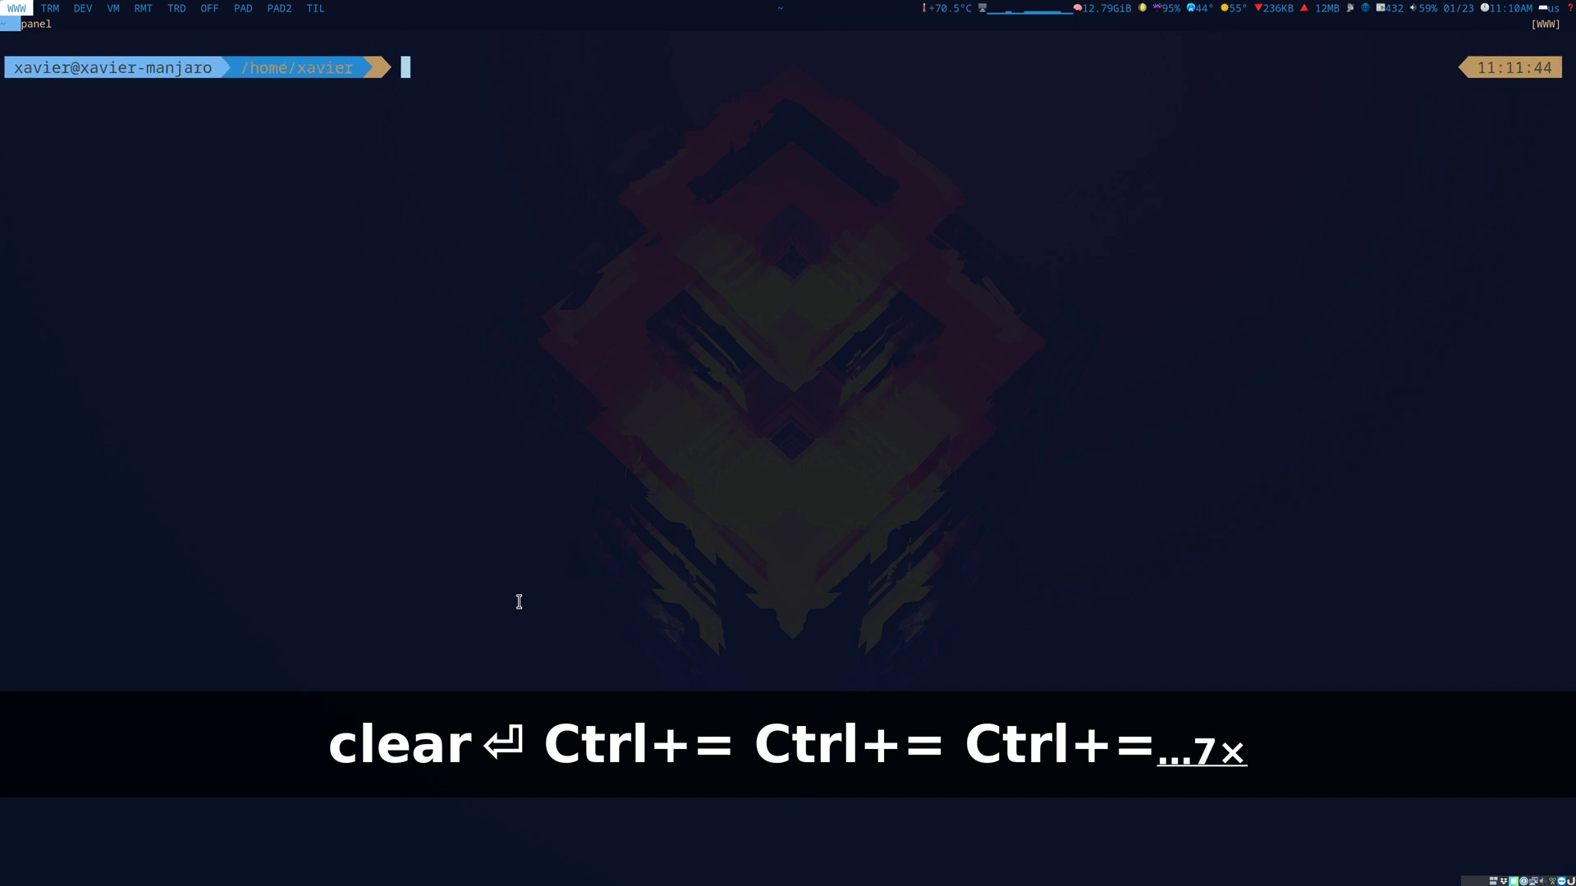
Step: Return to the home directory and change into the .local/src/dwm directory
text(cd)
key(Return)
text(cd .lo)
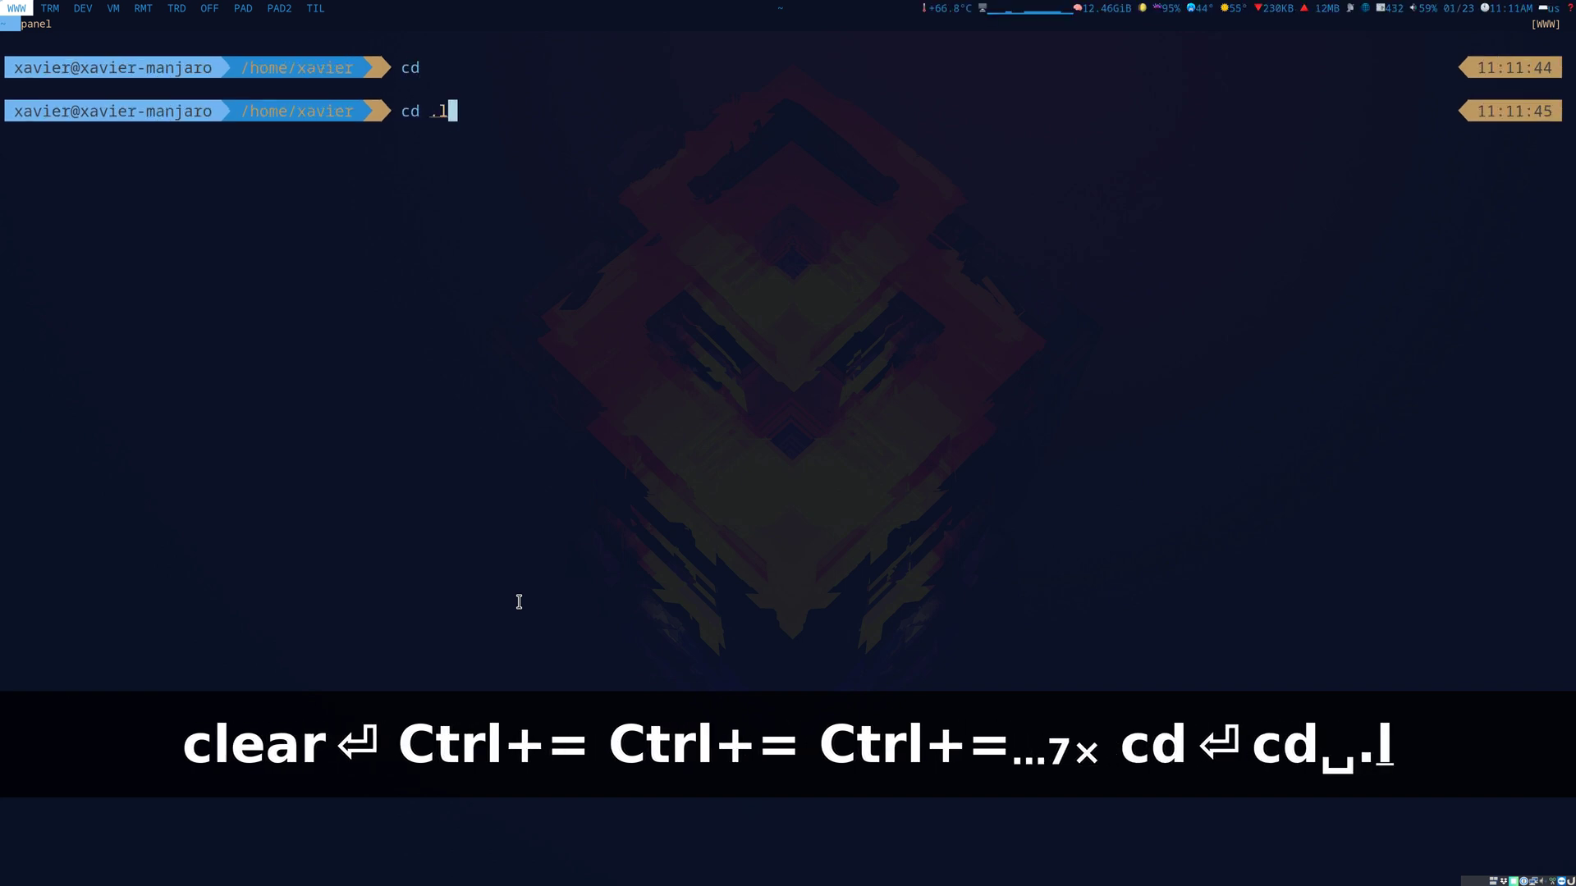
key(Tab)
text(sr)
key(Tab)
text(dw)
key(Tab)
key(Return)
Step: Clear the terminal and open config.h from the dwm source directory in nvim
text(clear)
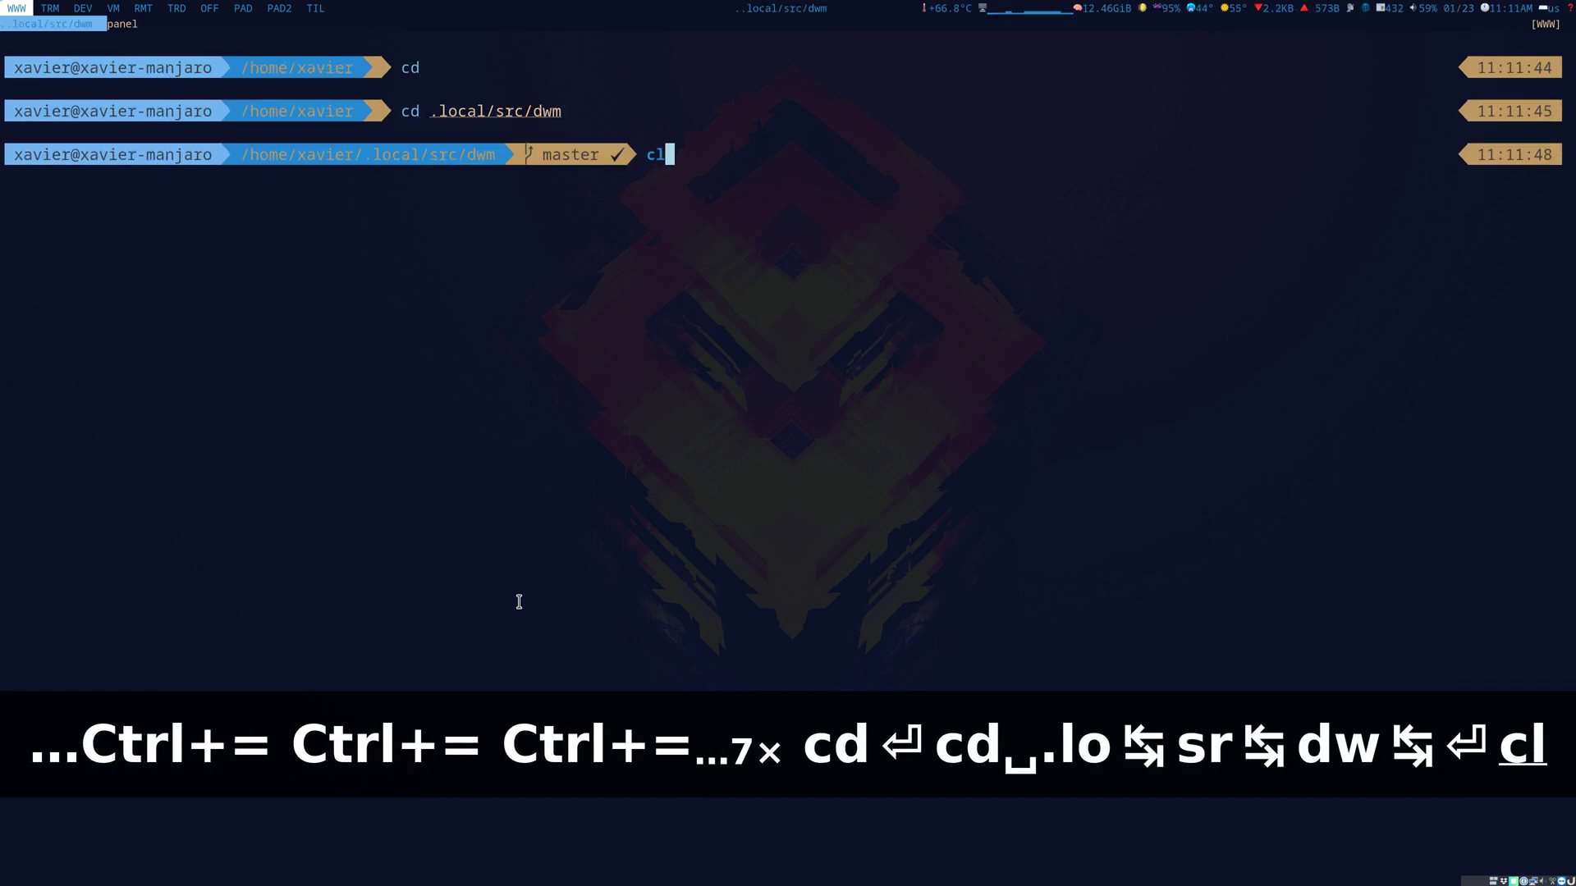
key(Return)
text(nvim con)
key(Tab)
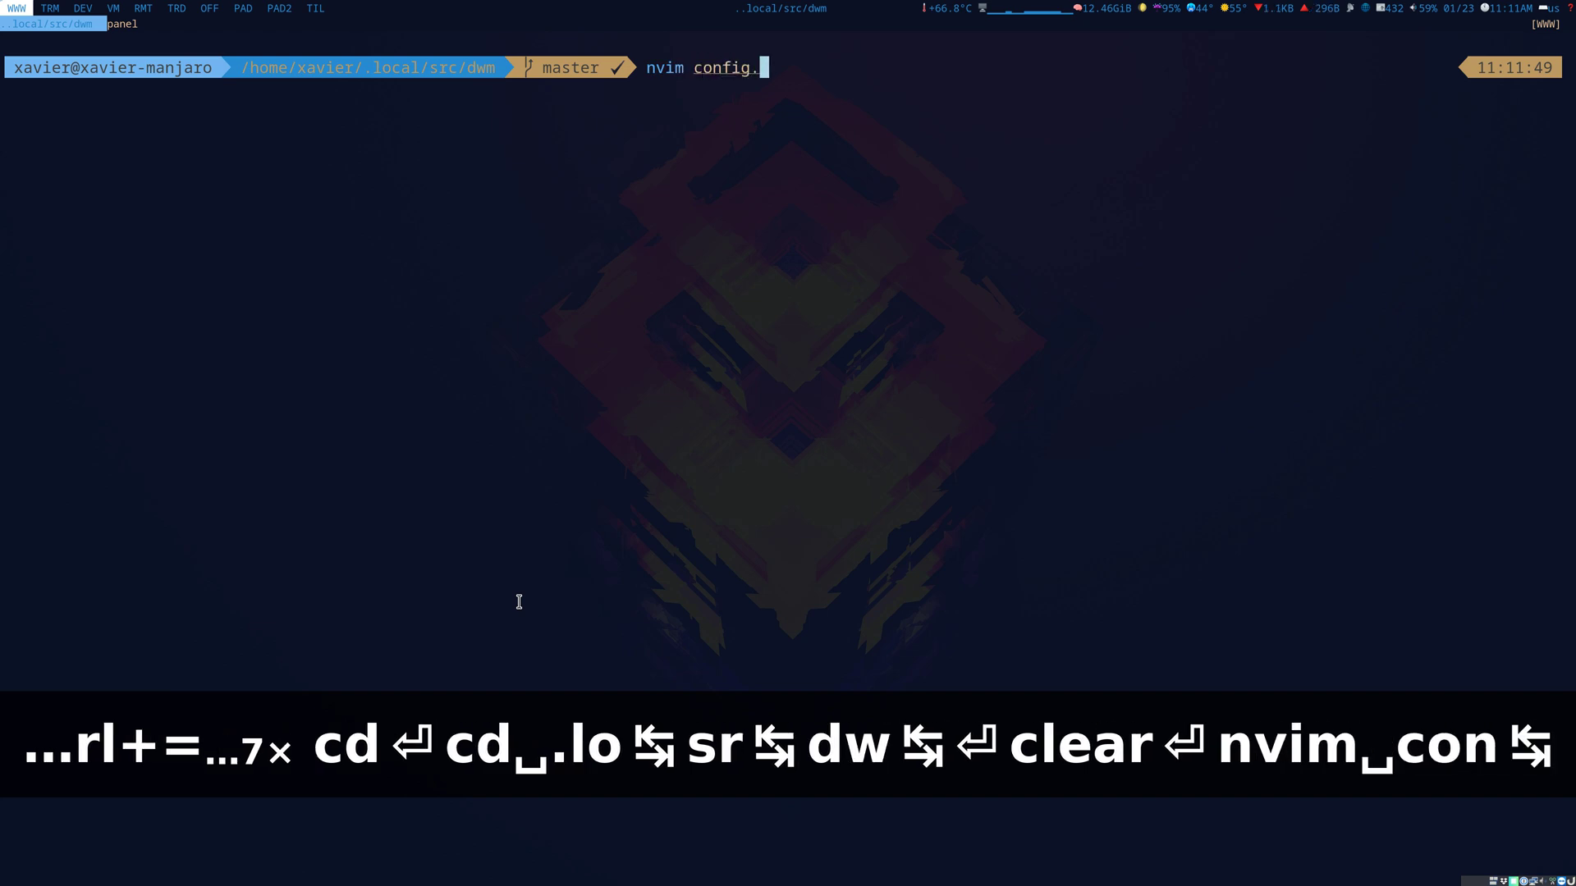
text(h)
key(Return)
Step: Search config.h for the text LibreWolf
key(slash)
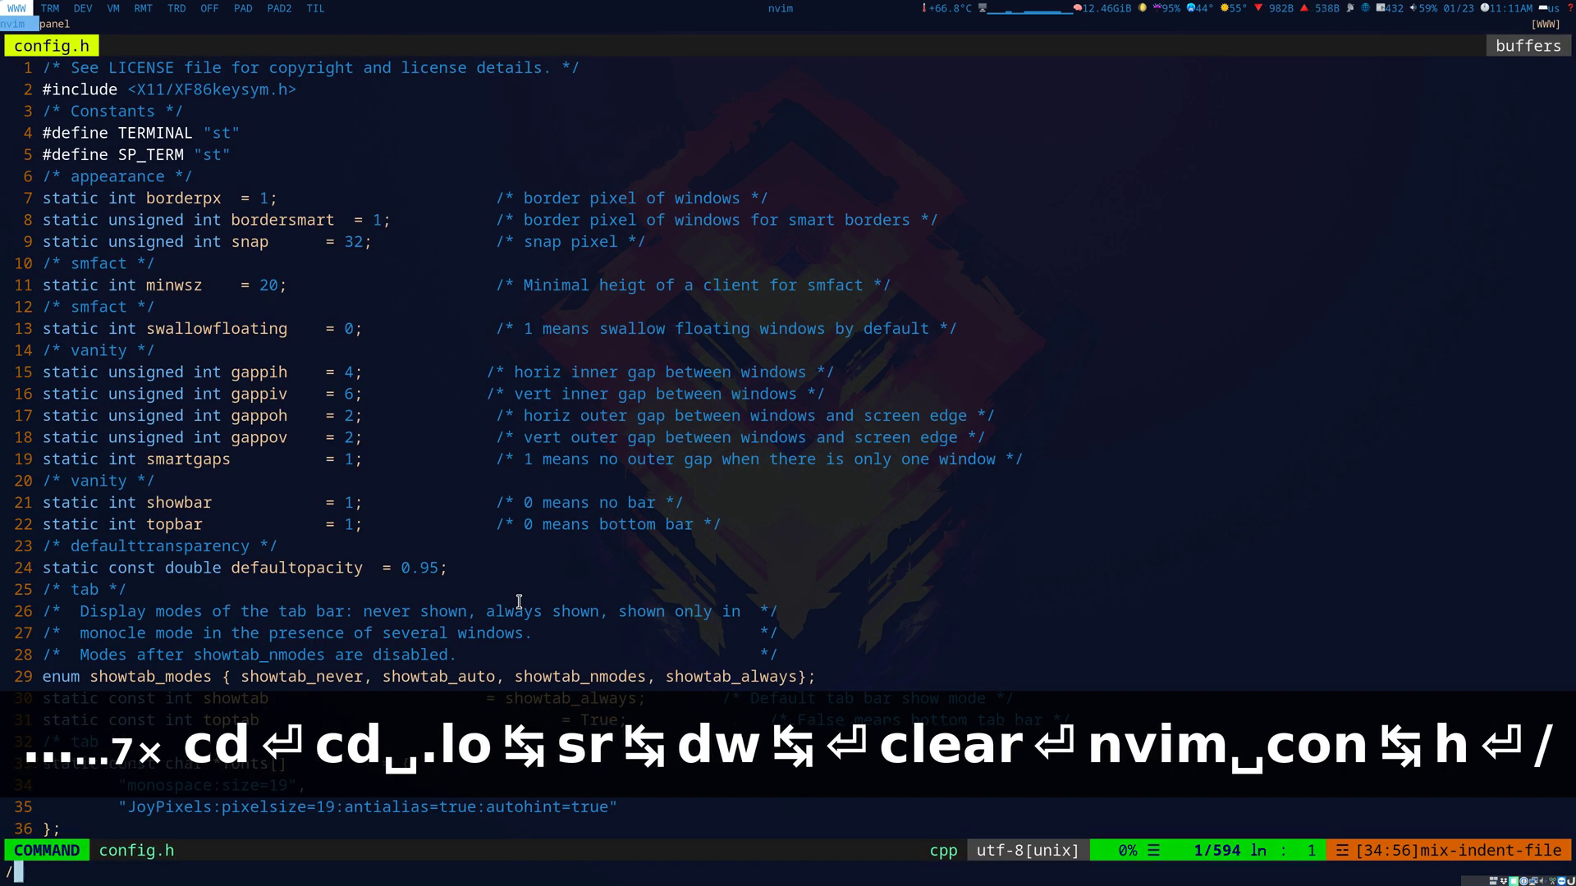
text(LibreWolf)
key(Return)
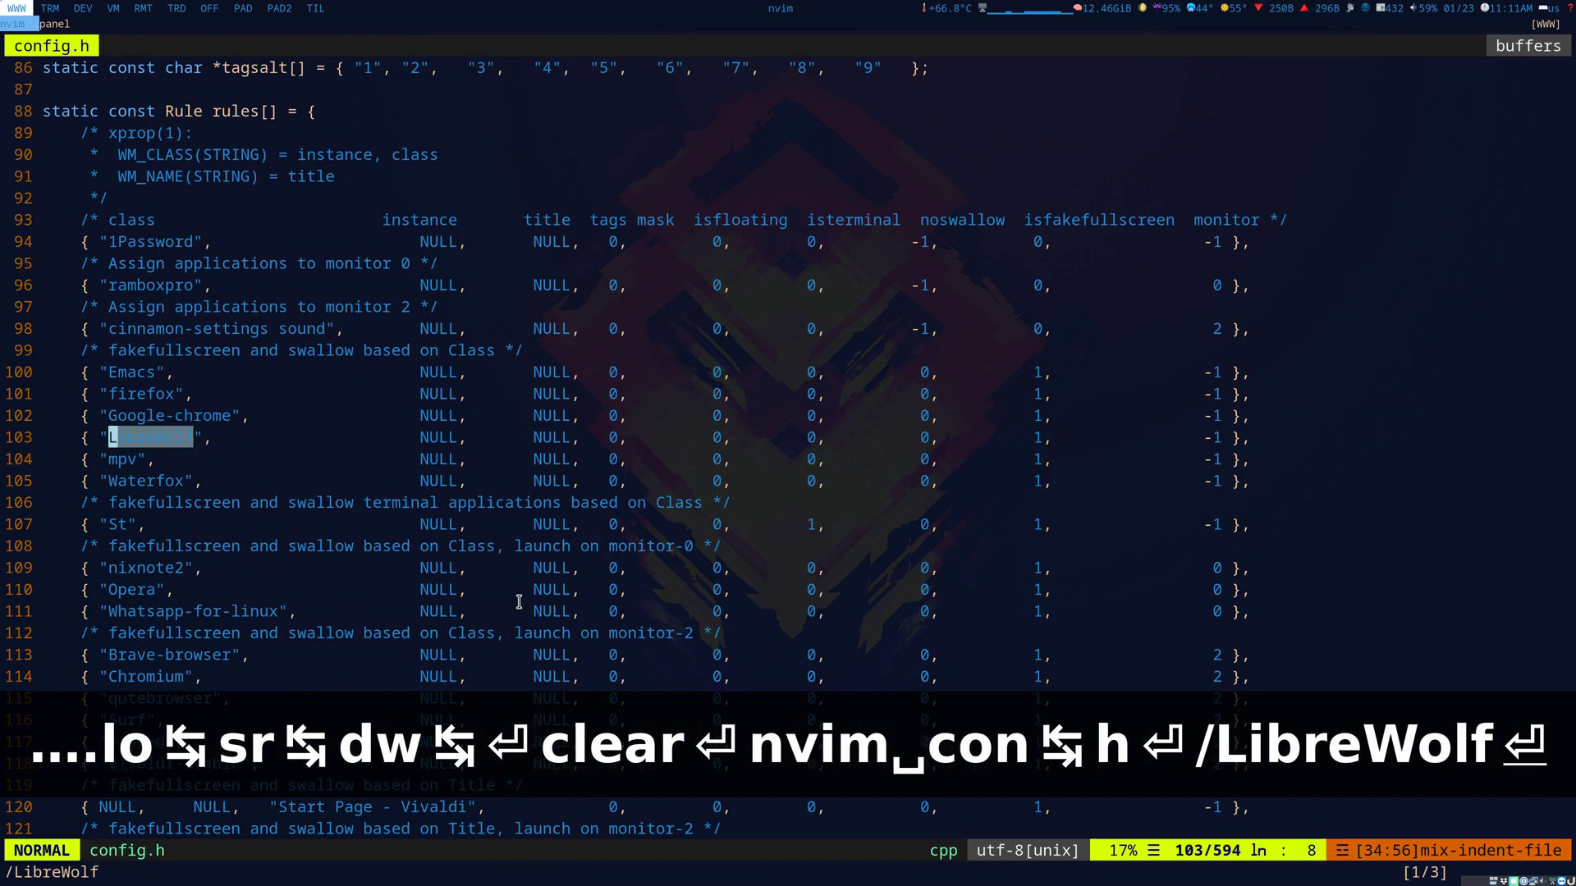
Step: Examine the LibreWolf entry in the fakefullscreen and swallow rules, moving along its fields up to the isterminal value
key(Left)
key(Left)
key(Left)
key(Right)
key(Right)
key(Right)
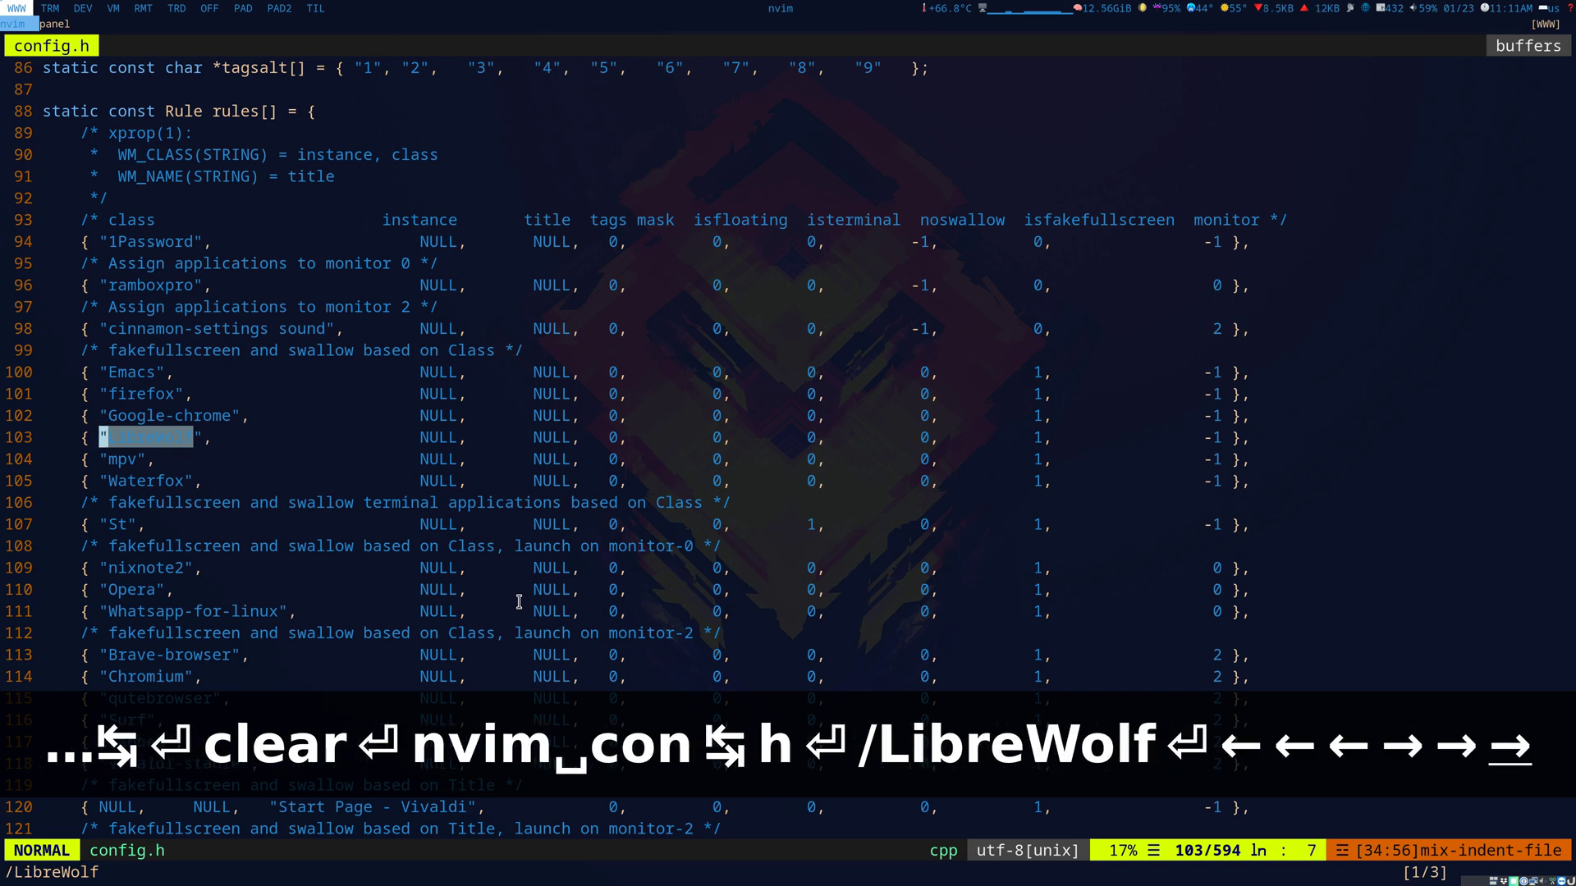
key(Right)
key(Right)
key(Right)
key(Right)
key(Right)
key(Right)
key(Right)
key(Right)
key(Right)
key(Right)
key(Right)
key(Right)
key(Right)
key(Right)
key(Right)
key(Right)
key(Right)
key(Right)
key(Right)
key(Right)
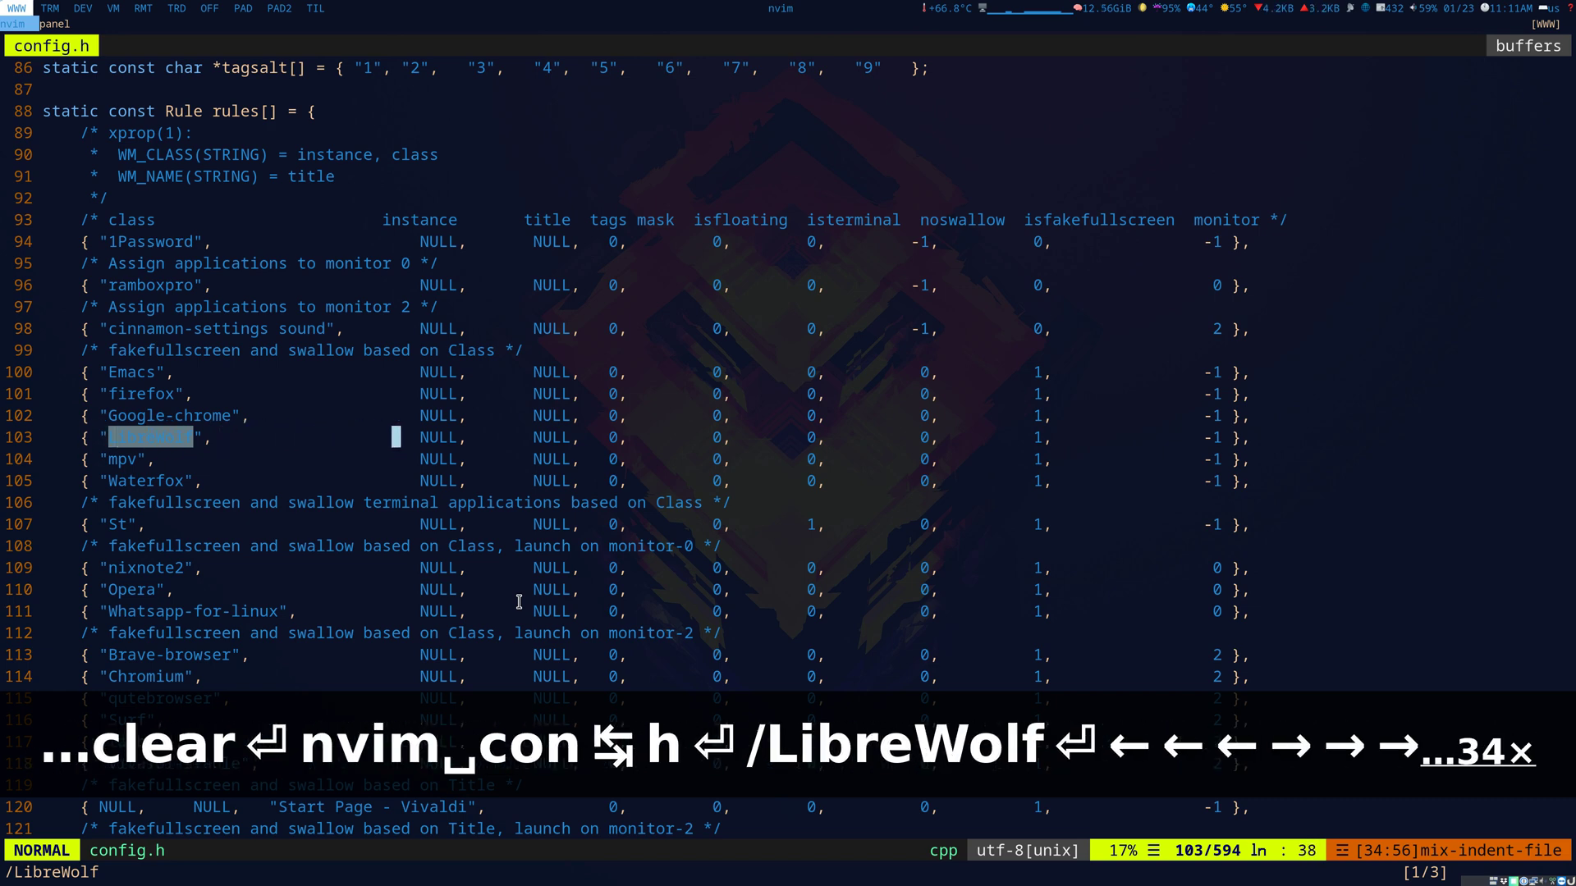
key(Right)
key(Right)
key(Right)
key(Right)
key(Right)
key(Right)
key(Right)
key(Right)
key(Right)
key(Right)
key(Right)
key(Right)
key(Right)
key(Right)
key(Right)
key(Right)
key(Right)
key(Right)
key(Right)
key(Right)
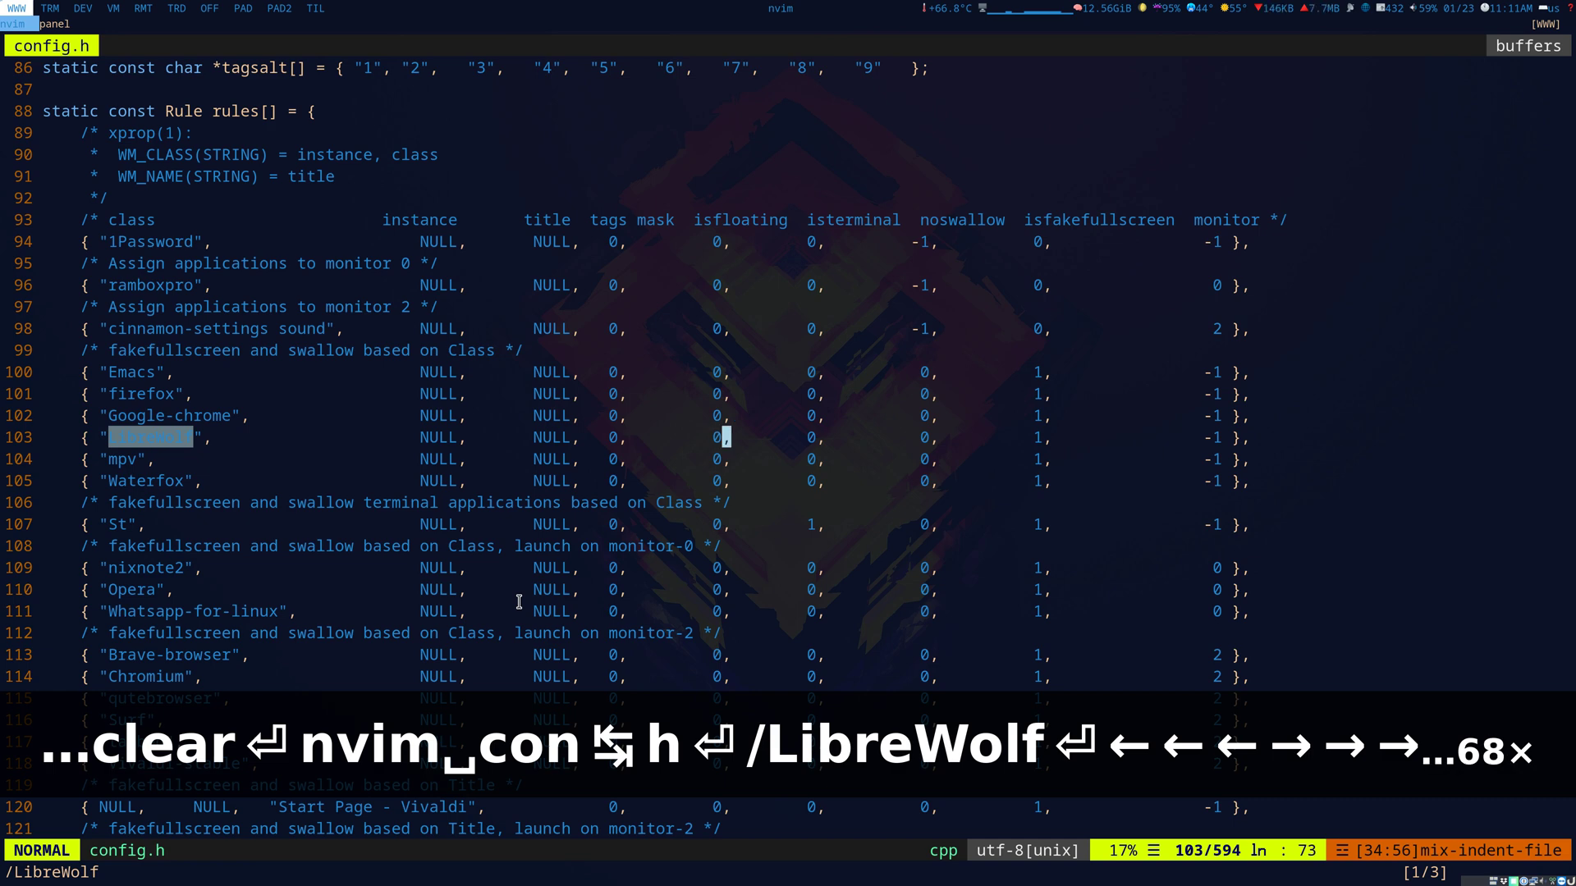
key(Right)
key(Right)
key(Right)
key(Right)
key(Right)
key(Right)
key(Right)
key(Right)
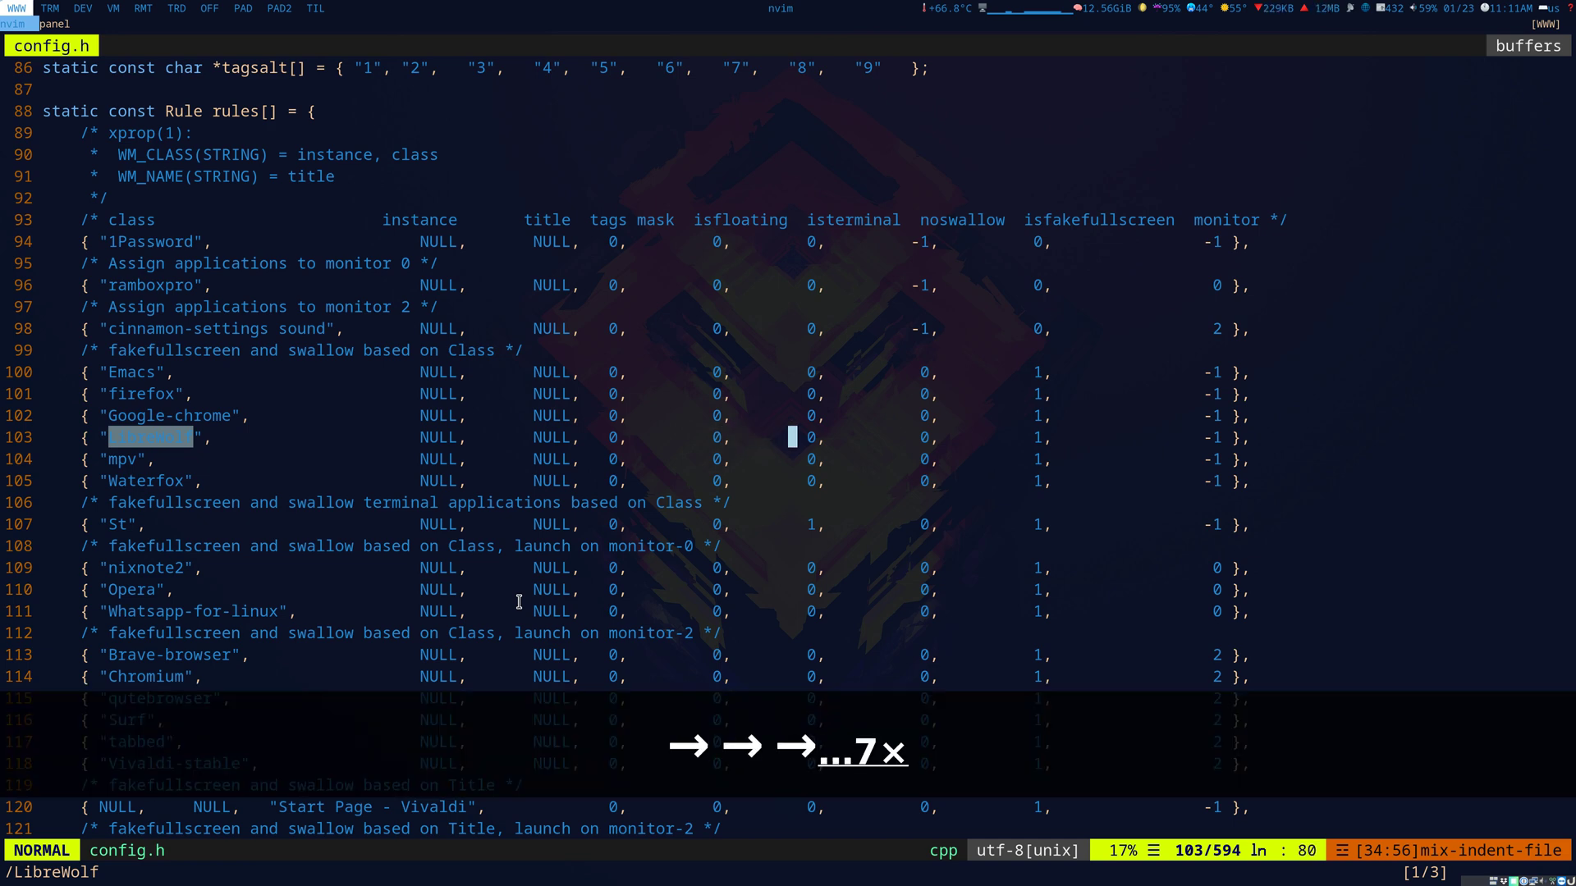
key(Right)
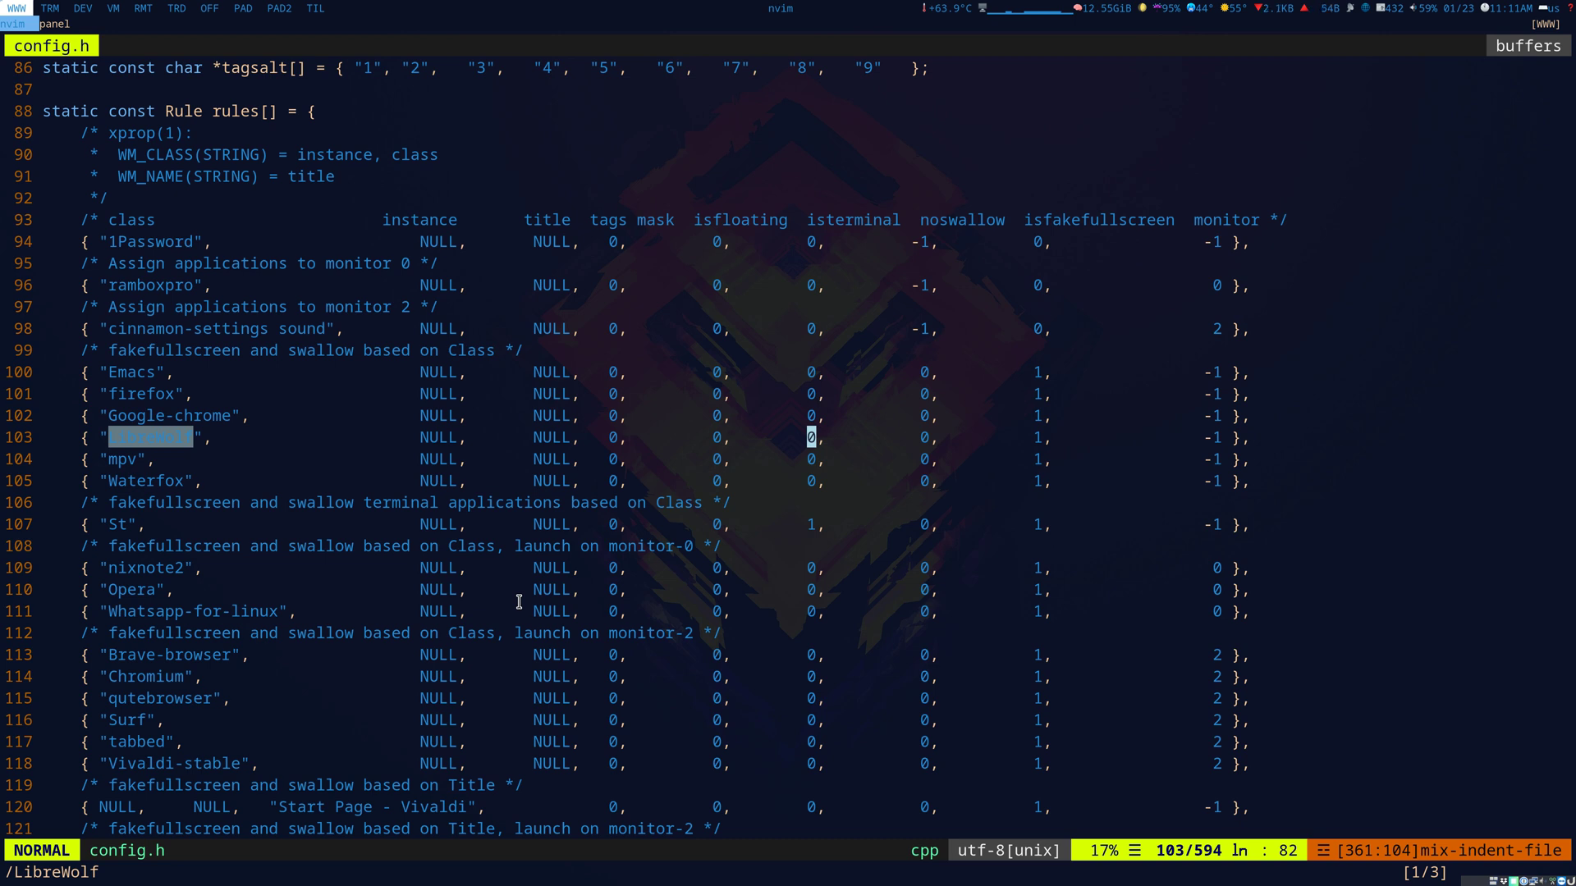
Step: Move along the same LibreWolf rule from isterminal to examine its noswallow value
key(Right)
key(Left)
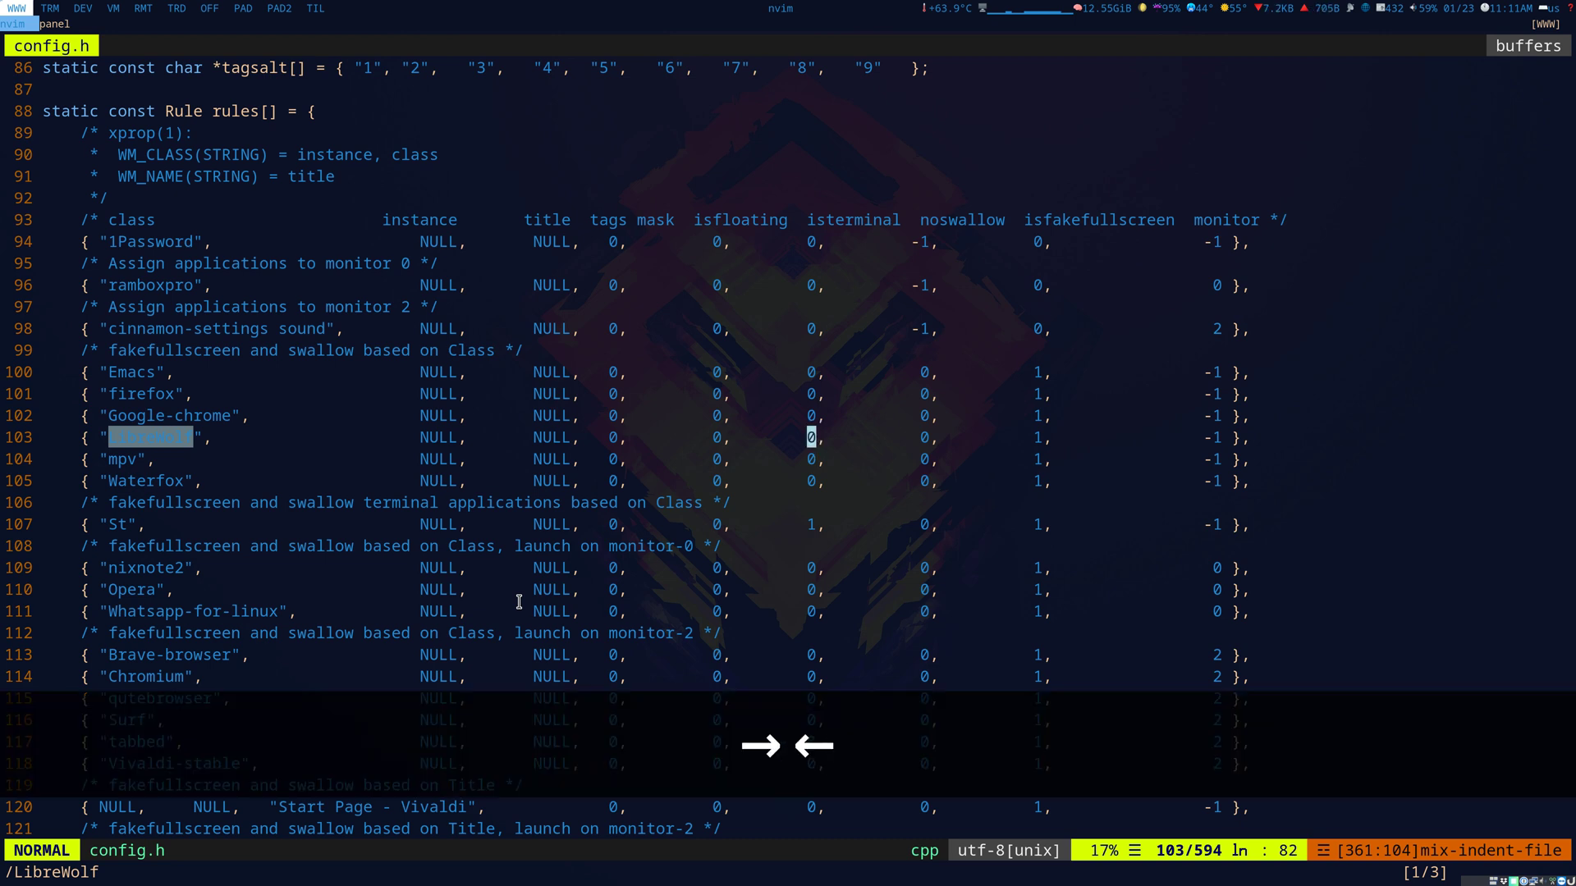
key(Right)
key(Right)
key(Right)
key(Right)
key(Right)
key(Right)
key(Right)
key(Right)
key(Right)
key(Right)
key(Right)
key(Right)
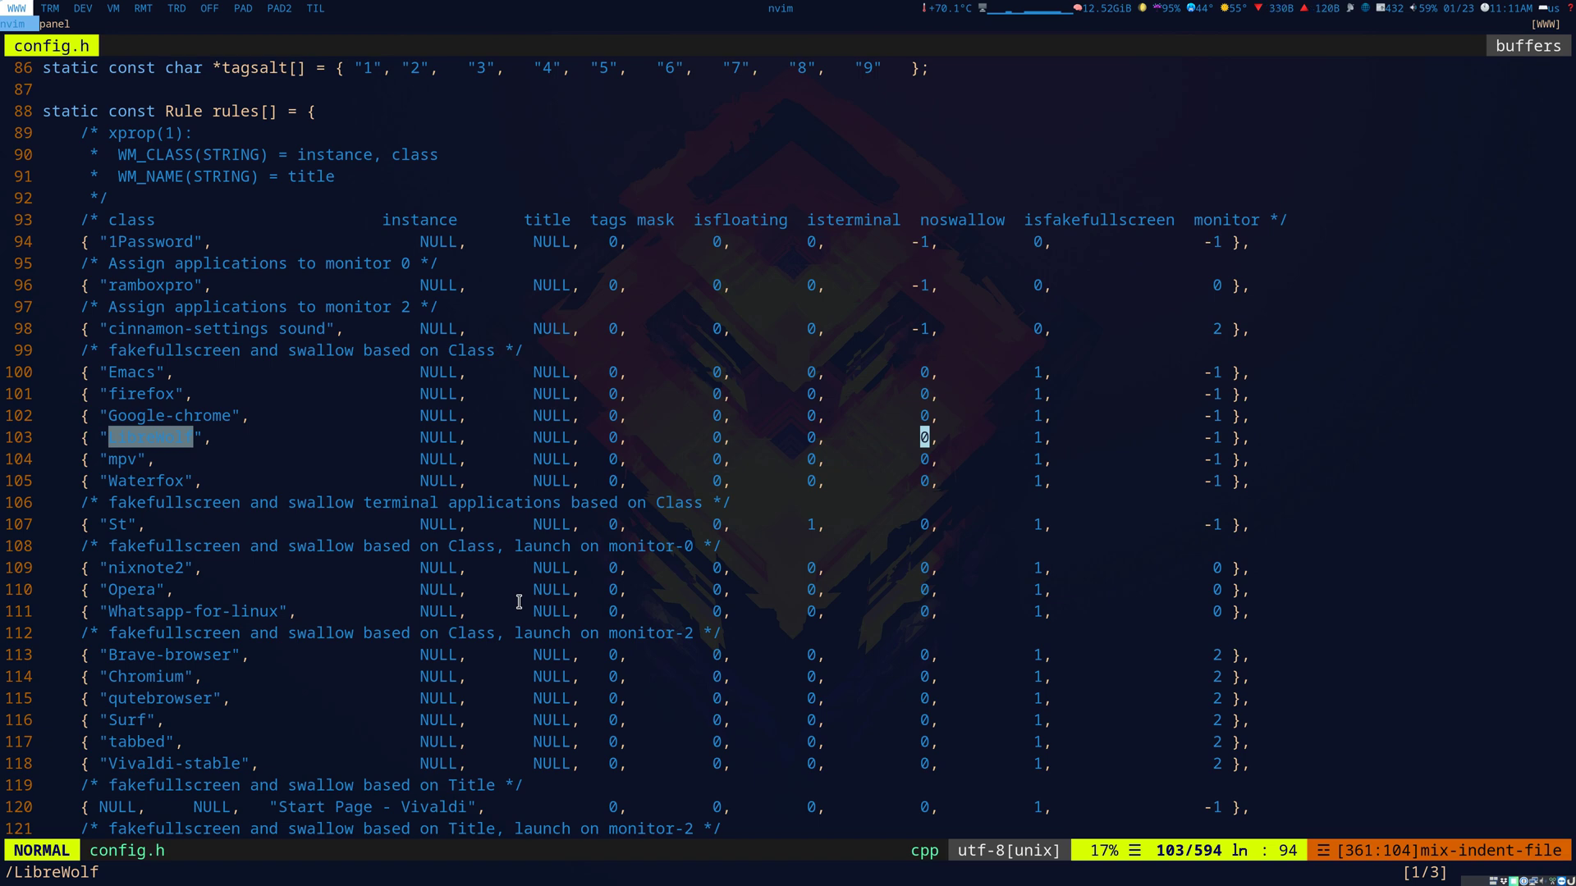
Step: Go to the next LibreWolf match, in the title-based floating rules, and examine its class, instance and the start of its title
key(Escape)
key(n)
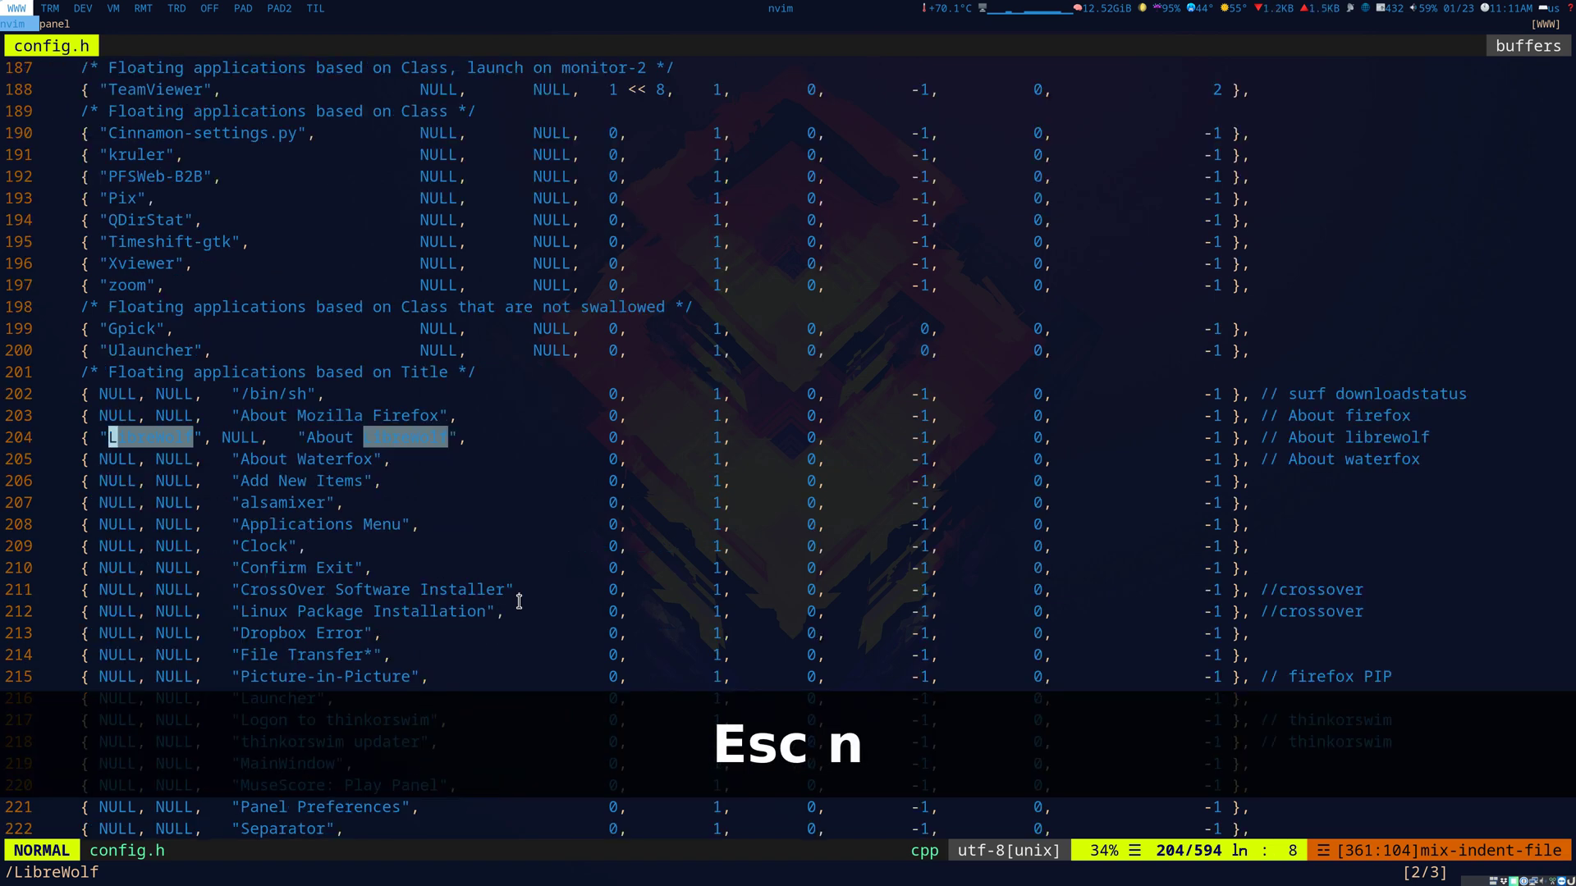
key(Right)
key(Right)
key(Right)
key(Right)
key(Right)
key(Right)
key(Right)
key(Right)
key(Right)
key(Right)
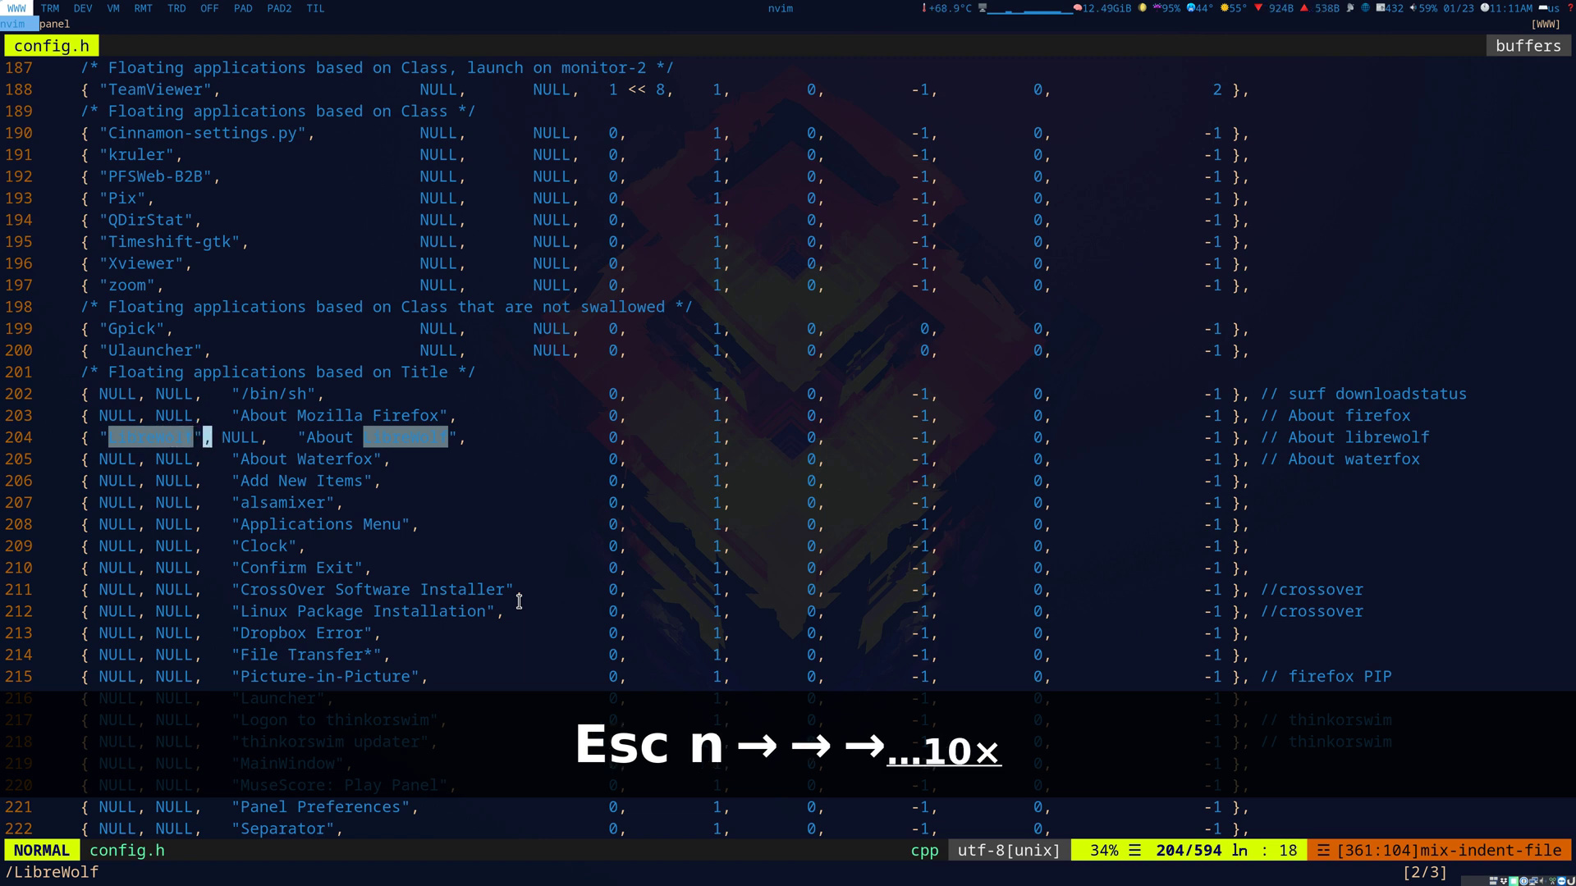
key(Right)
key(Right)
key(Right)
key(Right)
key(Right)
key(Right)
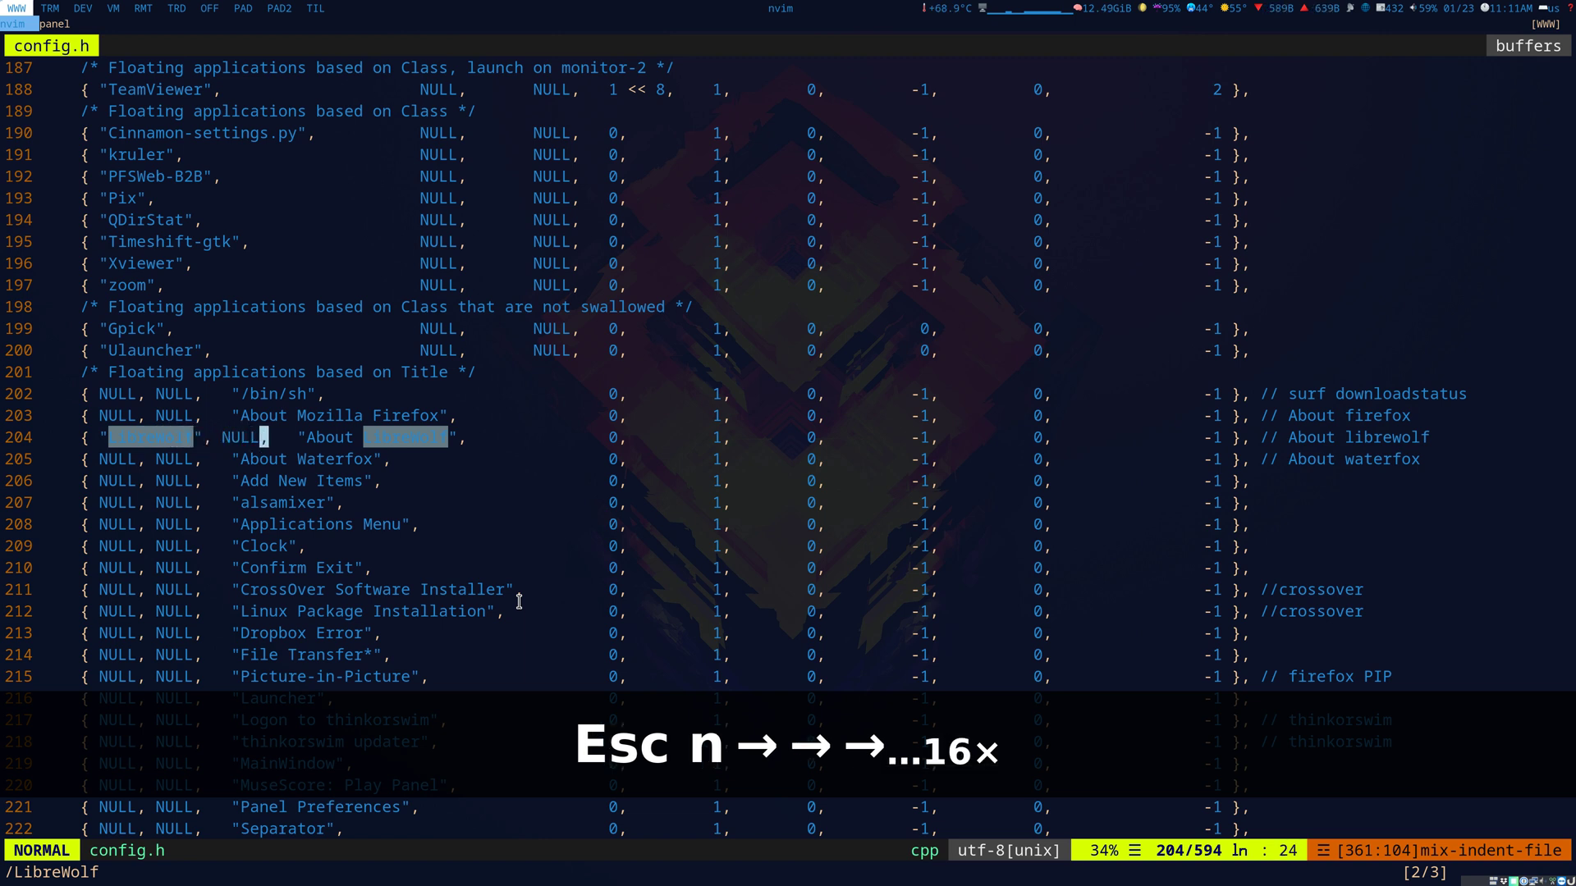
key(Right)
key(Right)
key(Right)
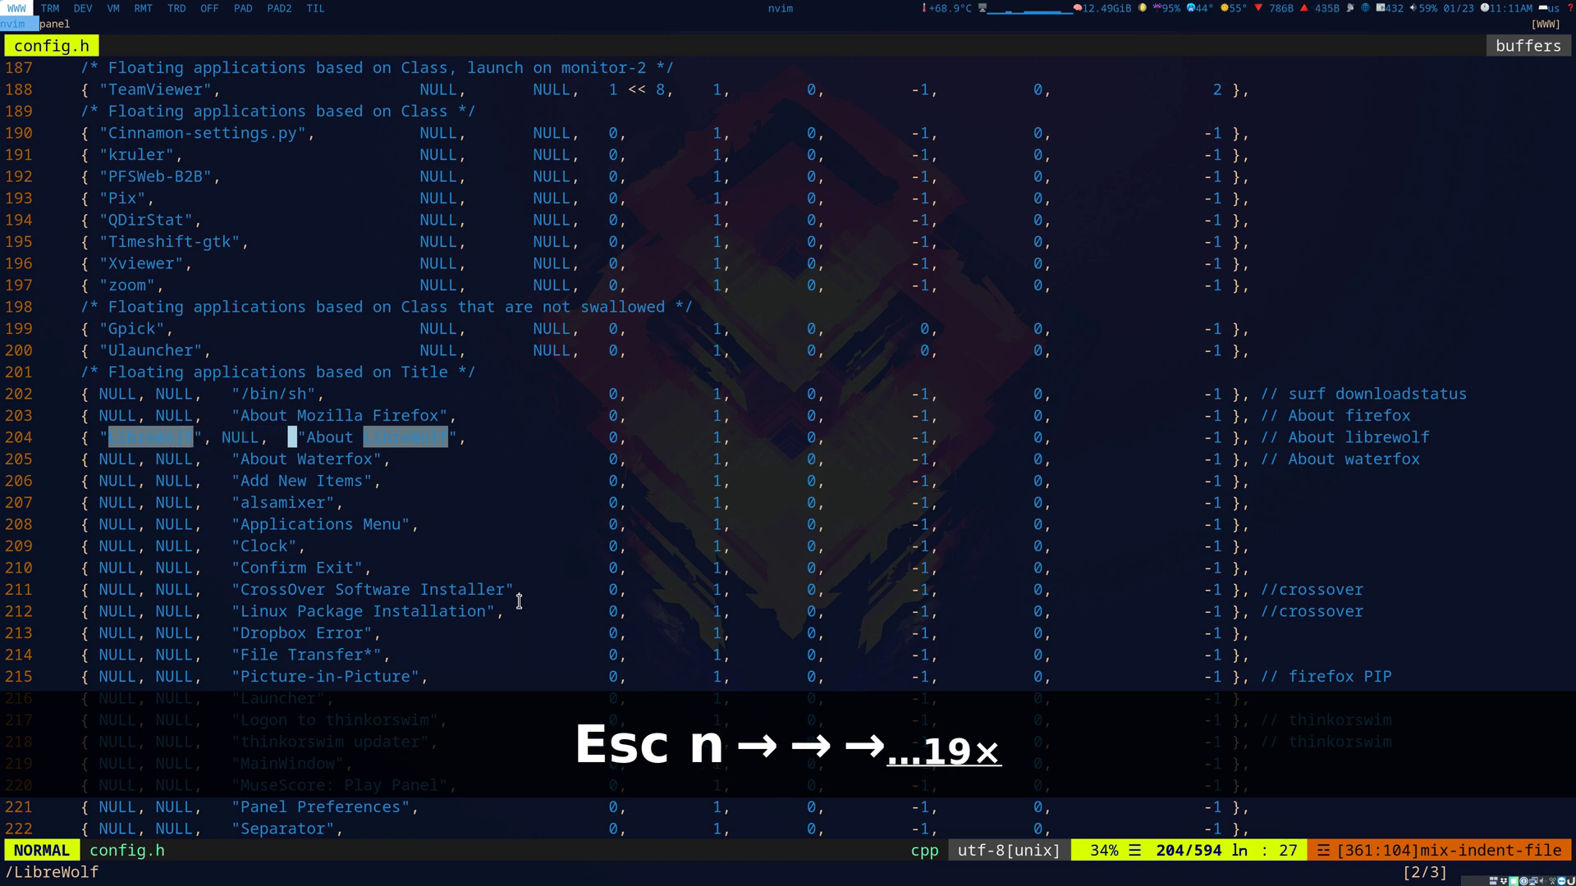
key(Right)
key(Right)
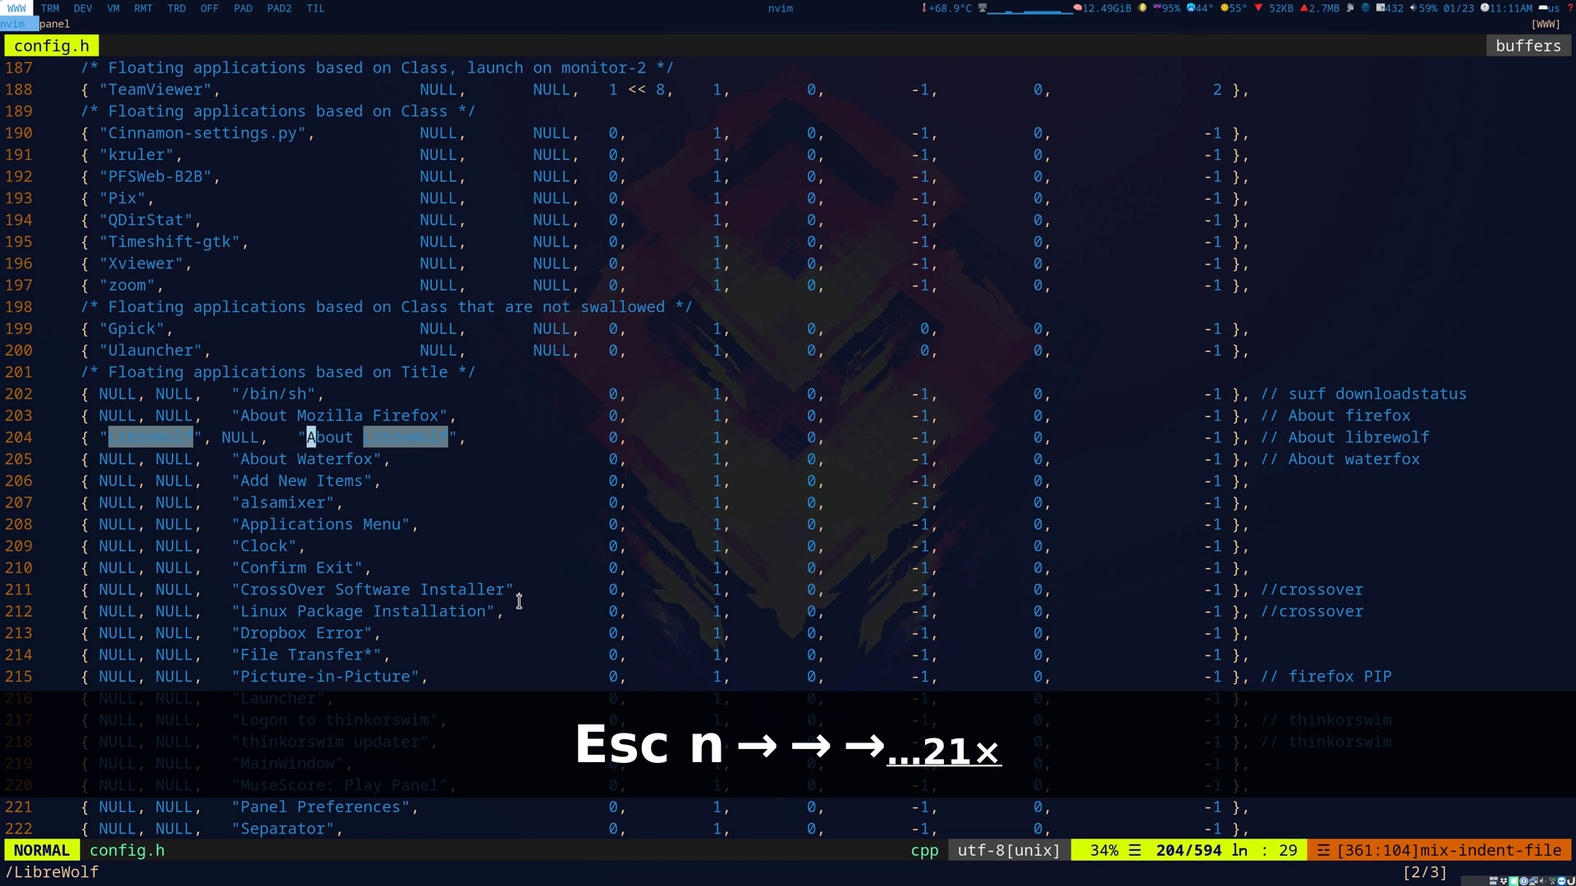
key(Left)
key(Right)
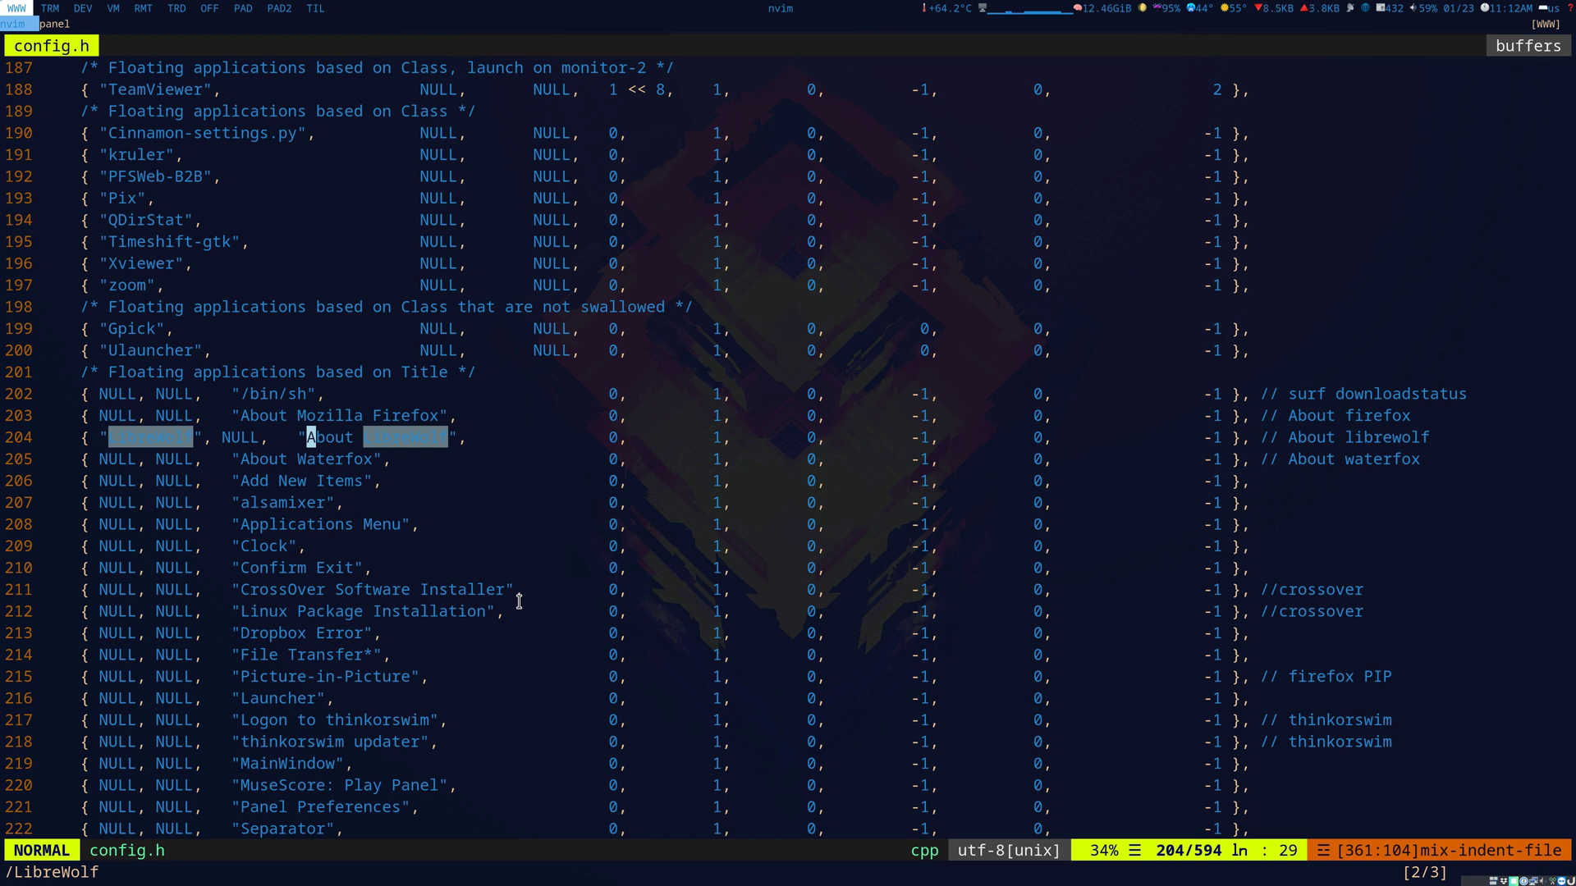
Step: Examine the rest of the About LibreWolf rule, from its title through the tags mask to the isfloating value
key(Right)
key(Right)
key(Right)
key(Right)
key(Right)
key(Right)
key(Right)
key(Right)
key(Right)
key(Right)
key(Right)
key(Right)
key(Right)
key(Right)
key(Right)
key(Right)
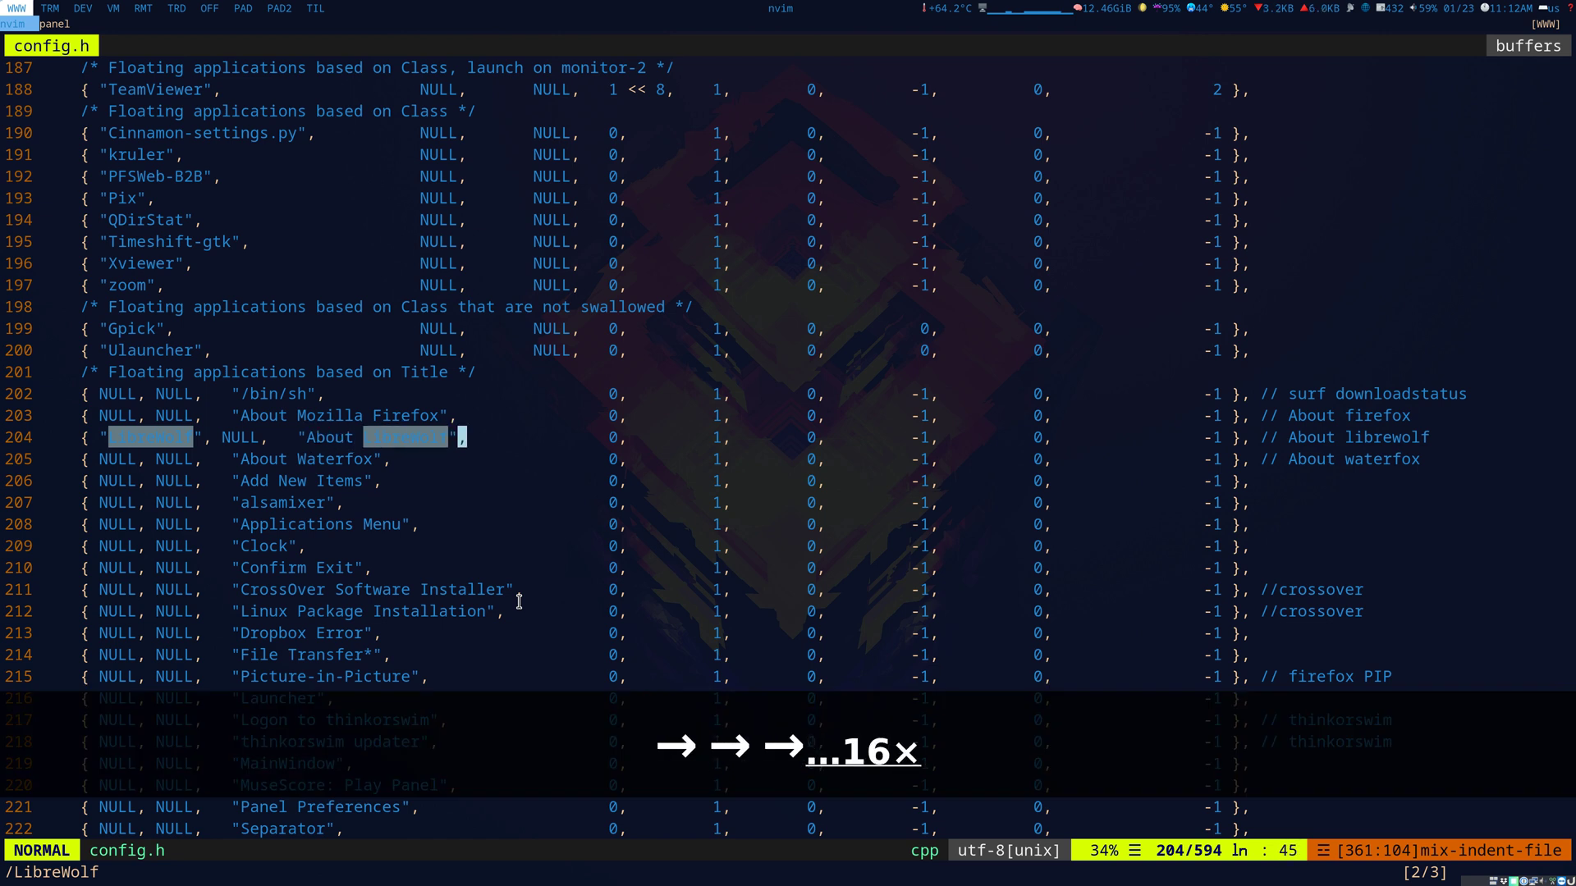
key(Right)
key(Right)
key(Right)
key(Right)
key(Right)
key(Right)
key(Right)
key(Right)
key(Right)
key(Right)
key(Right)
key(Right)
key(Right)
key(Right)
key(Right)
key(Right)
key(Right)
key(Right)
key(Right)
key(Right)
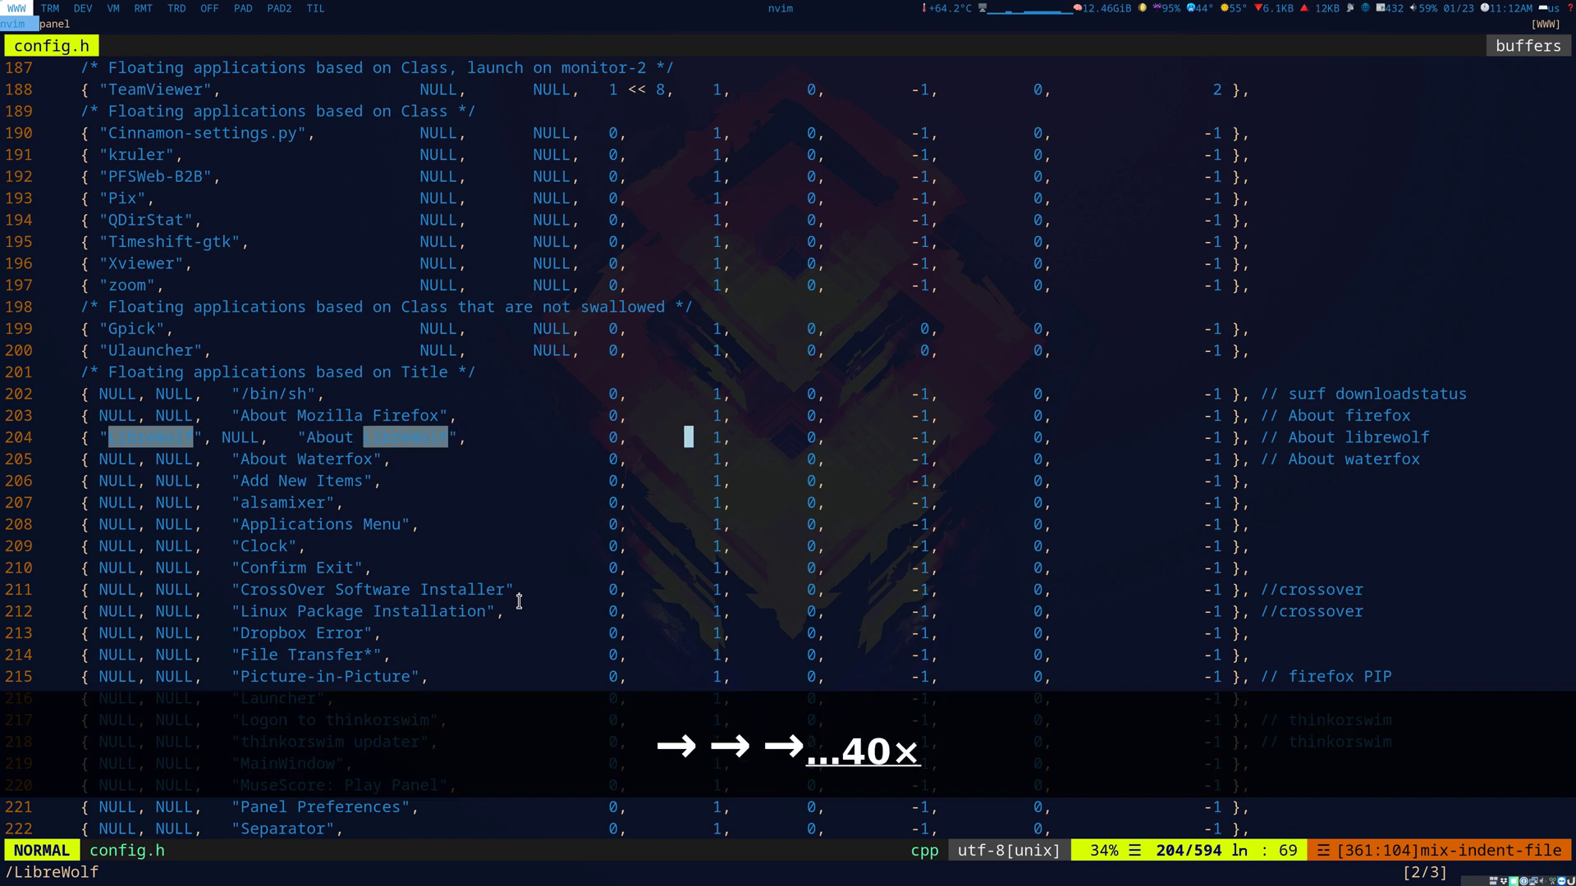
key(Right)
key(Right)
key(Right)
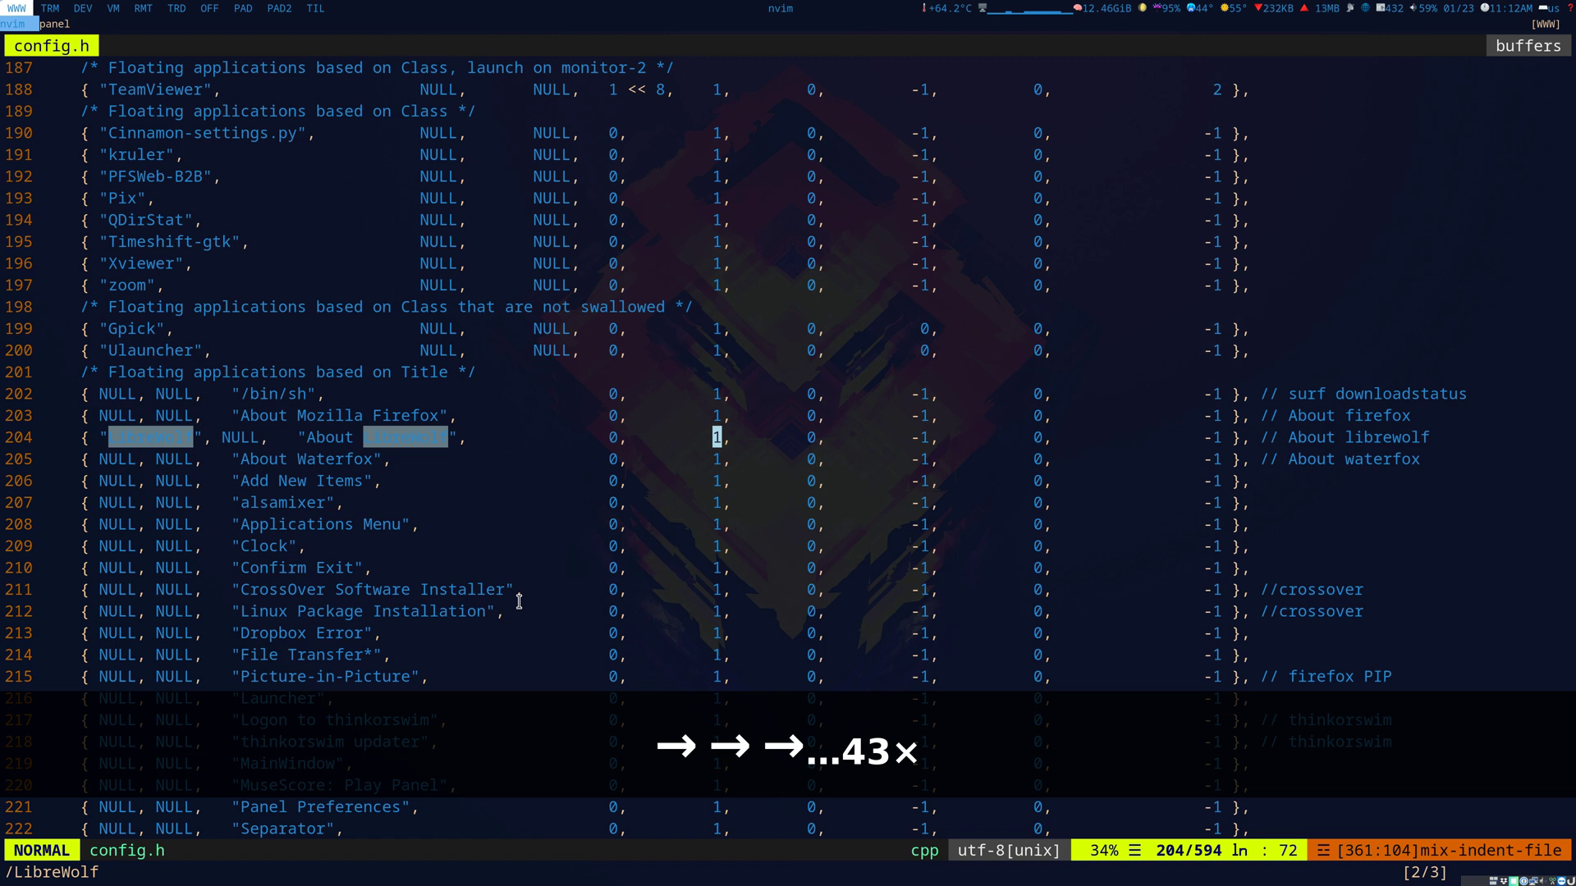
Step: Quit nvim with :q!, discarding any changes to config.h, and clear the terminal
key(Escape)
text(:q!)
key(Return)
text(clear)
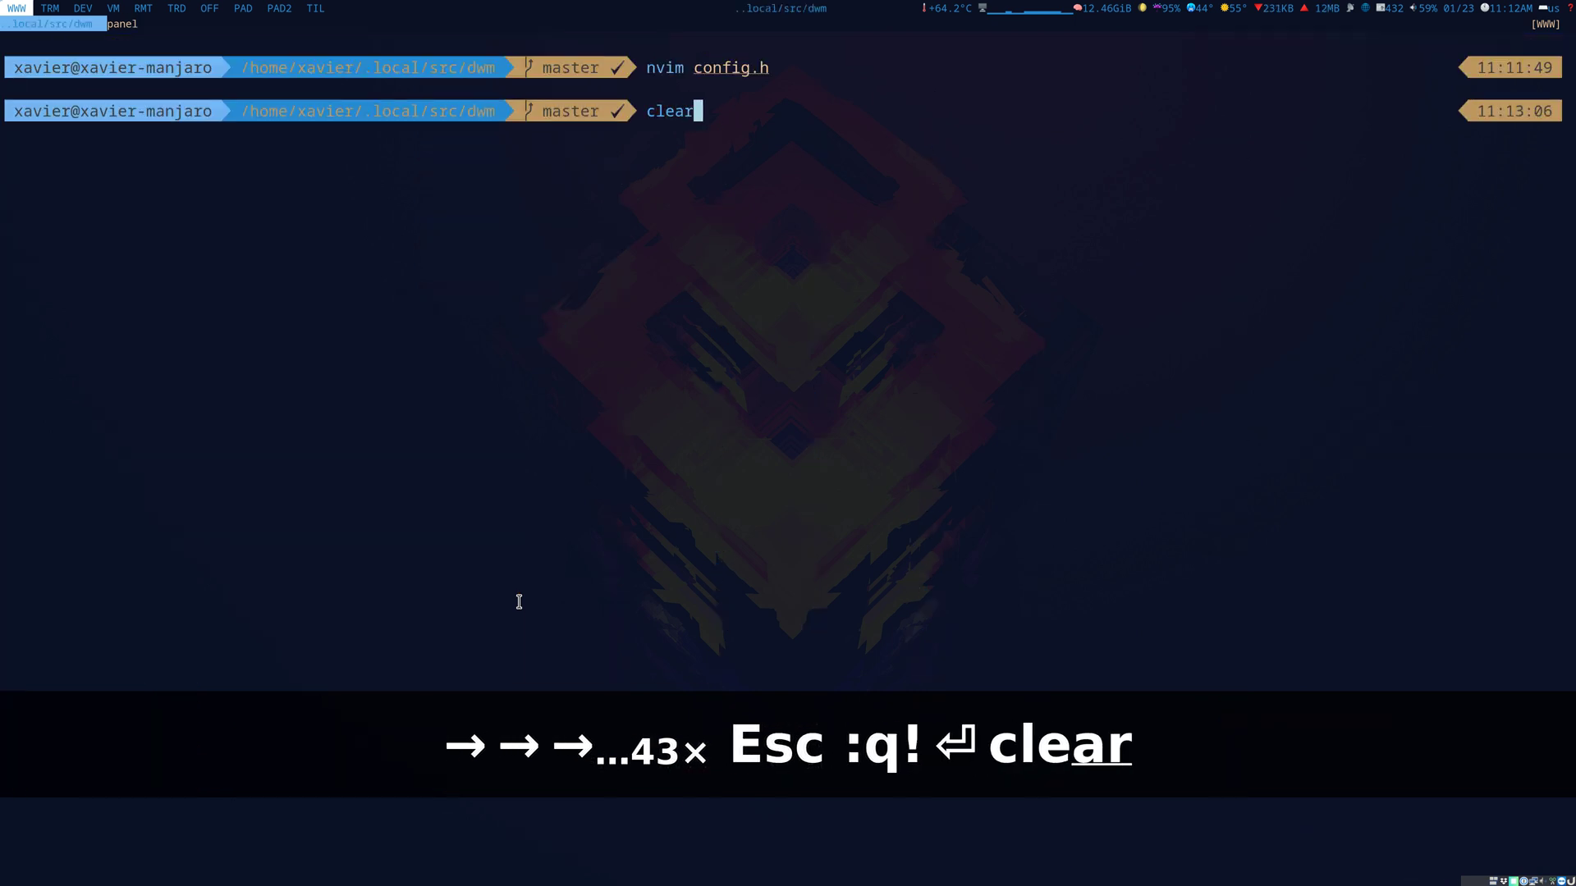
key(Return)
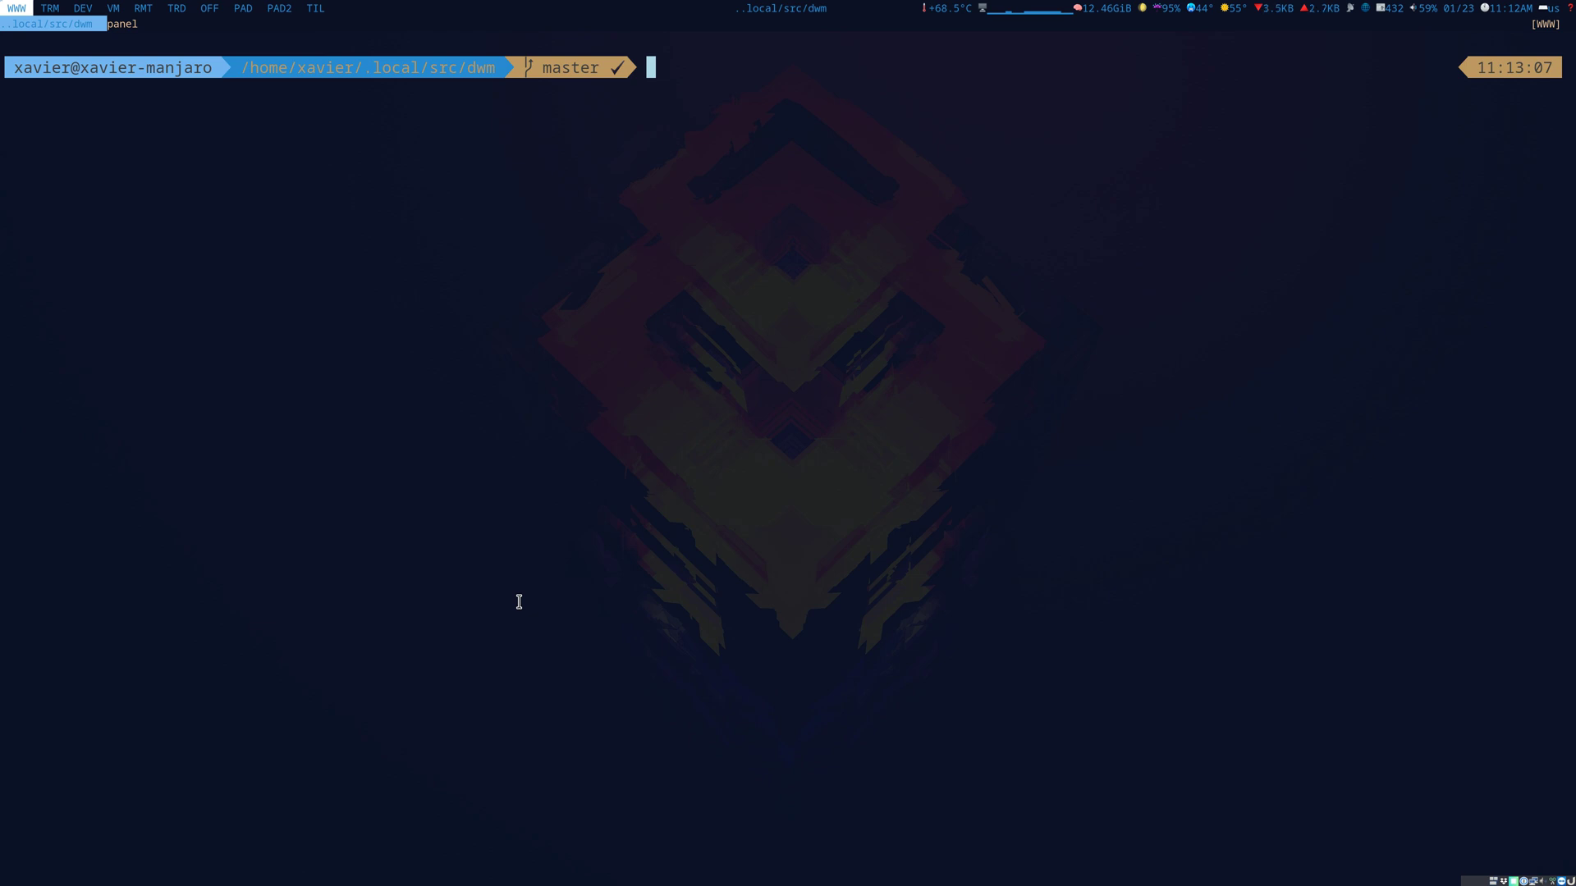
text(ma)
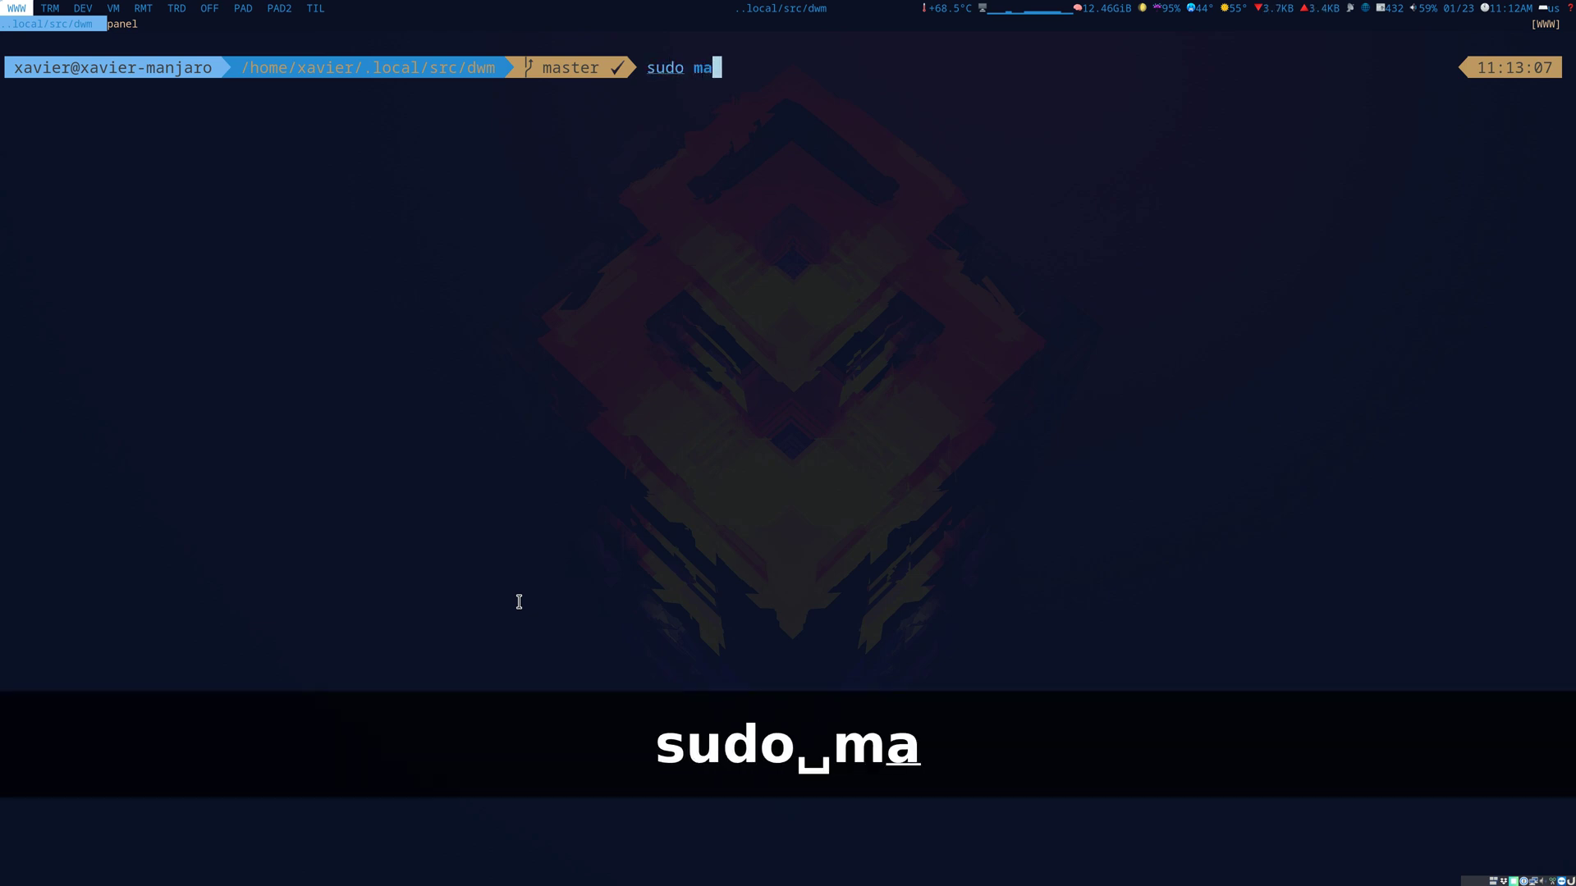
text(ke clean install)
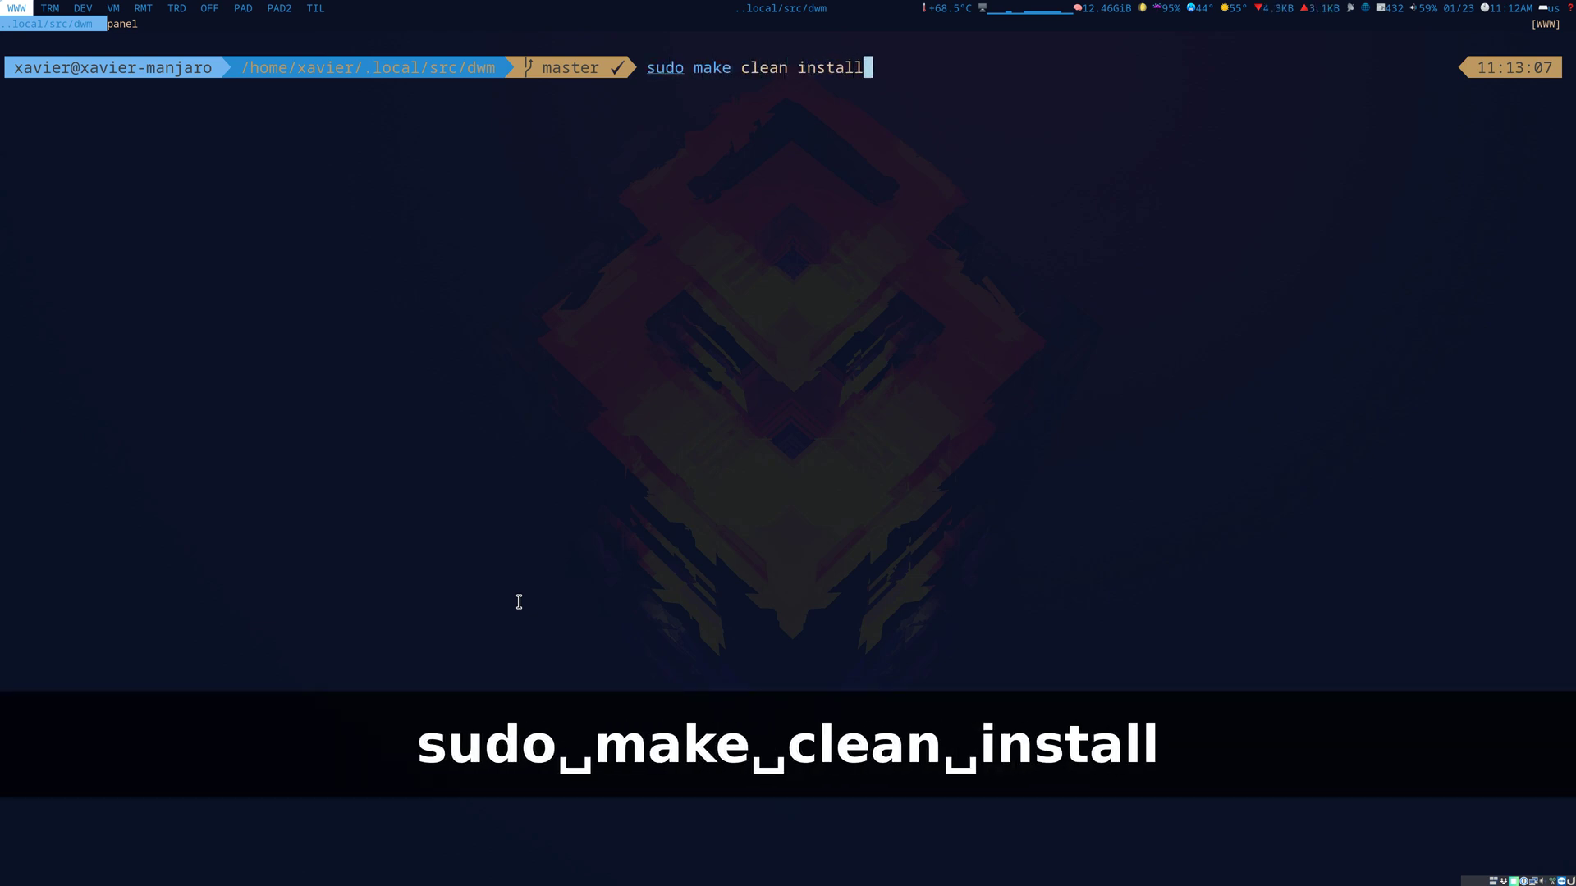
key(ctrl+c)
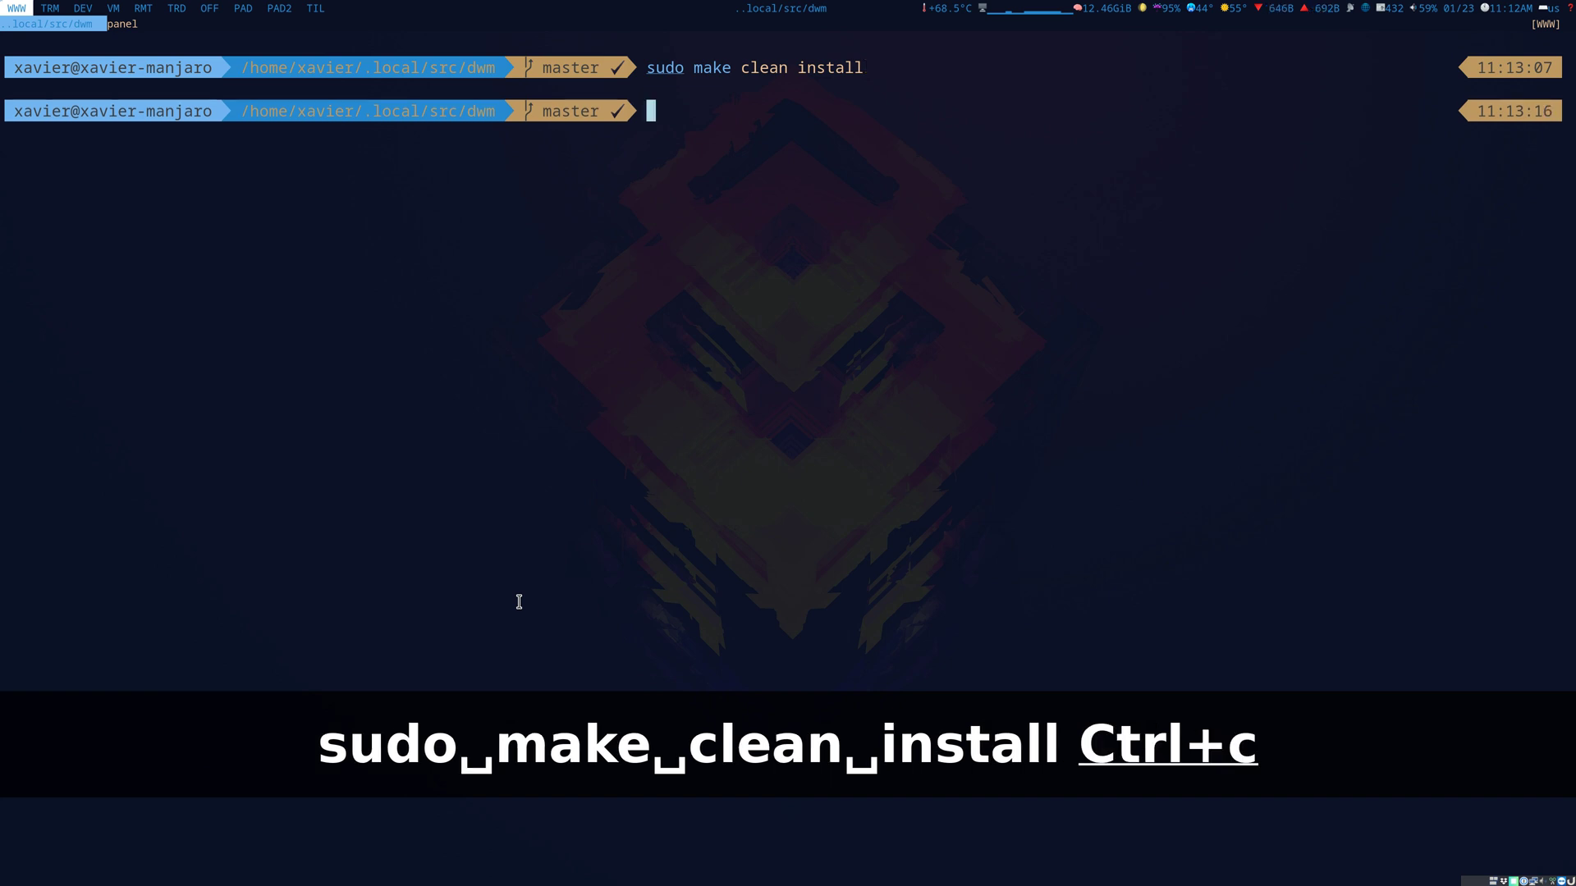
Step: Clear the terminal, close its window and open a new terminal in the home directory
text(clear)
key(Return)
key(super+shift+c)
key(super+Return)
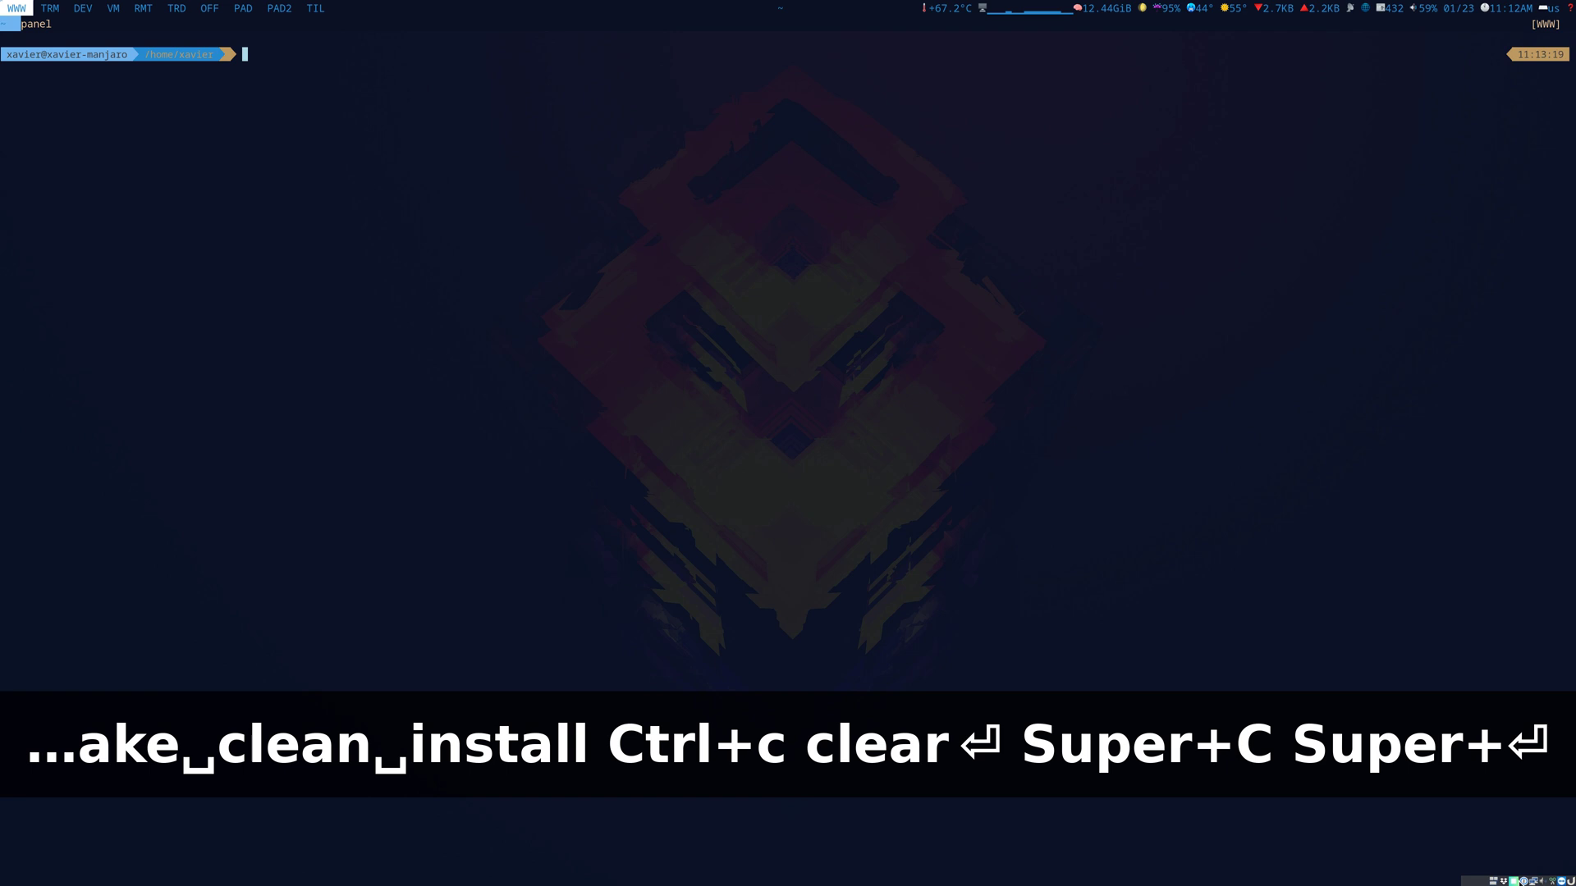
Step: Enlarge the text in the new terminal considerably so that commands are easier to read
key(ctrl+equal)
key(ctrl+equal)
key(ctrl+equal)
key(ctrl+equal)
key(ctrl+equal)
key(ctrl+equal)
key(ctrl+equal)
key(ctrl+equal)
key(ctrl+equal)
key(ctrl+equal)
key(ctrl+equal)
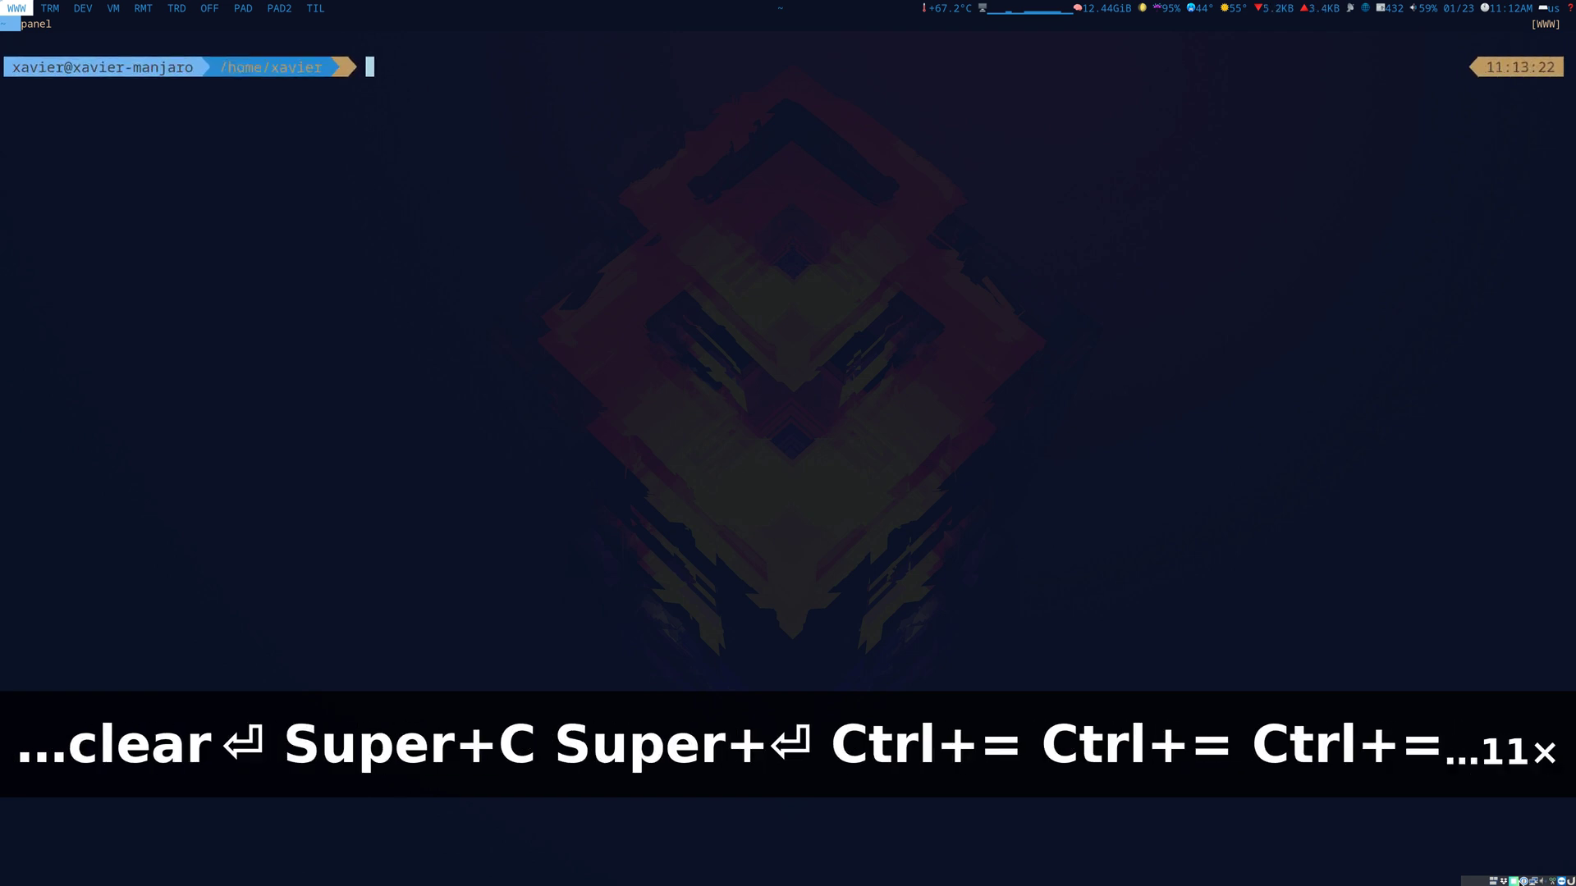
Step: Check the installed packages for LibreWolf by running pacman -Q | grep librewolf-bin
text(pacman -Q )
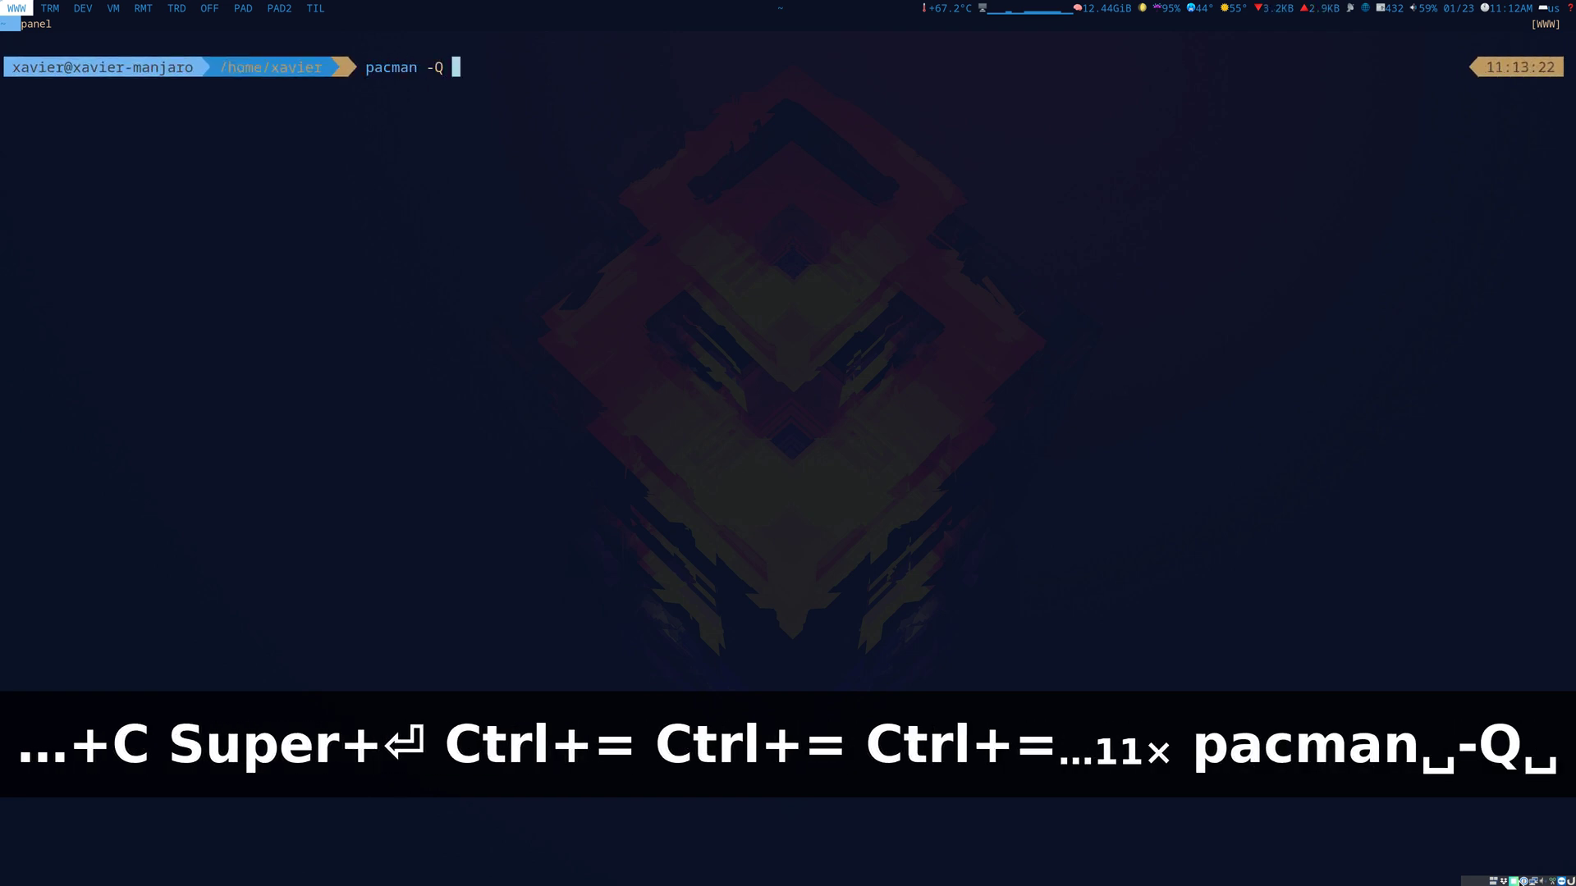
text(| gr)
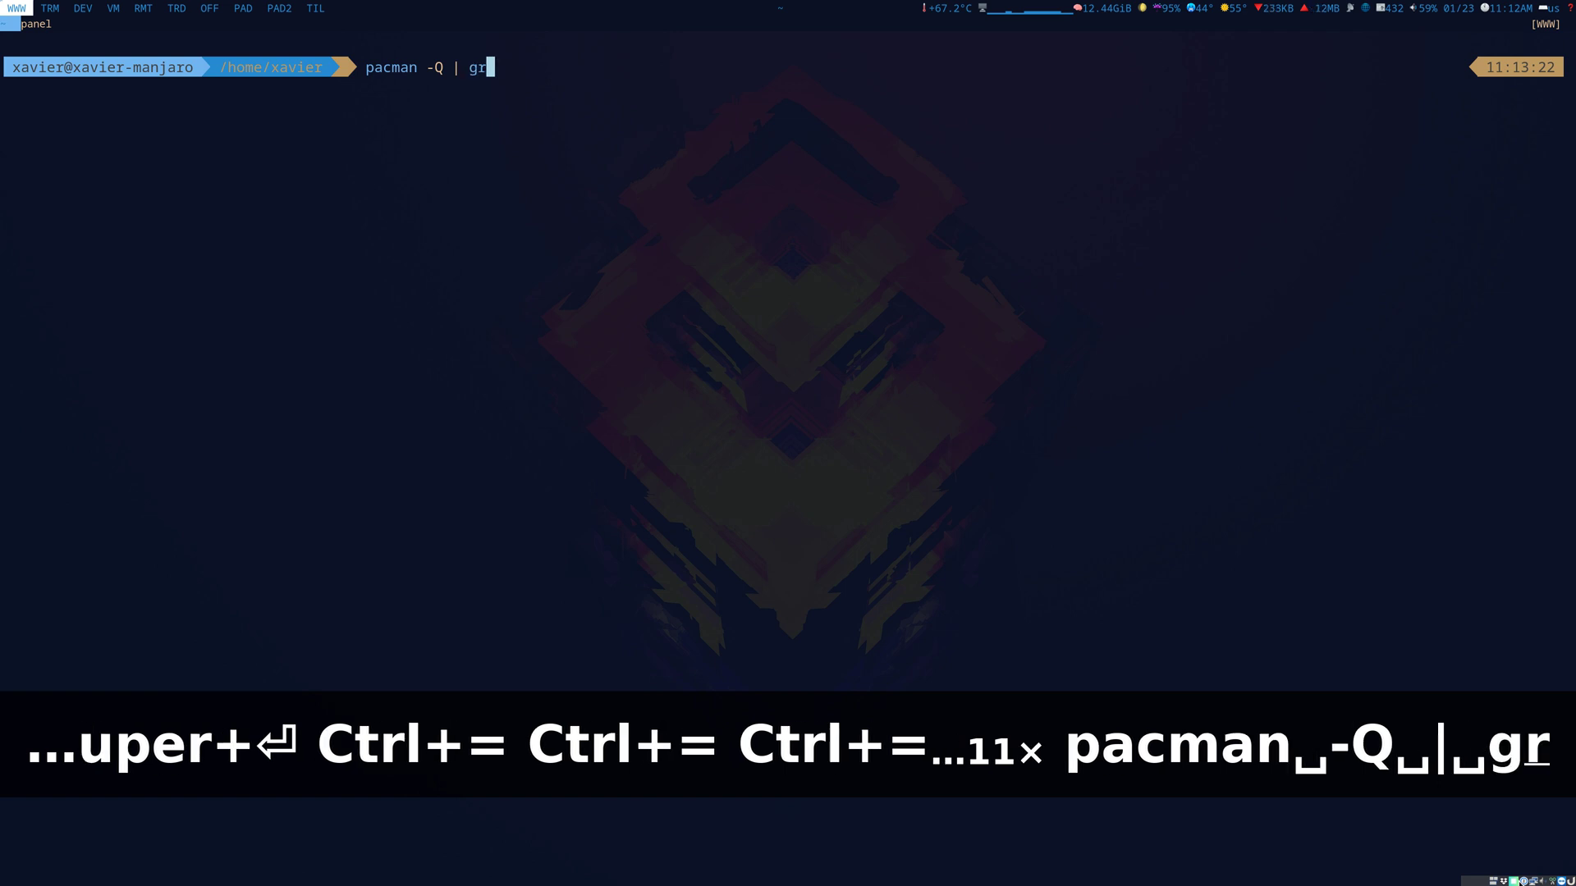
text(ep libreow)
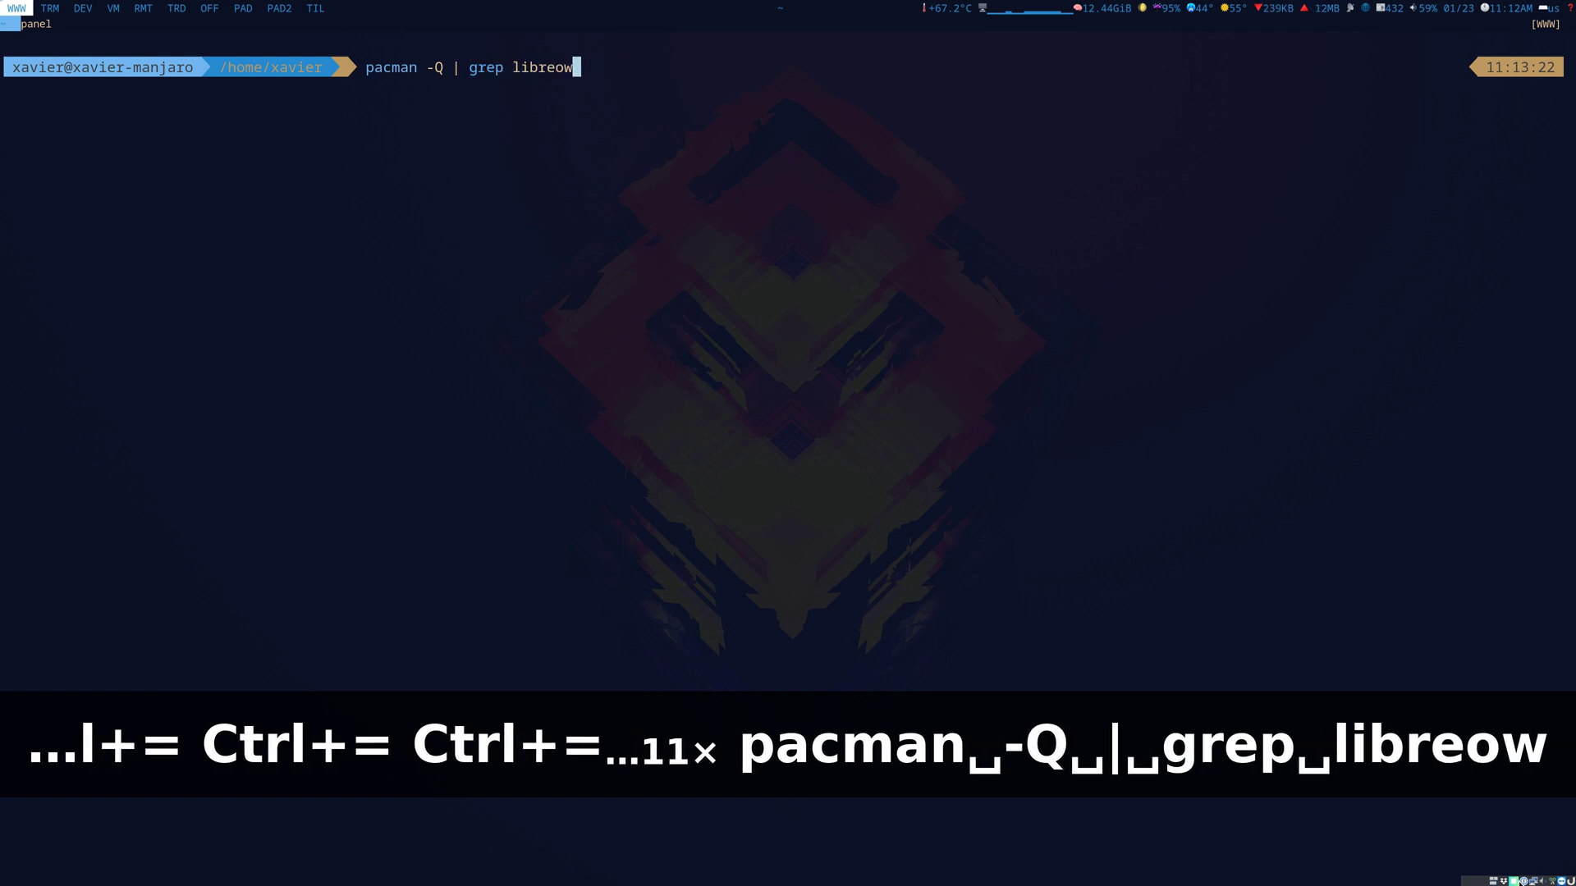
key(BackSpace)
key(BackSpace)
text(wolf-bin)
key(Return)
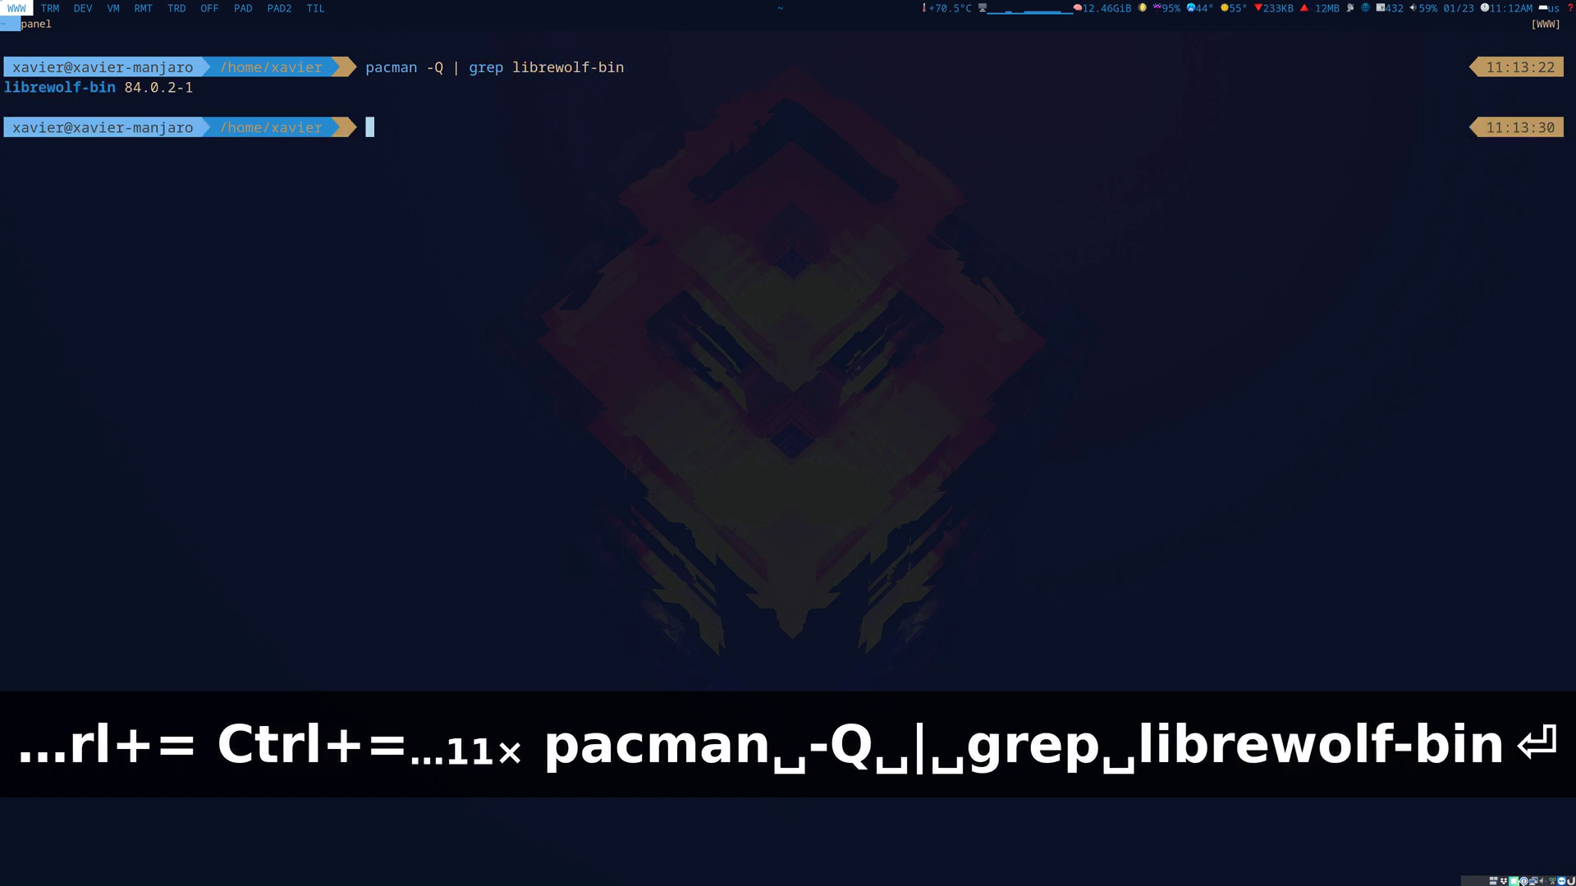
Step: Copy the librewolf-bin package name into a query and run pacman -Q librewolf-bin | grep '/bin'
drag(622, 67, 512, 67)
key(ctrl+c)
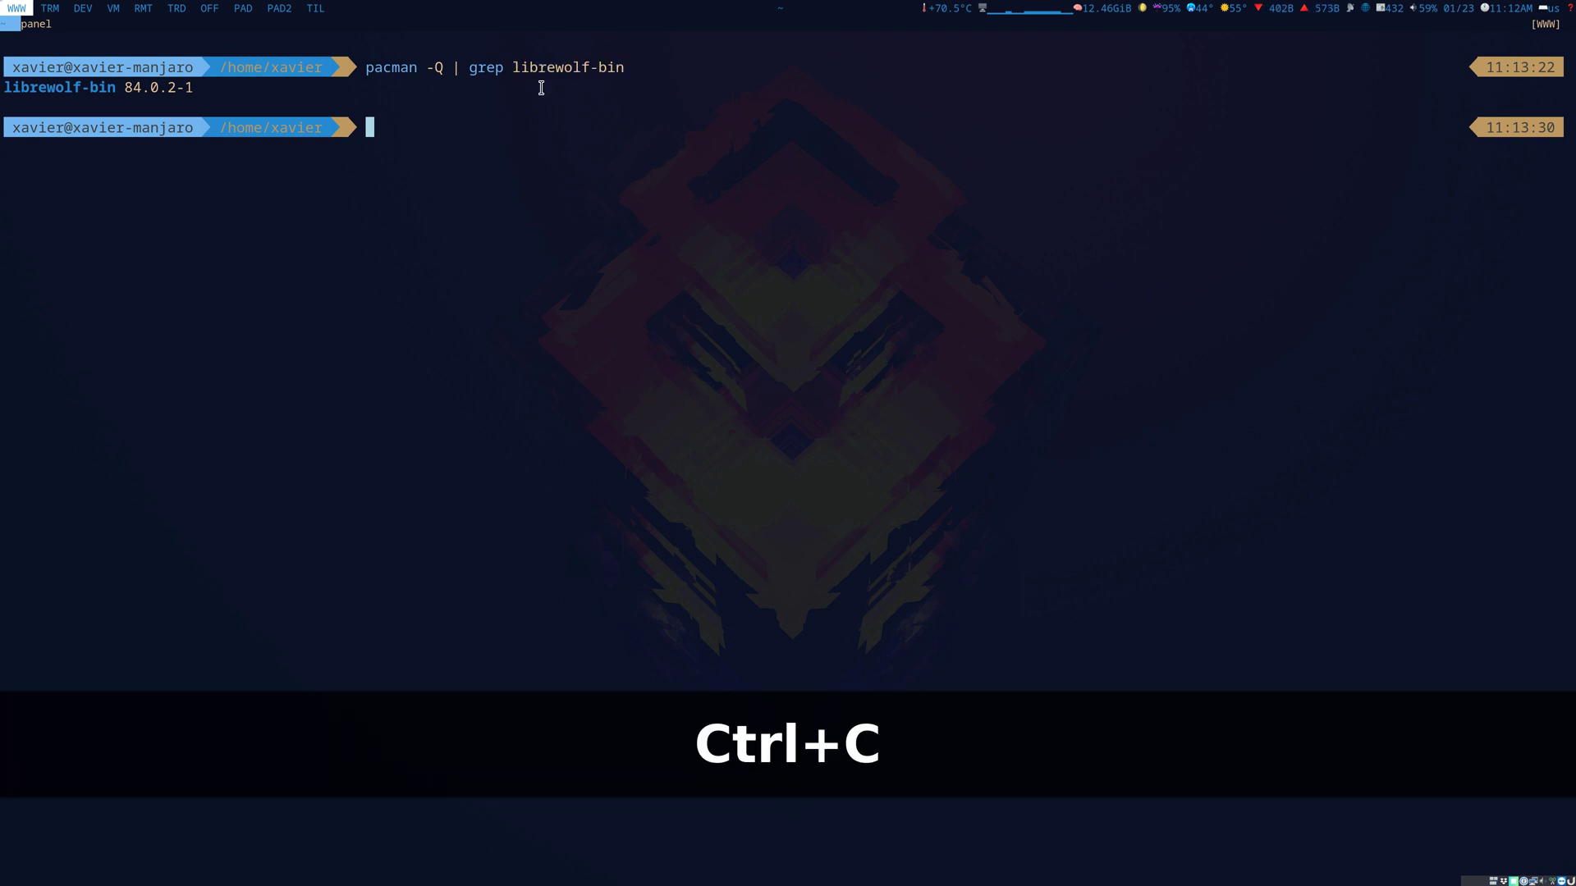
text(pacman -Q |)
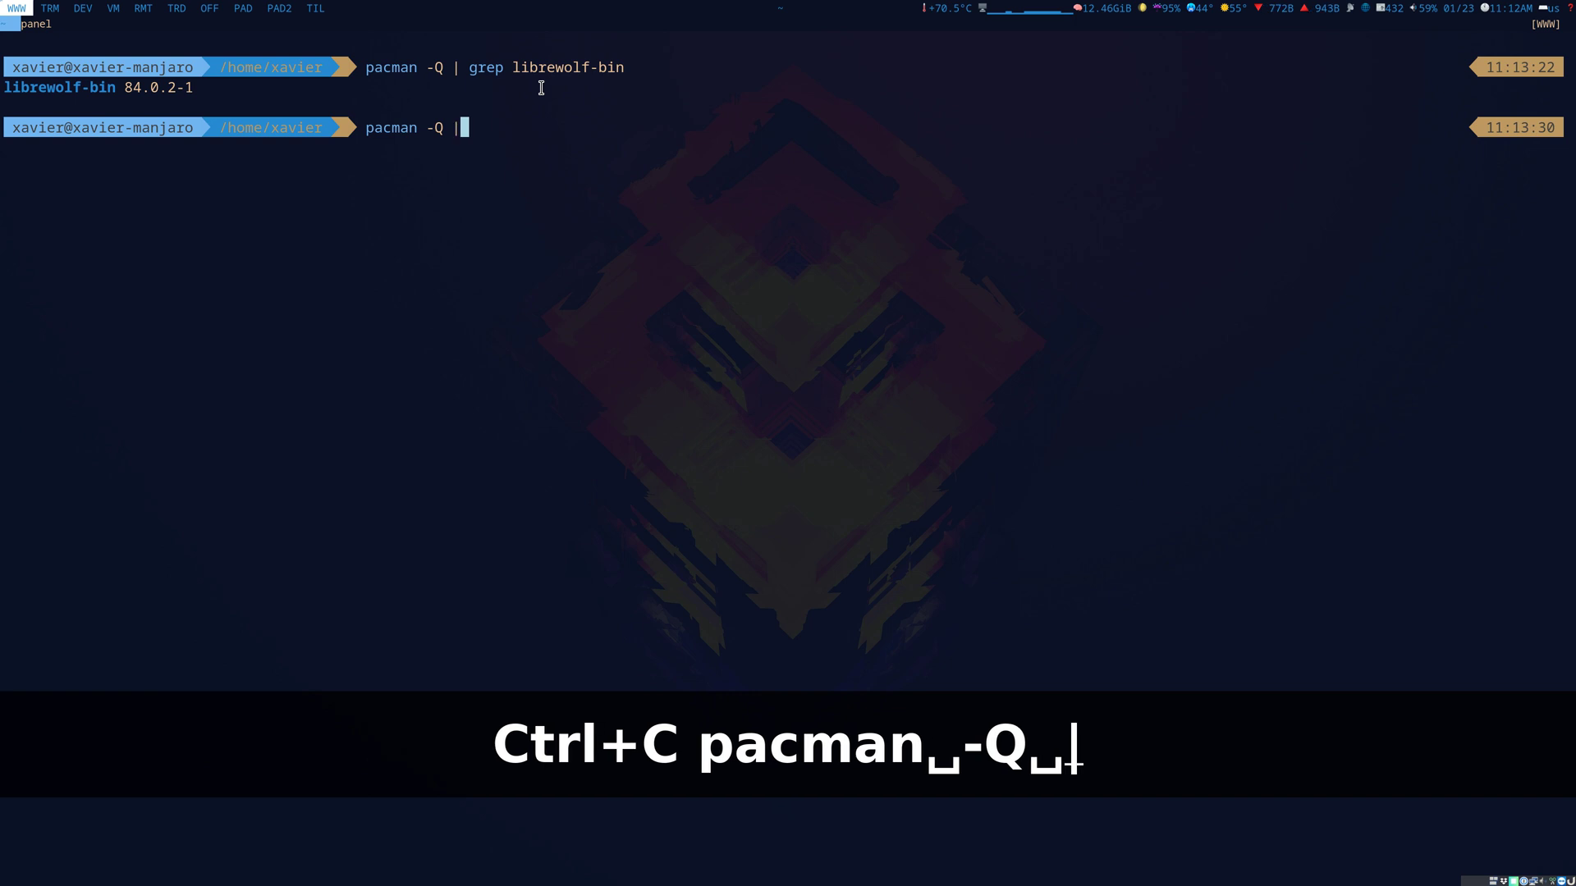
key(BackSpace)
key(shift+Insert)
text(| )
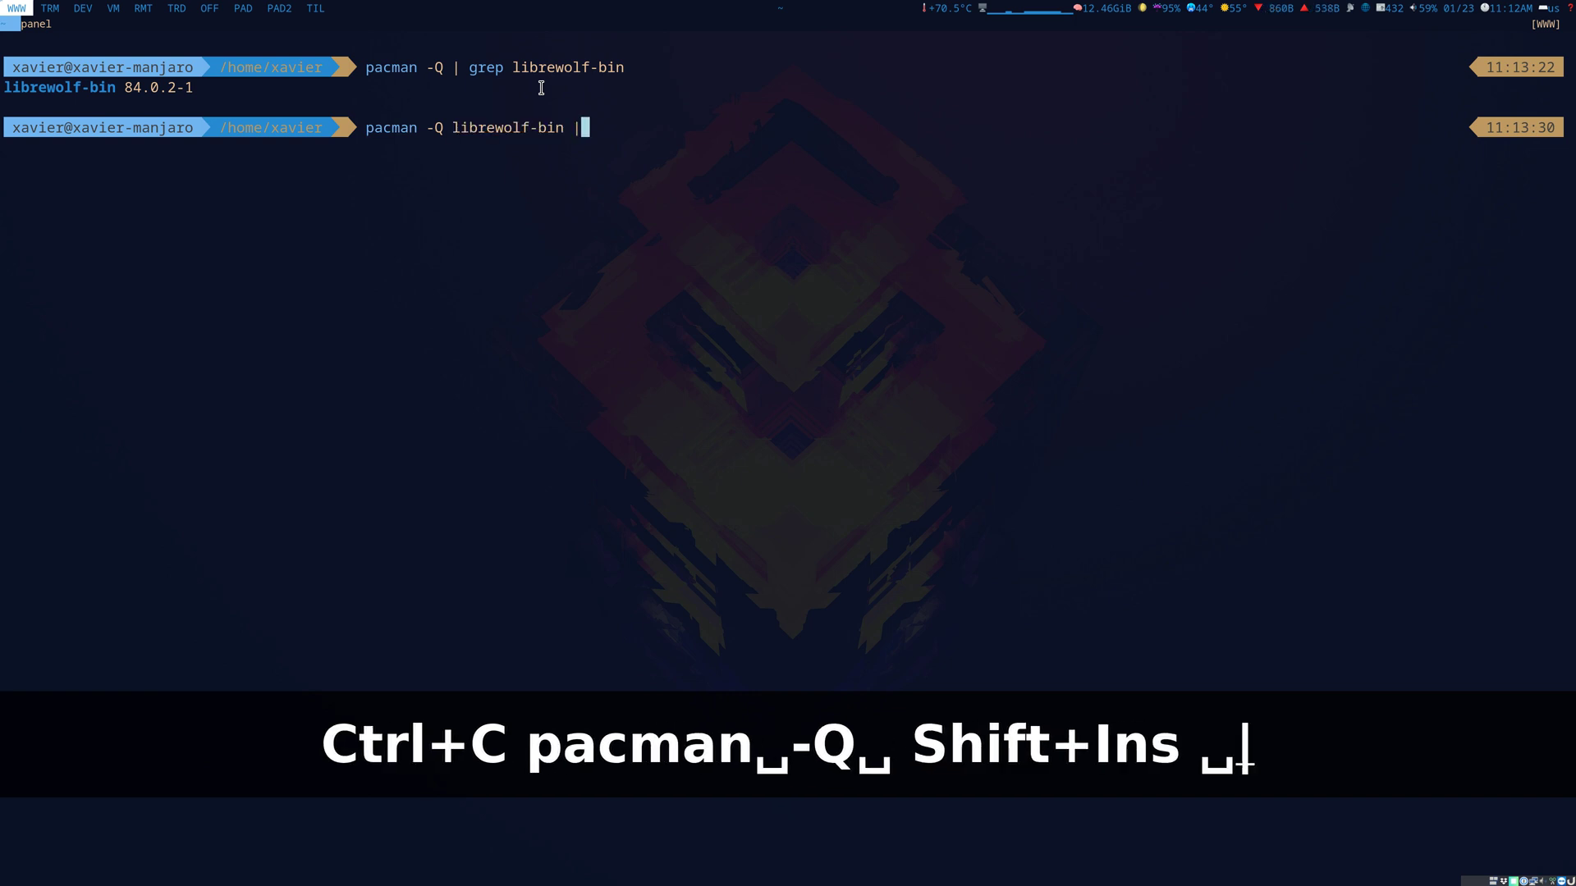
text(grep bin)
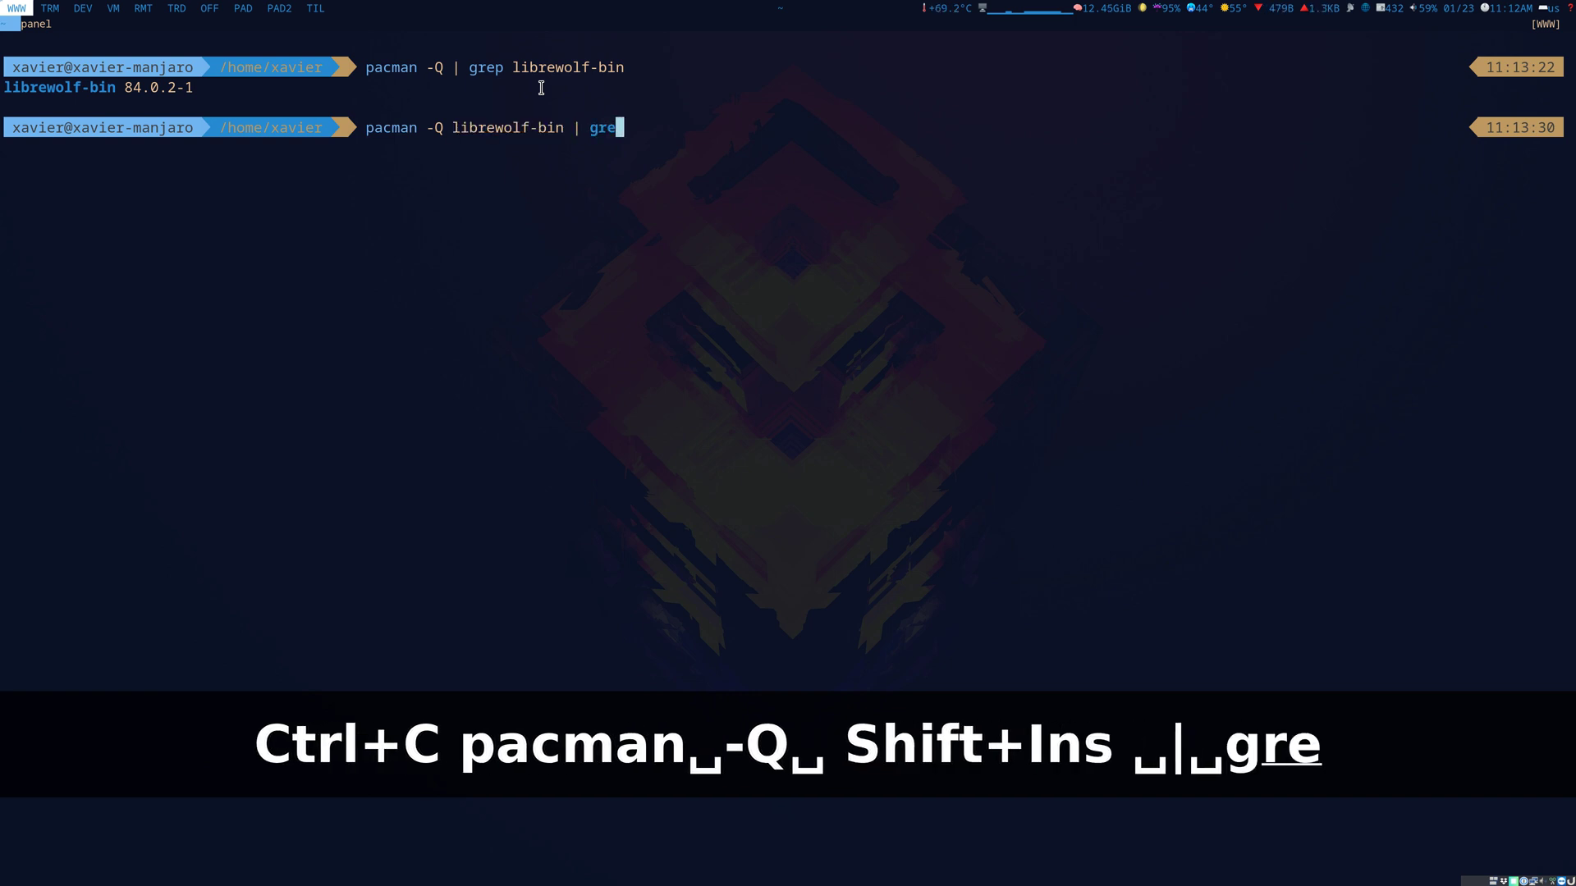
key(BackSpace)
key(BackSpace)
key(BackSpace)
text('/bin')
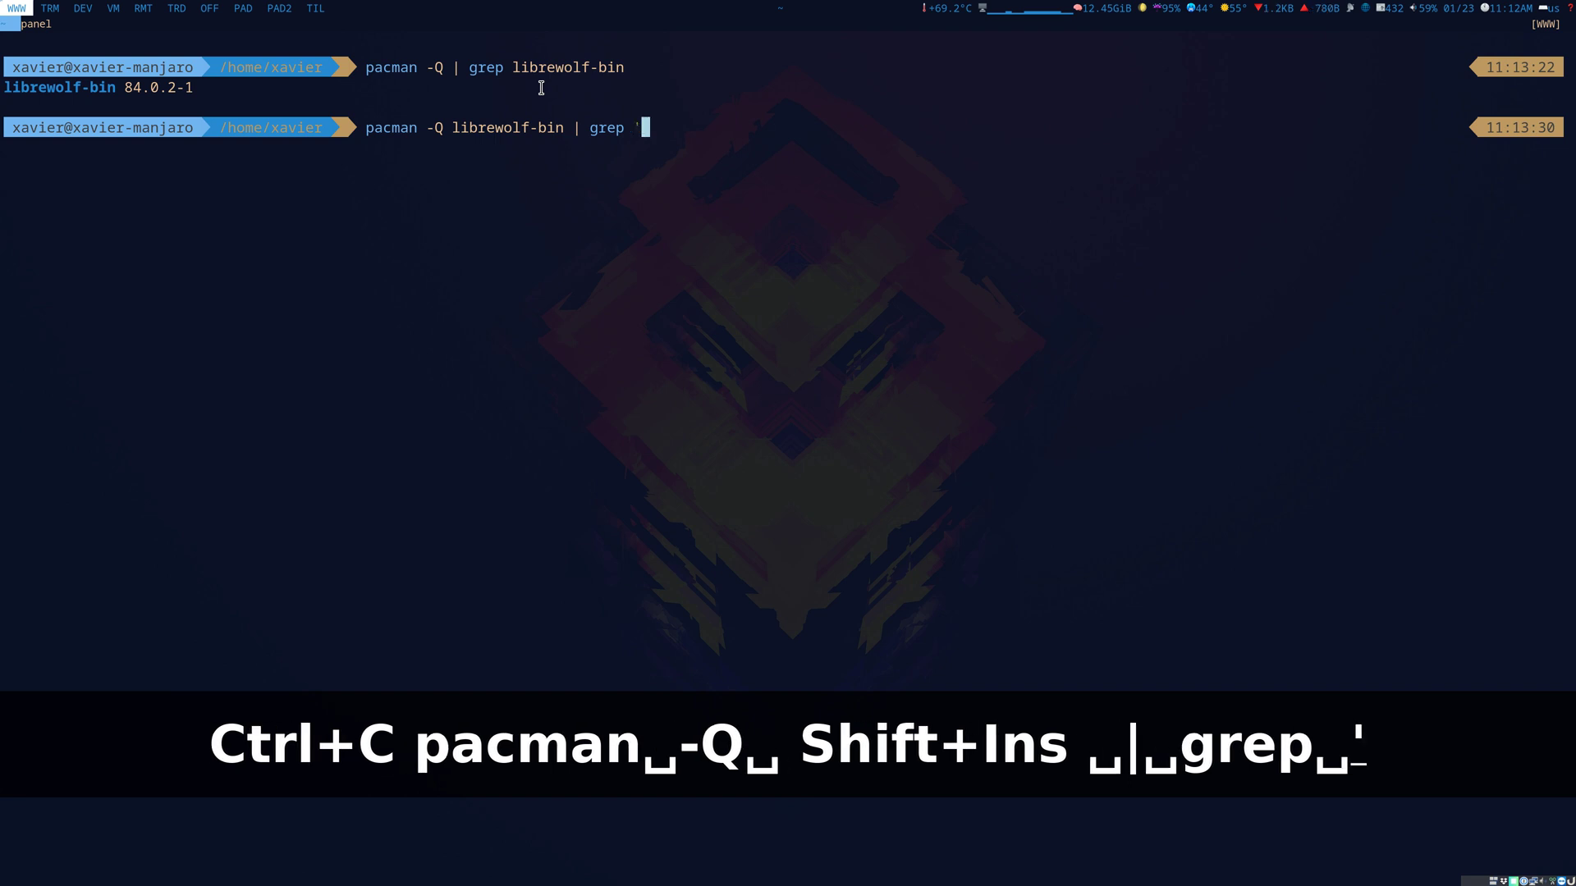
key(Return)
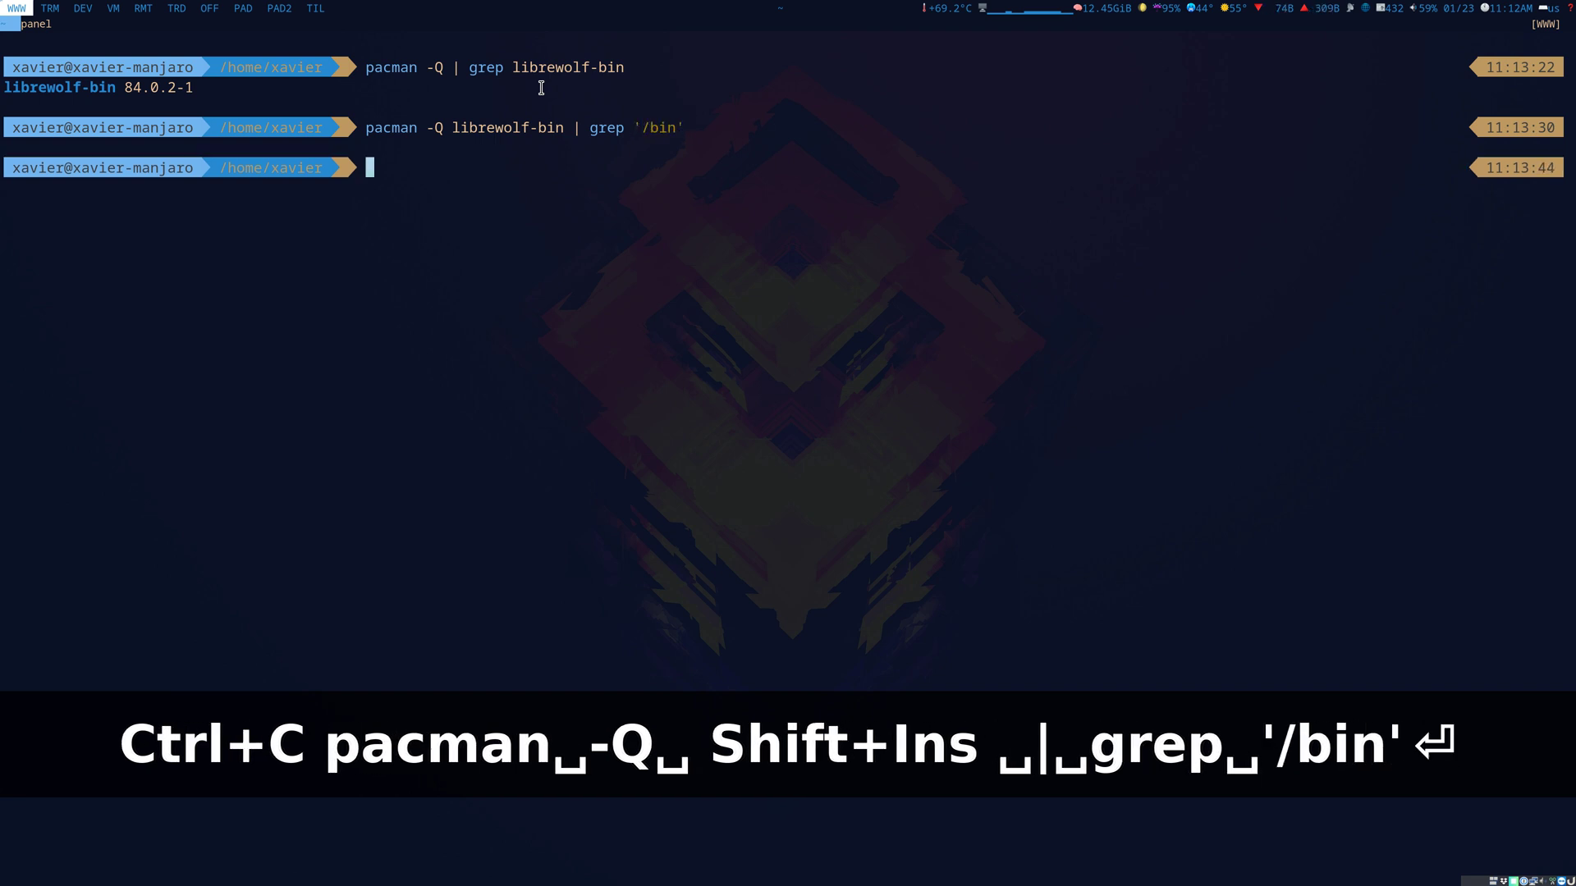
Step: Rerun the package query with extended regular expressions, filtering it through grep -E '/bin'
key(Up)
key(Left)
key(Left)
key(Left)
key(Left)
key(Left)
key(Left)
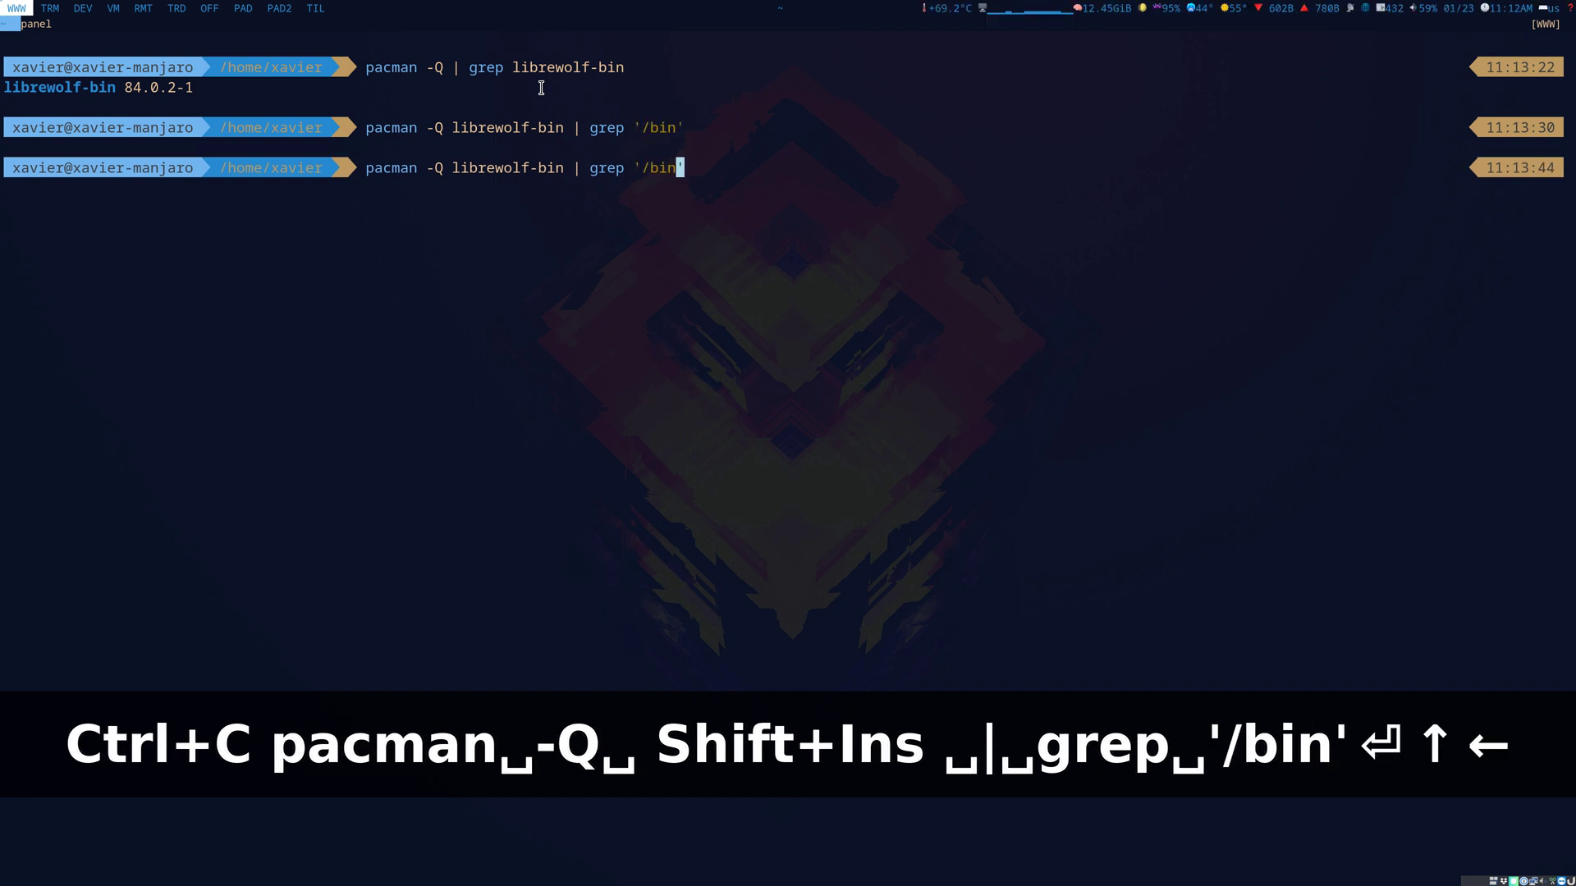
text(-E)
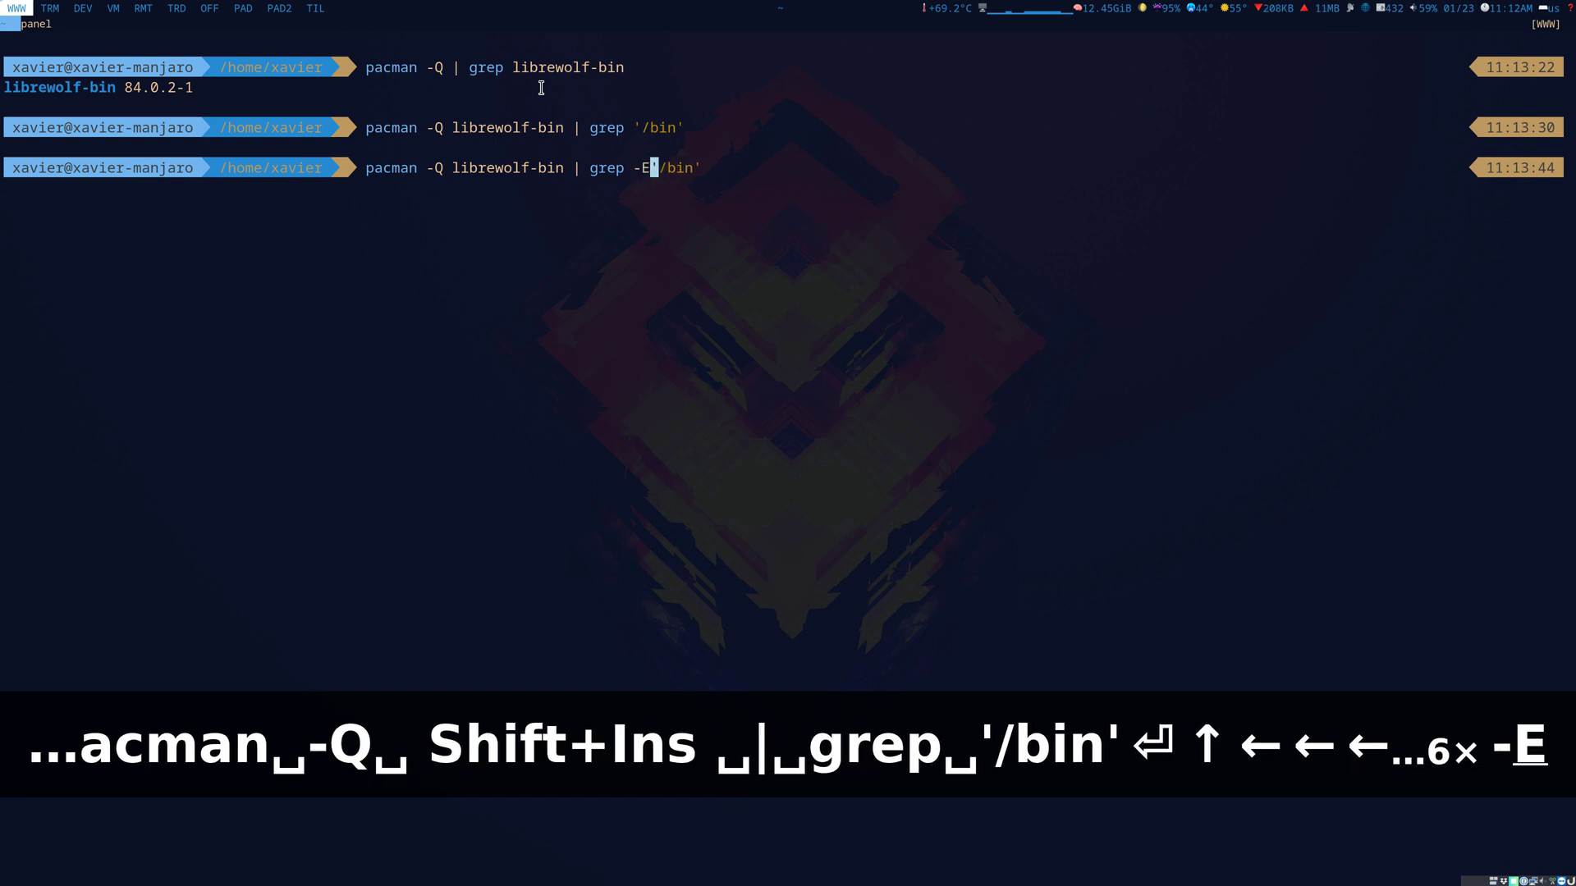
key(Return)
Step: Rerun the package query with the slash in the pattern escaped, as grep -E '\/bin'
key(Up)
key(Left)
key(Left)
key(Left)
key(Left)
key(Left)
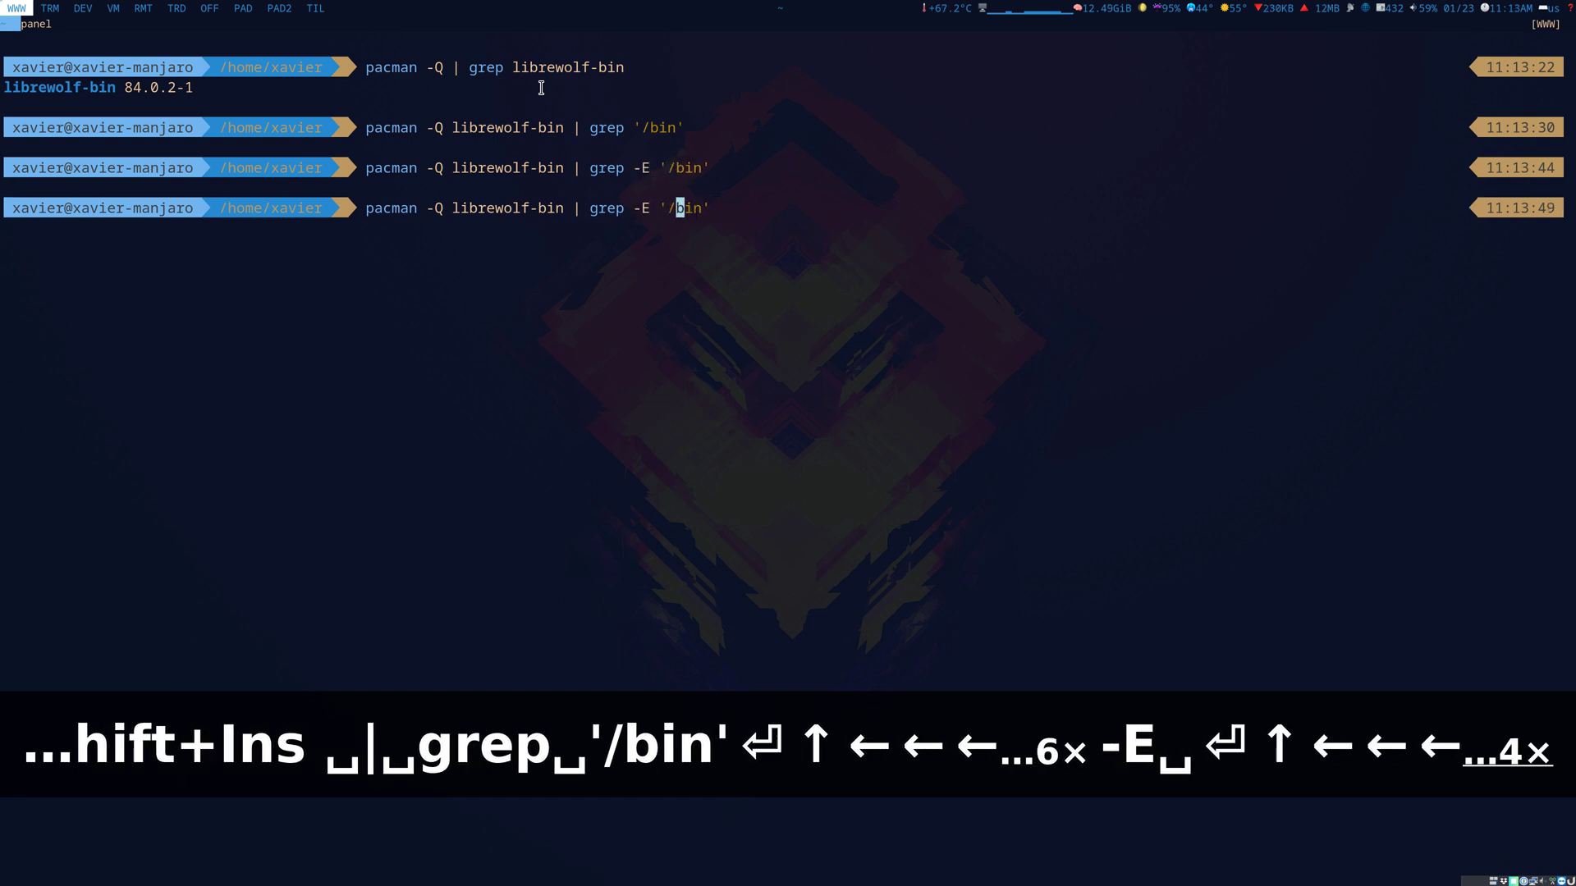
text(\)
key(Return)
Step: Make the package query's filter case-insensitive, remove the backslash from the pattern and run it as grep -Ei '/bin'
key(Up)
key(Left)
key(Left)
key(Left)
key(Left)
key(Left)
key(Left)
key(Left)
key(Left)
key(Left)
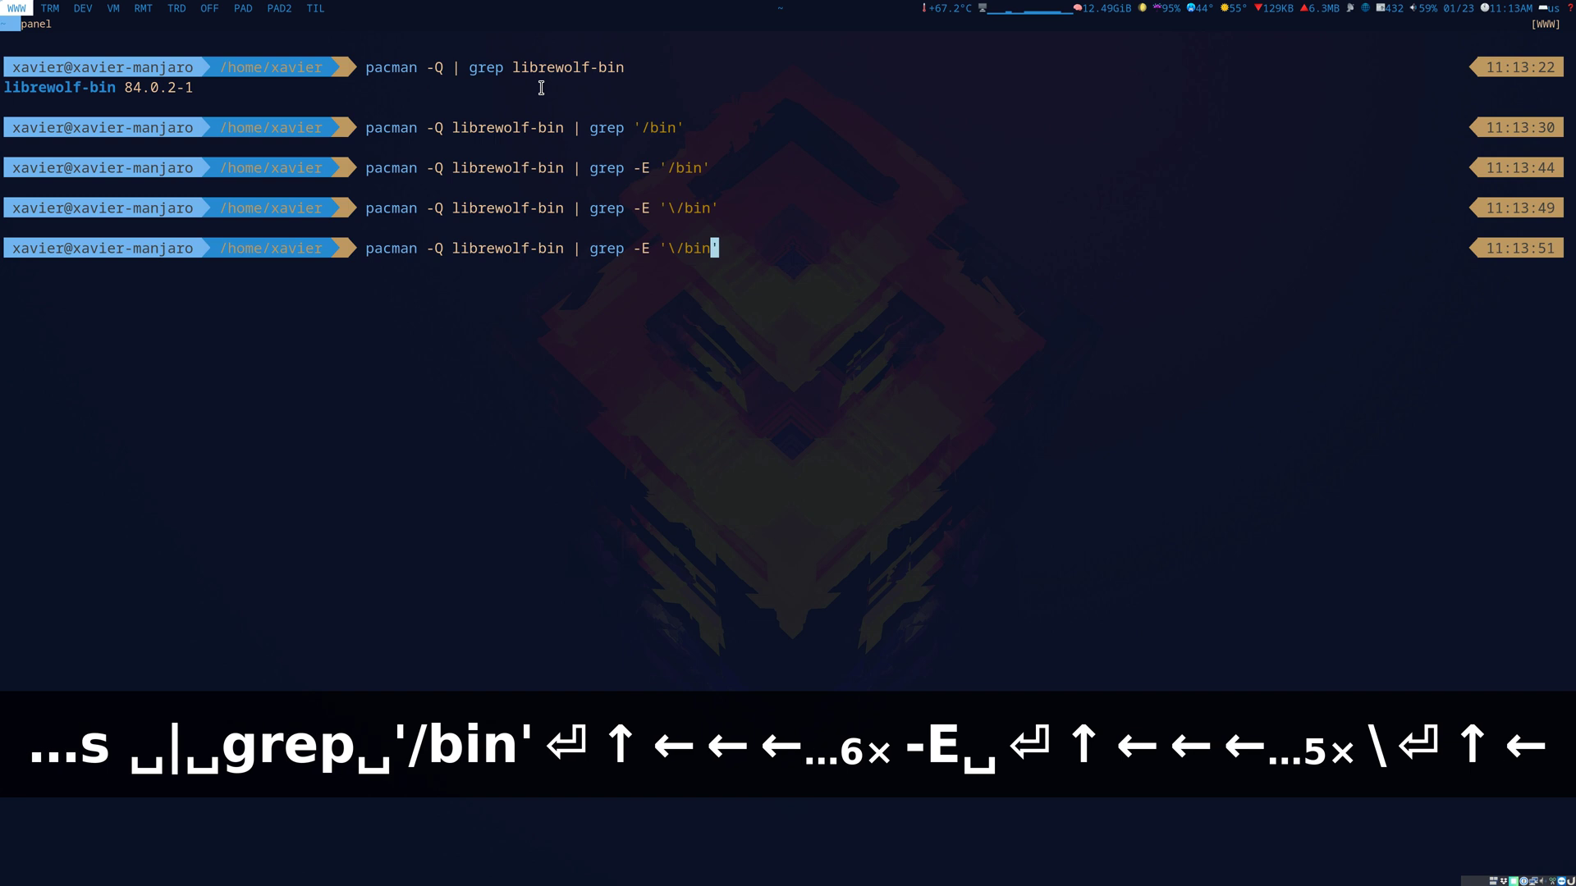
key(Right)
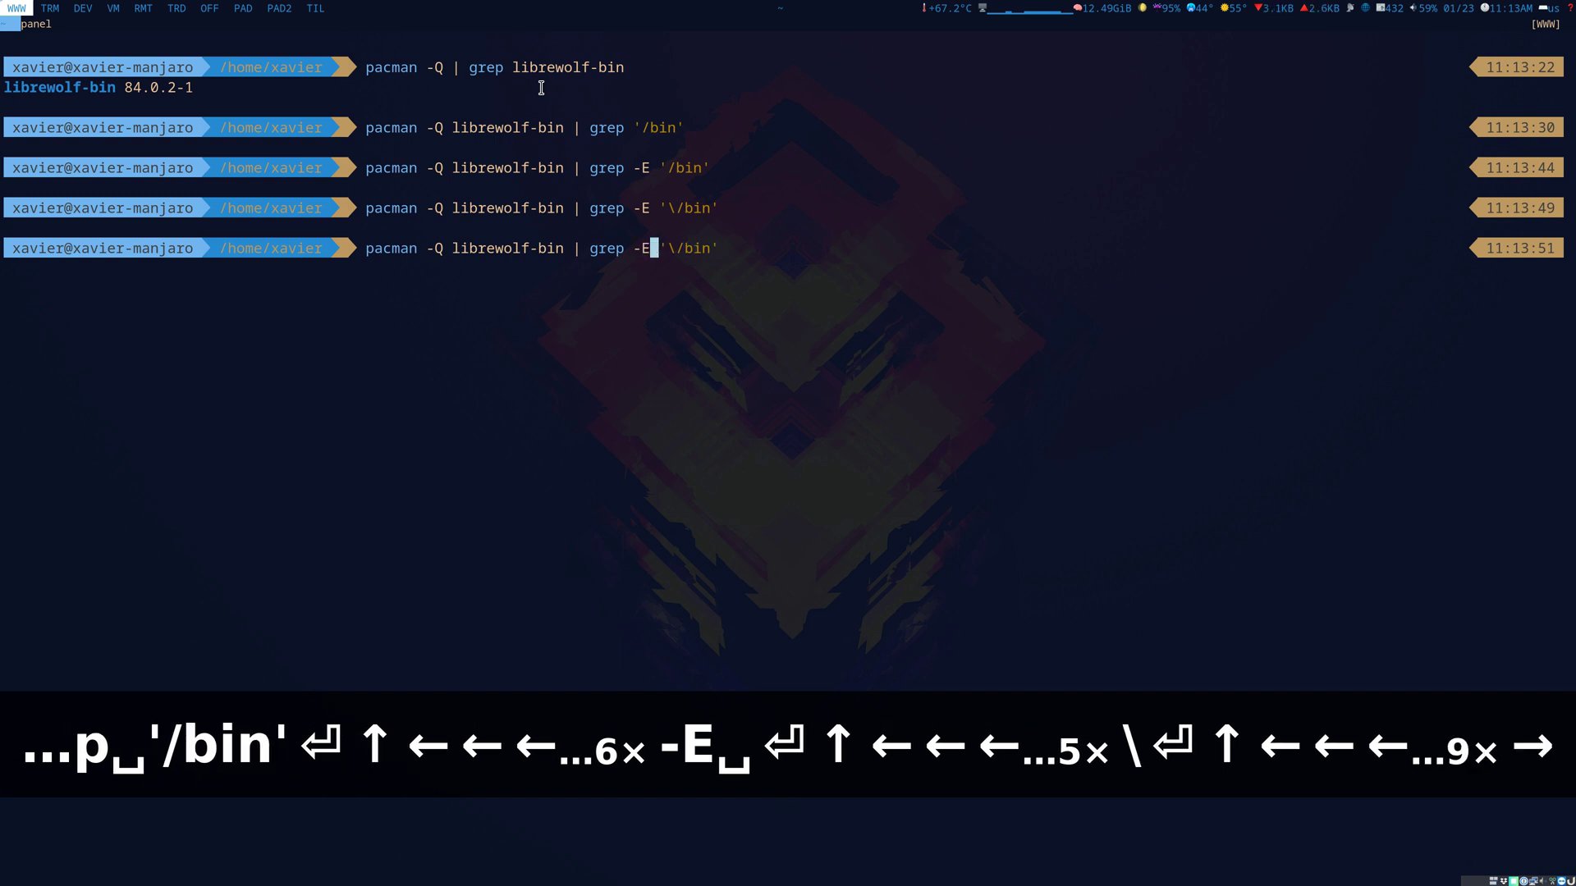
text(i)
key(Right)
key(Right)
key(Right)
key(BackSpace)
key(Return)
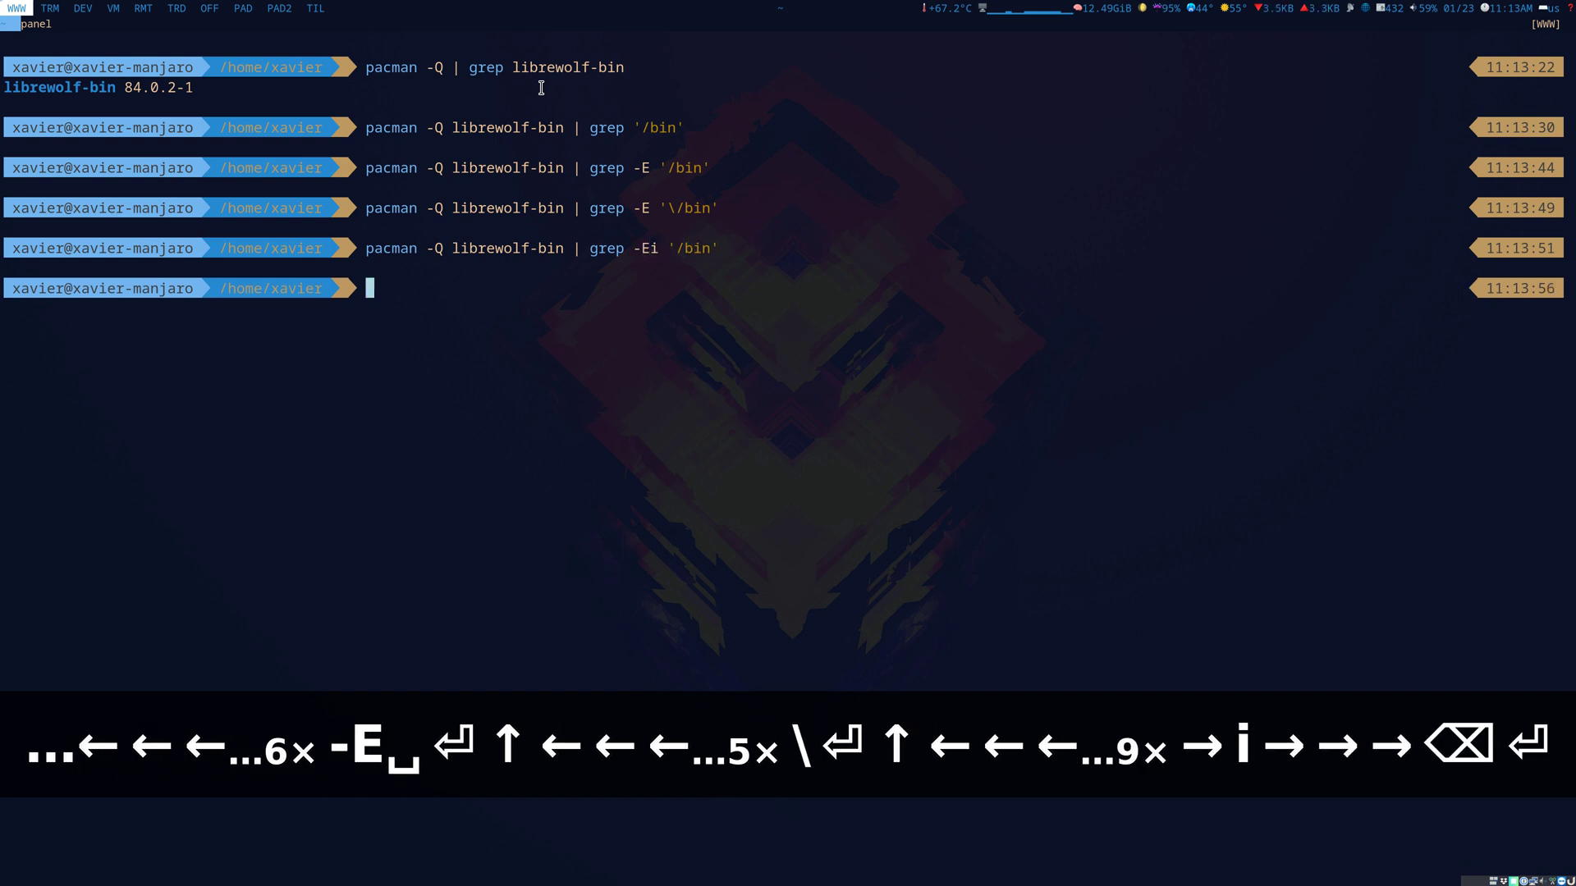
Step: Remove the slash from the pattern and rerun the package query with grep -Ei 'bin'
key(Up)
key(Left)
key(Left)
key(Left)
key(Left)
key(BackSpace)
key(Return)
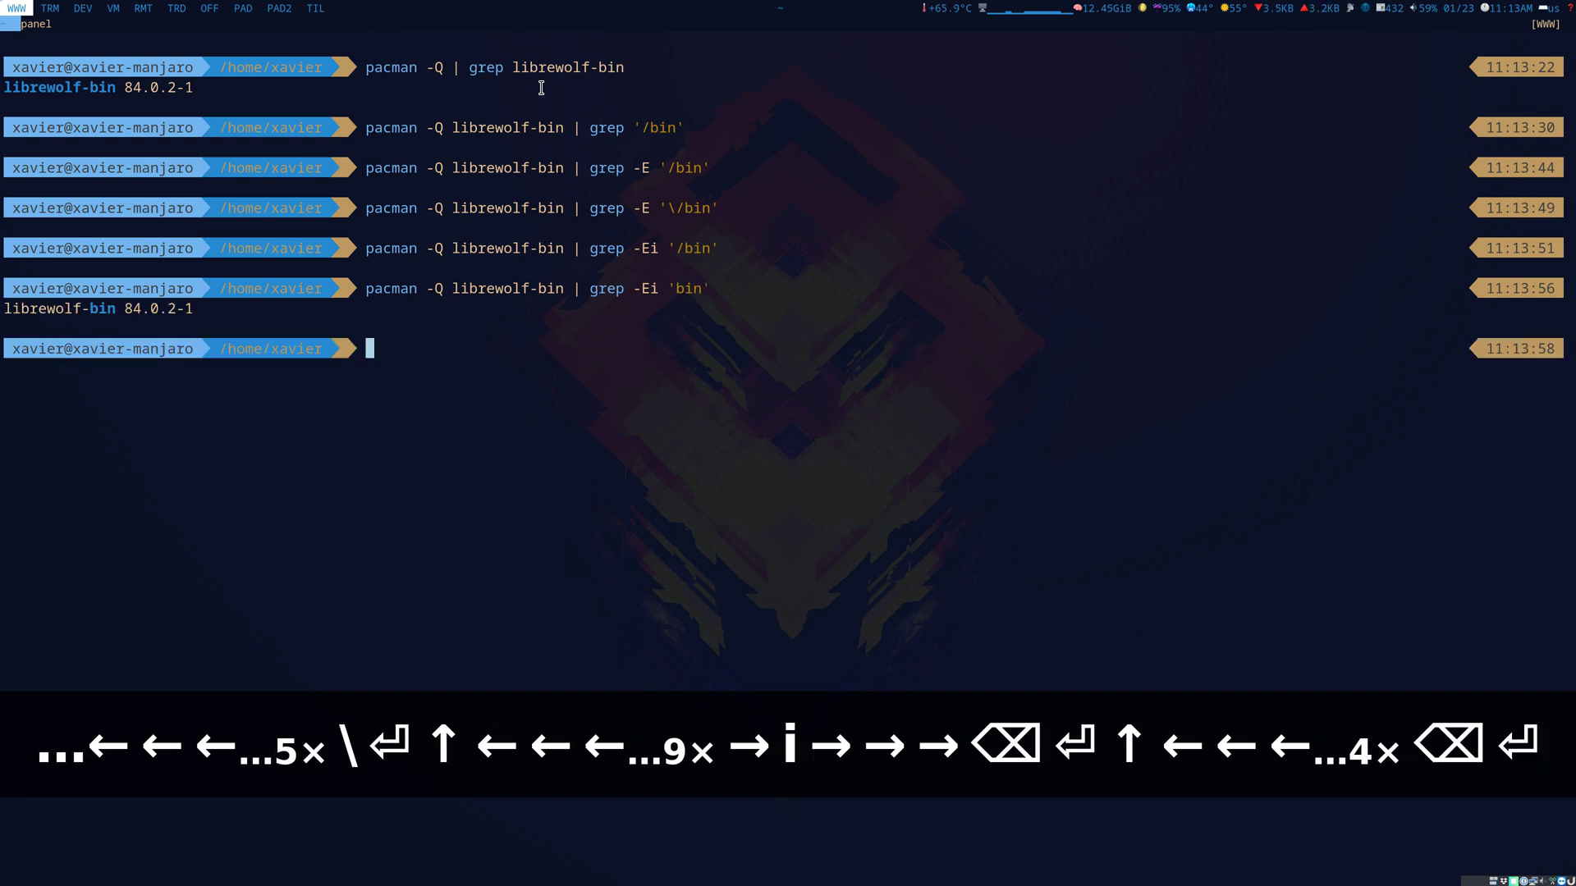
Step: List the package's files under bin by changing the recalled command to pacman -Ql librewolf-bin | grep -Ei '/bin' and running it
key(Up)
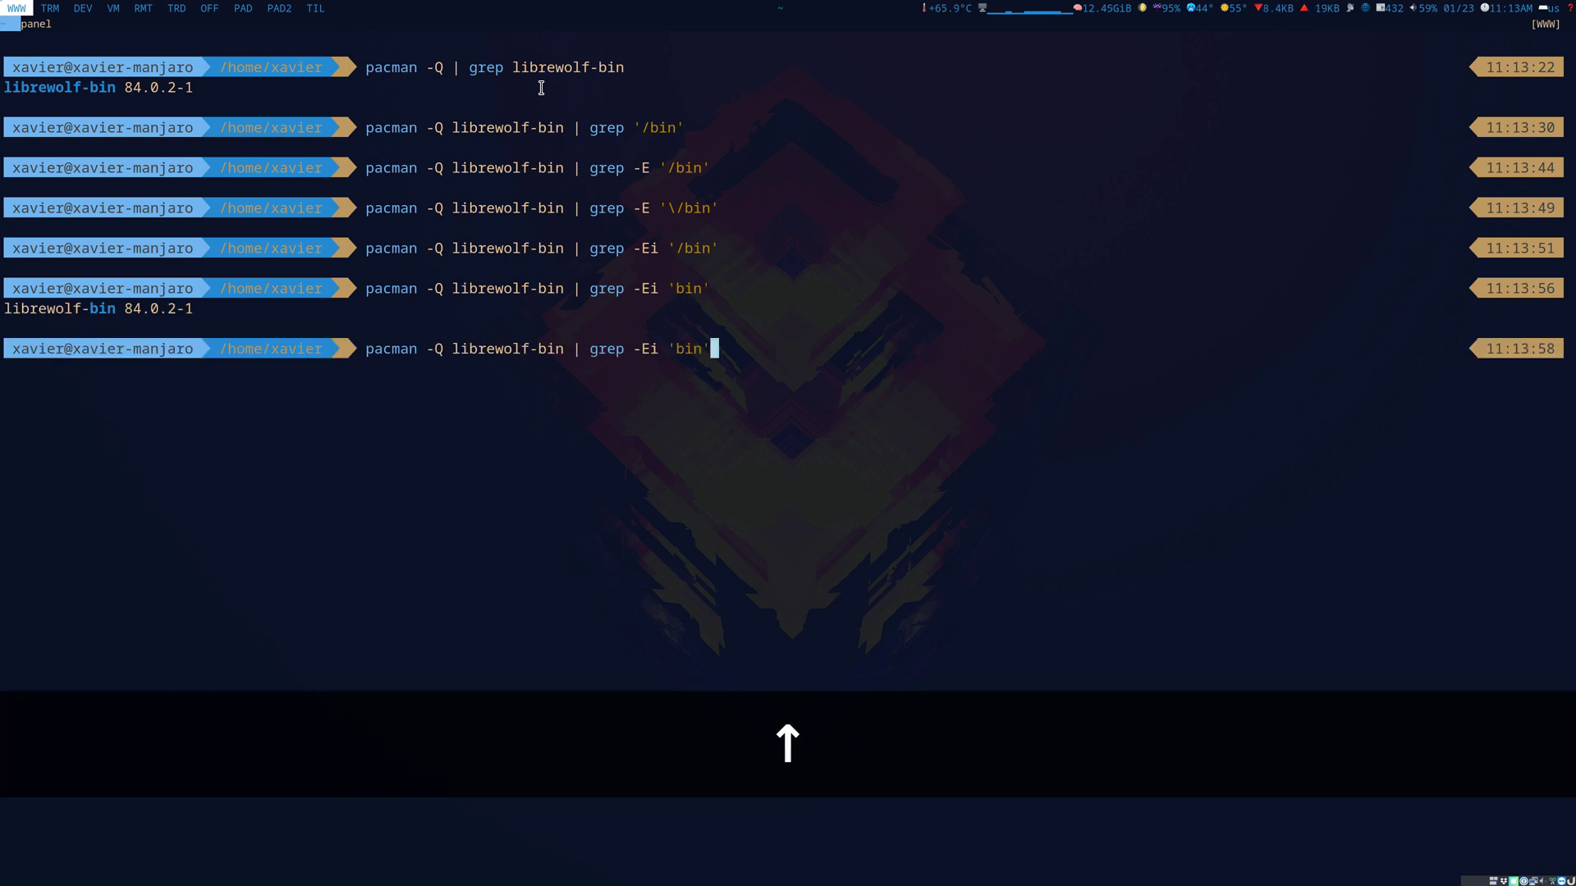
key(Left)
key(Left)
key(Left)
key(Left)
key(Left)
key(Left)
key(Left)
key(Left)
key(Left)
key(Left)
key(Left)
key(Left)
key(Left)
key(Left)
key(Left)
key(Left)
key(Left)
key(Left)
key(Left)
key(Left)
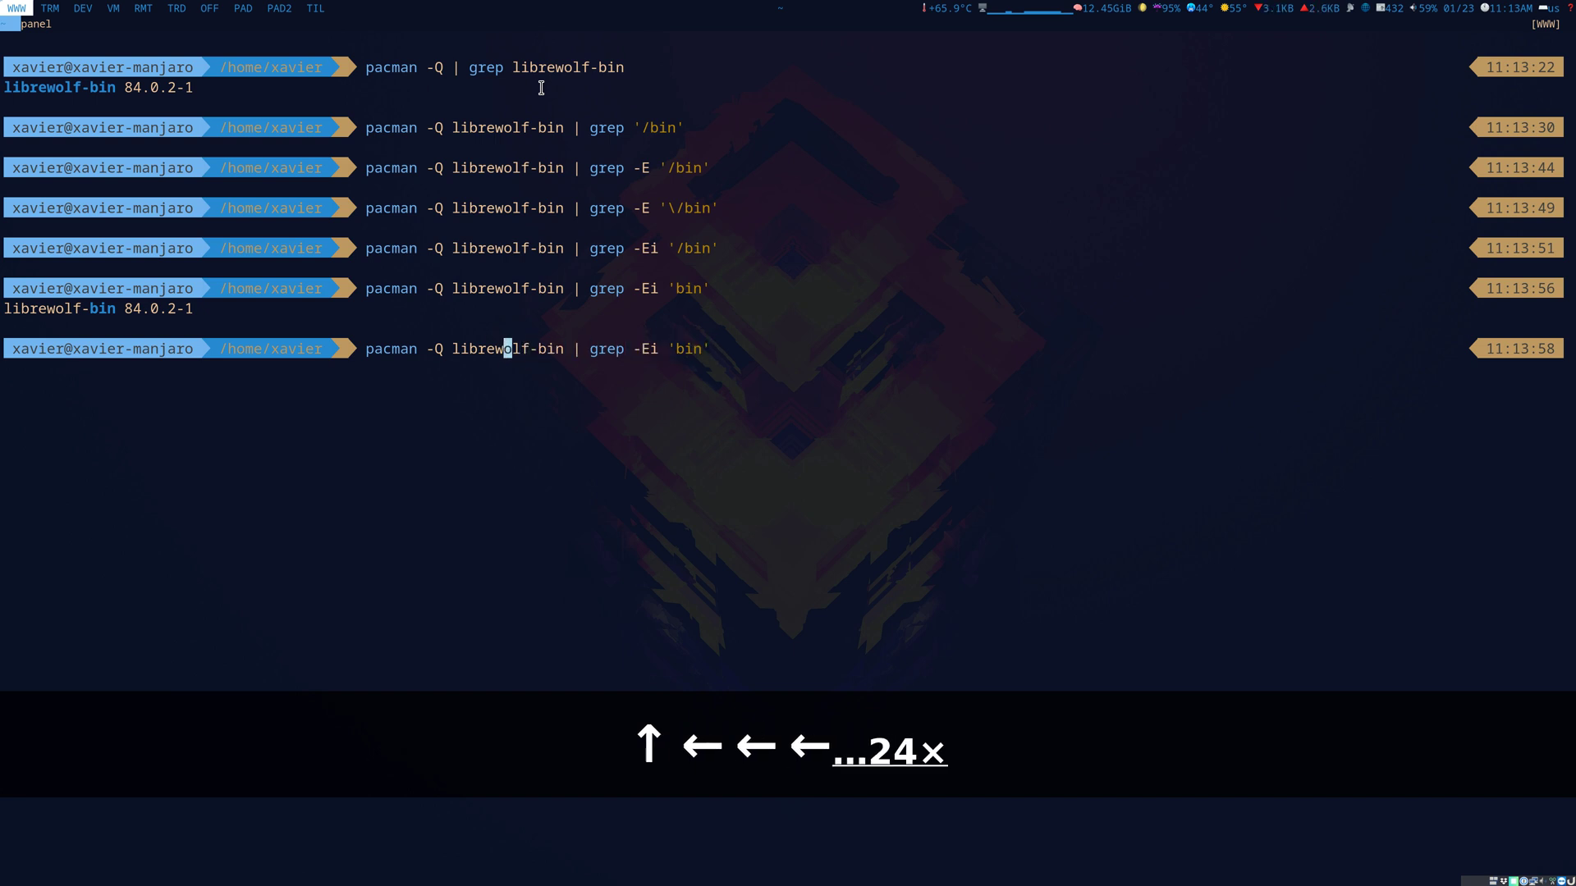
key(Left)
key(Left)
key(Left)
key(Left)
key(Left)
key(Left)
key(Left)
text(l)
key(Right)
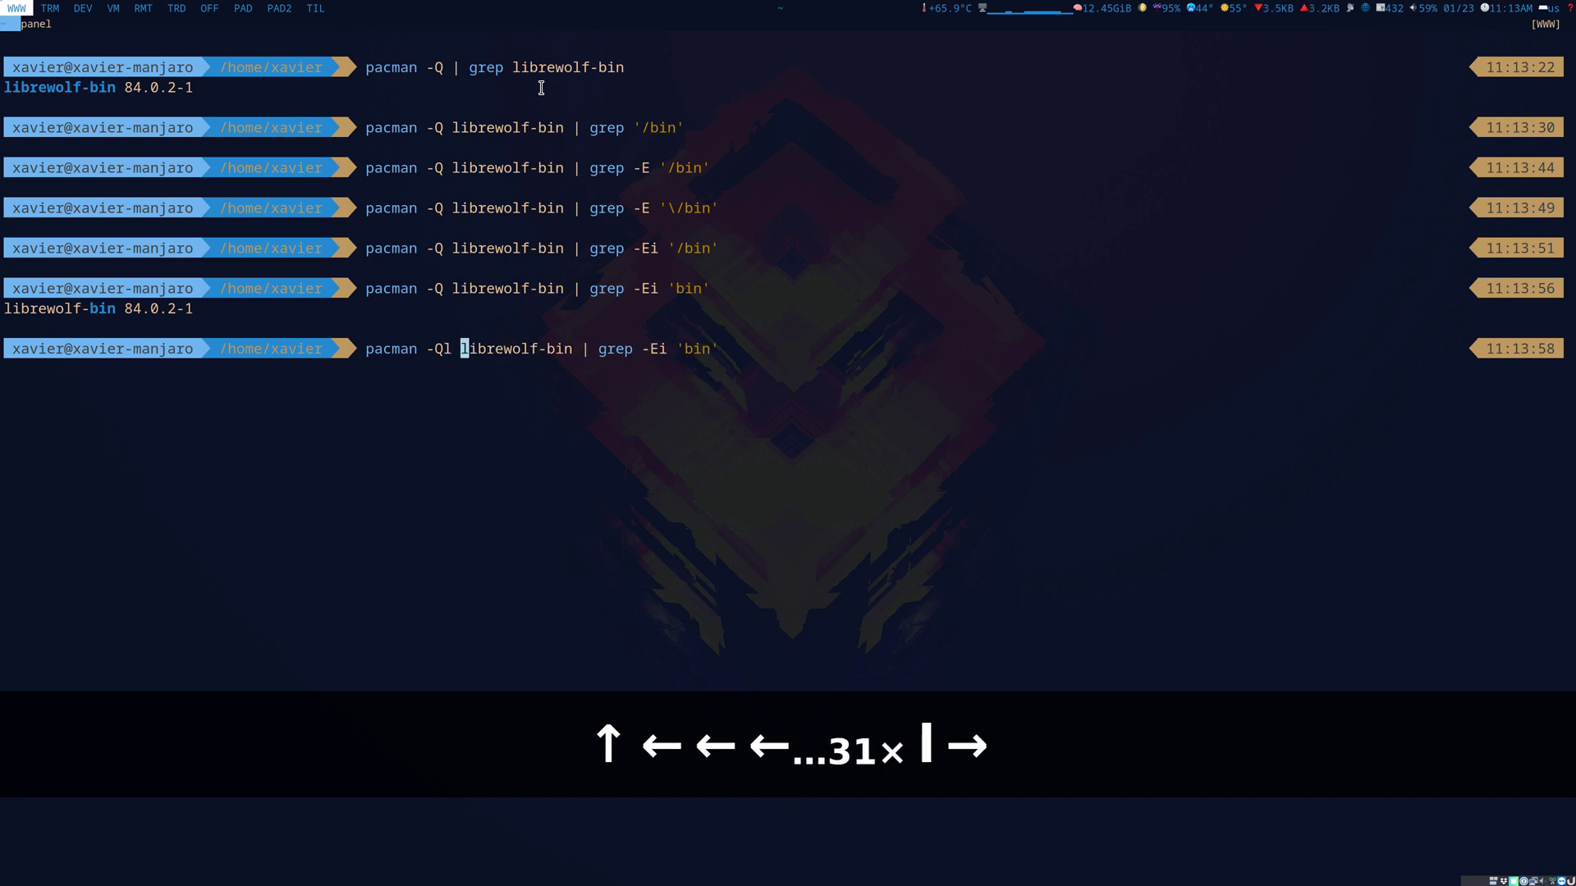
key(Right)
key(Right)
key(Right)
key(Right)
key(Right)
key(Right)
key(Right)
key(Right)
key(Right)
key(Right)
key(Right)
key(Right)
key(Right)
key(Right)
key(Right)
key(Right)
key(Right)
key(Right)
key(Right)
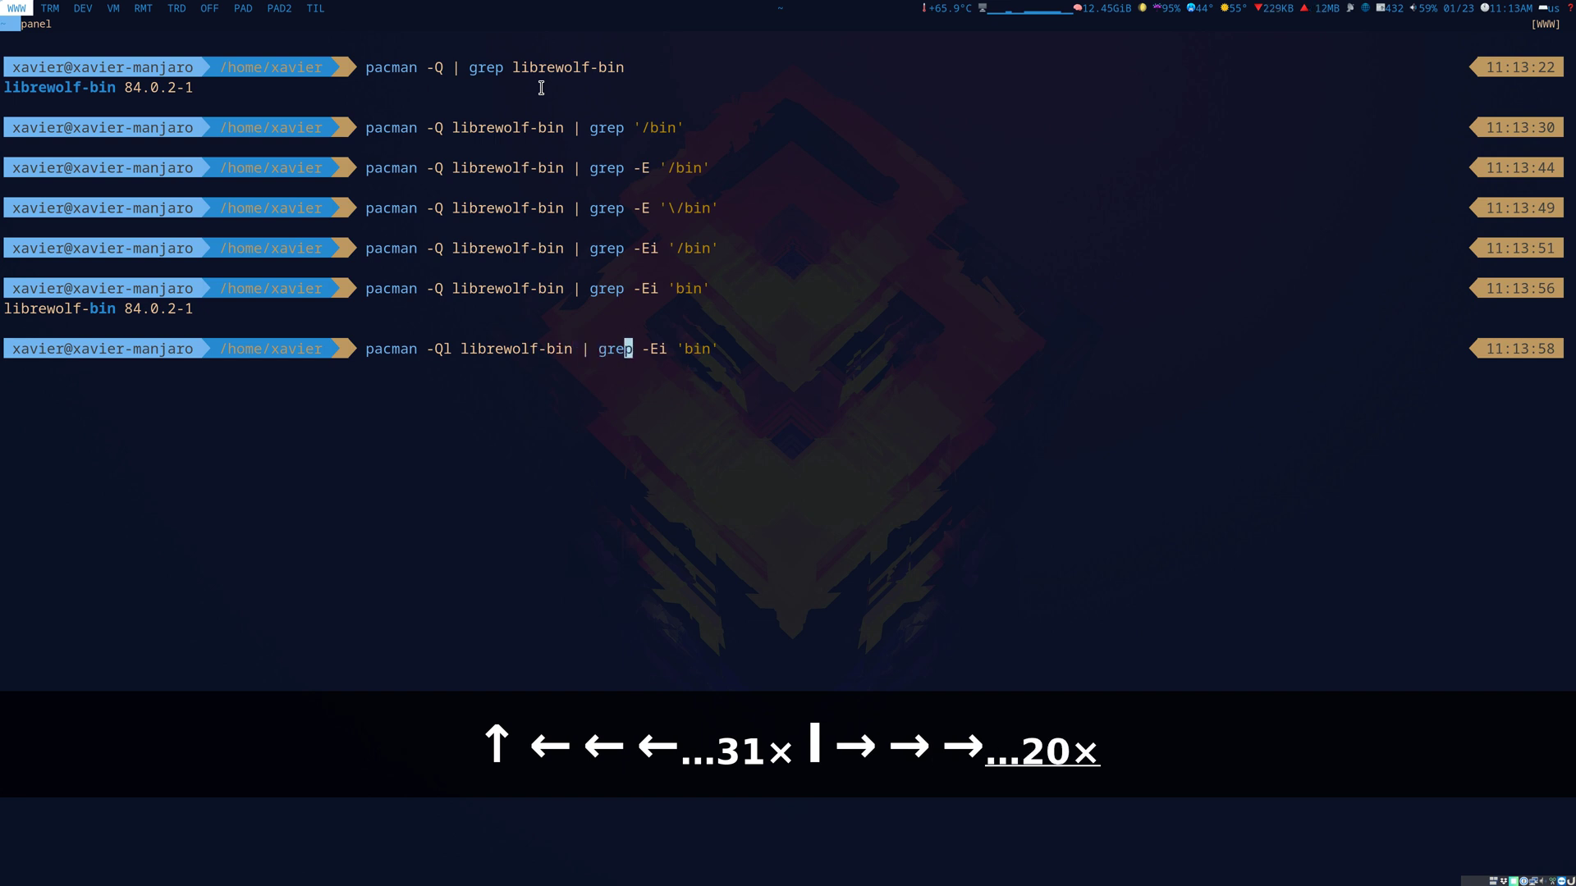
key(Right)
key(Right)
key(Right)
key(Right)
key(Right)
key(Right)
key(Right)
key(Right)
key(Right)
key(Right)
key(Right)
key(Right)
key(Right)
key(Left)
key(Left)
key(Left)
key(Left)
text(/)
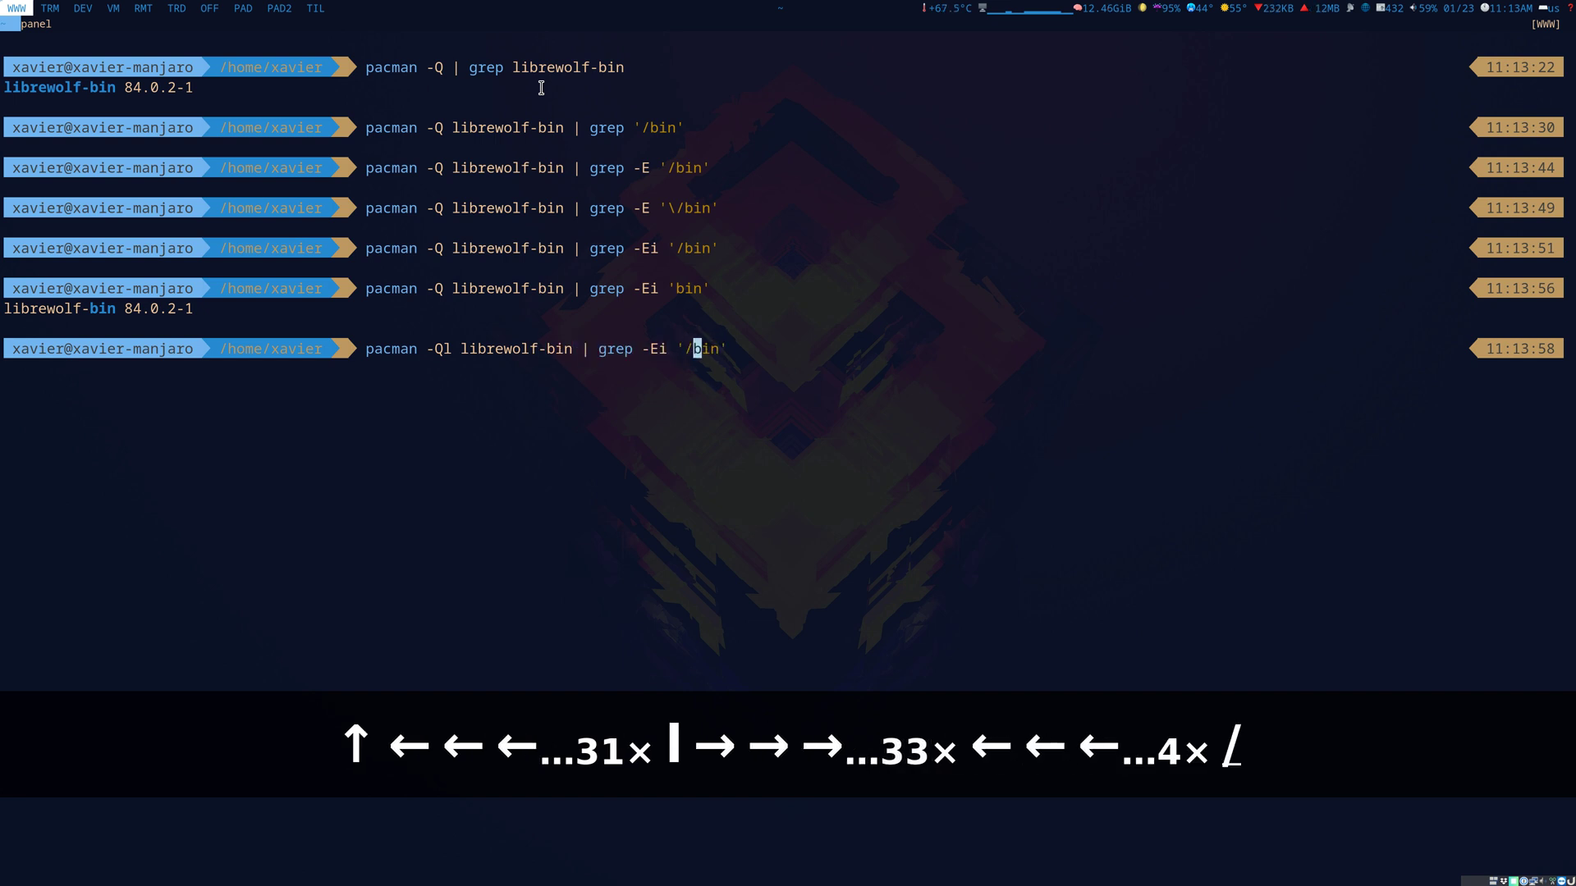
key(Return)
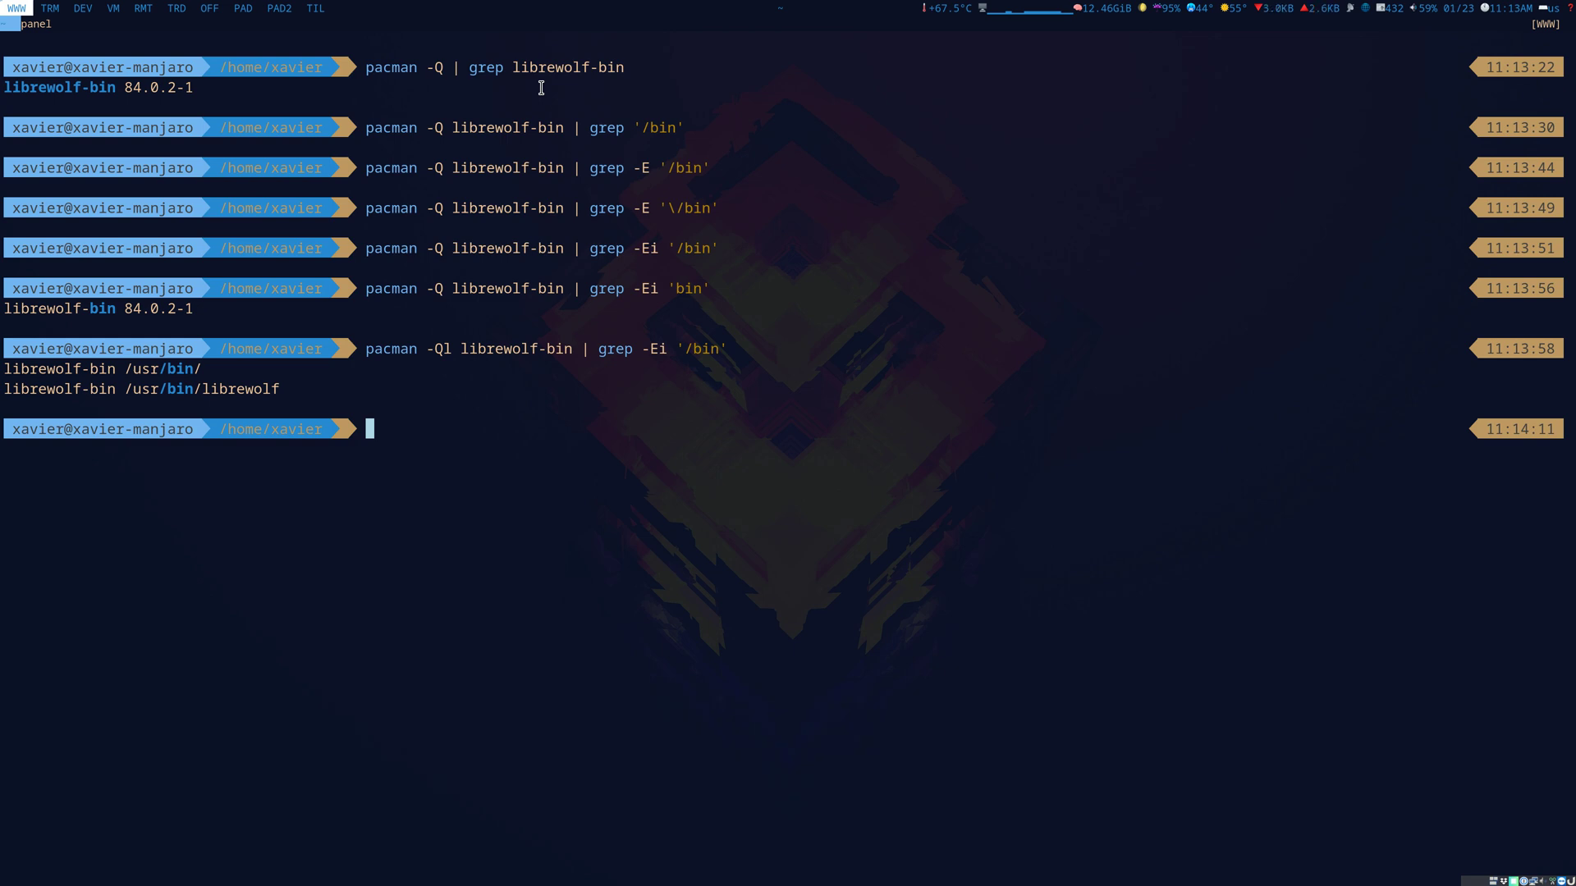
Step: Enlarge the terminal text further so that the listed binary paths are easier to read
key(ctrl+equal)
key(ctrl+equal)
key(ctrl+equal)
key(ctrl+equal)
key(ctrl+equal)
key(ctrl+equal)
key(ctrl+equal)
key(ctrl+equal)
key(ctrl+equal)
key(ctrl+equal)
key(ctrl+equal)
key(ctrl+equal)
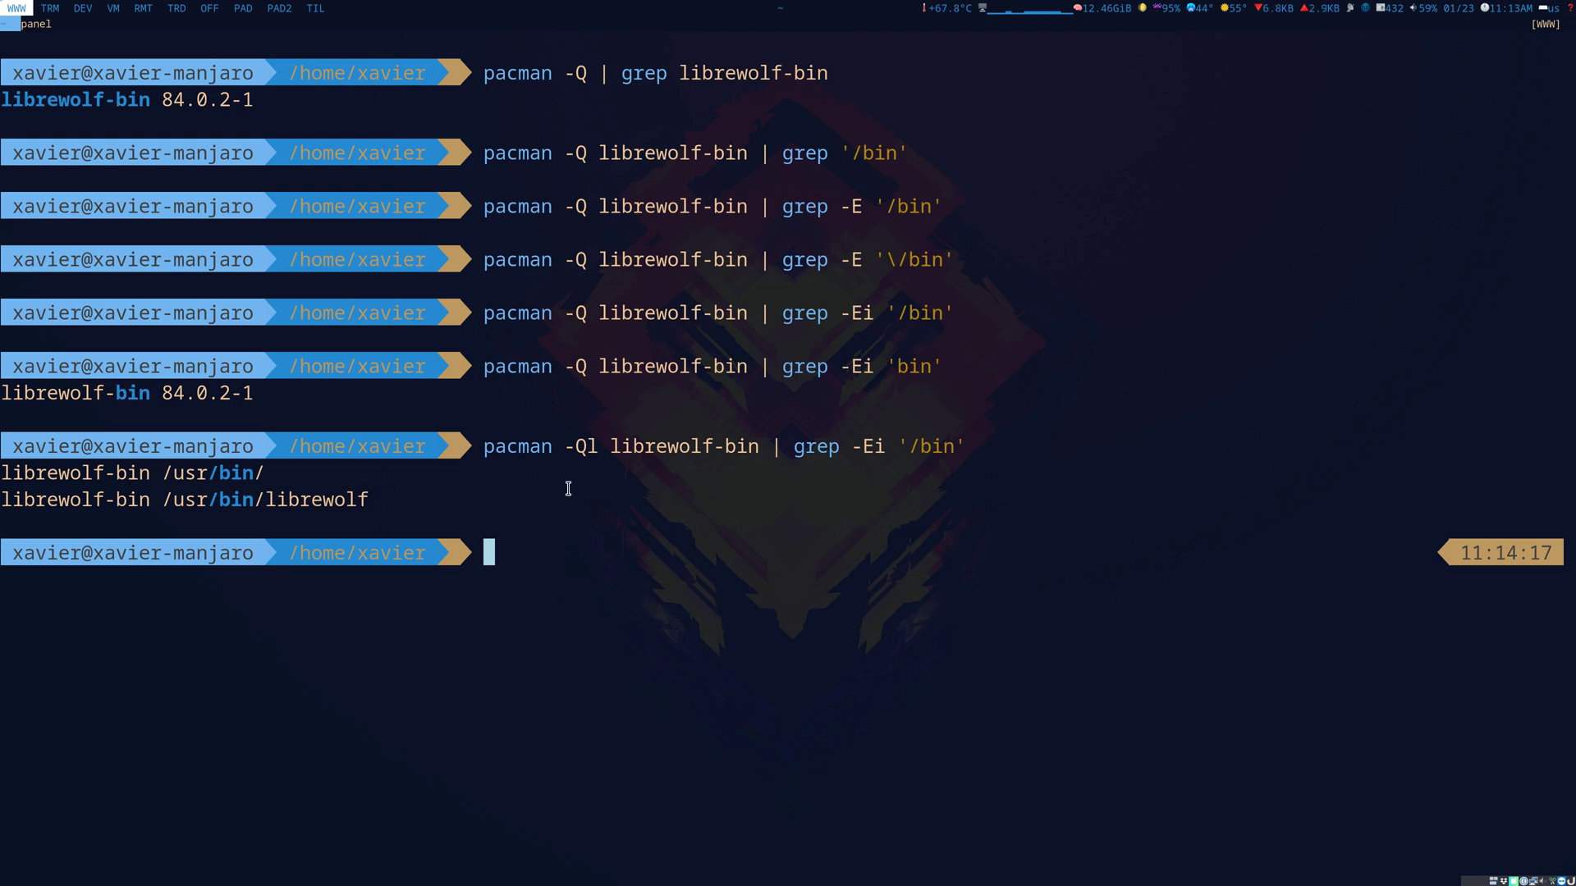
Step: Launch LibreWolf from the terminal by its full path, /usr/bin/librewolf
text(/usr.)
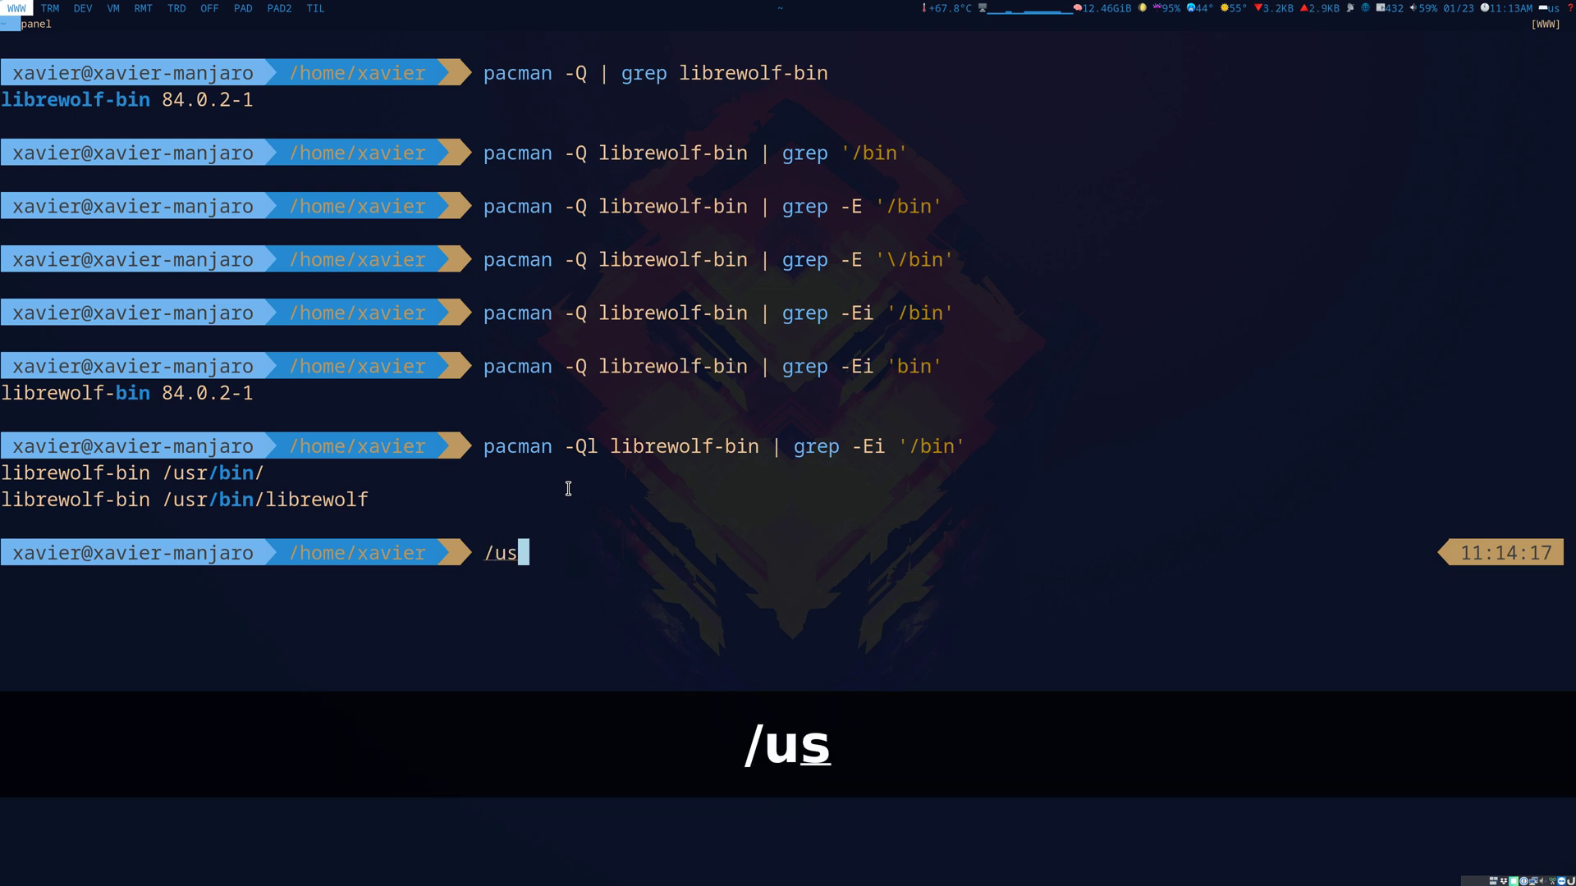
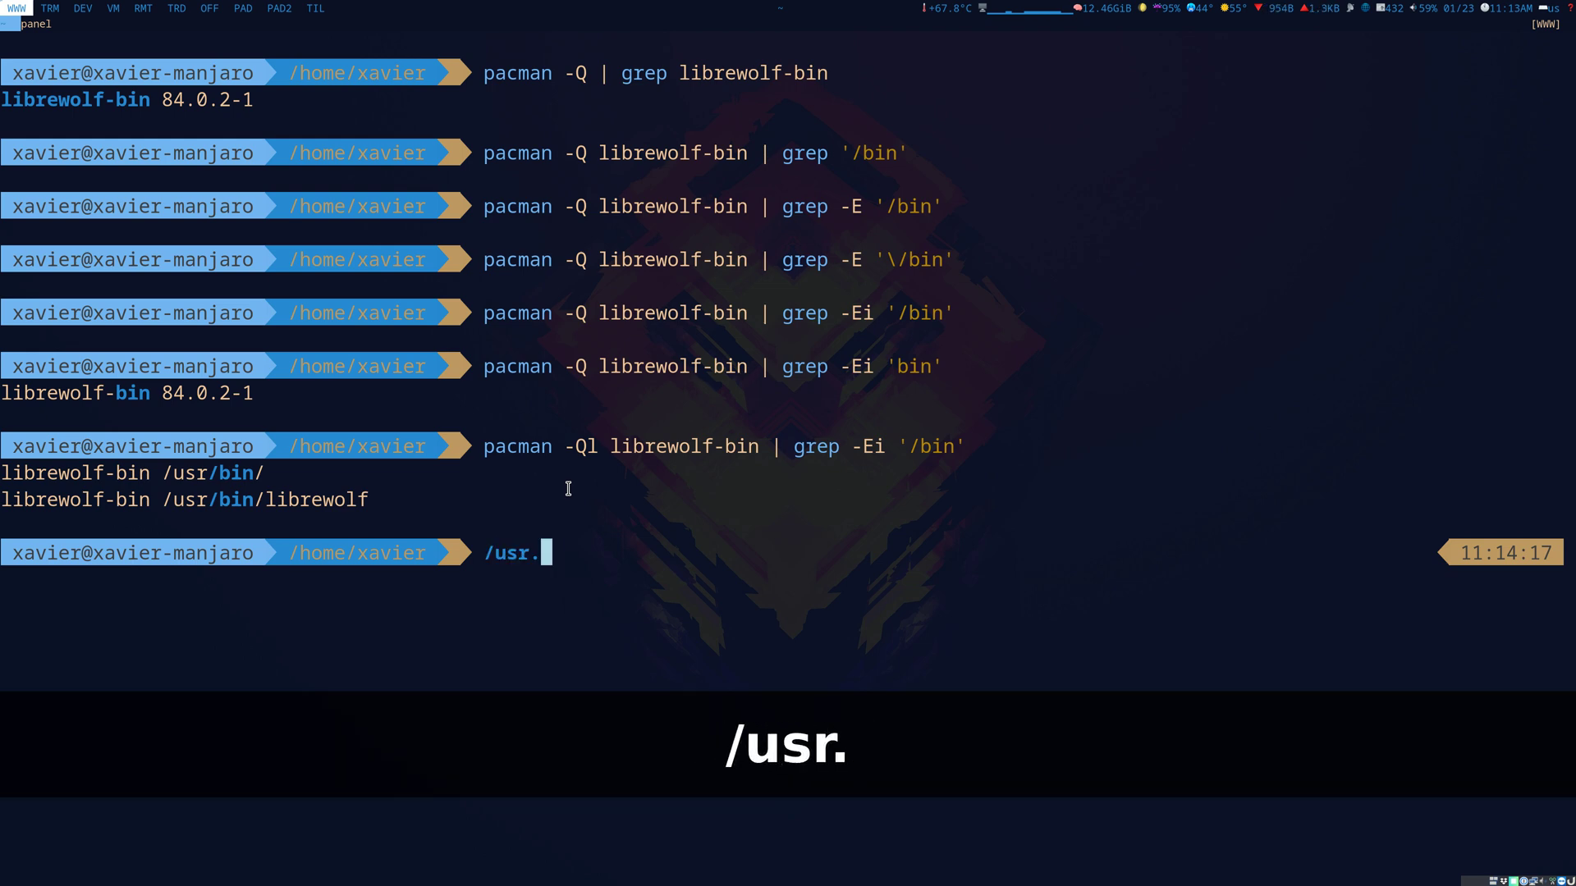
text(librewolf)
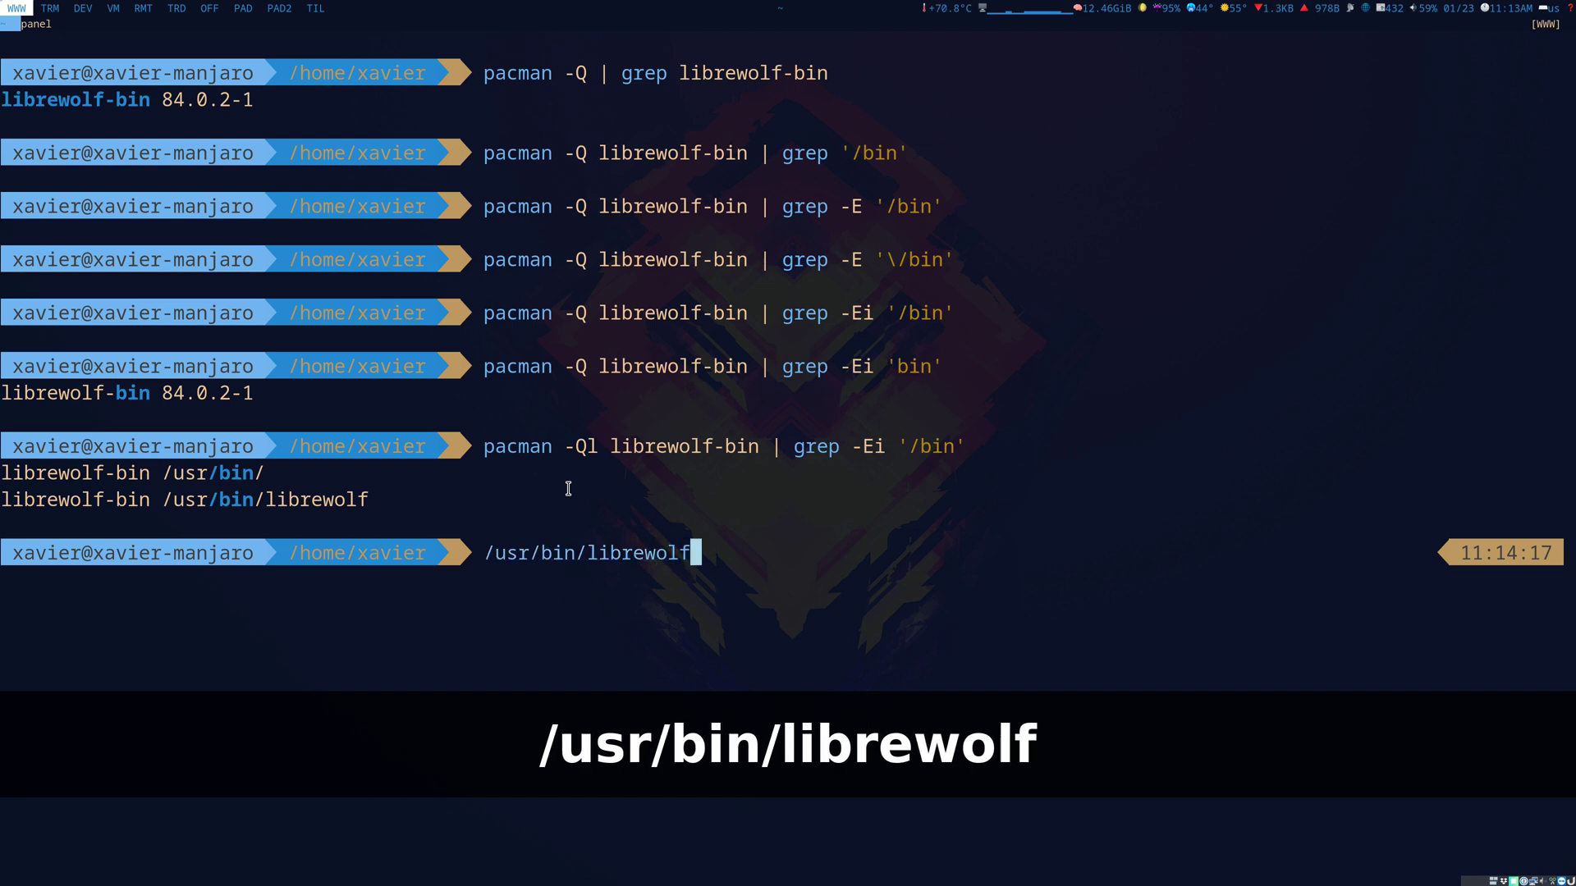
key(Return)
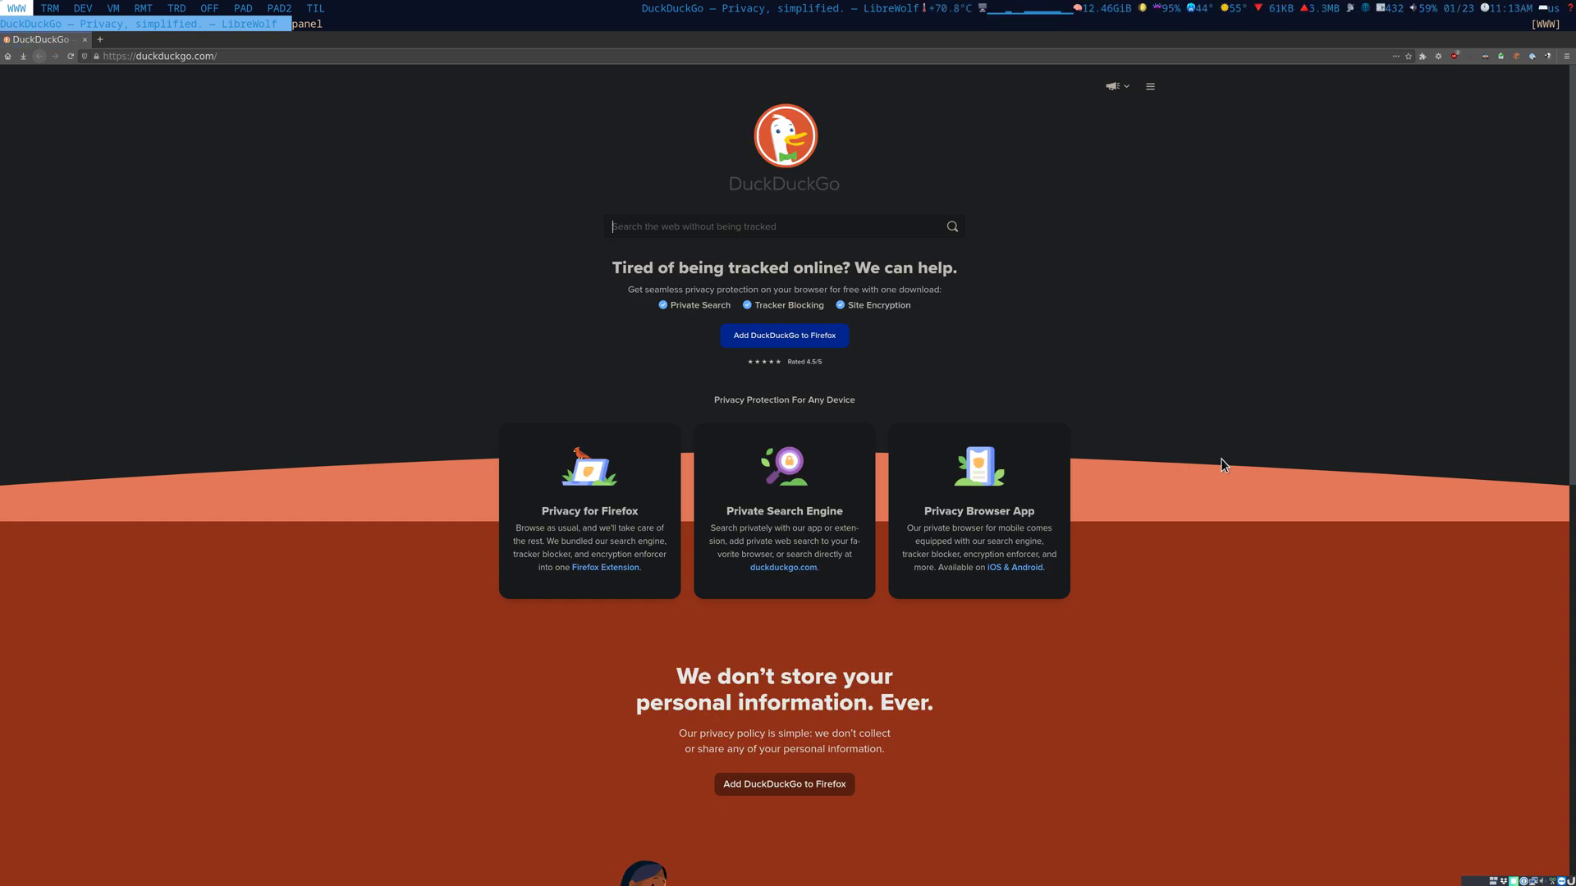
Step: Close the LibreWolf window and clear the terminal
key(super+c)
text(clear)
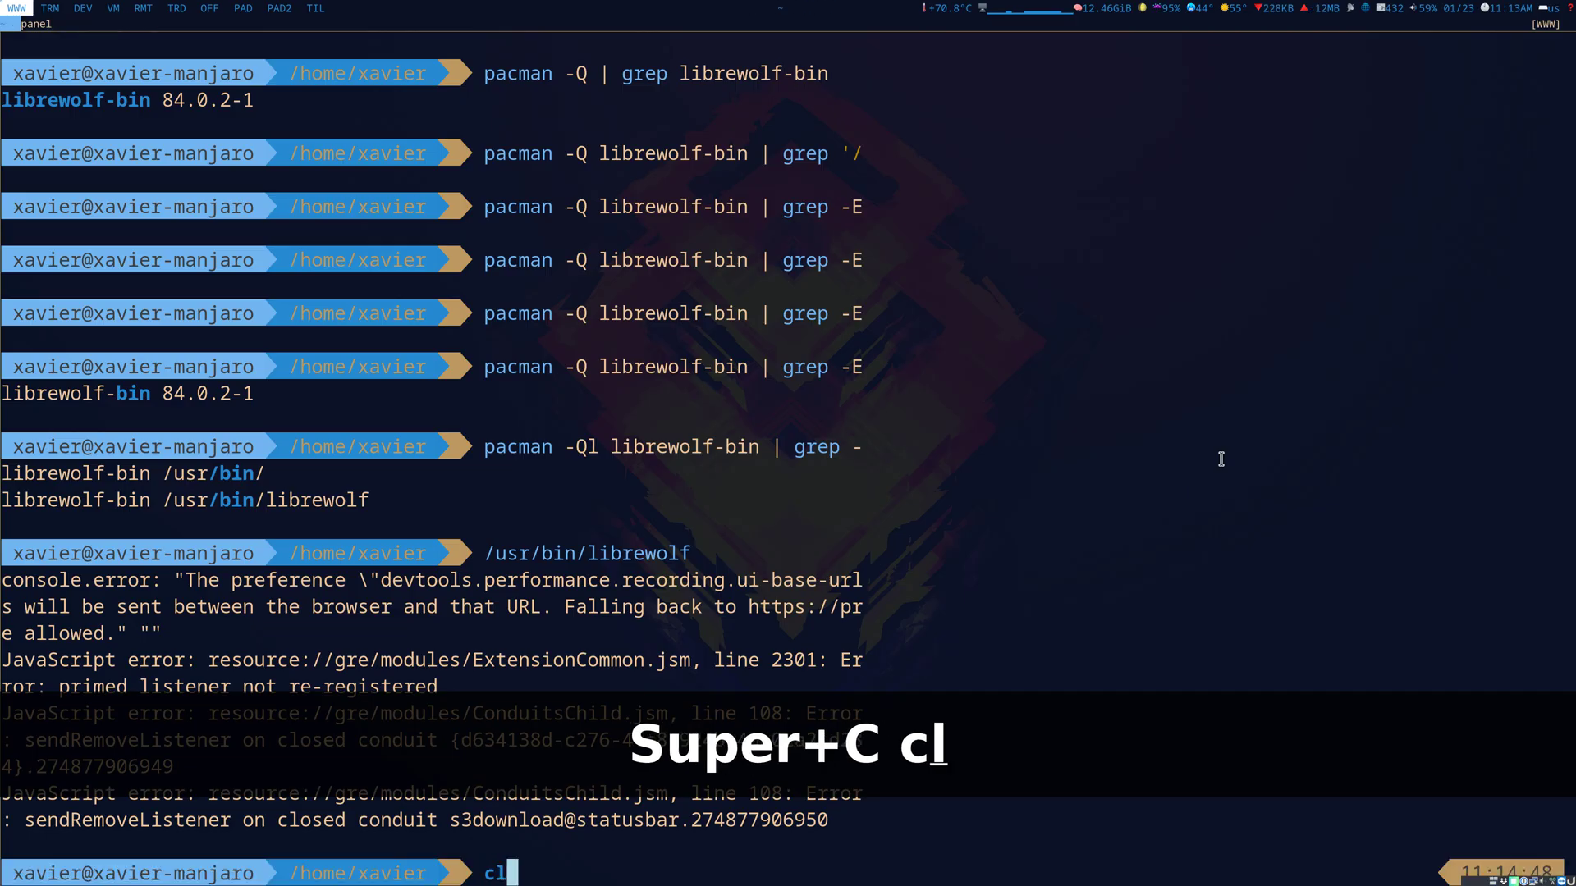
key(Return)
Step: Launch LibreWolf from the terminal using only its short command name, librewolf
text(librewolf-)
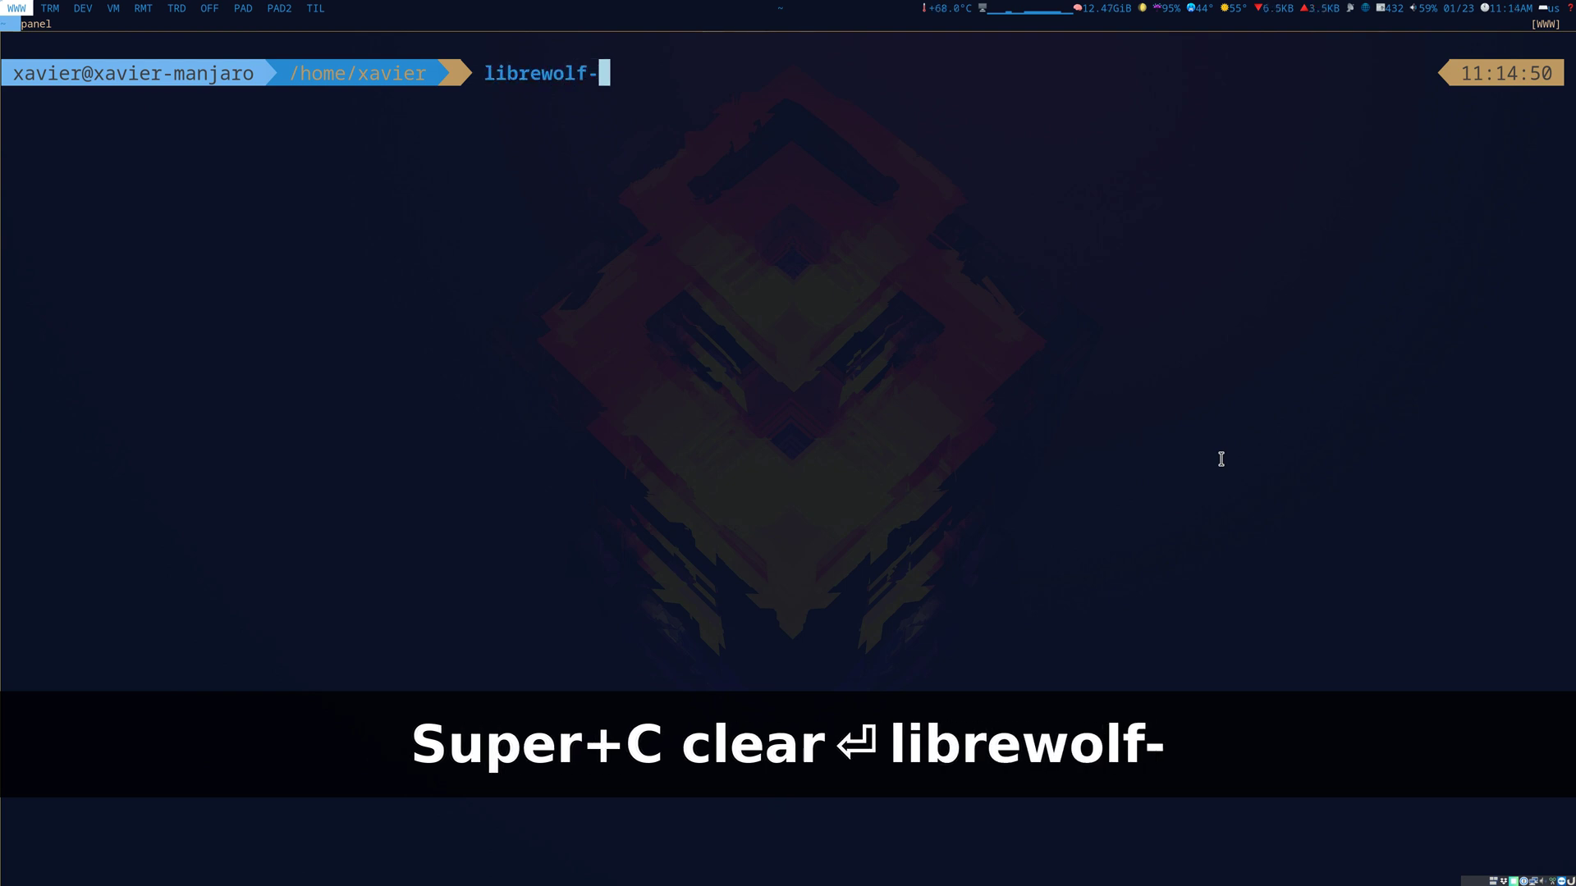
key(BackSpace)
key(Return)
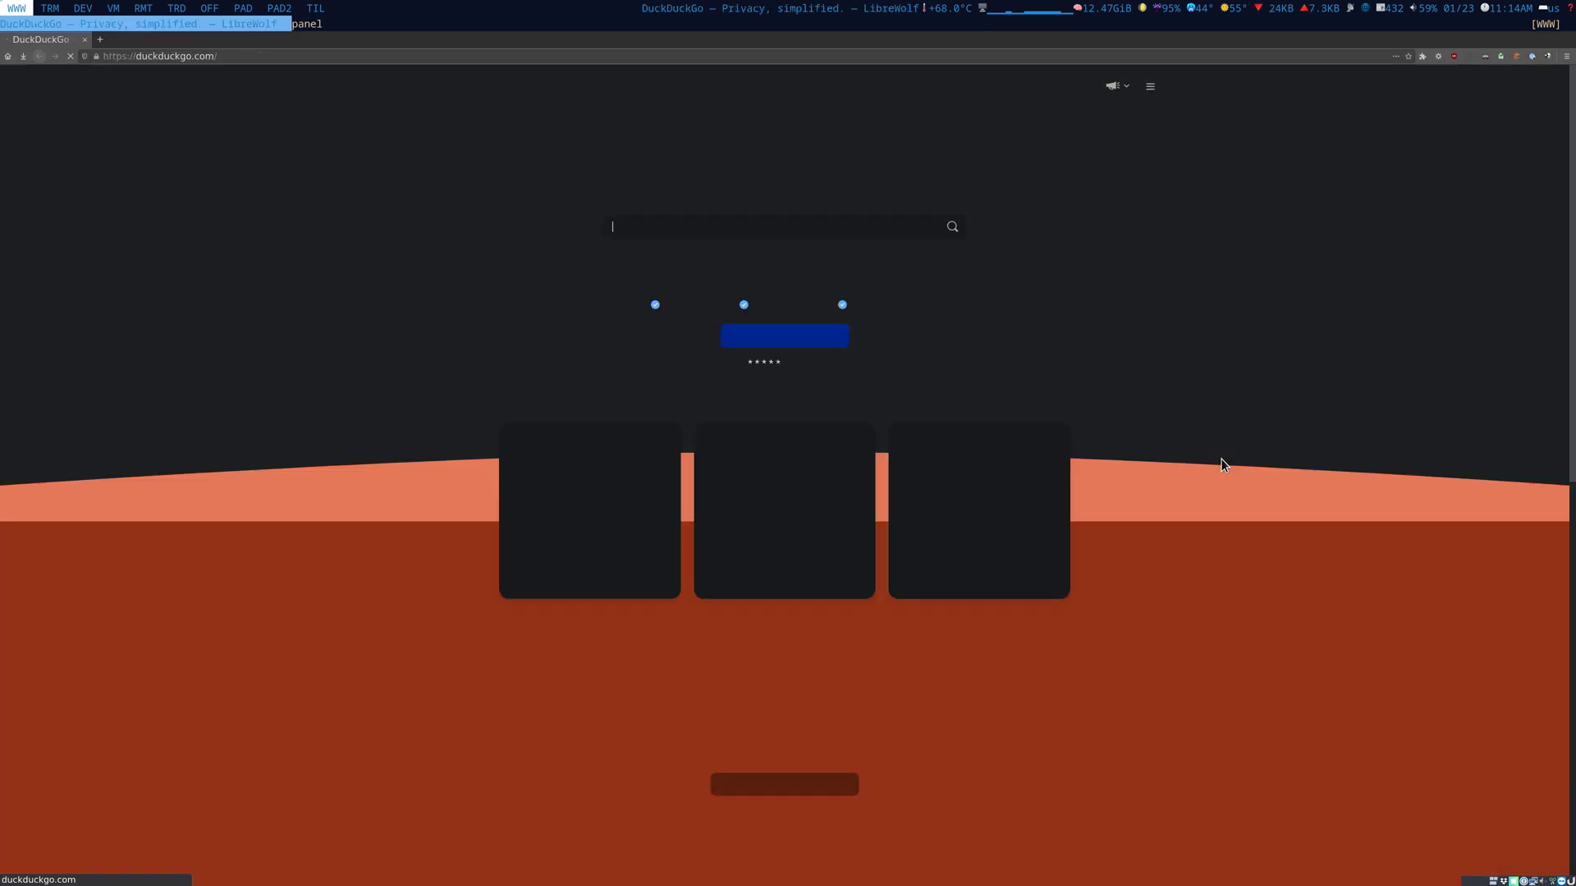
Step: Open a new terminal and the BashTOP monitor, and arrange the windows in three columns with LibreWolf in the centre
key(super+Return)
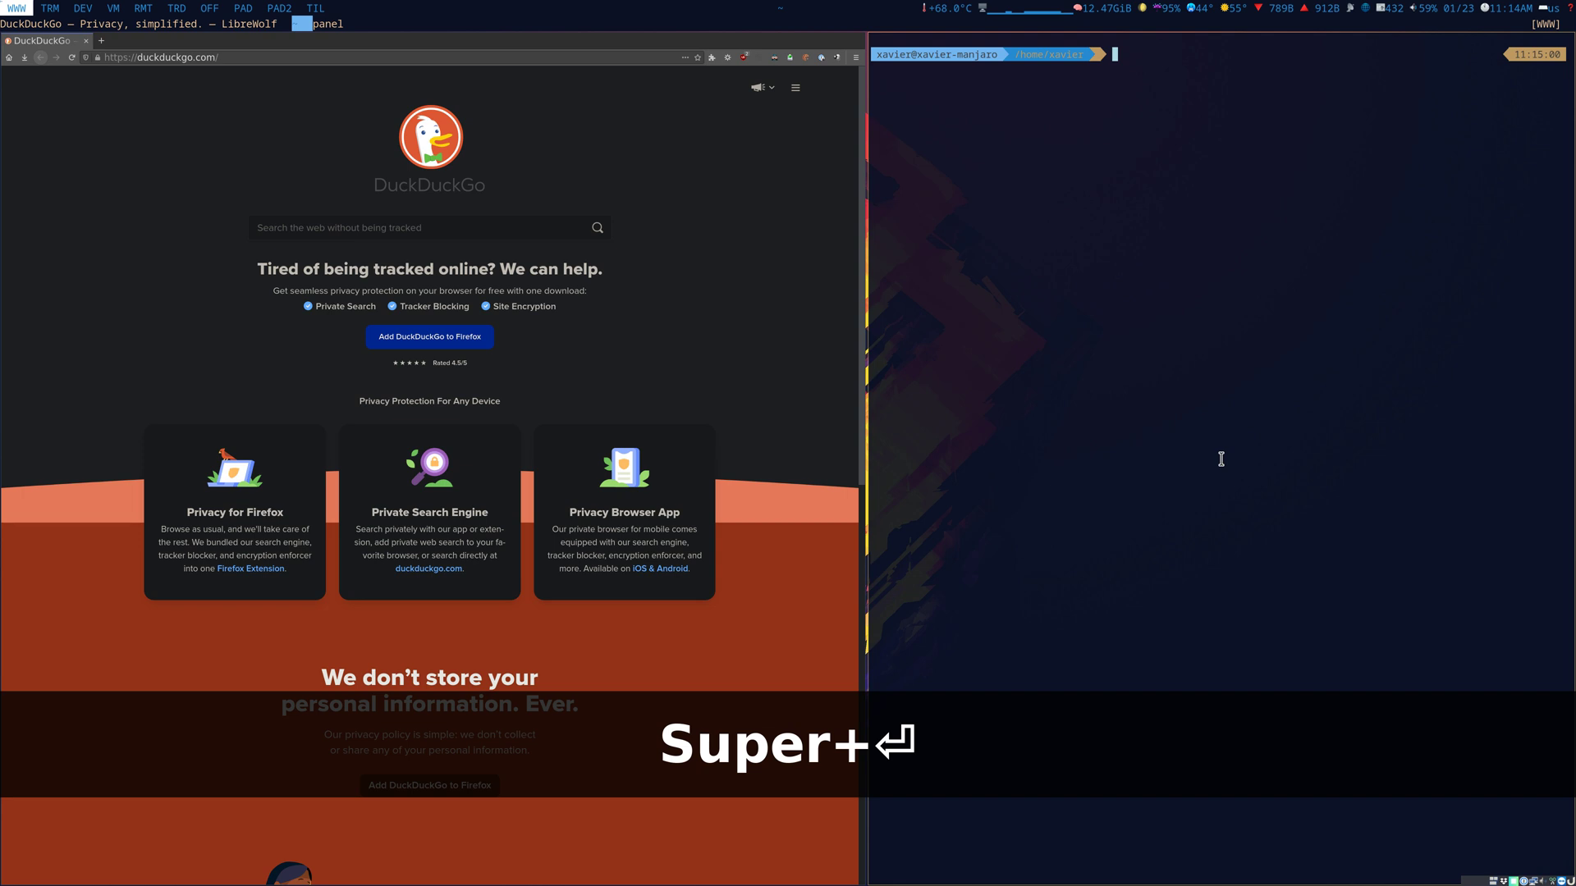
click(1041, 13)
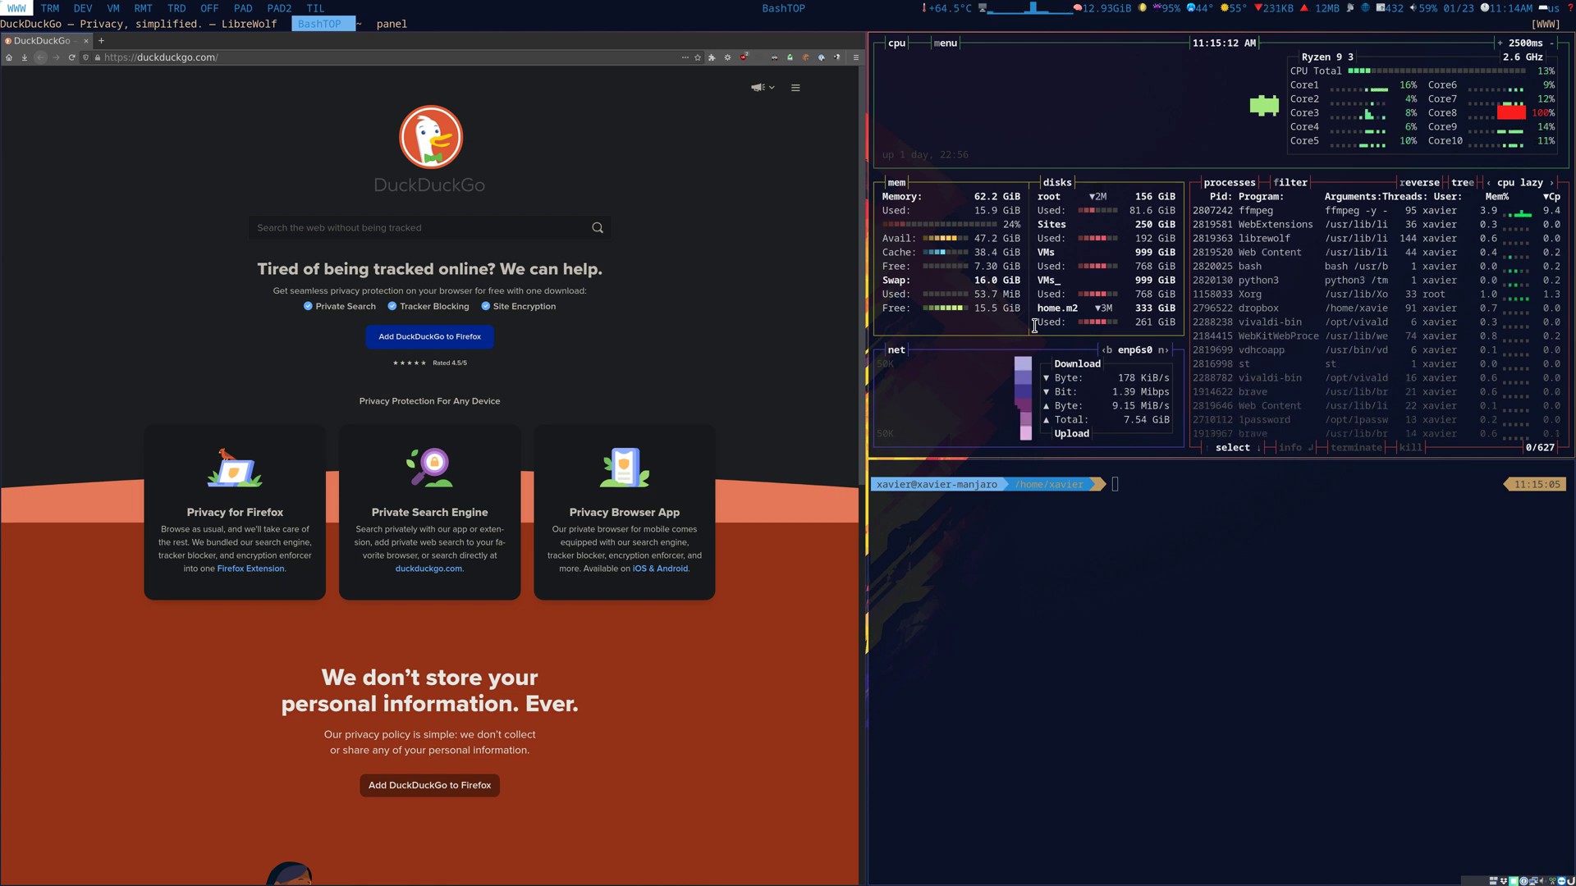
key(super+r)
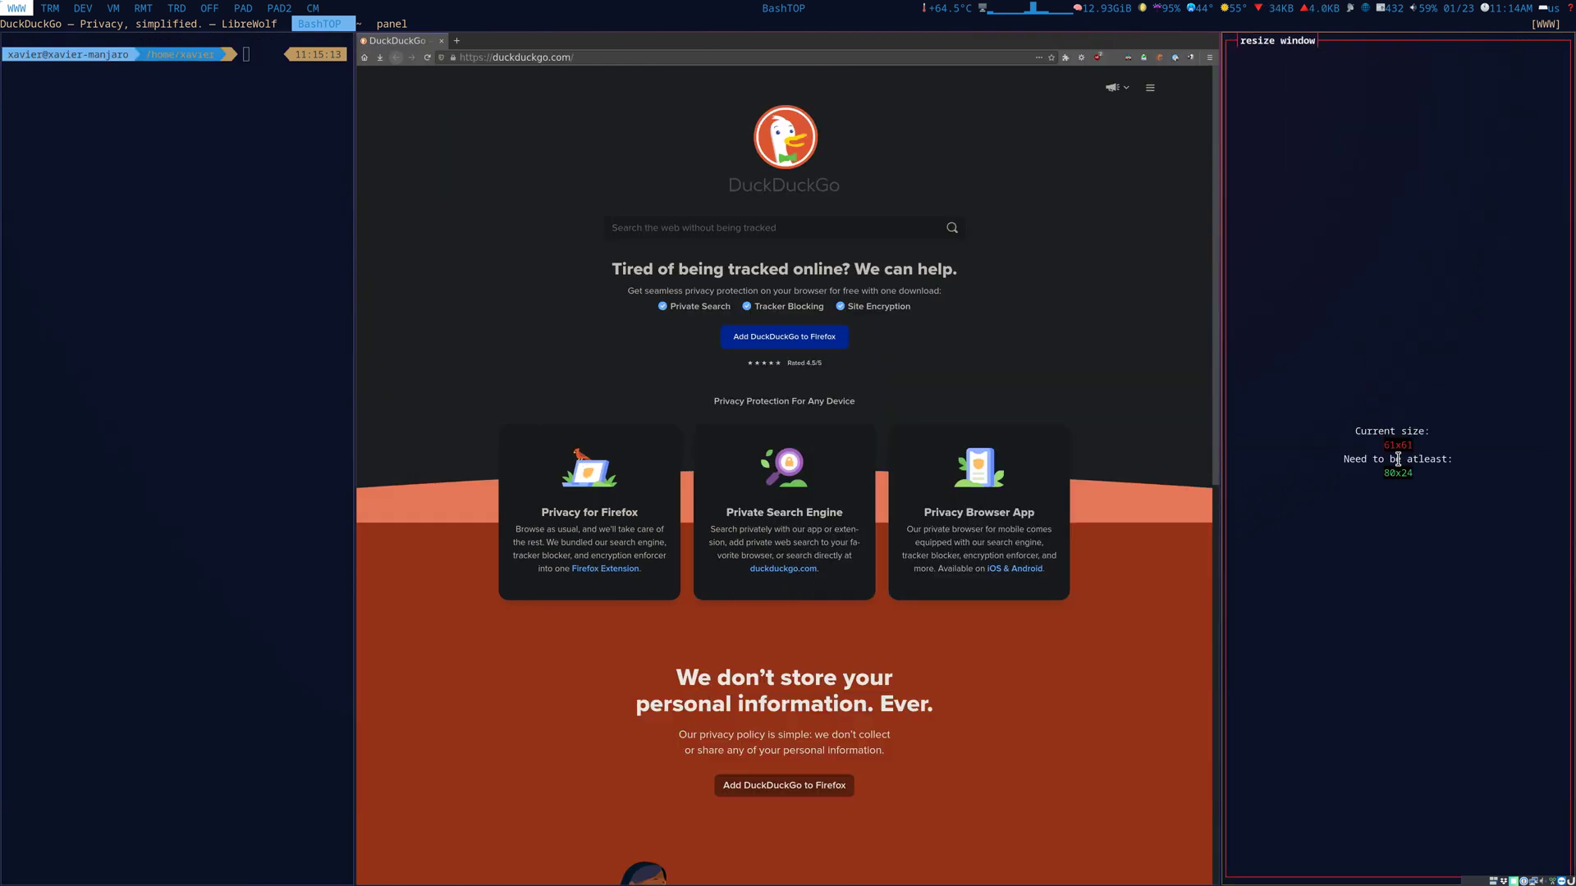
Step: Narrow the central LibreWolf column to give the terminal and BashTOP side columns more width
key(alt+super+Left)
key(alt+super+Left)
key(alt+super+Left)
key(alt+super+Left)
key(alt+super+Left)
key(alt+super+Left)
key(alt+super+Left)
key(alt+super+Left)
key(alt+super+Left)
key(alt+super+Left)
key(alt+super+Left)
key(alt+super+Left)
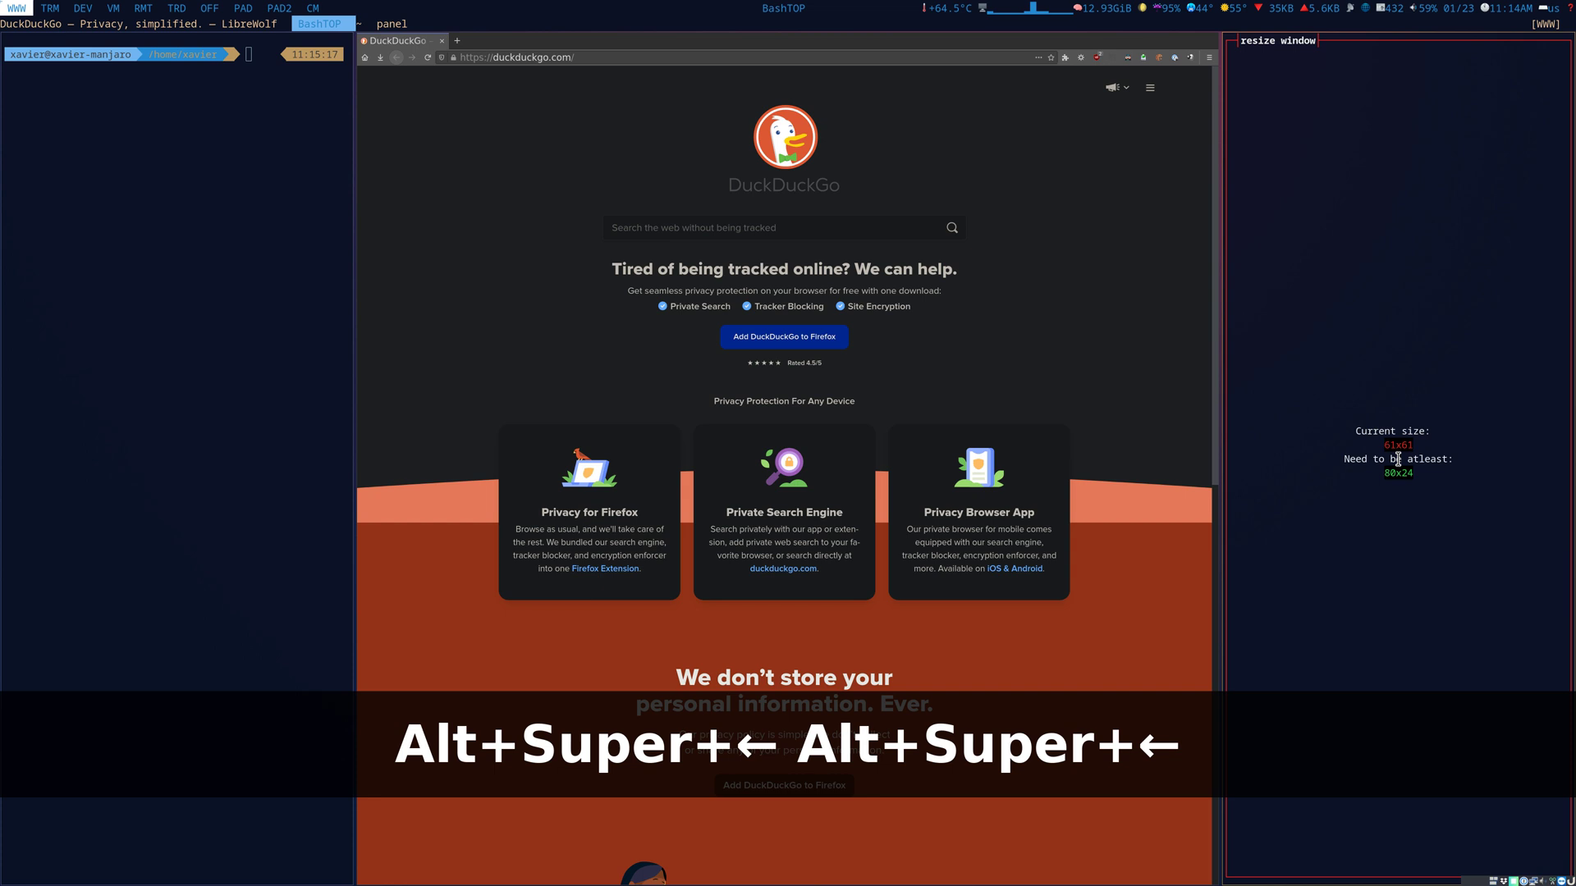
key(alt+super+Left)
key(alt+super+Left)
key(Left)
key(Left)
key(super+shift+Left)
key(super+shift+Left)
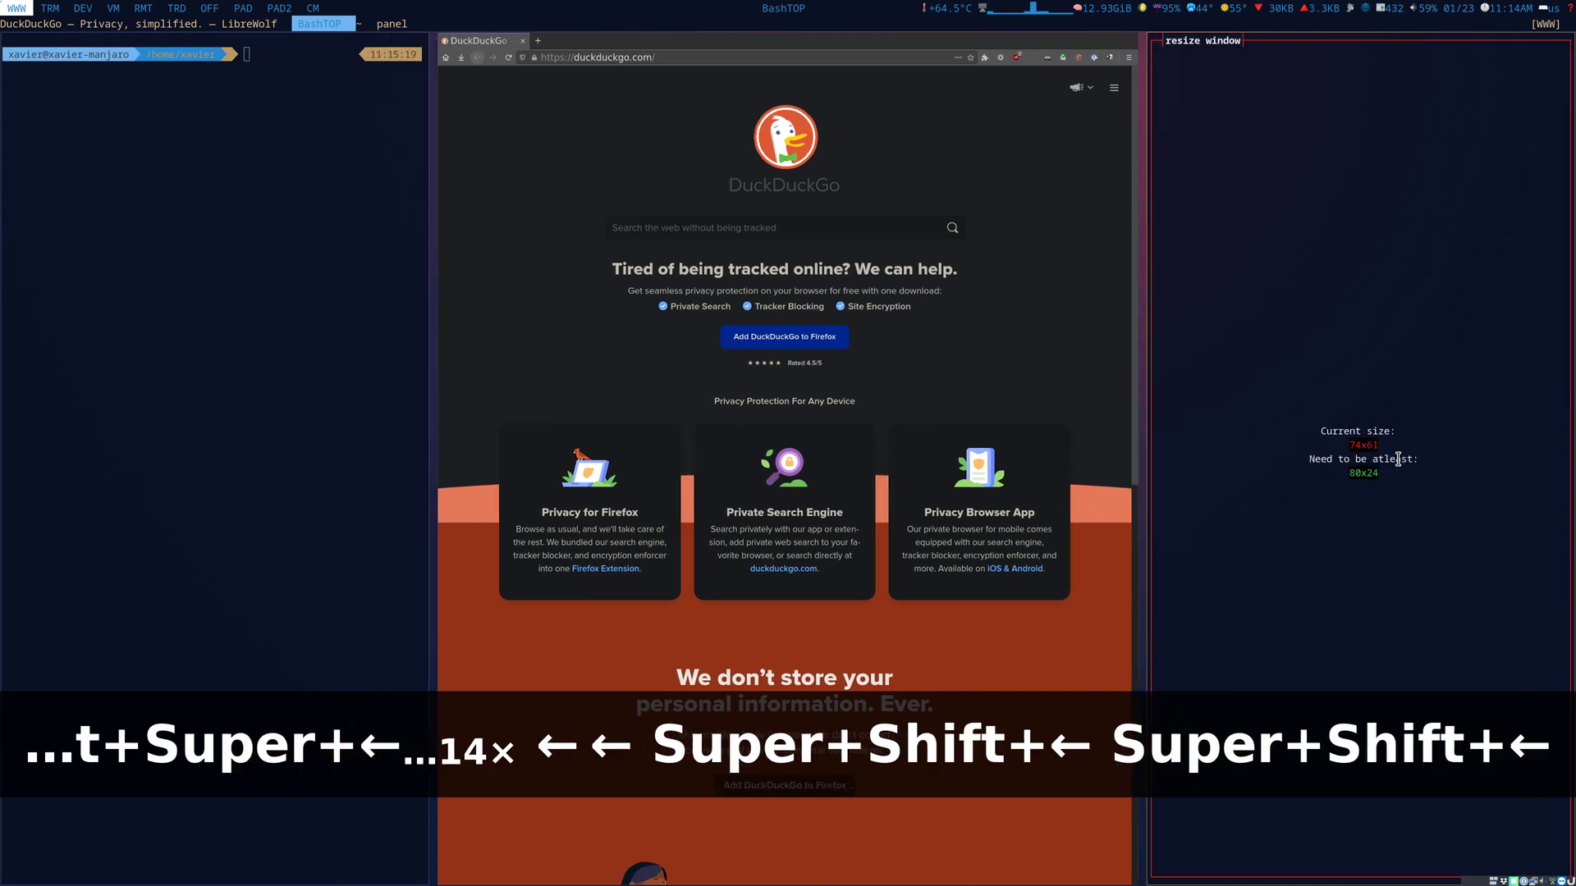
Step: Reduce the text size in the empty terminal beside LibreWolf
key(super+k)
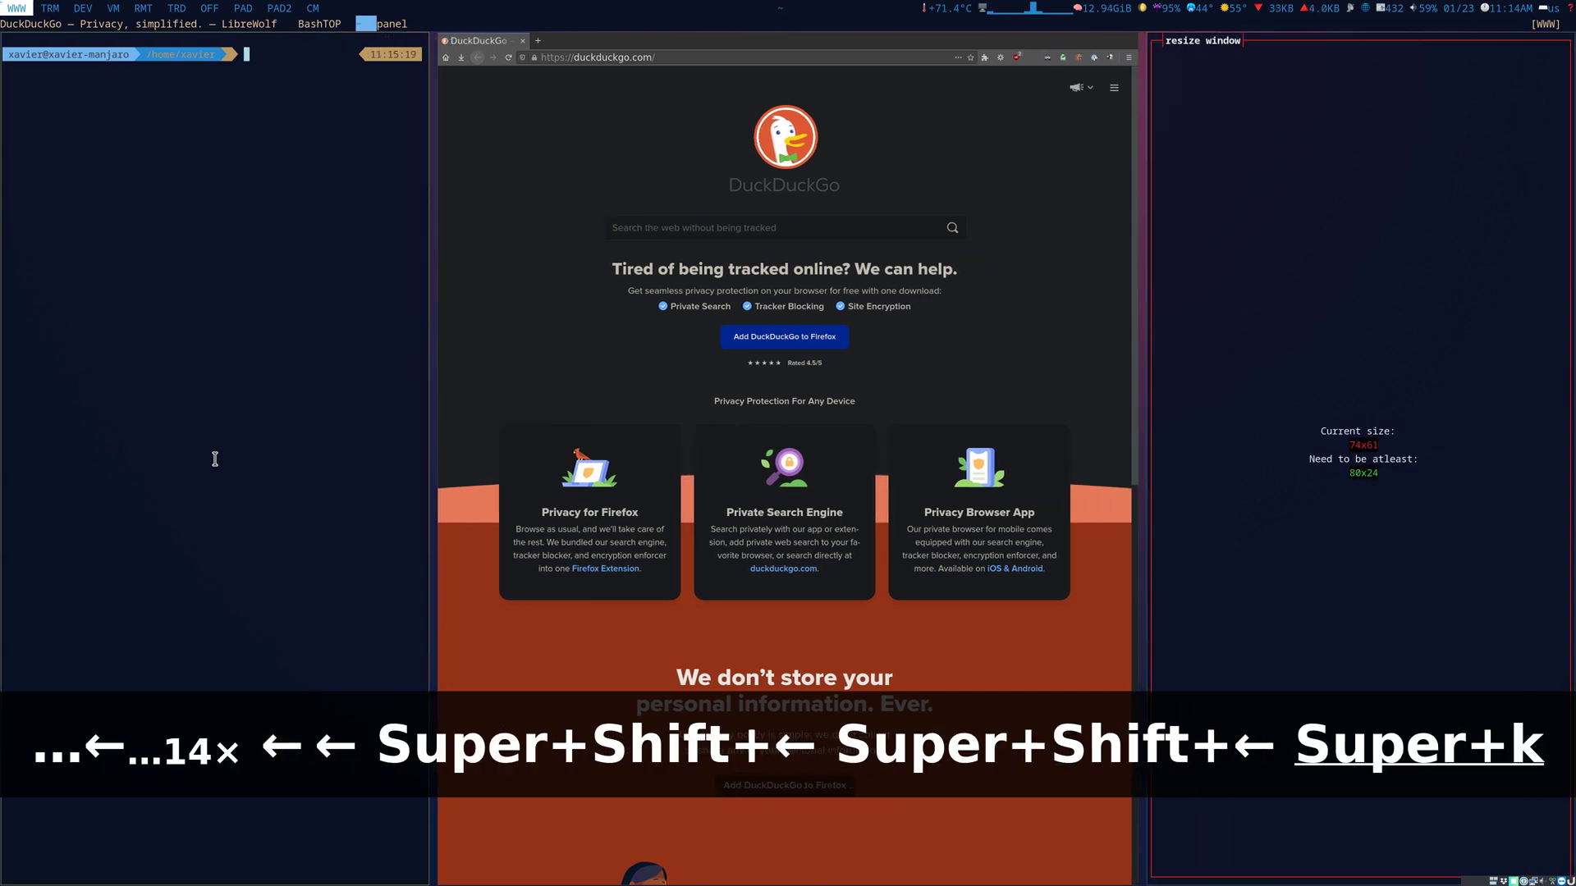
key(ctrl+minus)
key(ctrl+minus)
key(ctrl+minus)
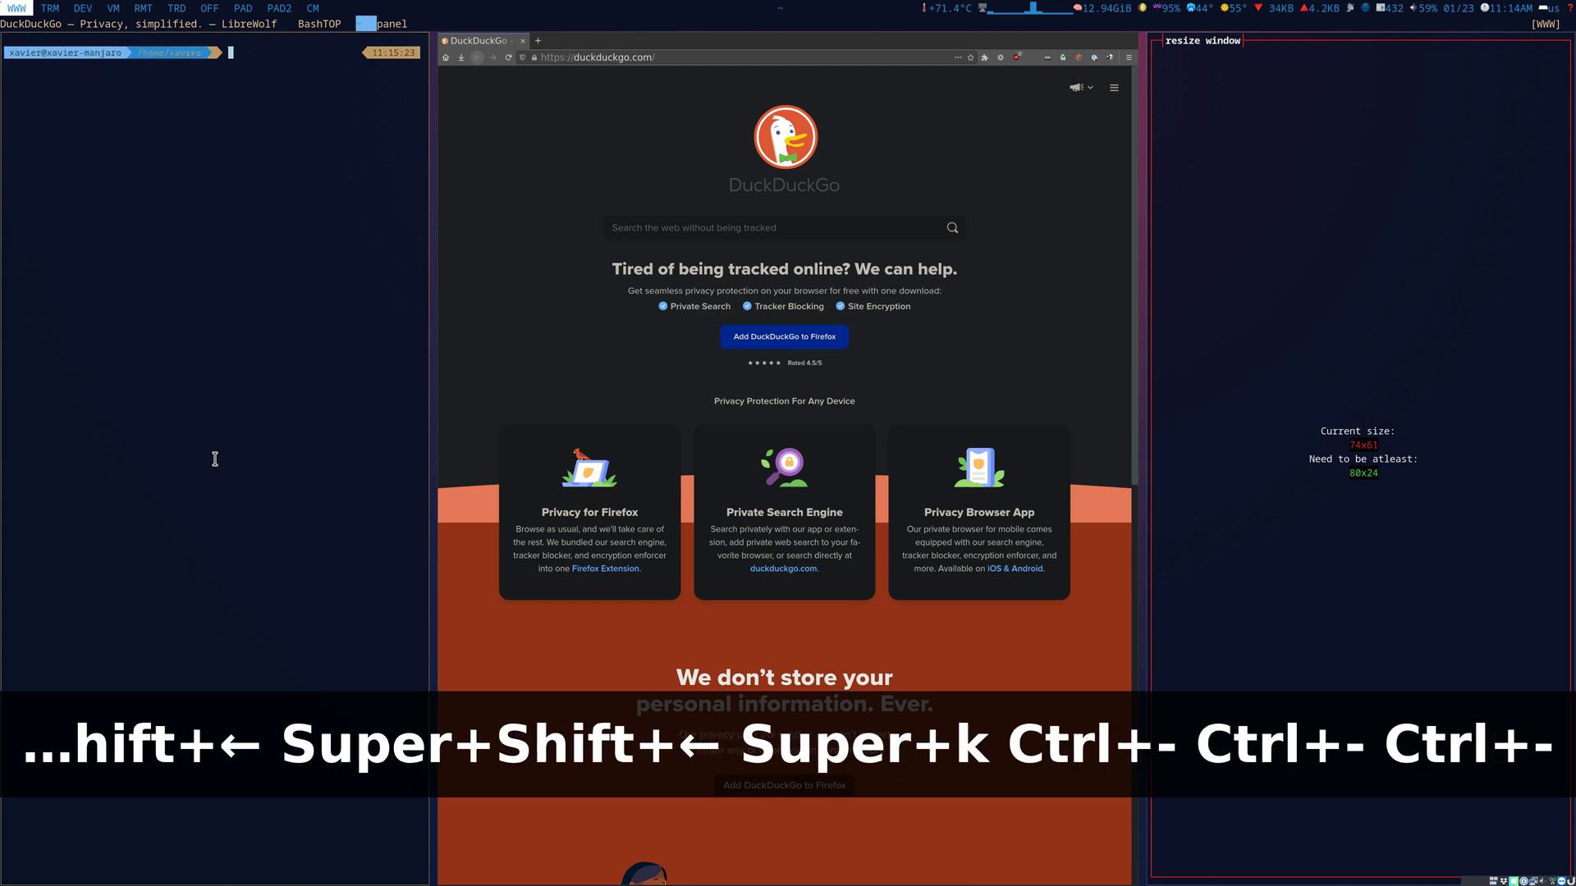
key(super+z)
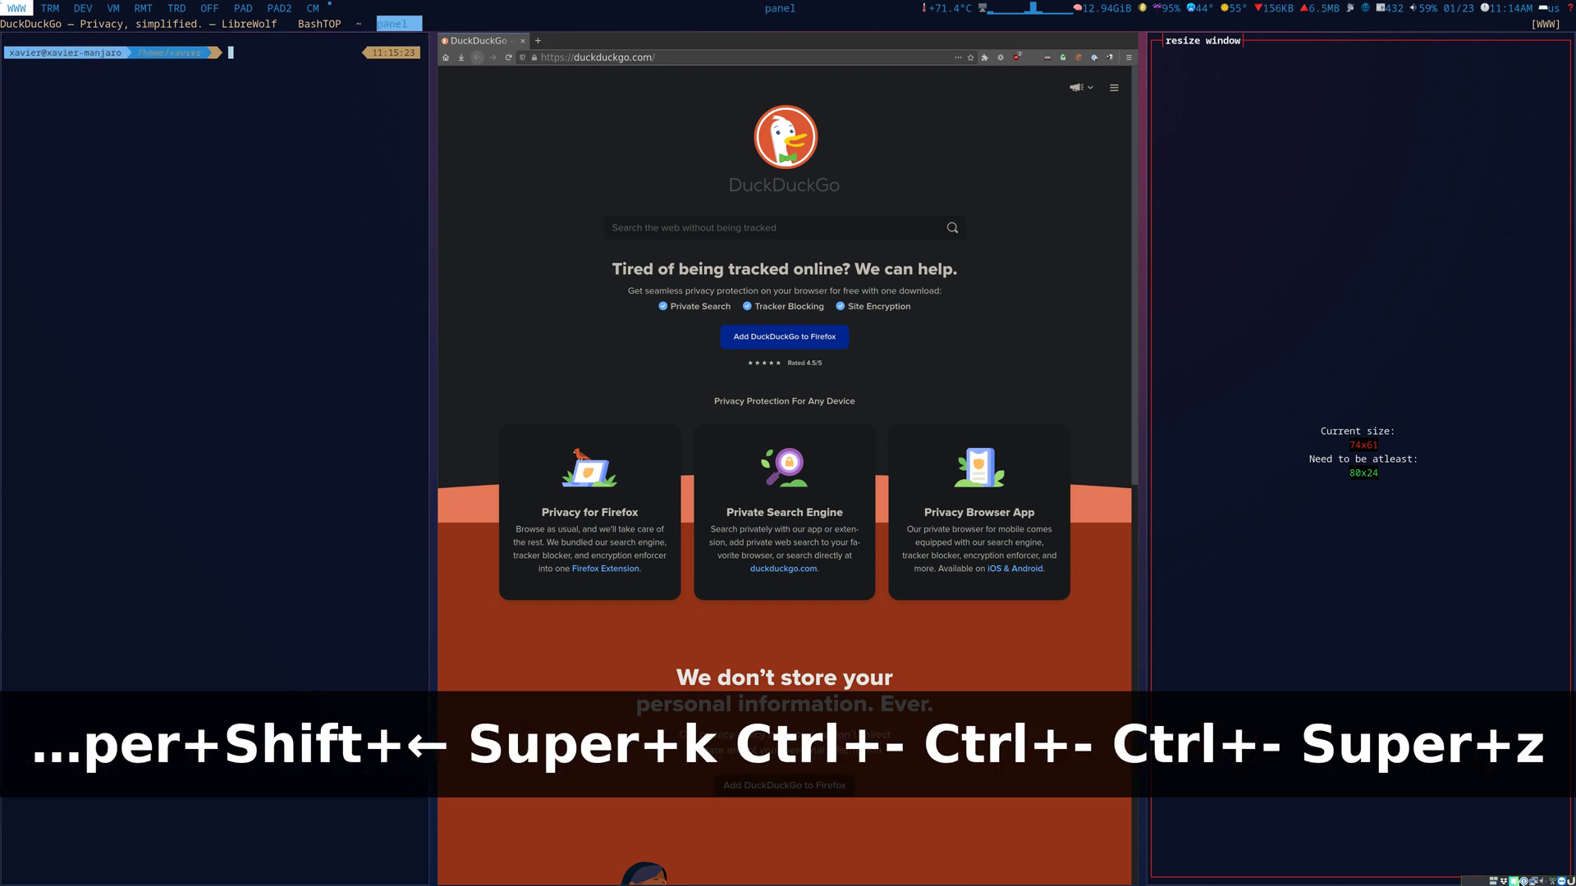
key(ctrl+minus)
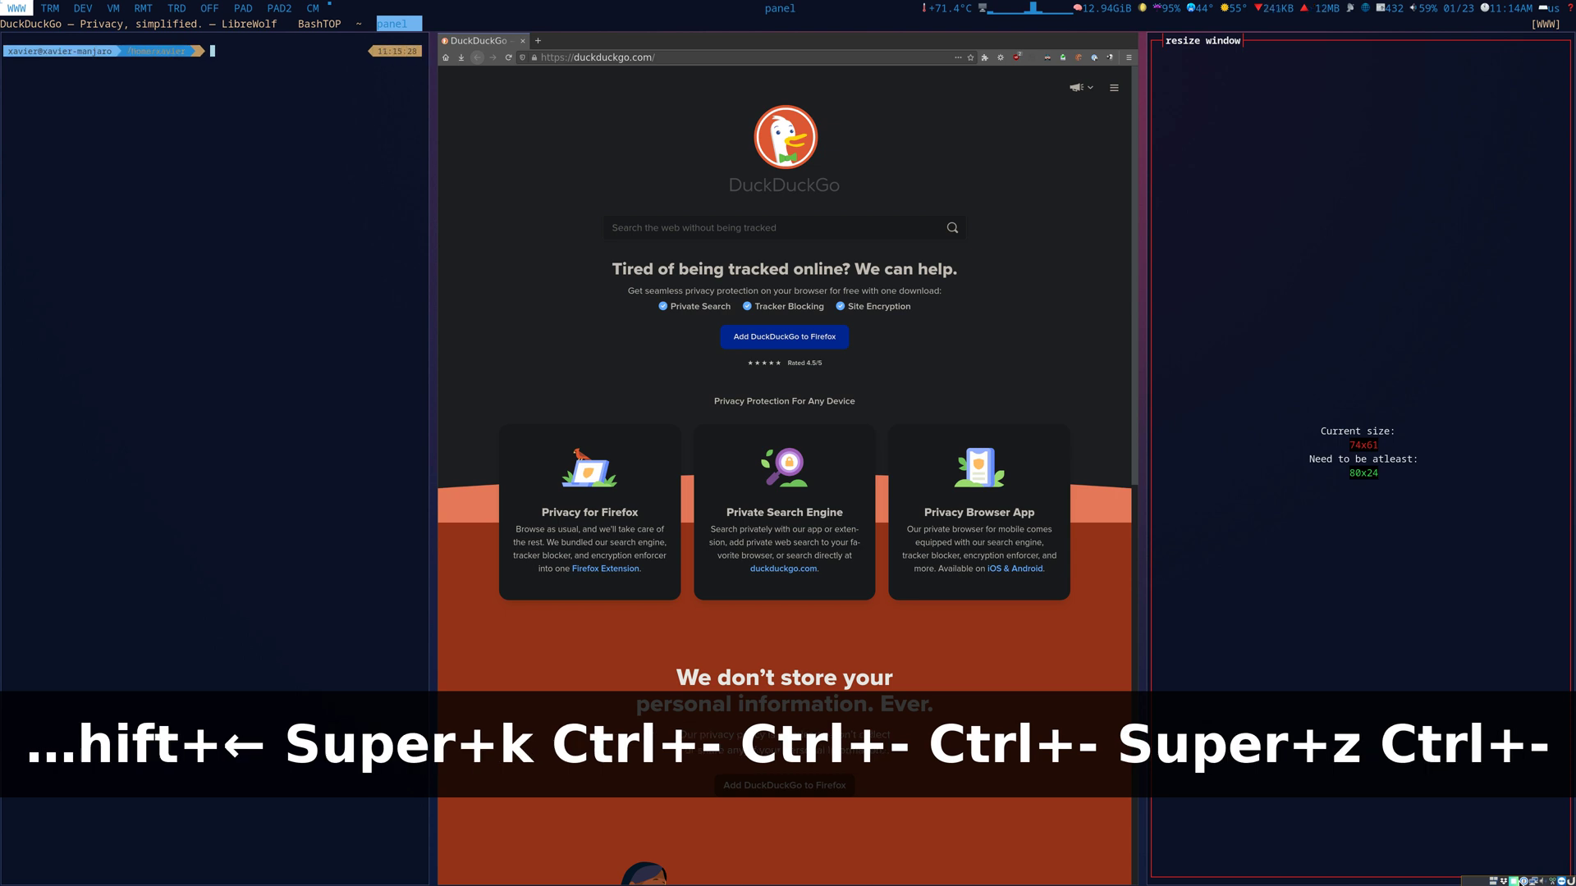
Step: Shrink BashTOP's text until its full system display fits in the side column
key(super+j)
key(super+k)
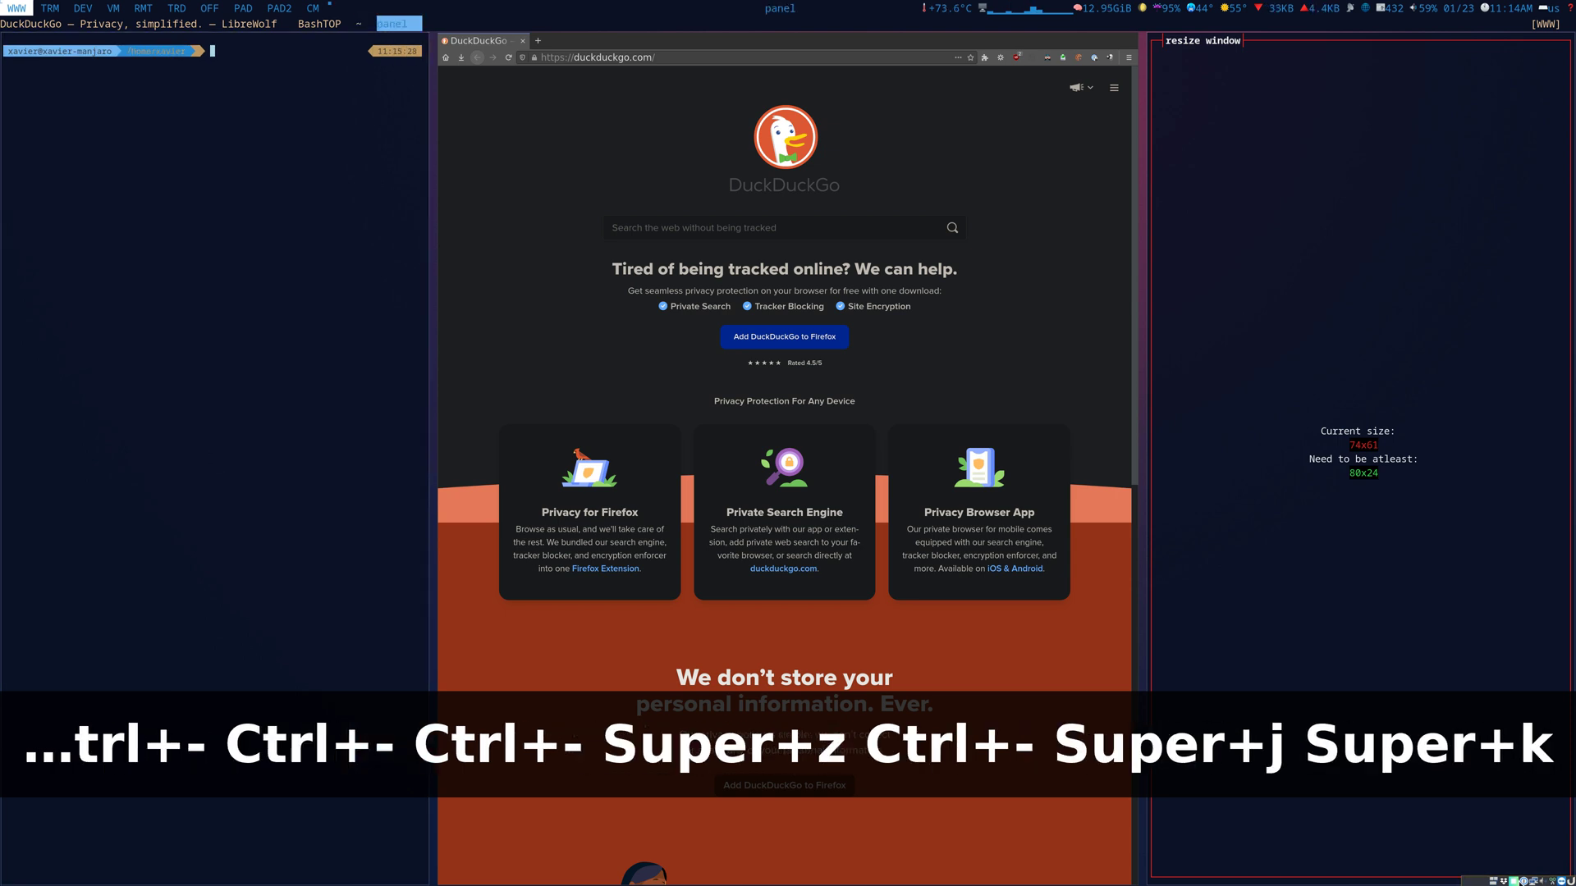
key(super+z)
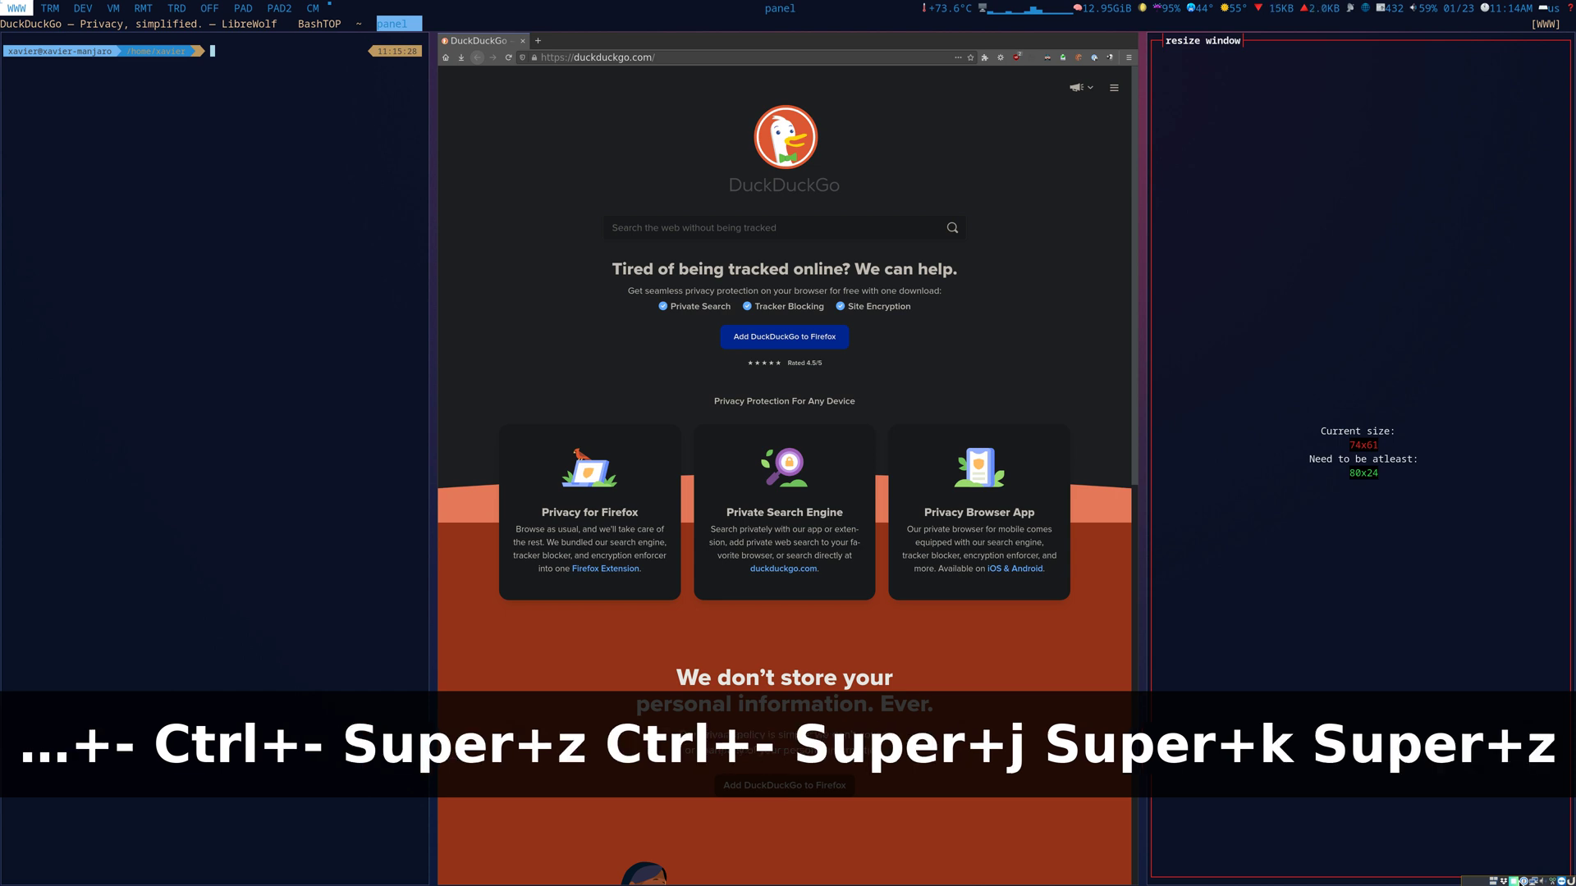
key(super+k)
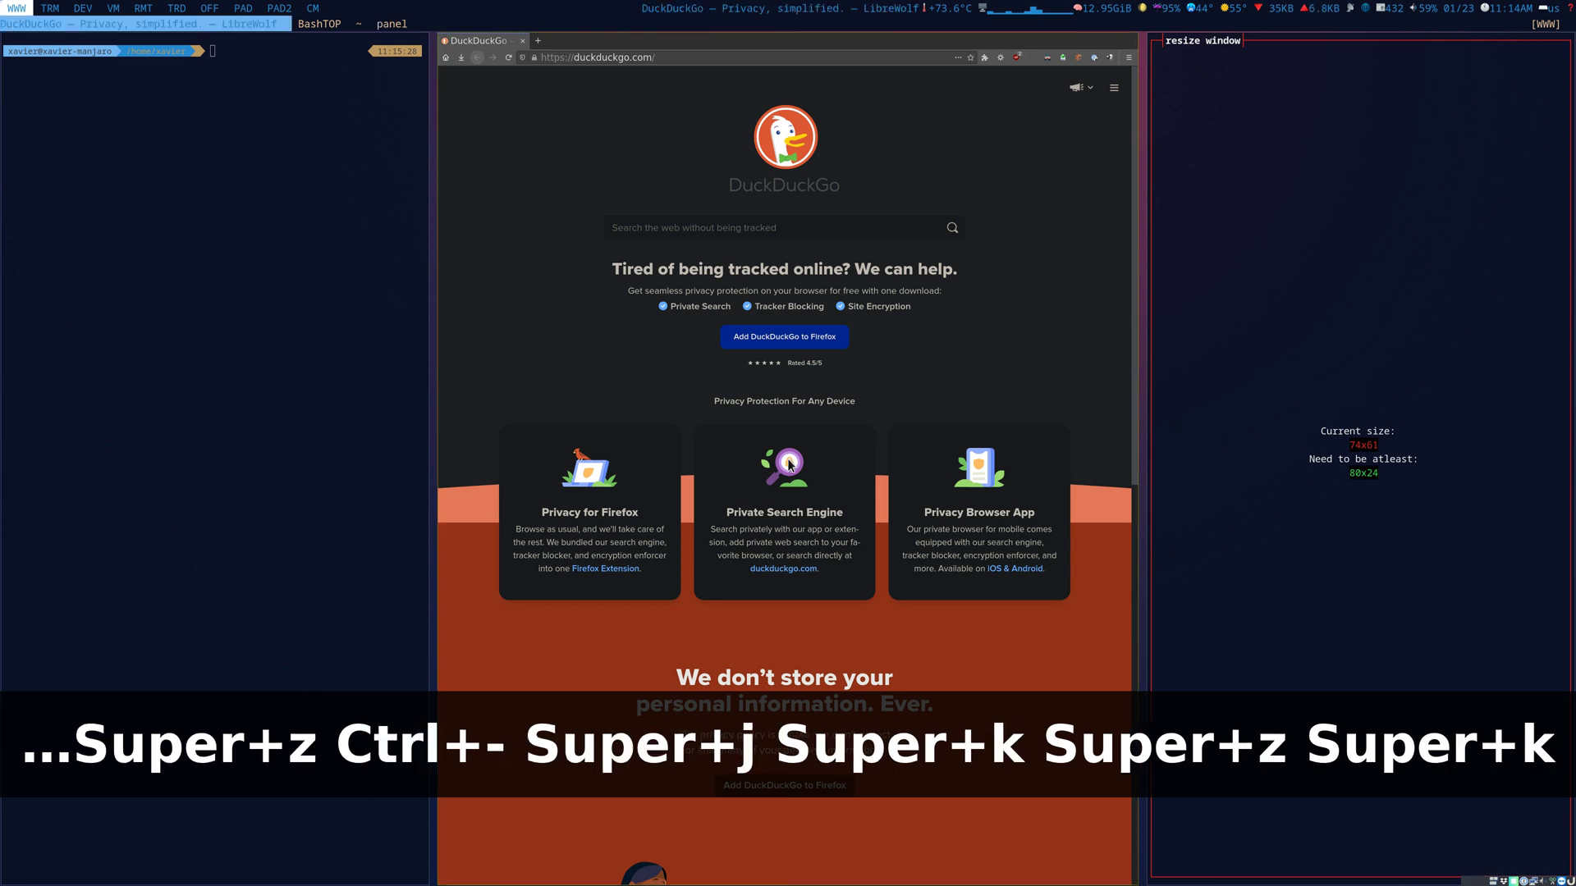
key(super+k)
key(ctrl+minus)
key(ctrl+minus)
key(ctrl+minus)
key(ctrl+minus)
key(ctrl+minus)
key(ctrl+minus)
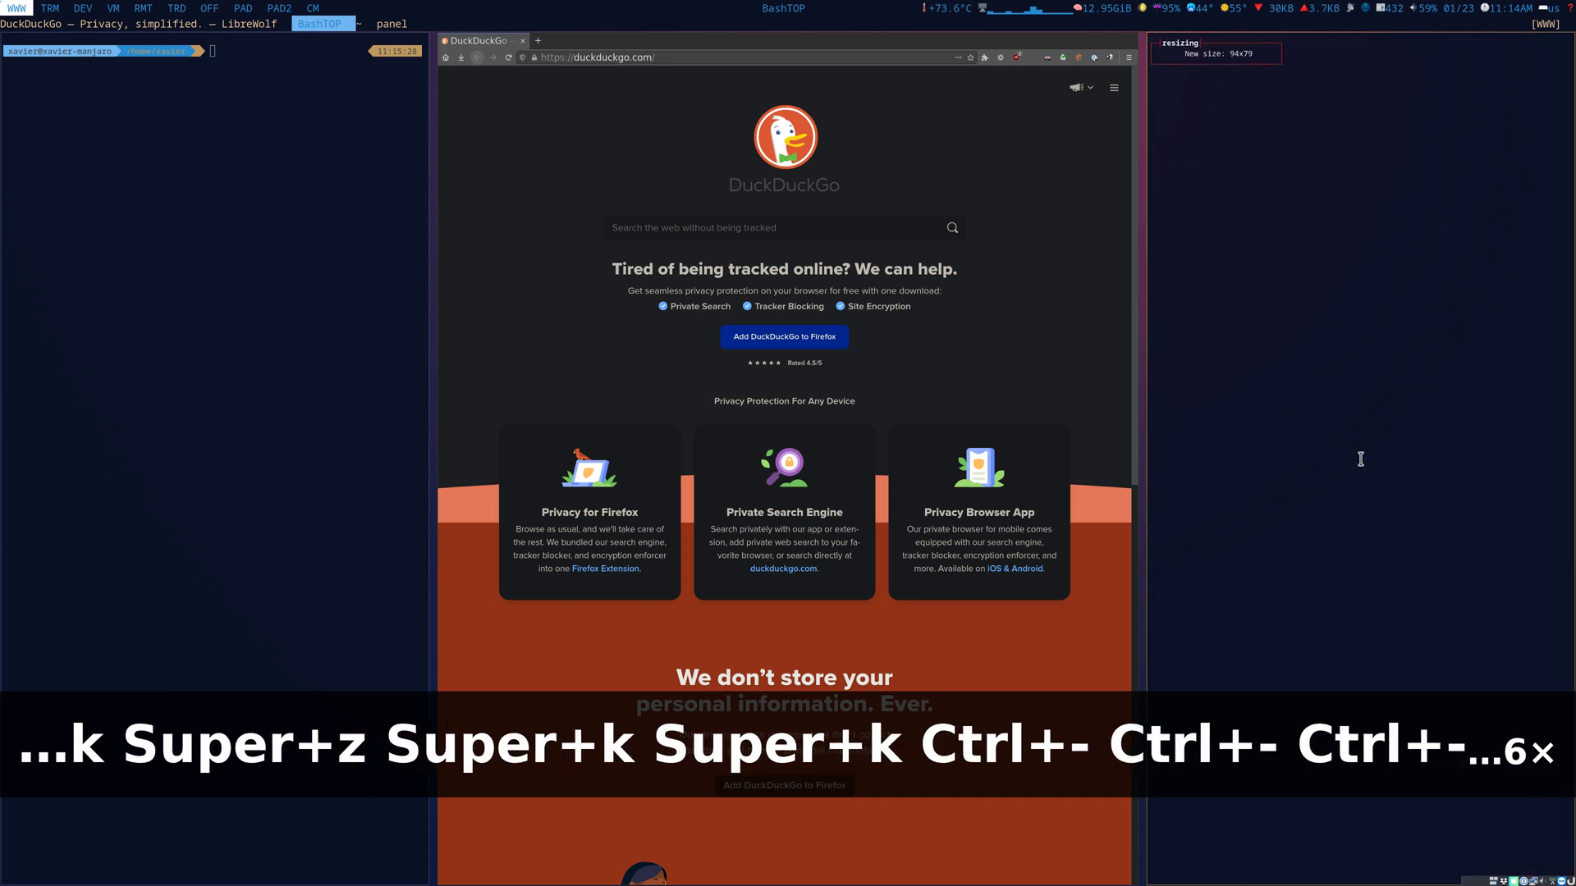
key(ctrl+minus)
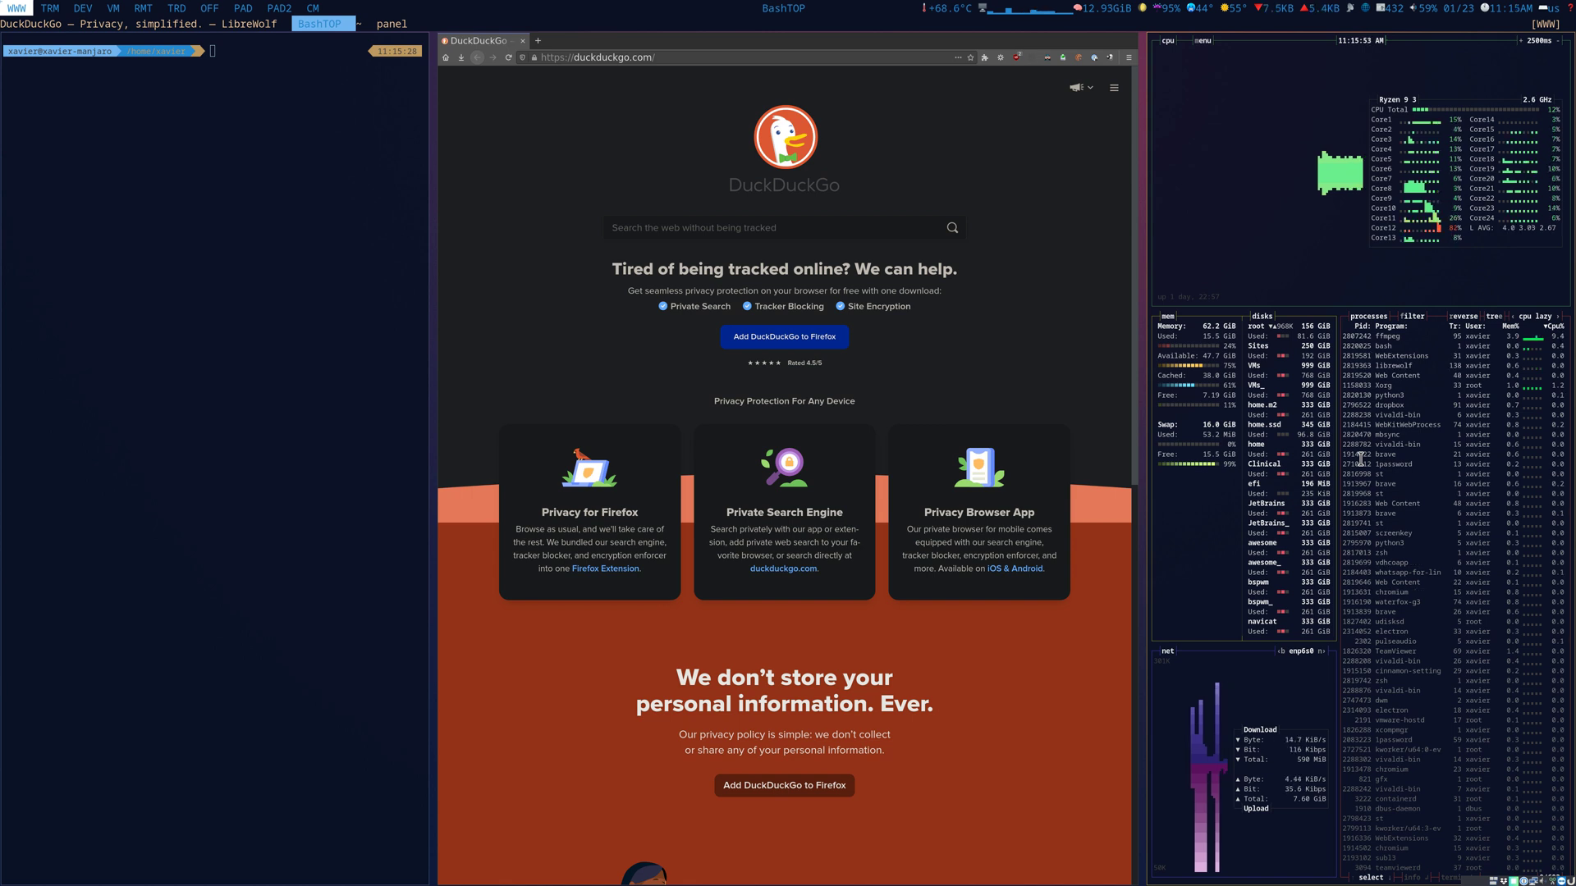
Step: Try a wider central column for LibreWolf between the terminal and BashTOP
key(super+a)
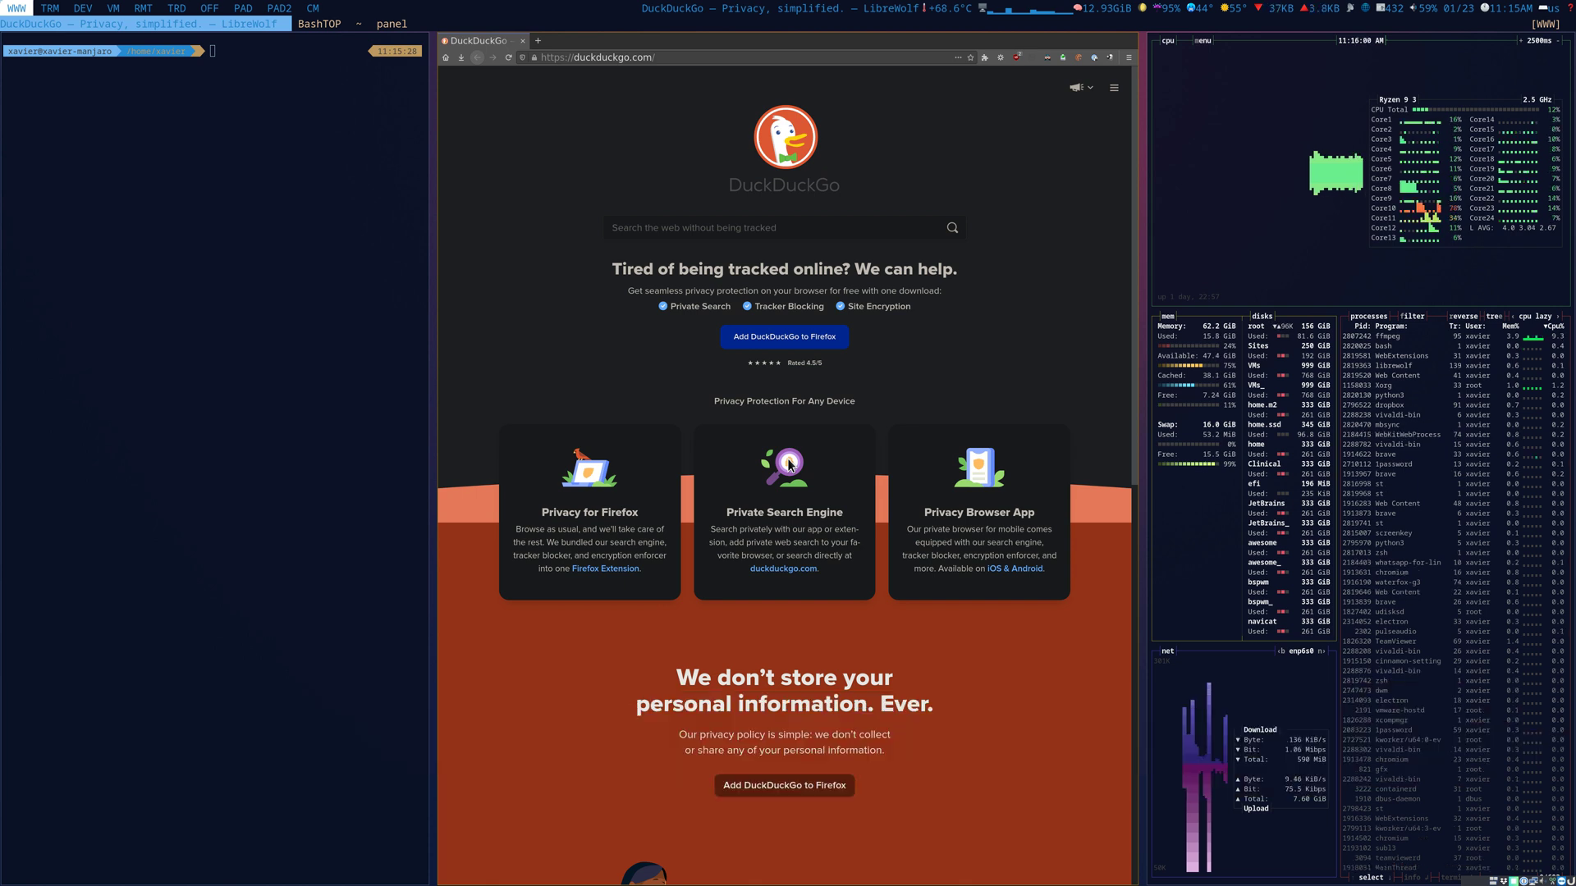
key(super+k)
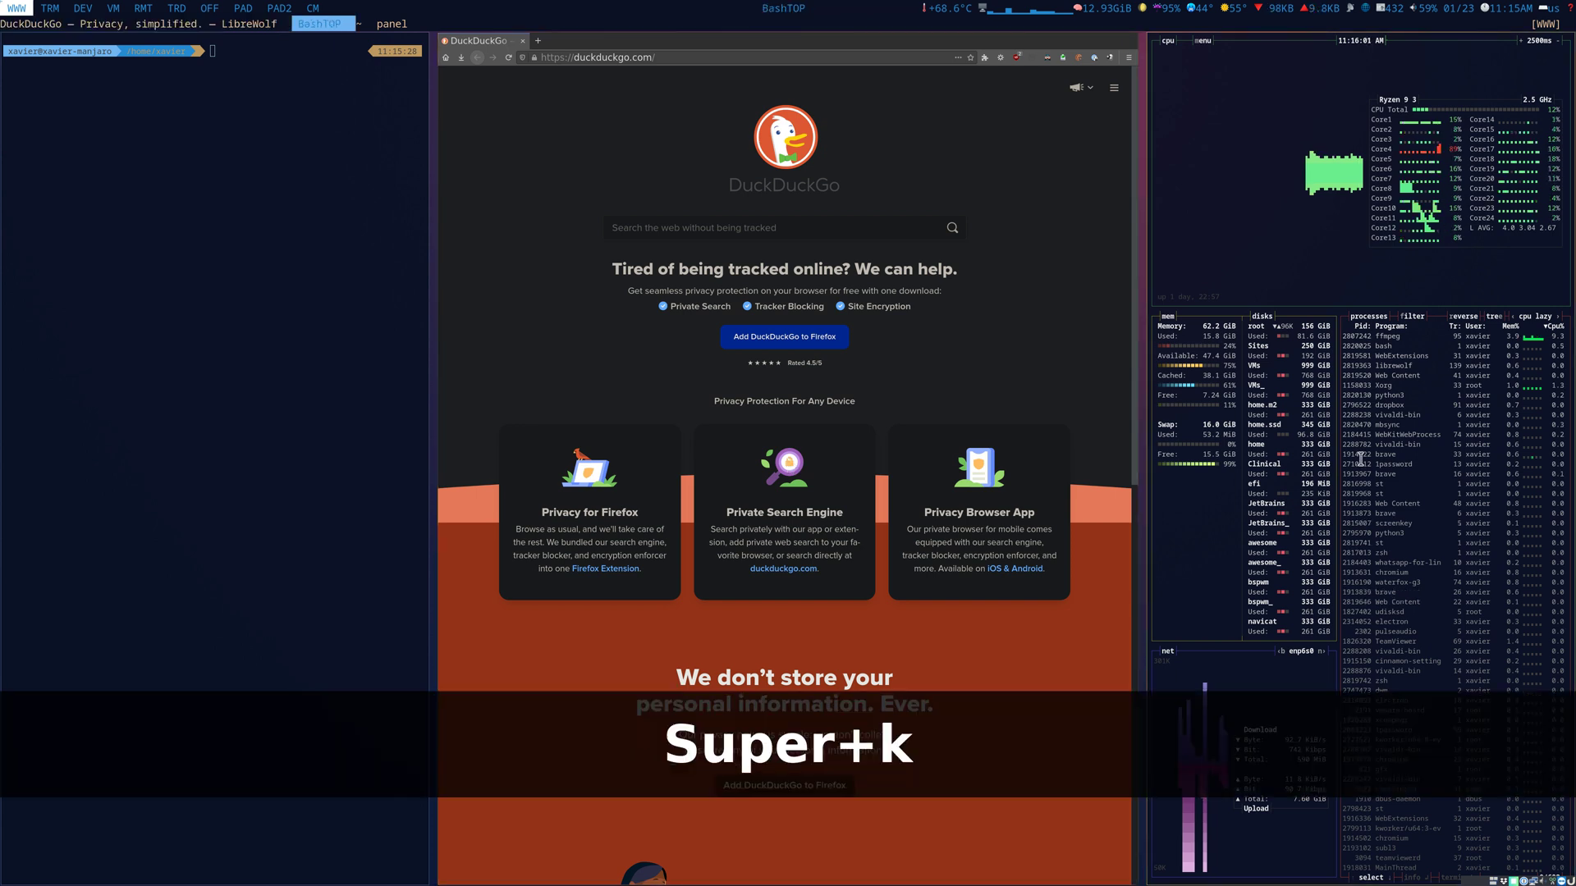
key(super+j)
key(super+j)
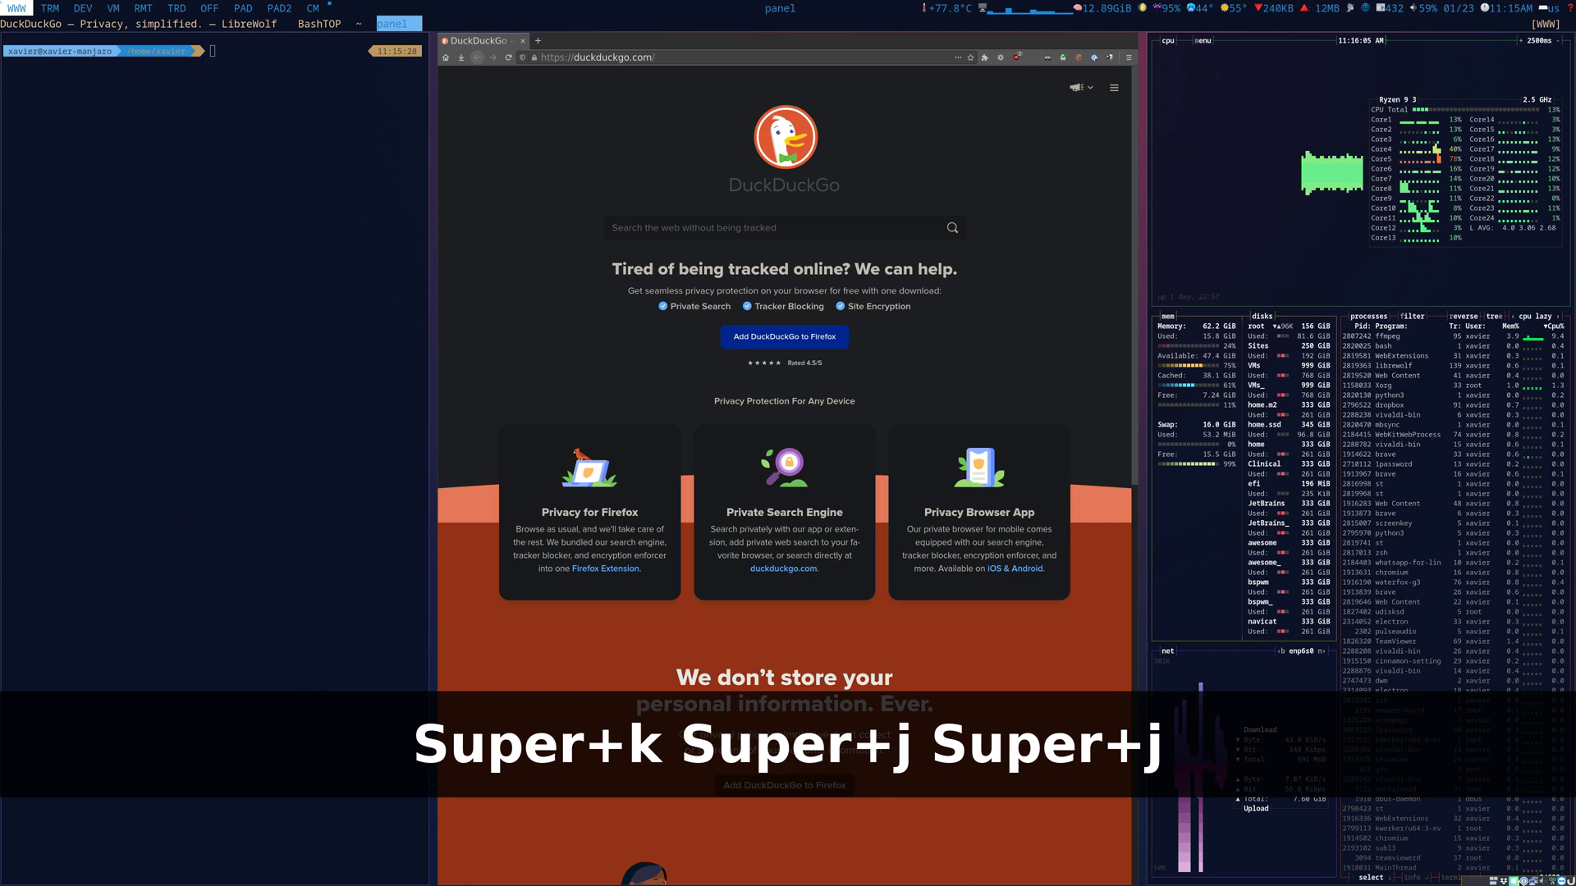
key(super+shift+Left)
key(super+shift+Right)
key(super+shift+Right)
key(super+shift+Right)
key(super+shift+Right)
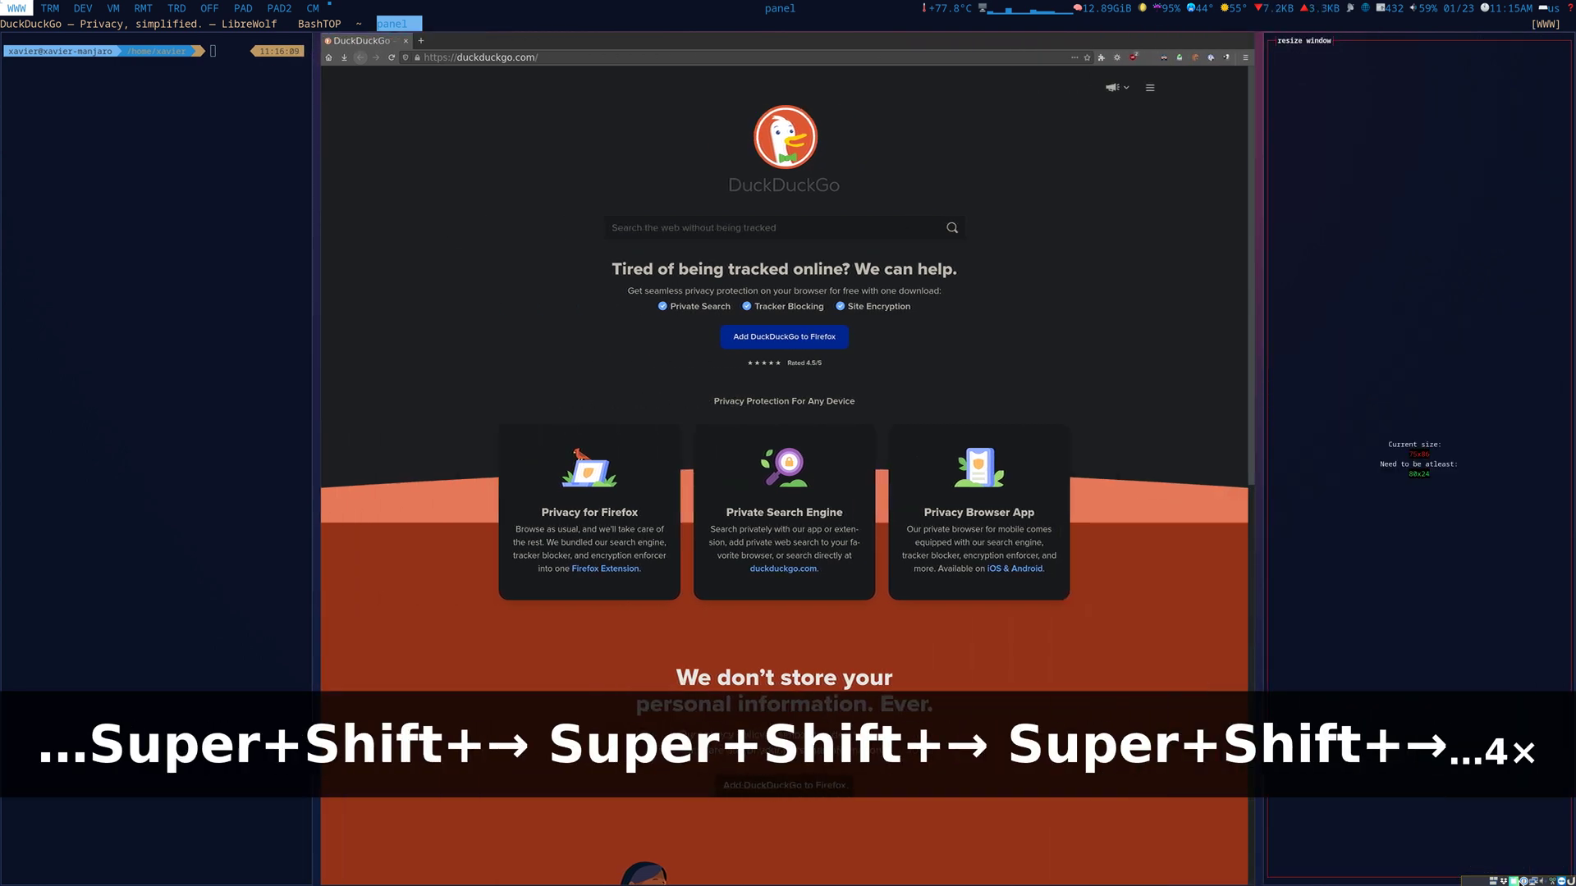
key(super+shift+Right)
key(super+shift+Left)
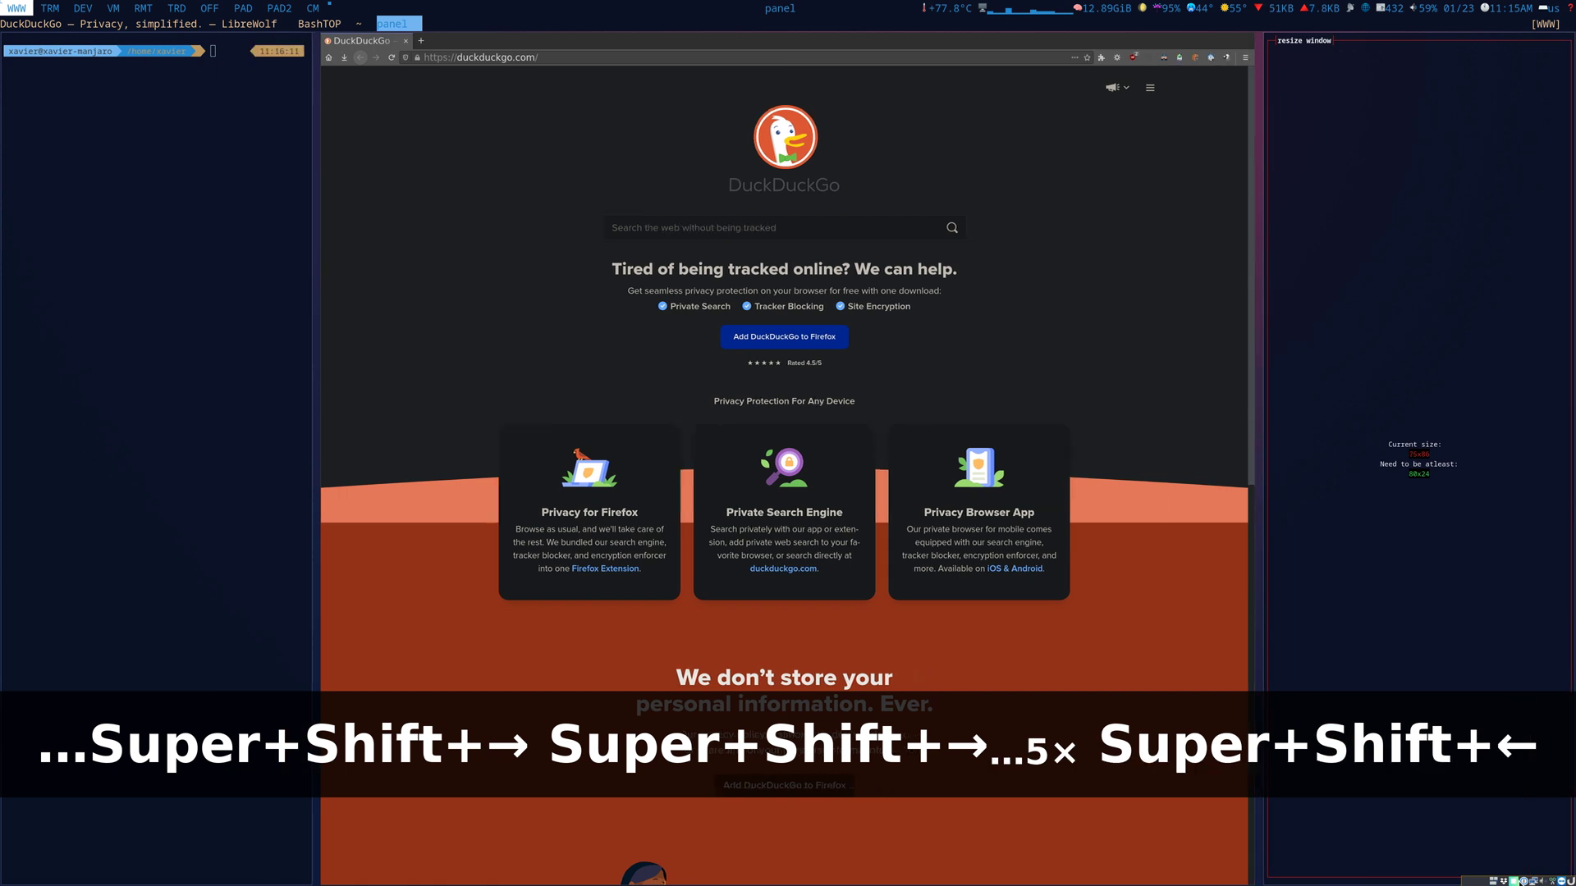
key(super+j)
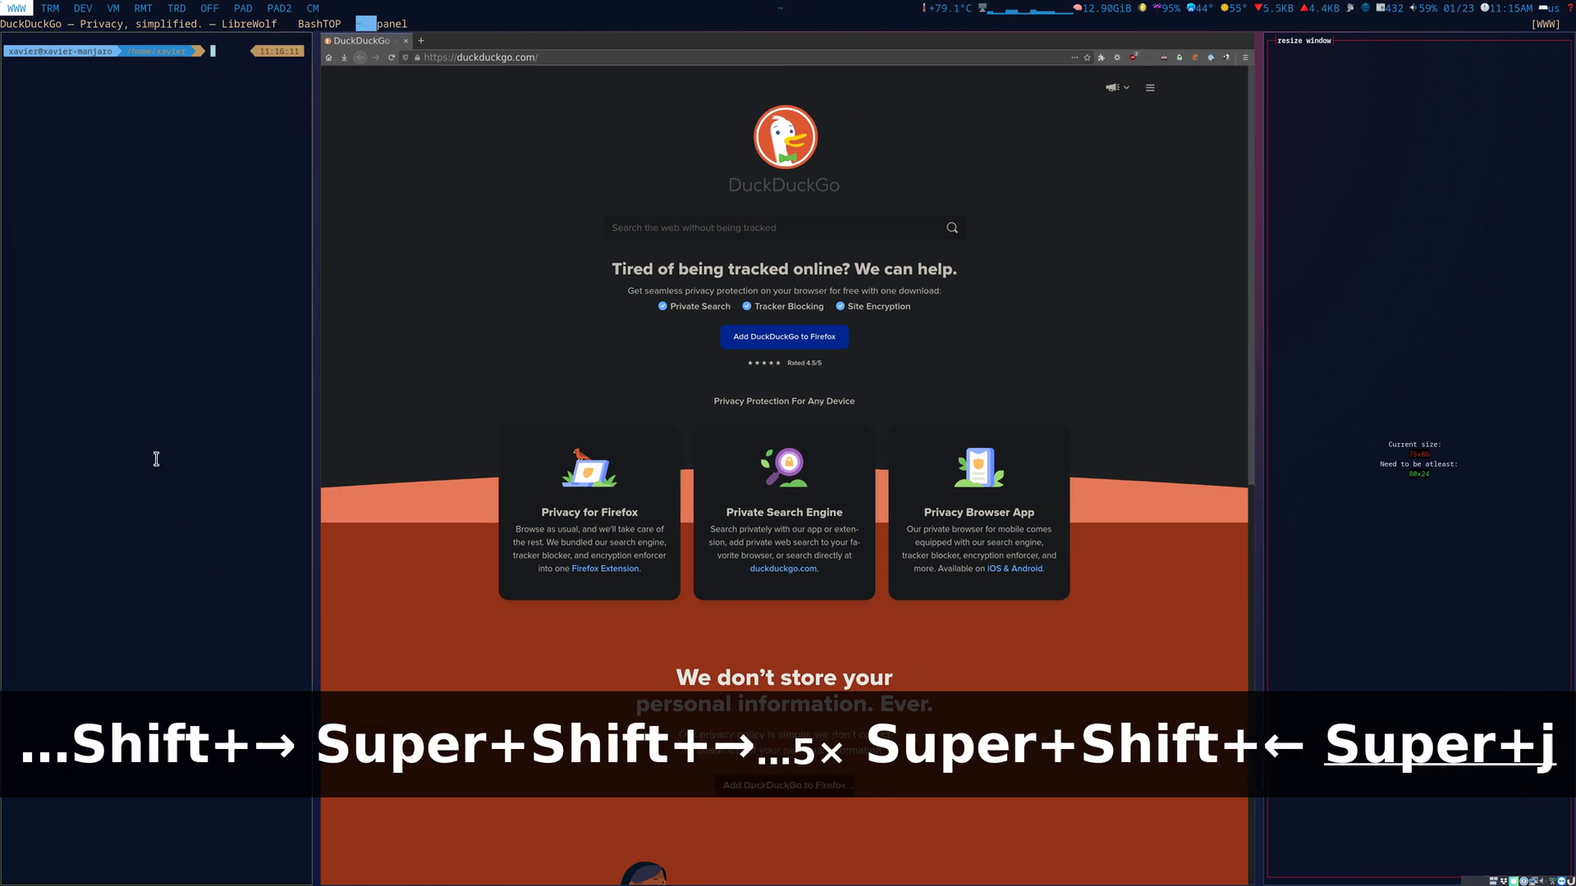
key(super+shift+Left)
key(super+shift+Right)
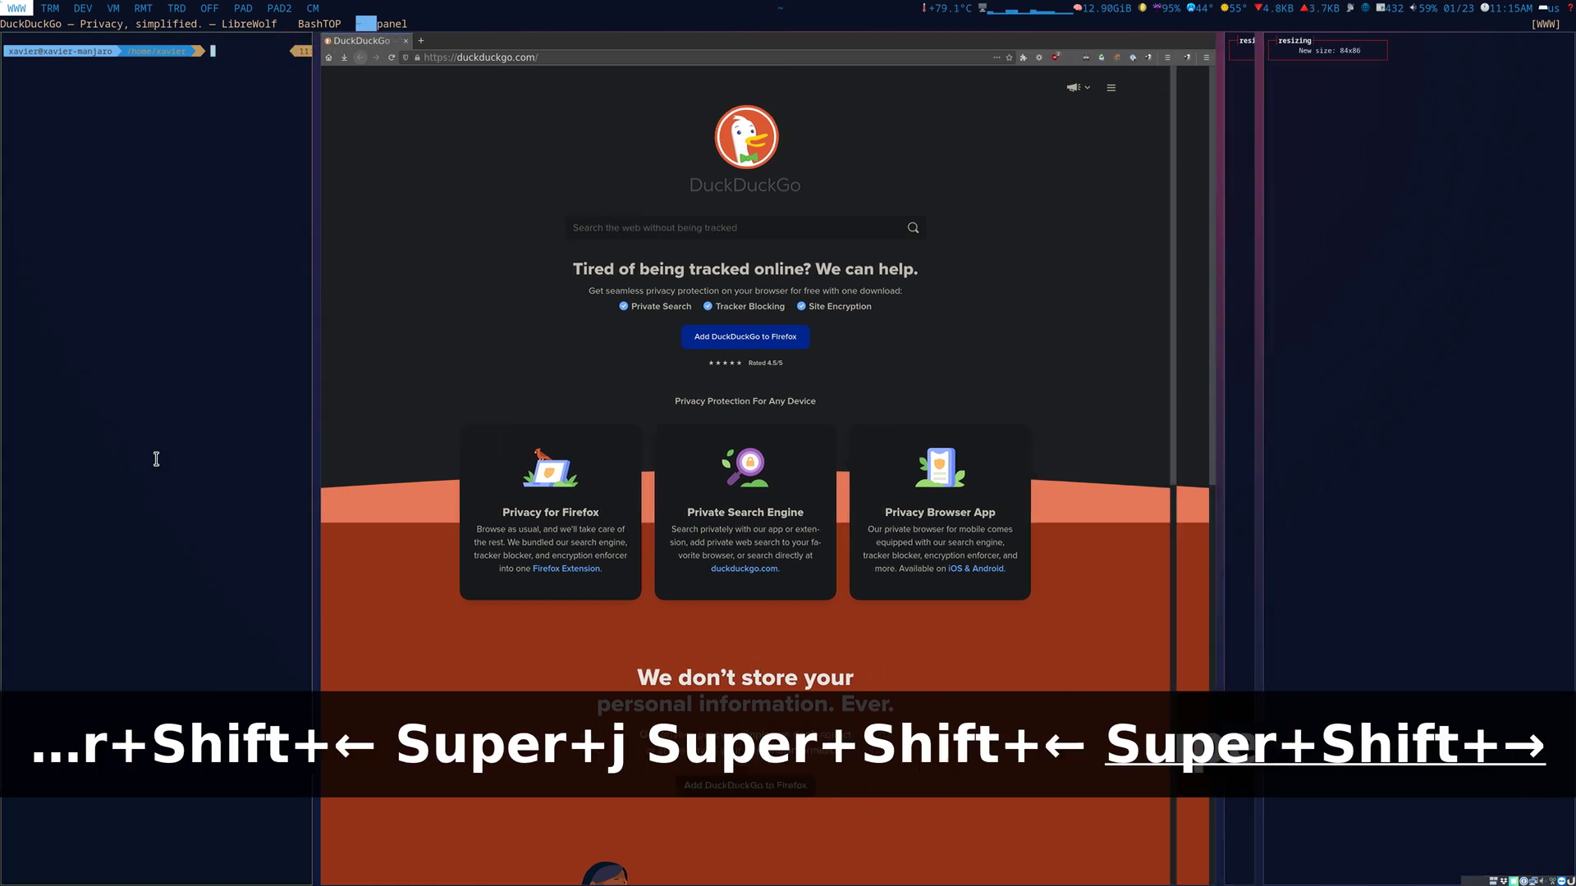
key(super+shift+Right)
key(super+shift+Right)
key(super+shift+Left)
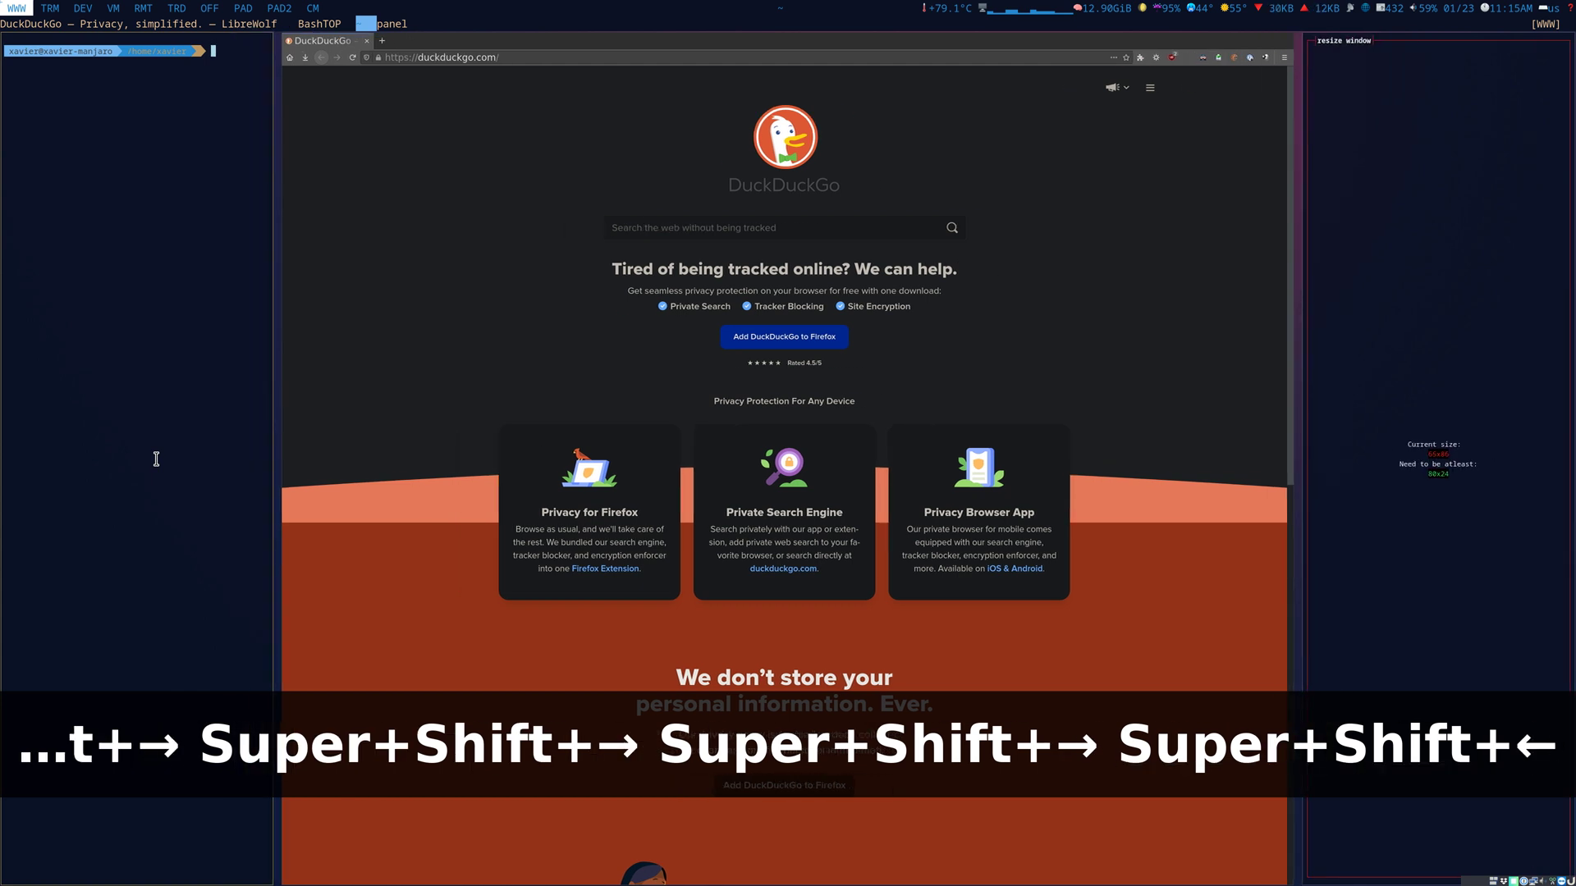
Step: Narrow the central LibreWolf column again so that BashTOP has enough room for its display
key(super+k)
key(super+k)
key(super+k)
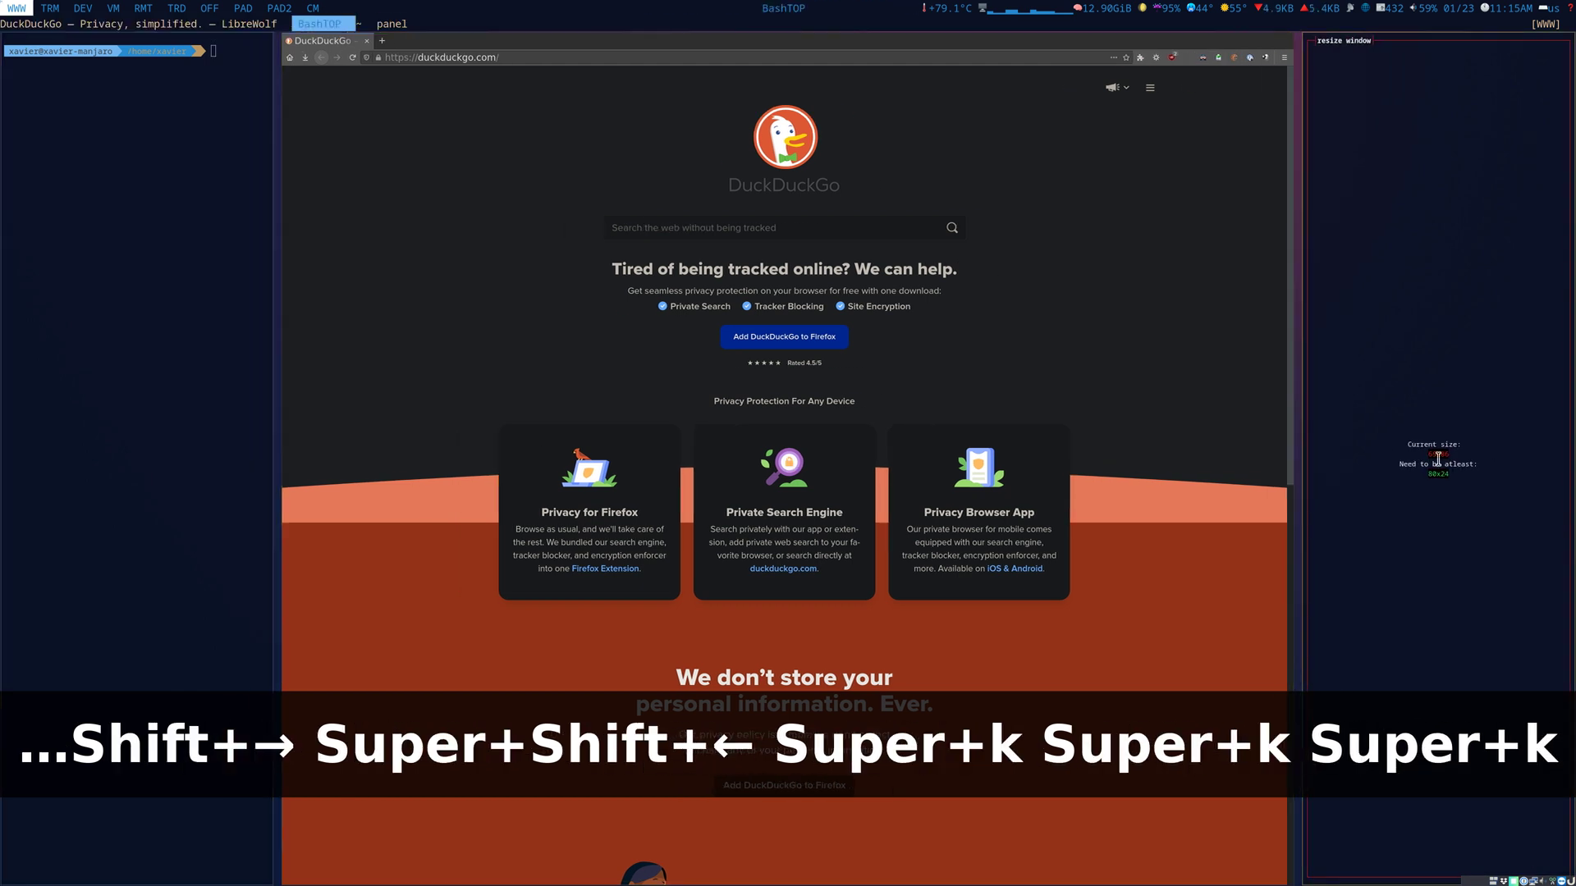
key(super+shift+Left)
key(super+shift+Left)
key(super+shift+Left)
key(super+shift+Left)
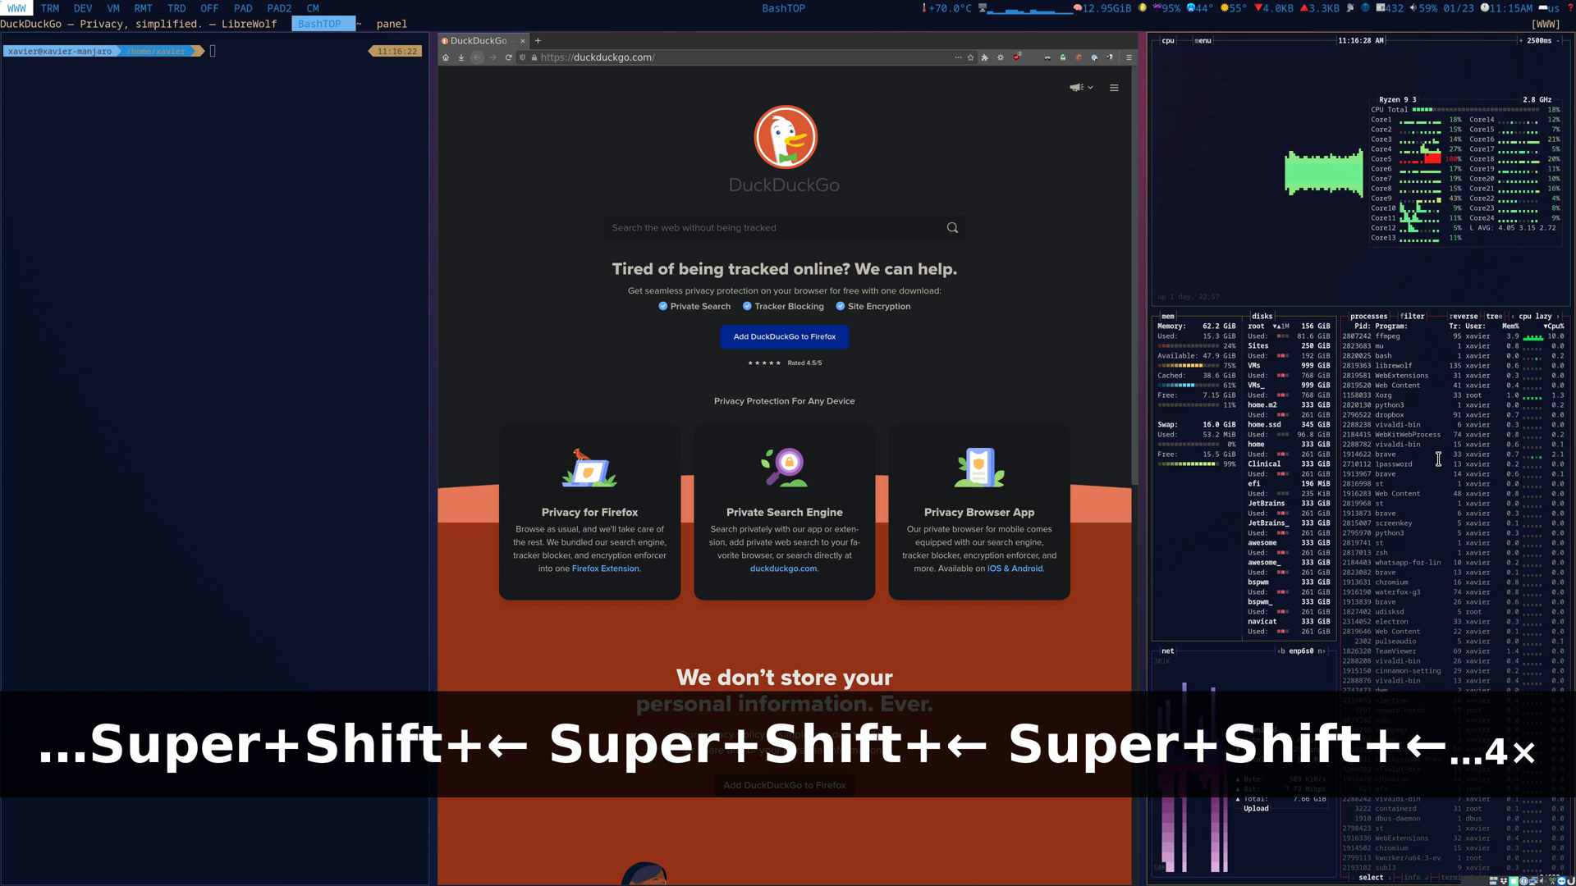
Step: Check the version number in the About LibreWolf window and close that window
key(super+a)
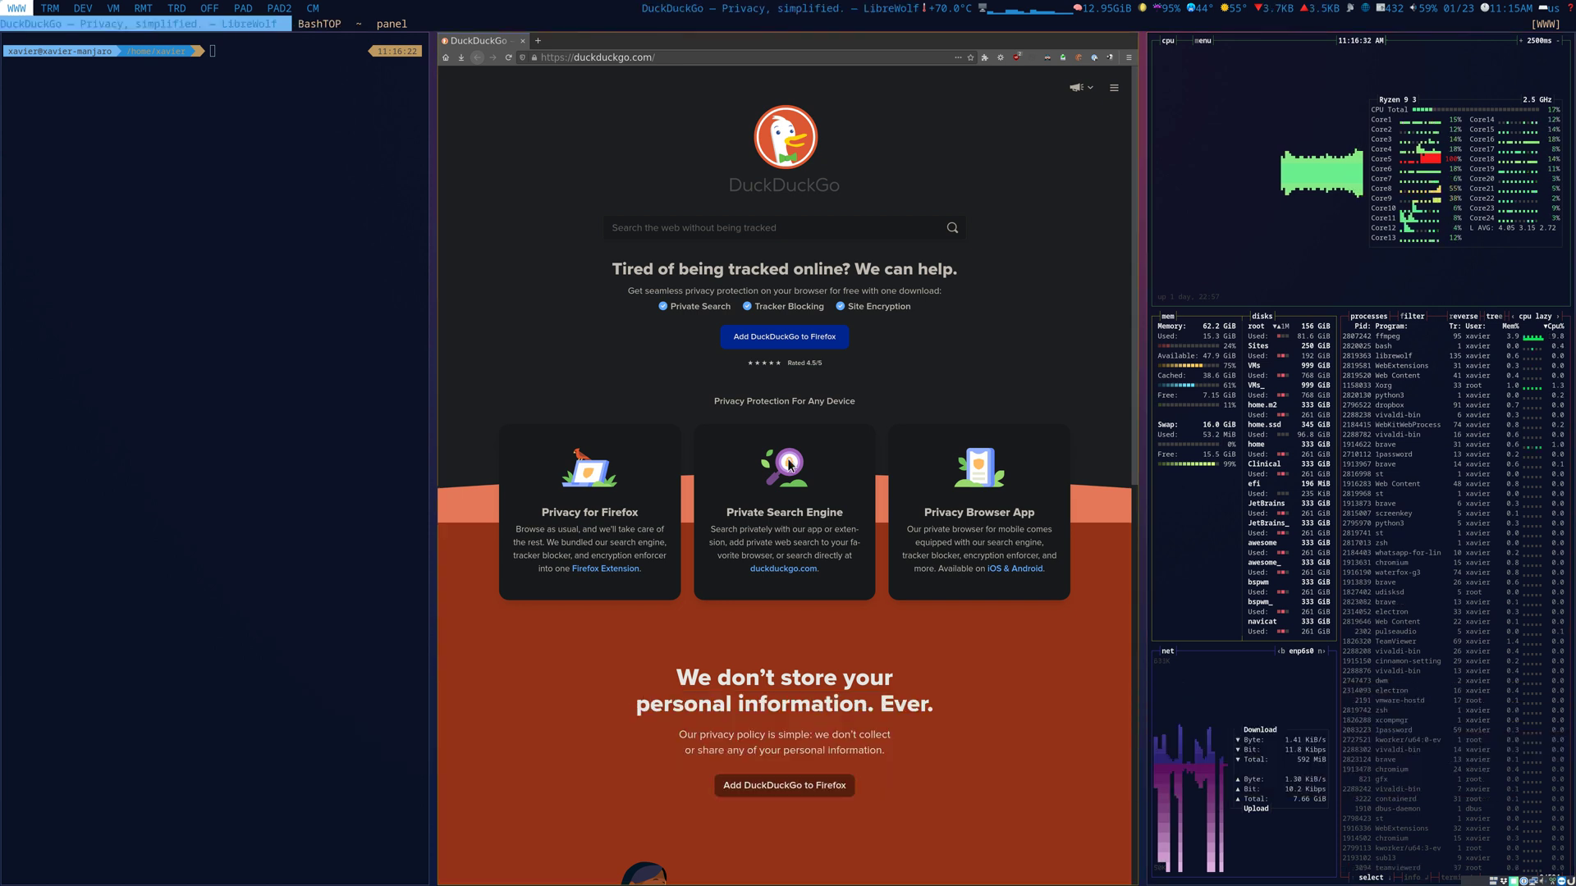
click(1128, 57)
click(960, 350)
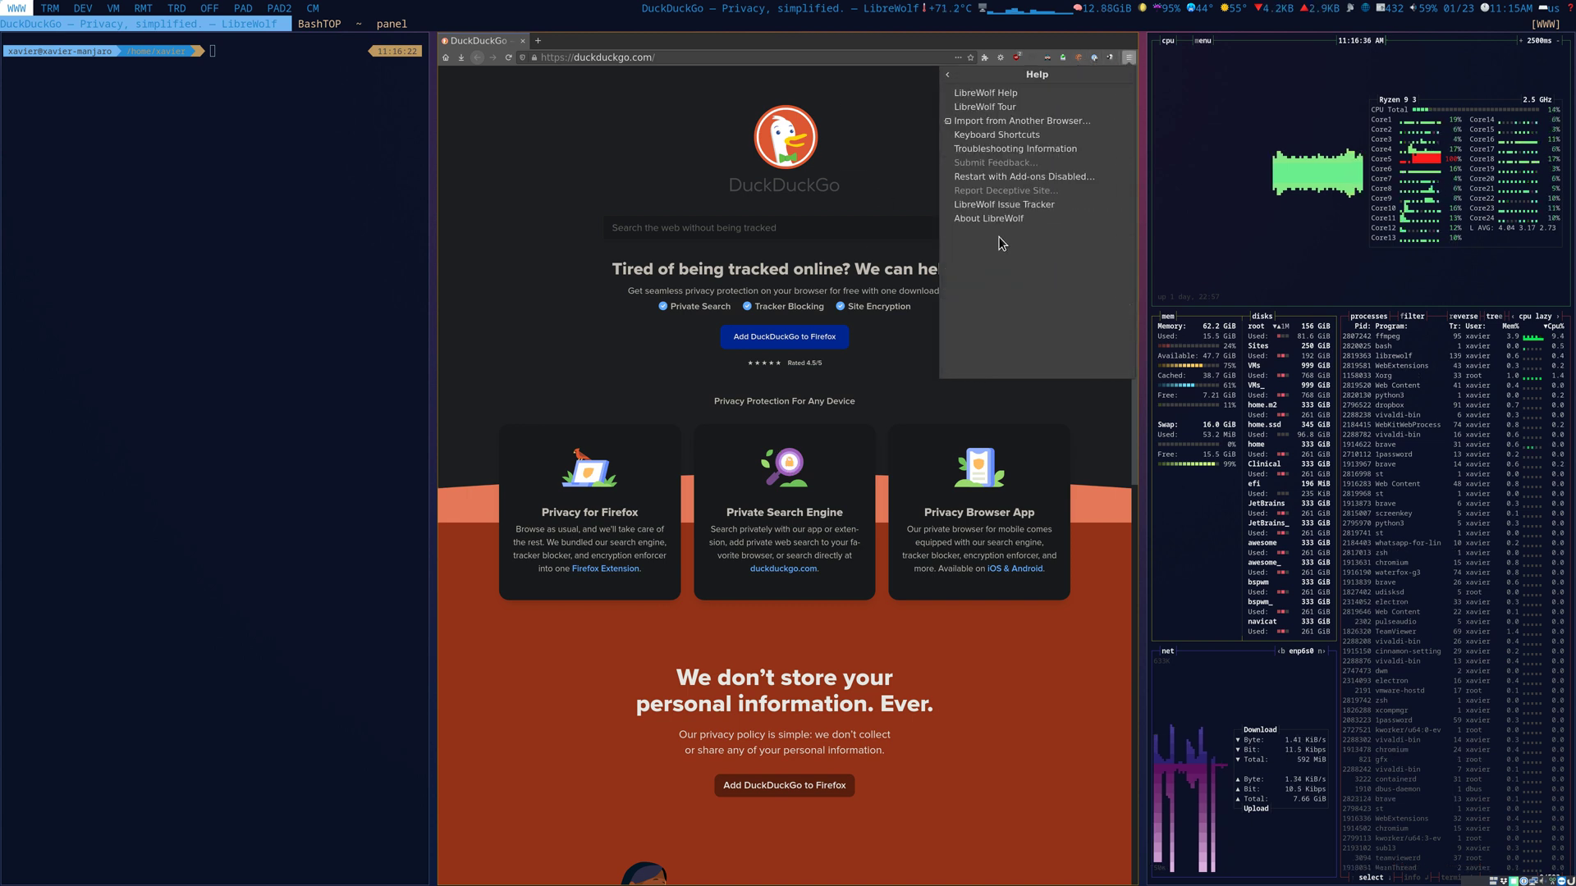
click(990, 219)
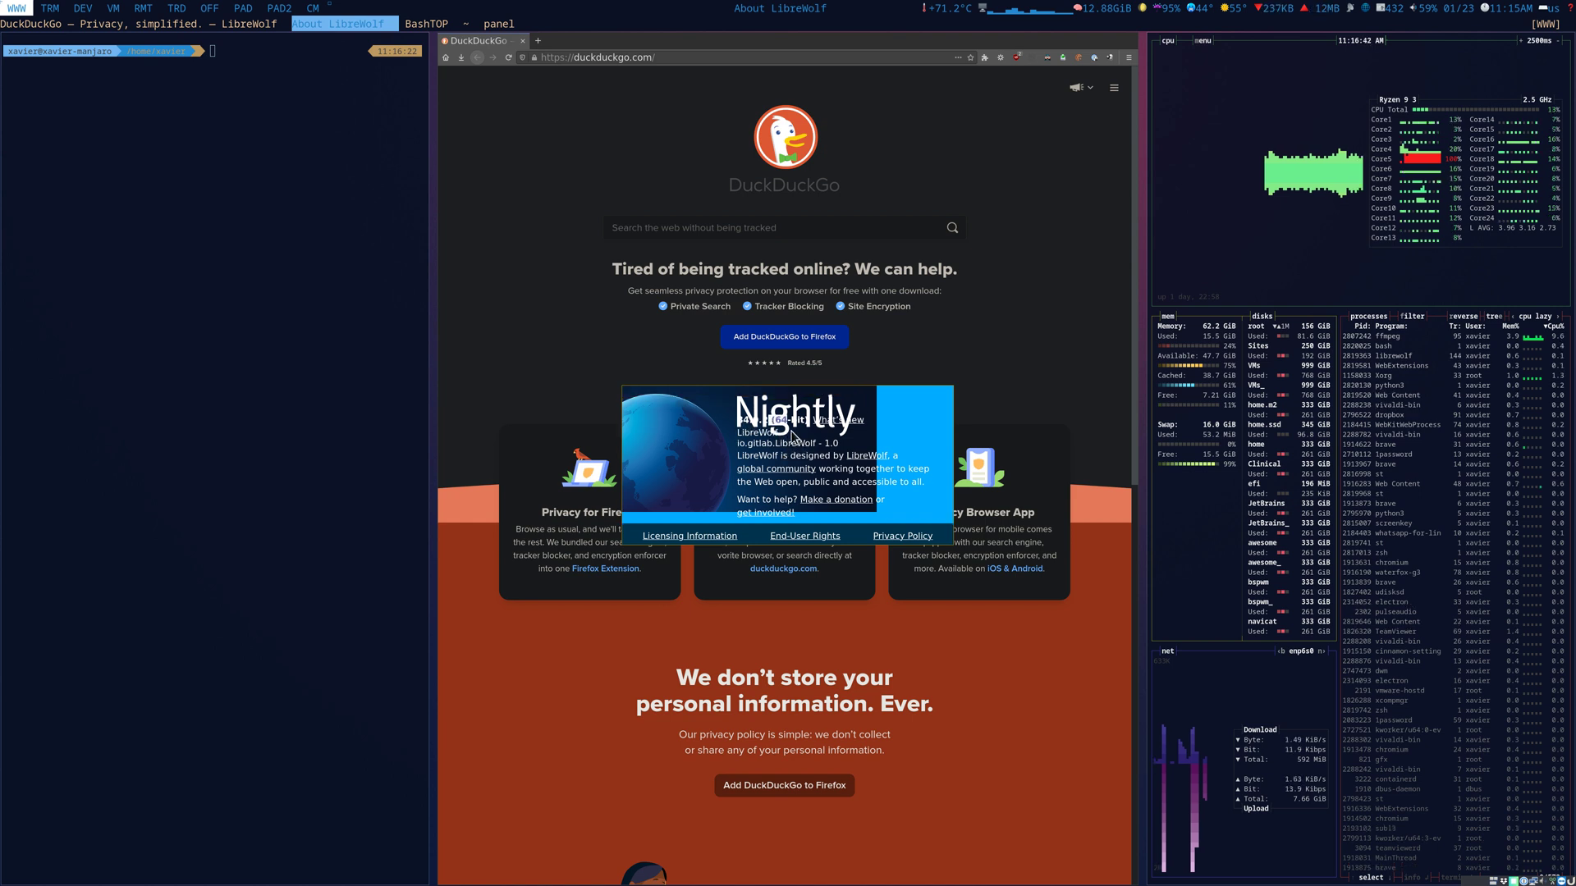
drag(739, 419, 786, 435)
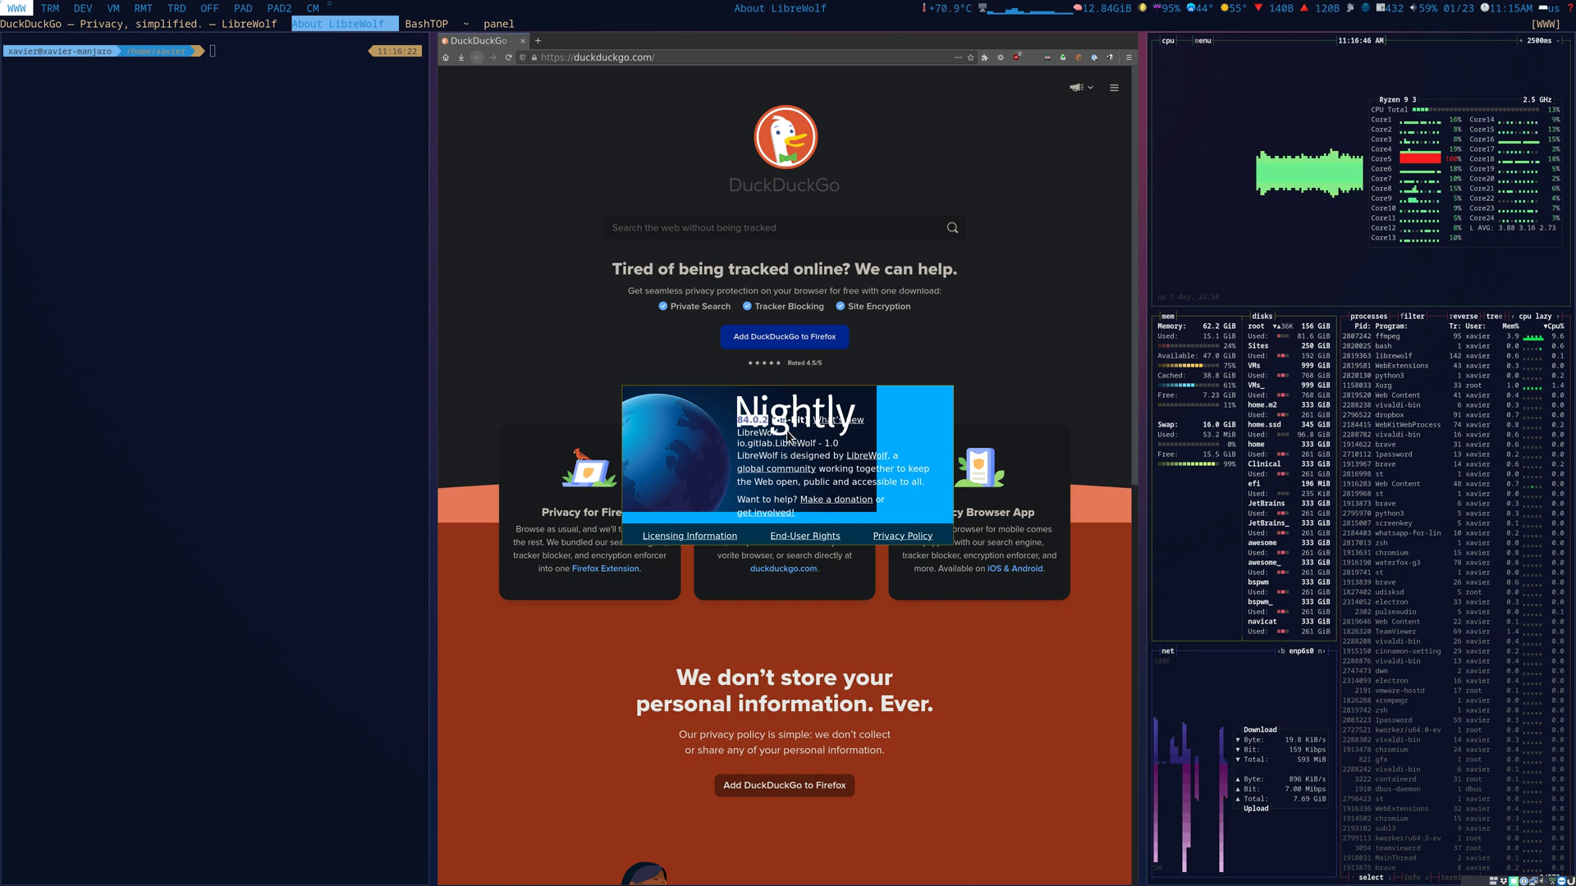
key(super+c)
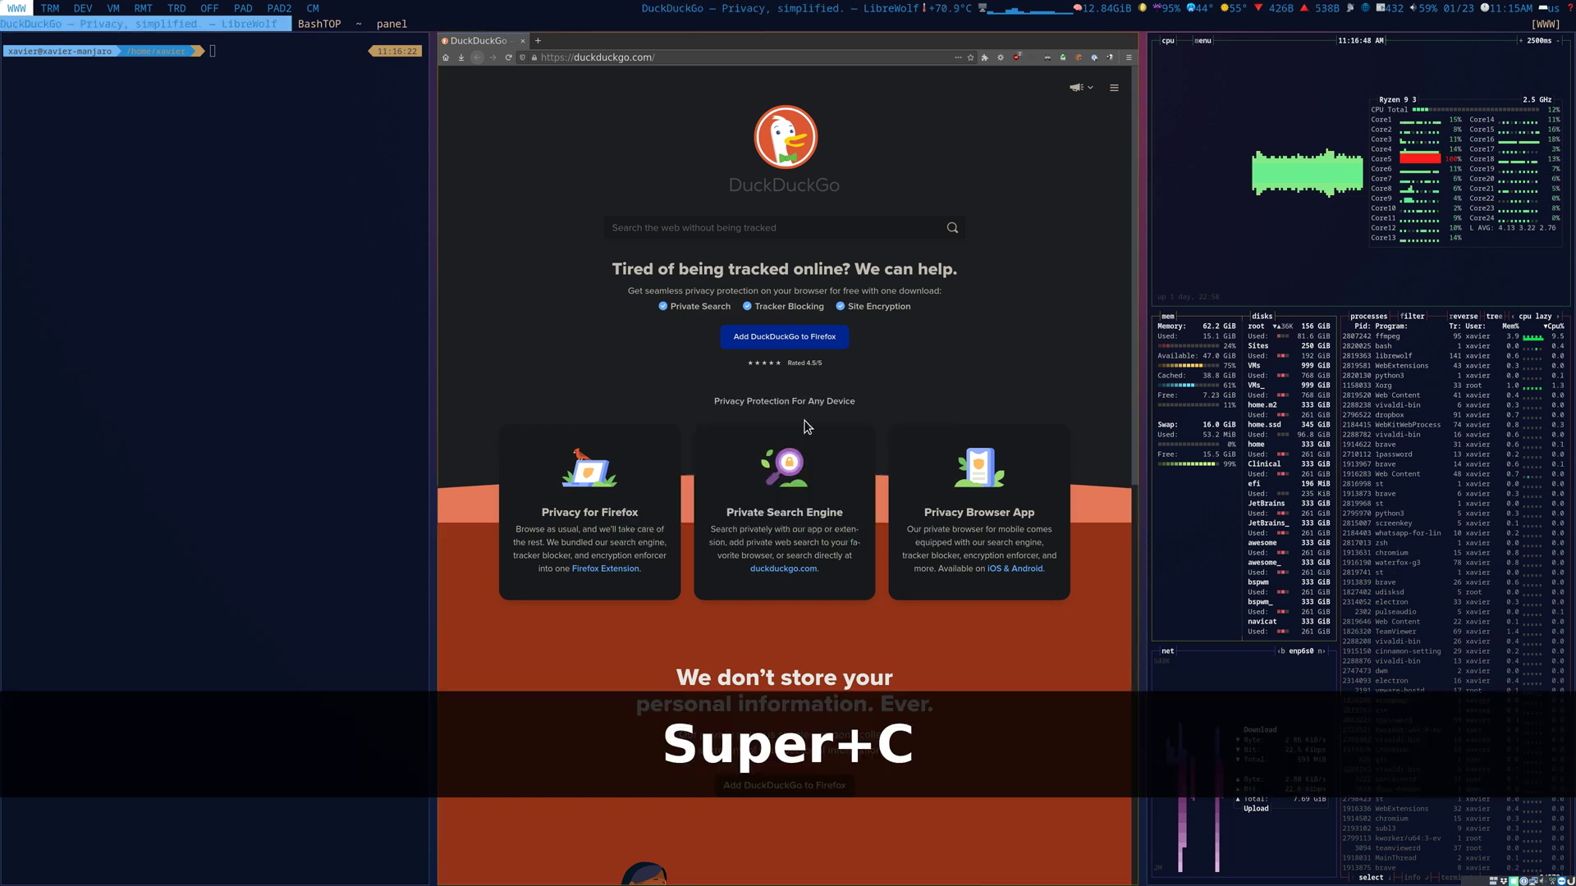
Step: Switch LibreWolf to full-screen mode within its column, and move the focus to the BashTOP window
click(1128, 57)
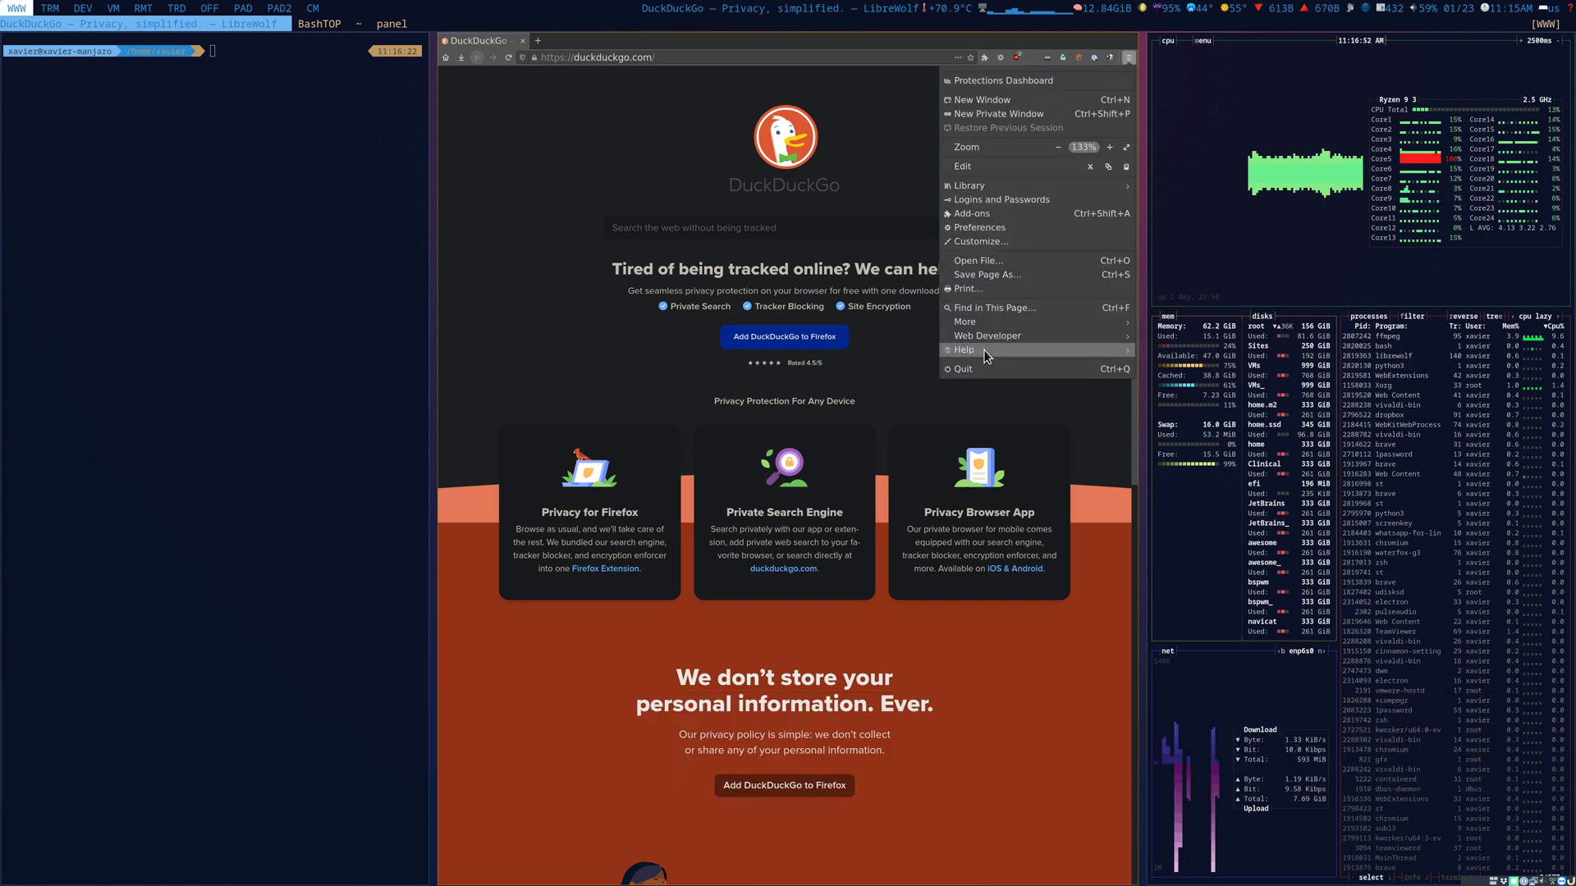
click(1008, 398)
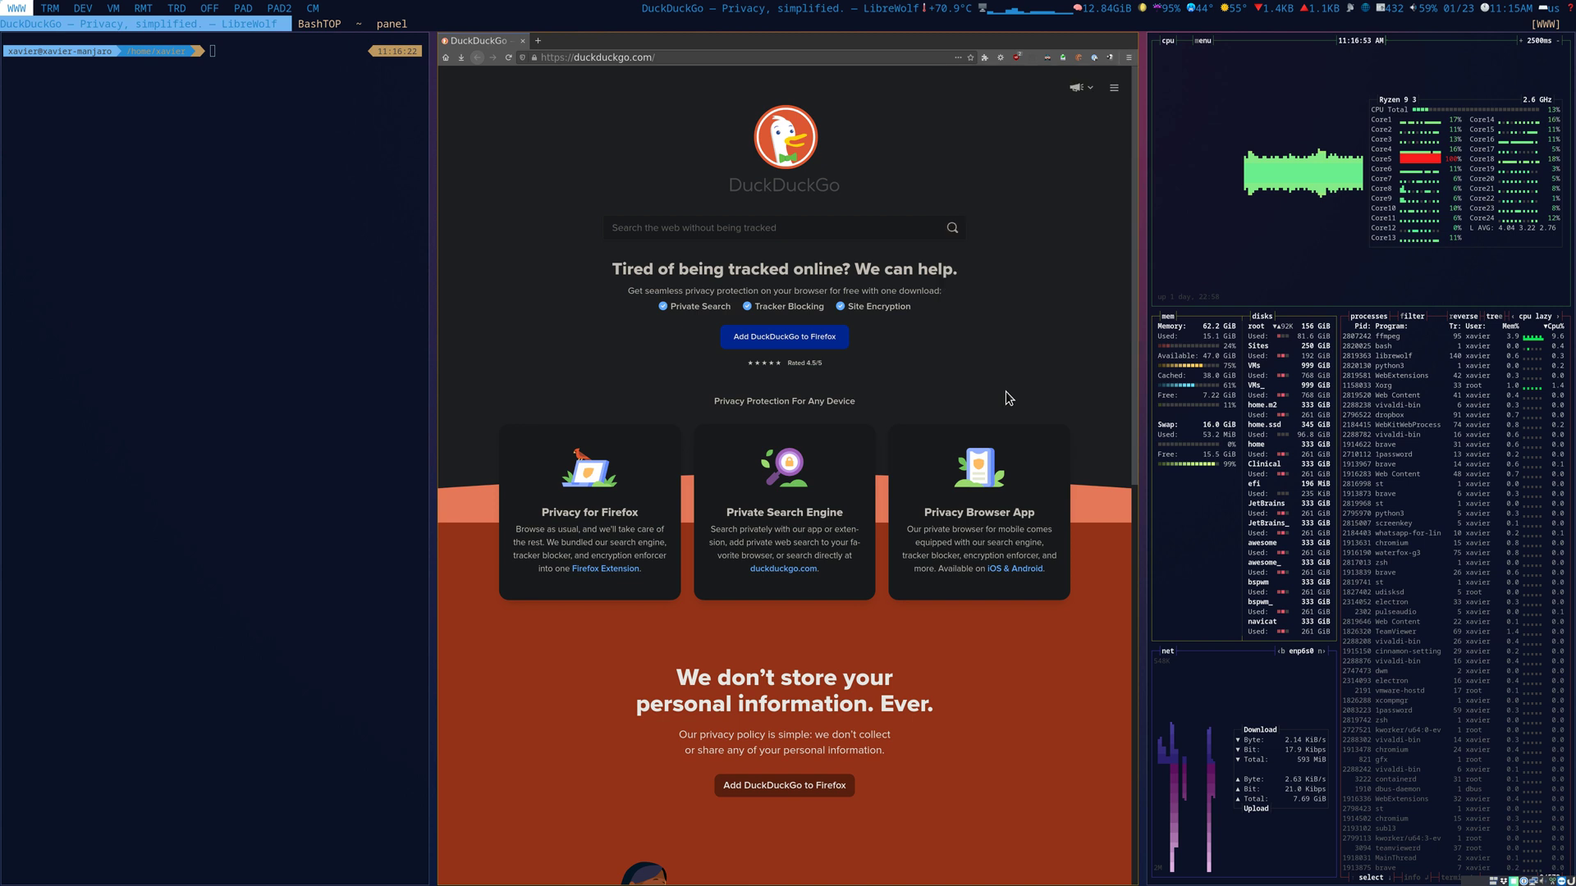
key(F11)
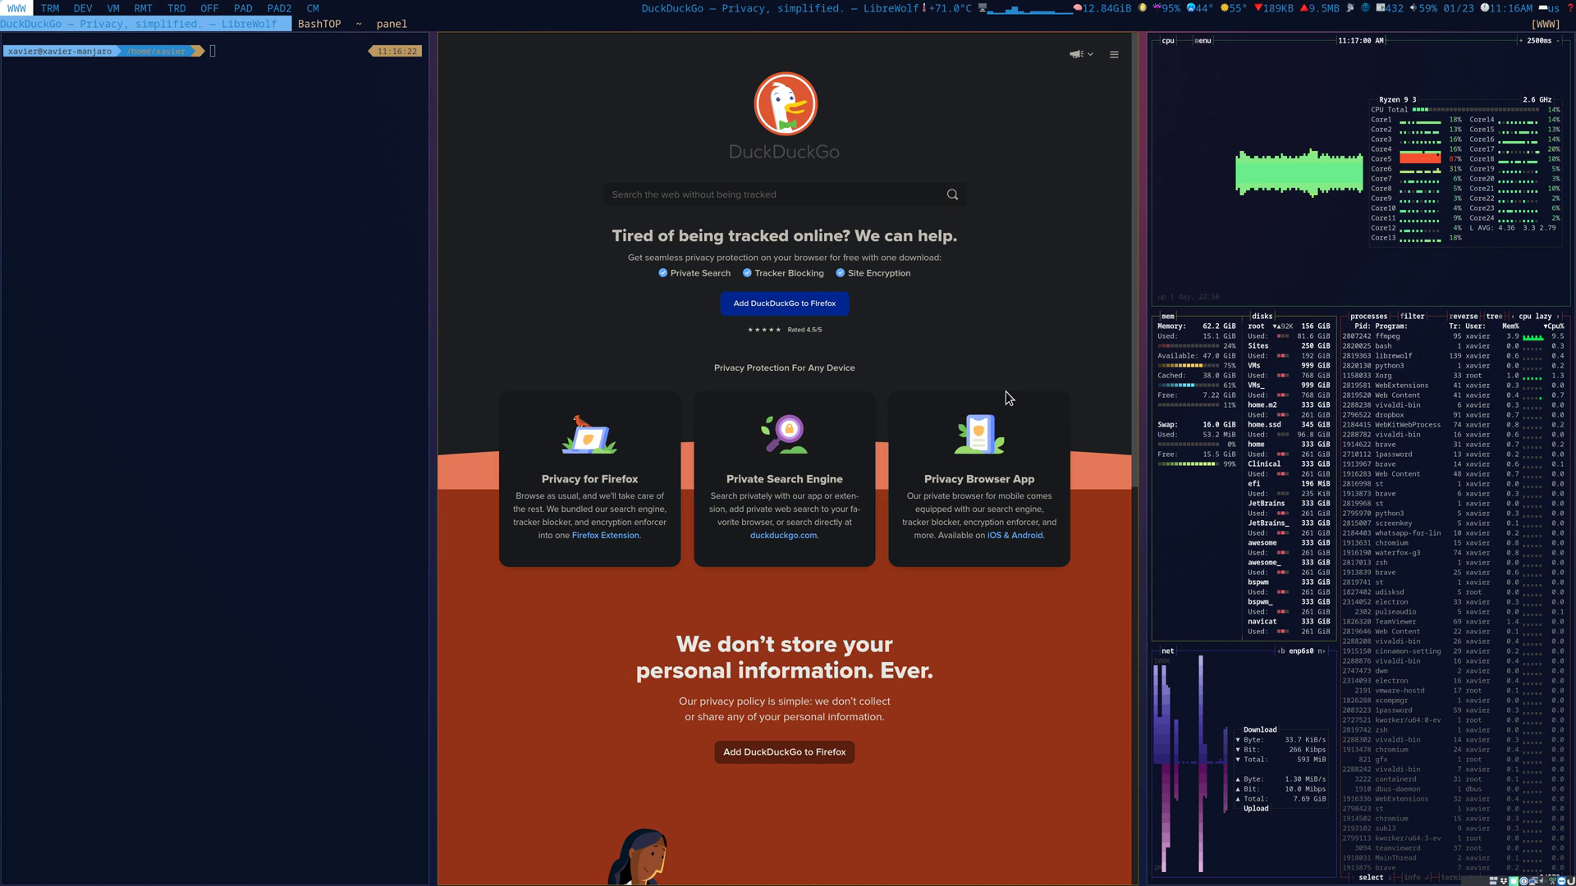
key(super+l)
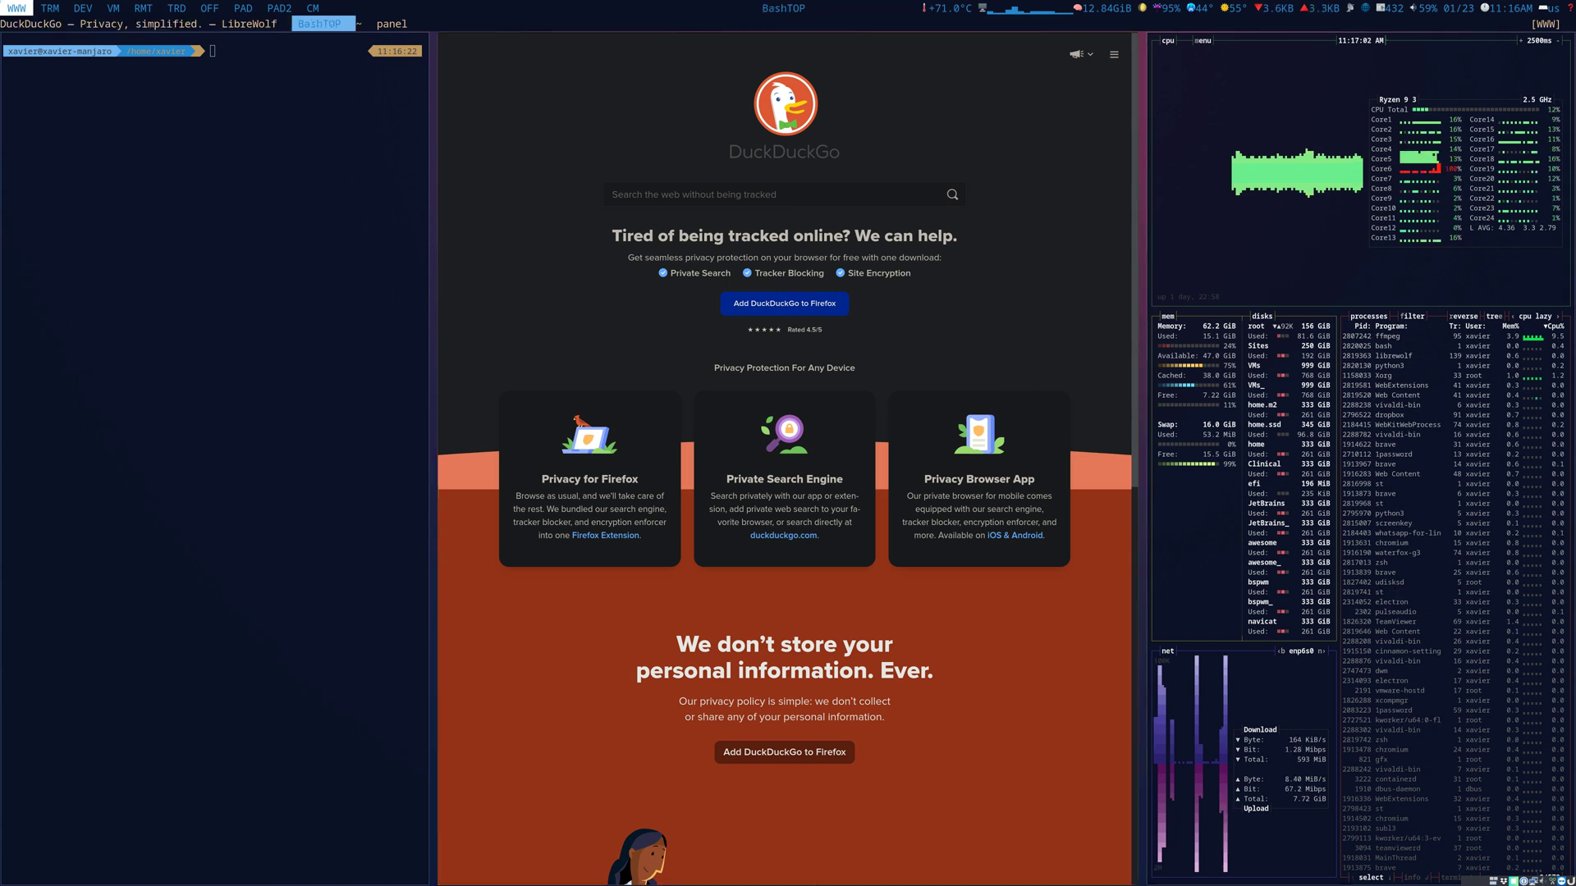
key(super+l)
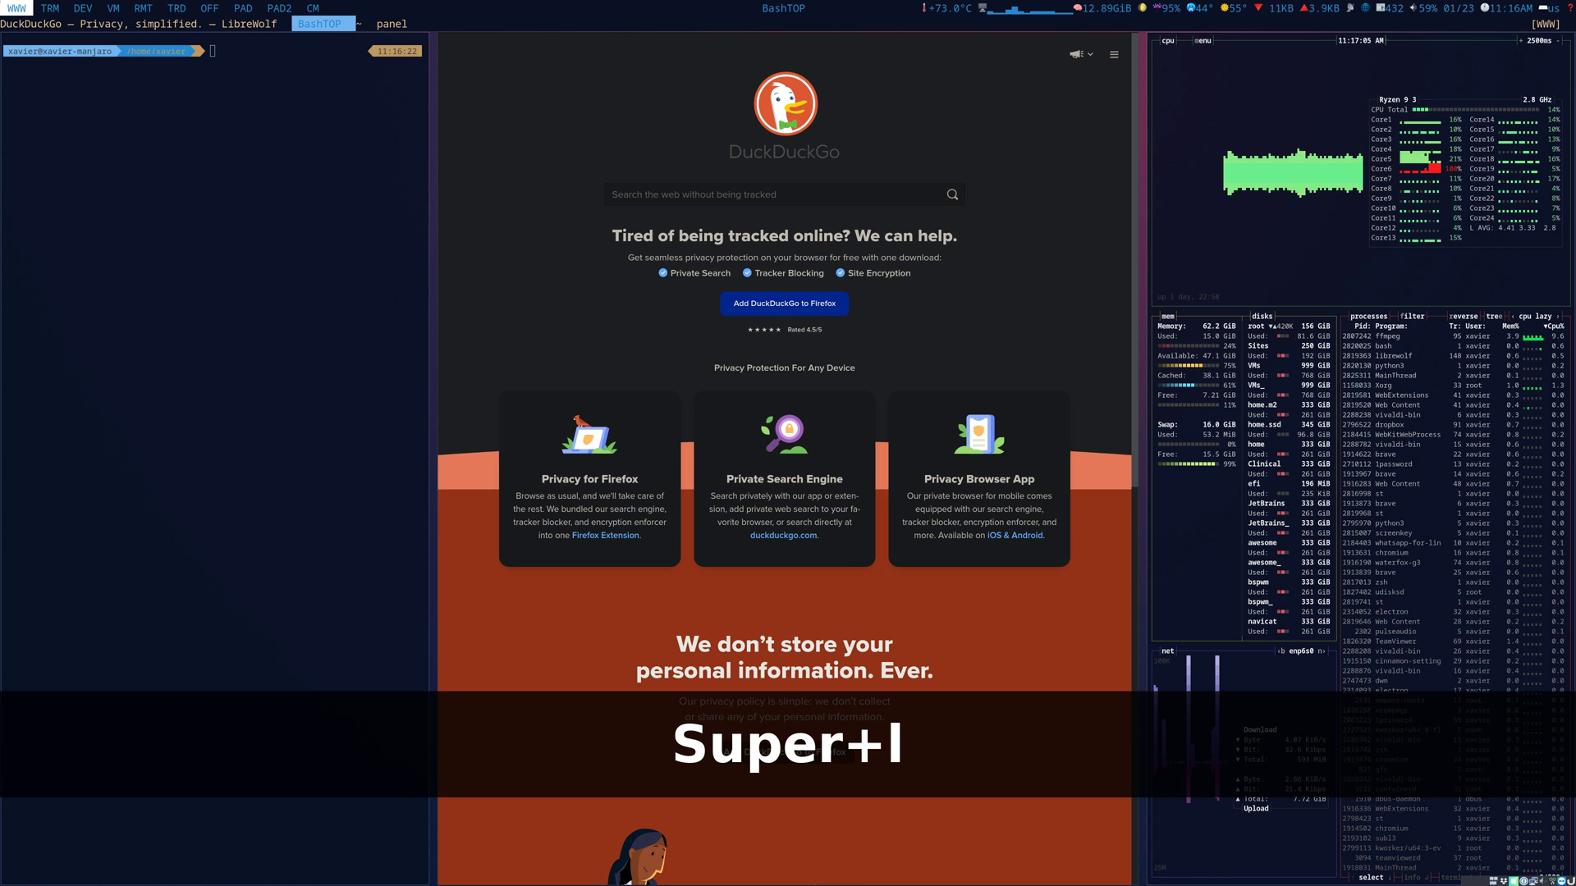
key(super+space)
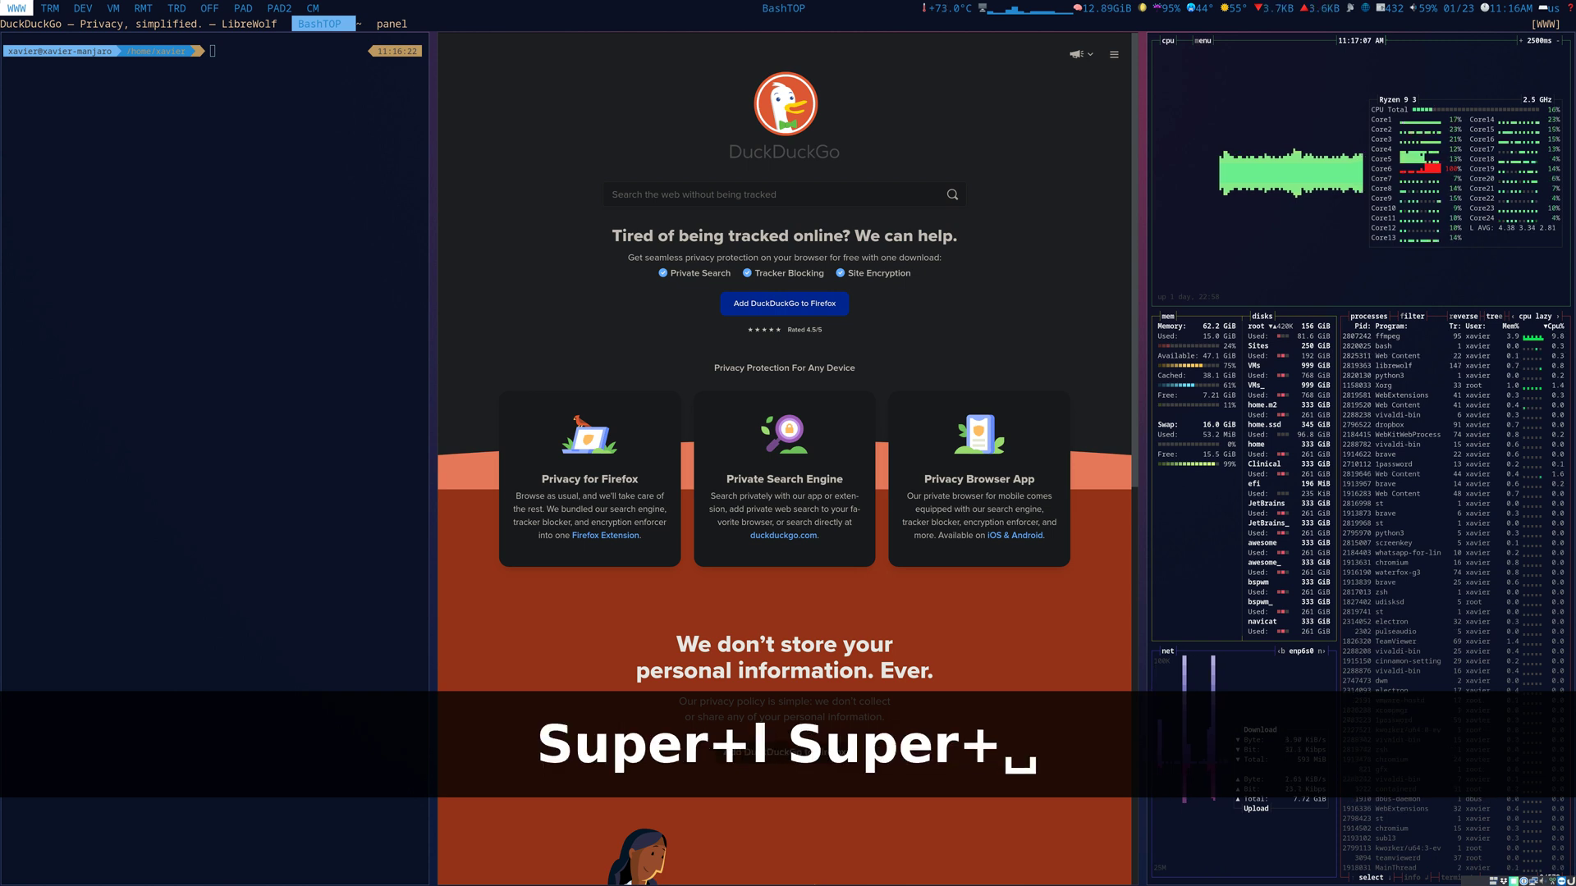
Step: Open gmail.com in LibreWolf and sign in to the mail account to load its inbox
key(ctrl+l)
text(gmail.com)
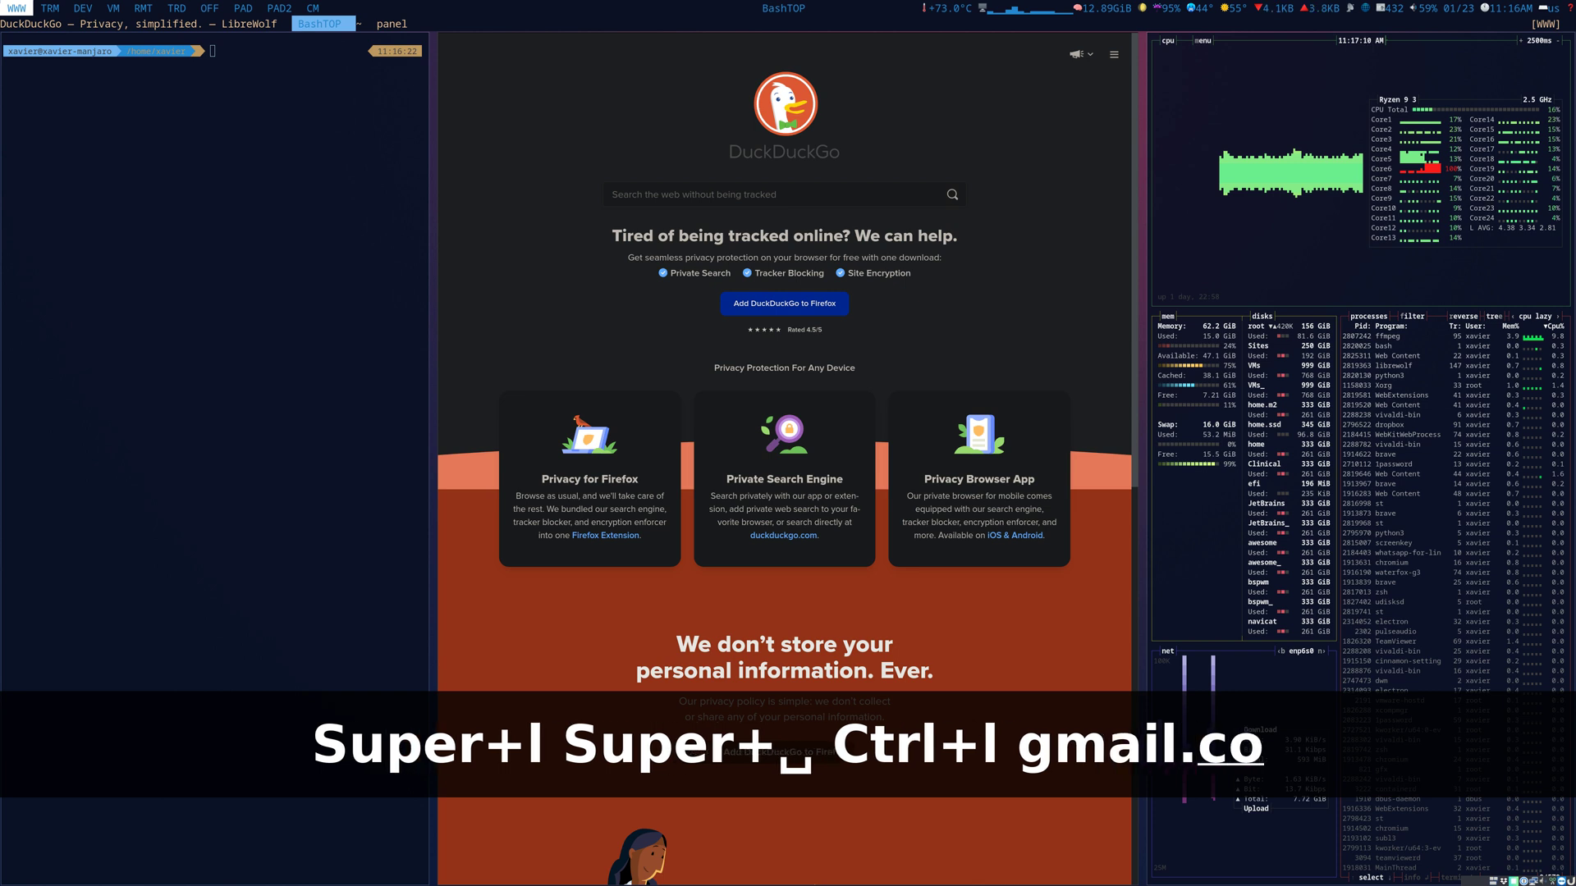
key(Return)
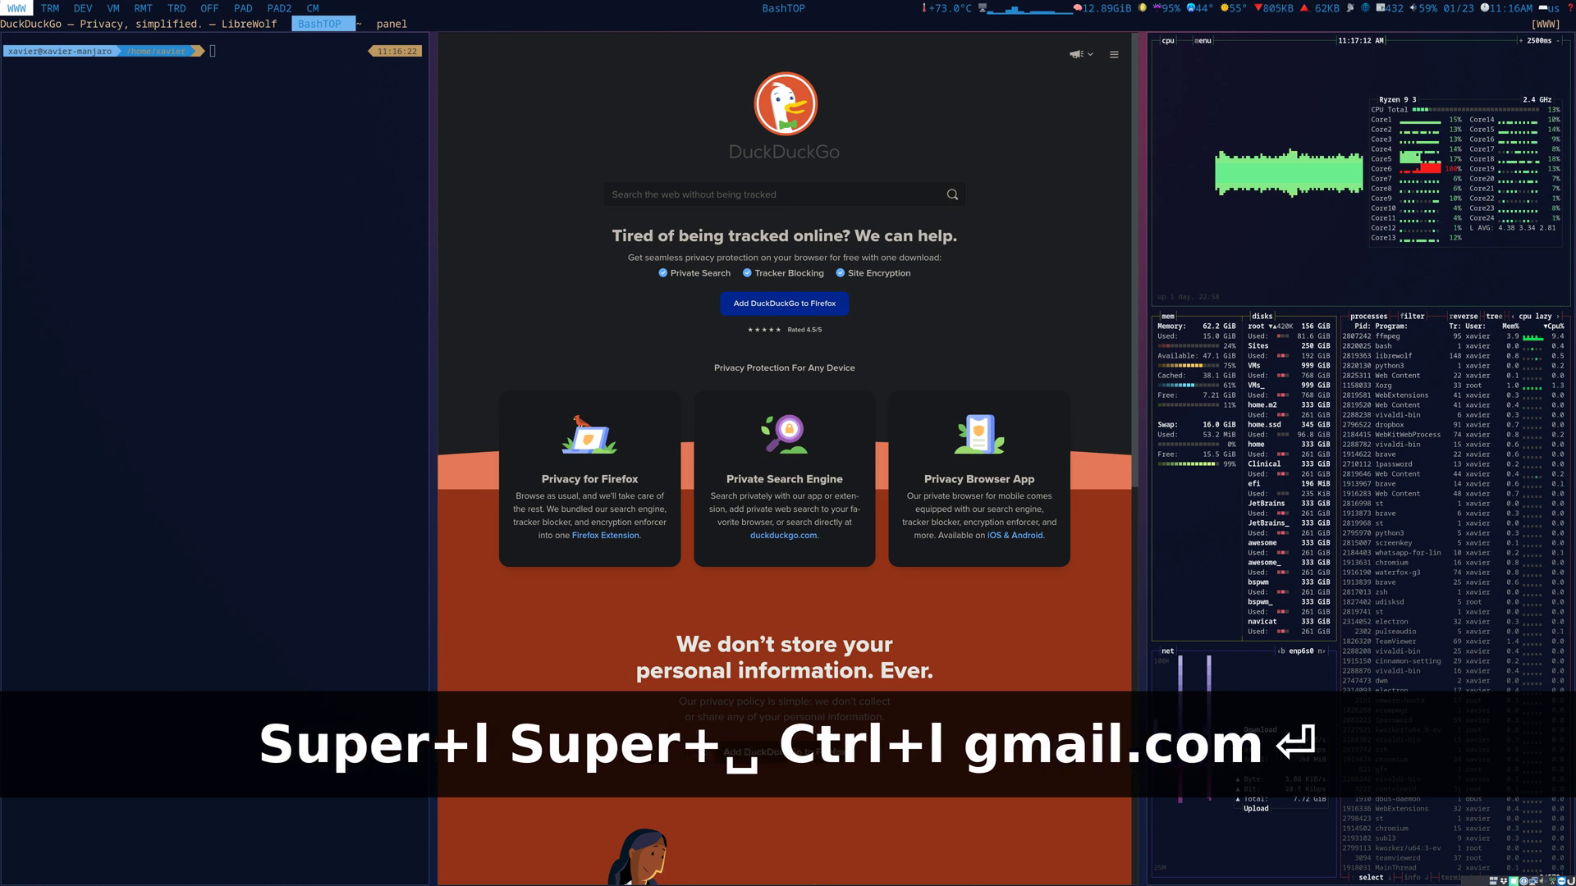
text(colib)
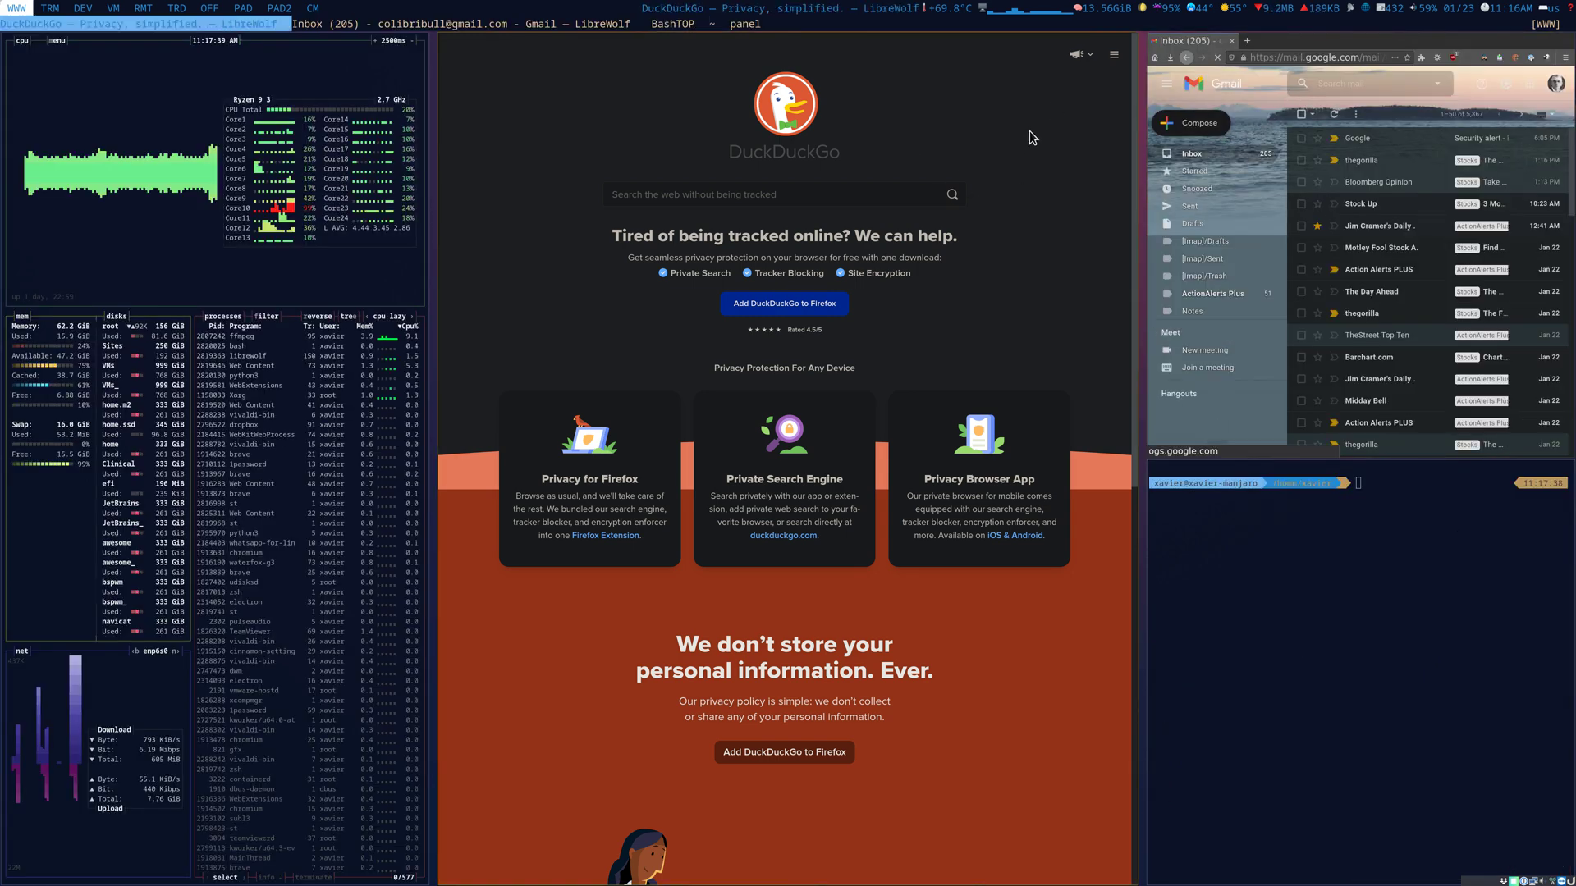
Step: Close the DuckDuckGo browser window and stop the LibreWolf process running in its terminal
key(ctrl+w)
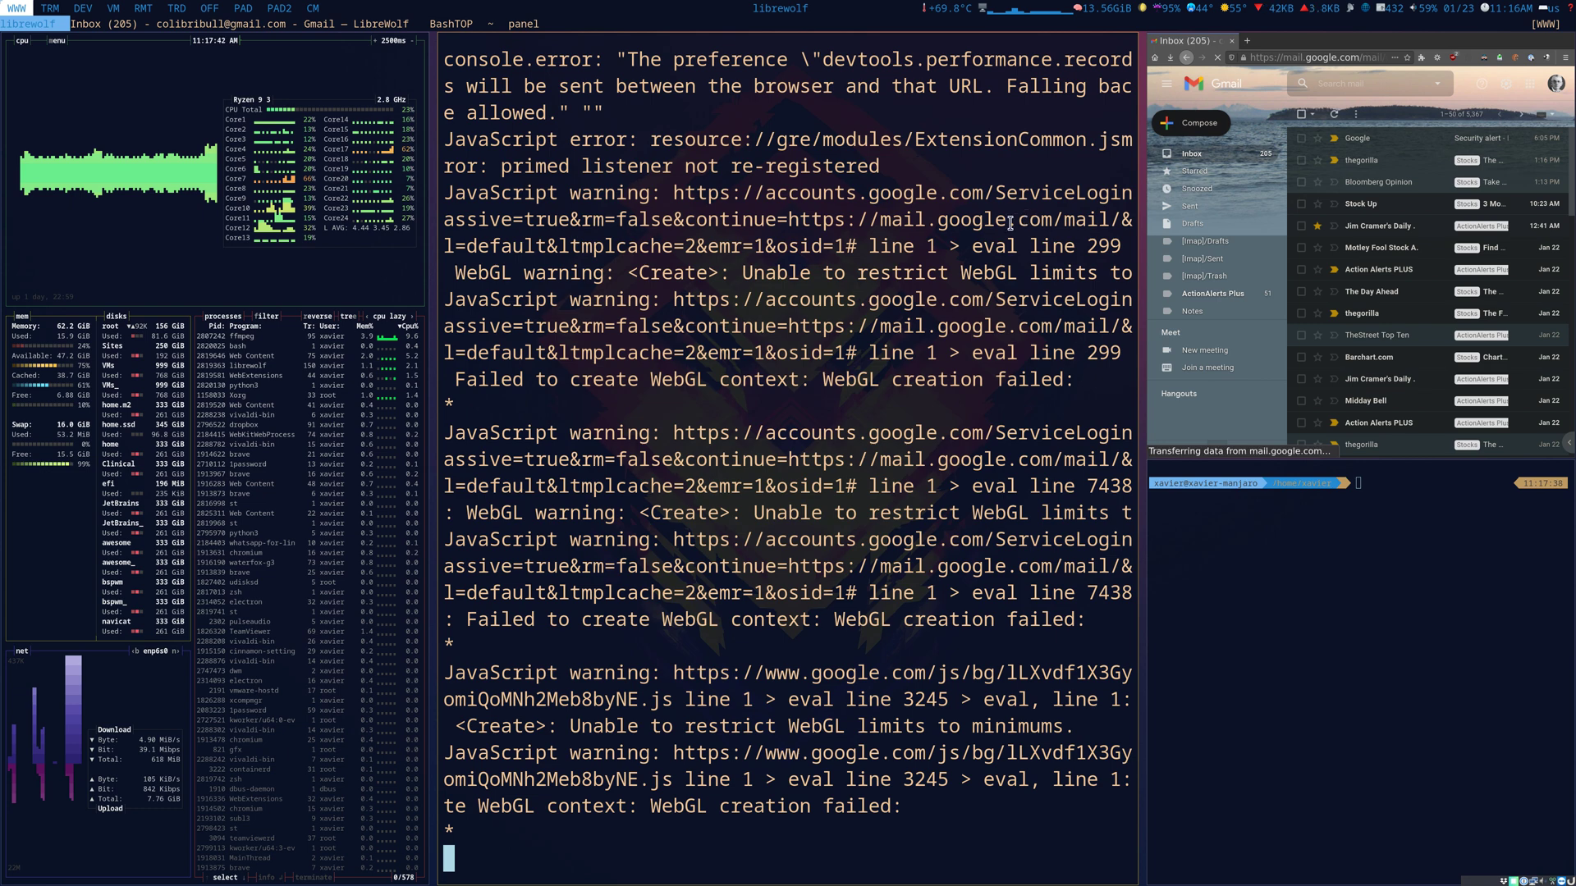
key(ctrl+c)
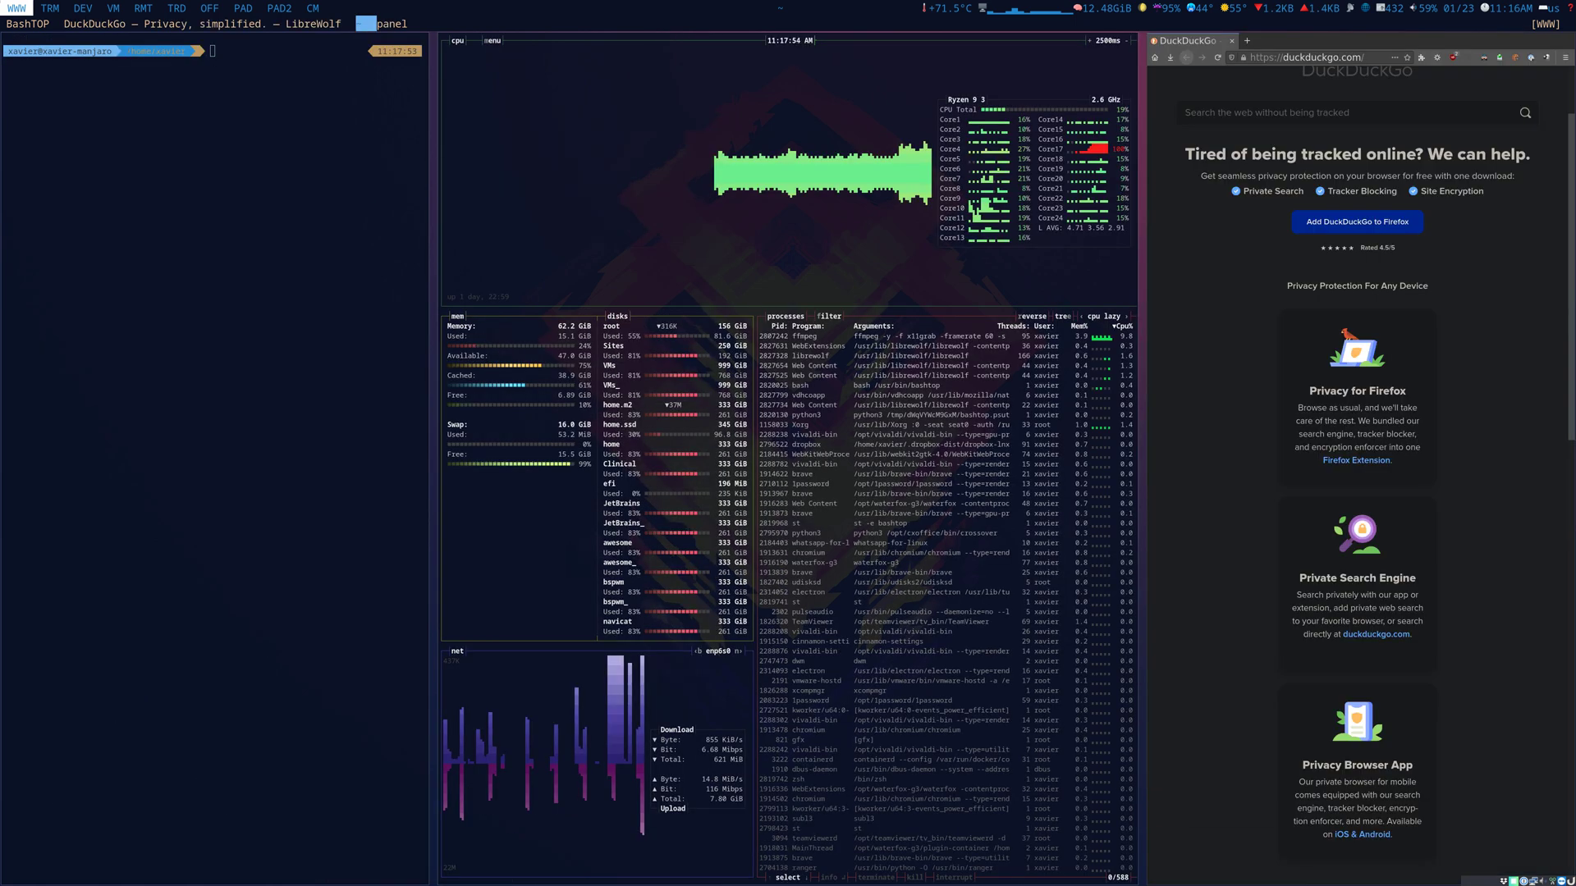
Step: Move the LibreWolf window into the central column and close the empty terminal
drag(1182, 218, 790, 463)
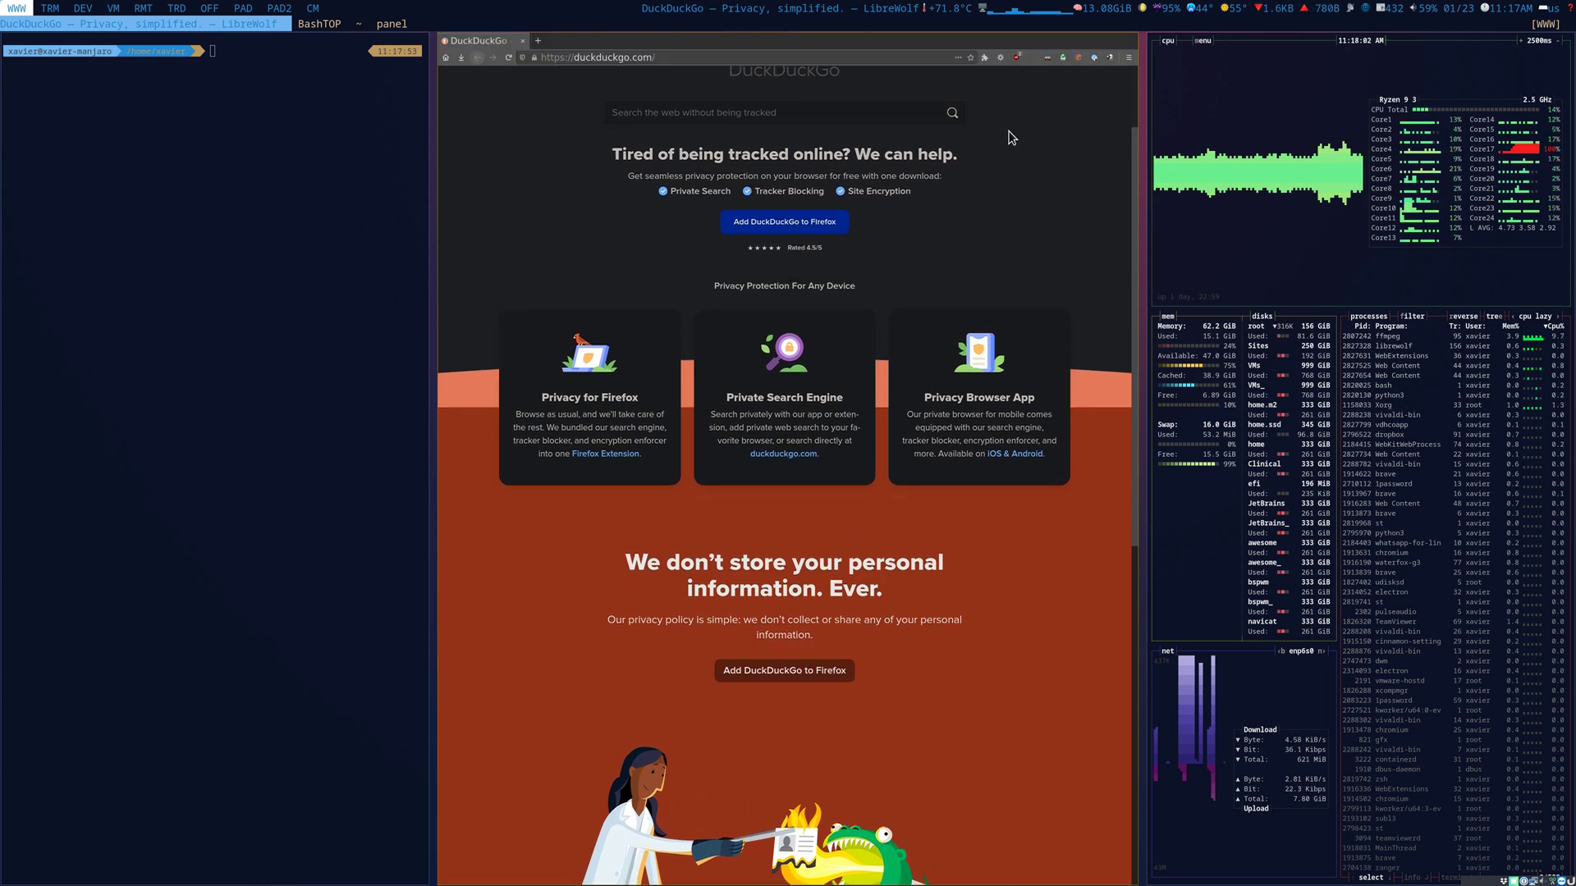
click(264, 200)
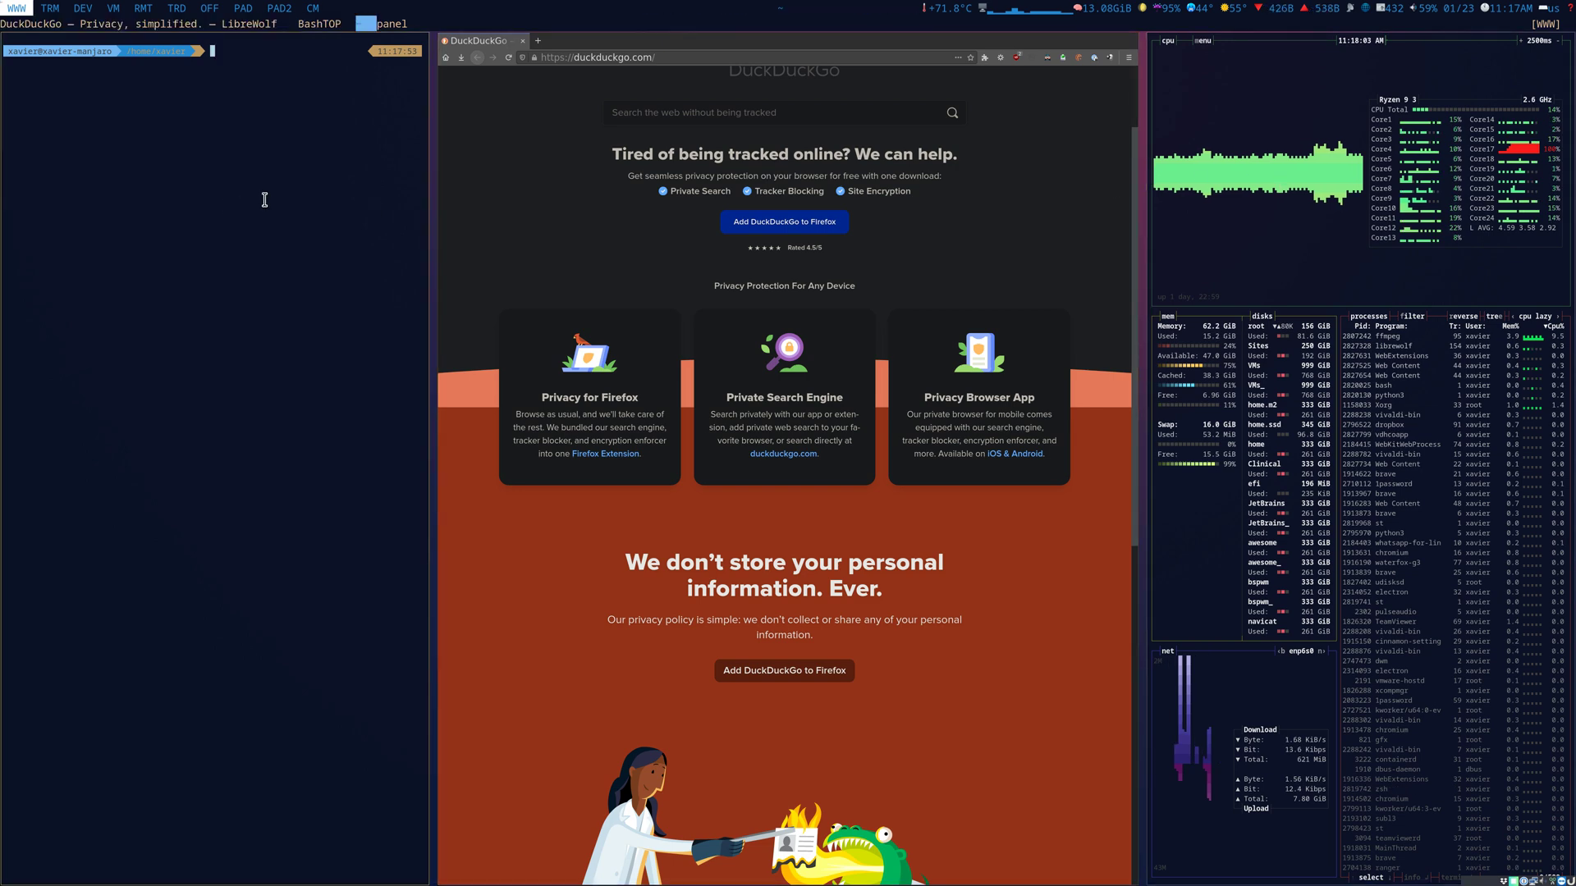
key(ctrl+d)
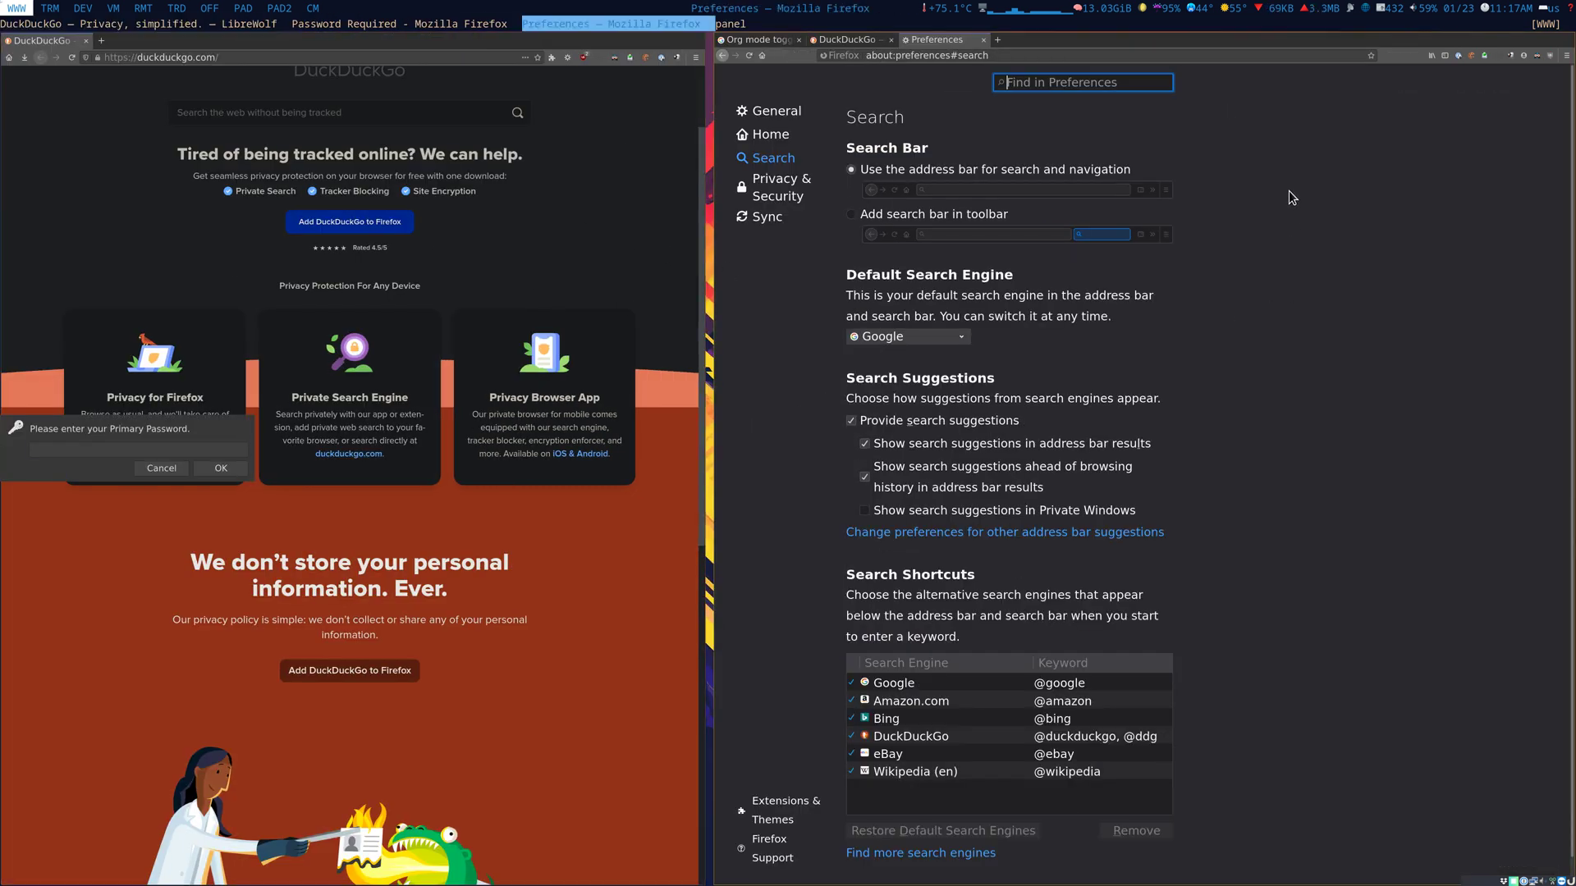
Step: Examine Firefox's Privacy & Security preferences from tracking protection to HTTPS-Only Mode, and dismiss the Primary Password request
click(786, 188)
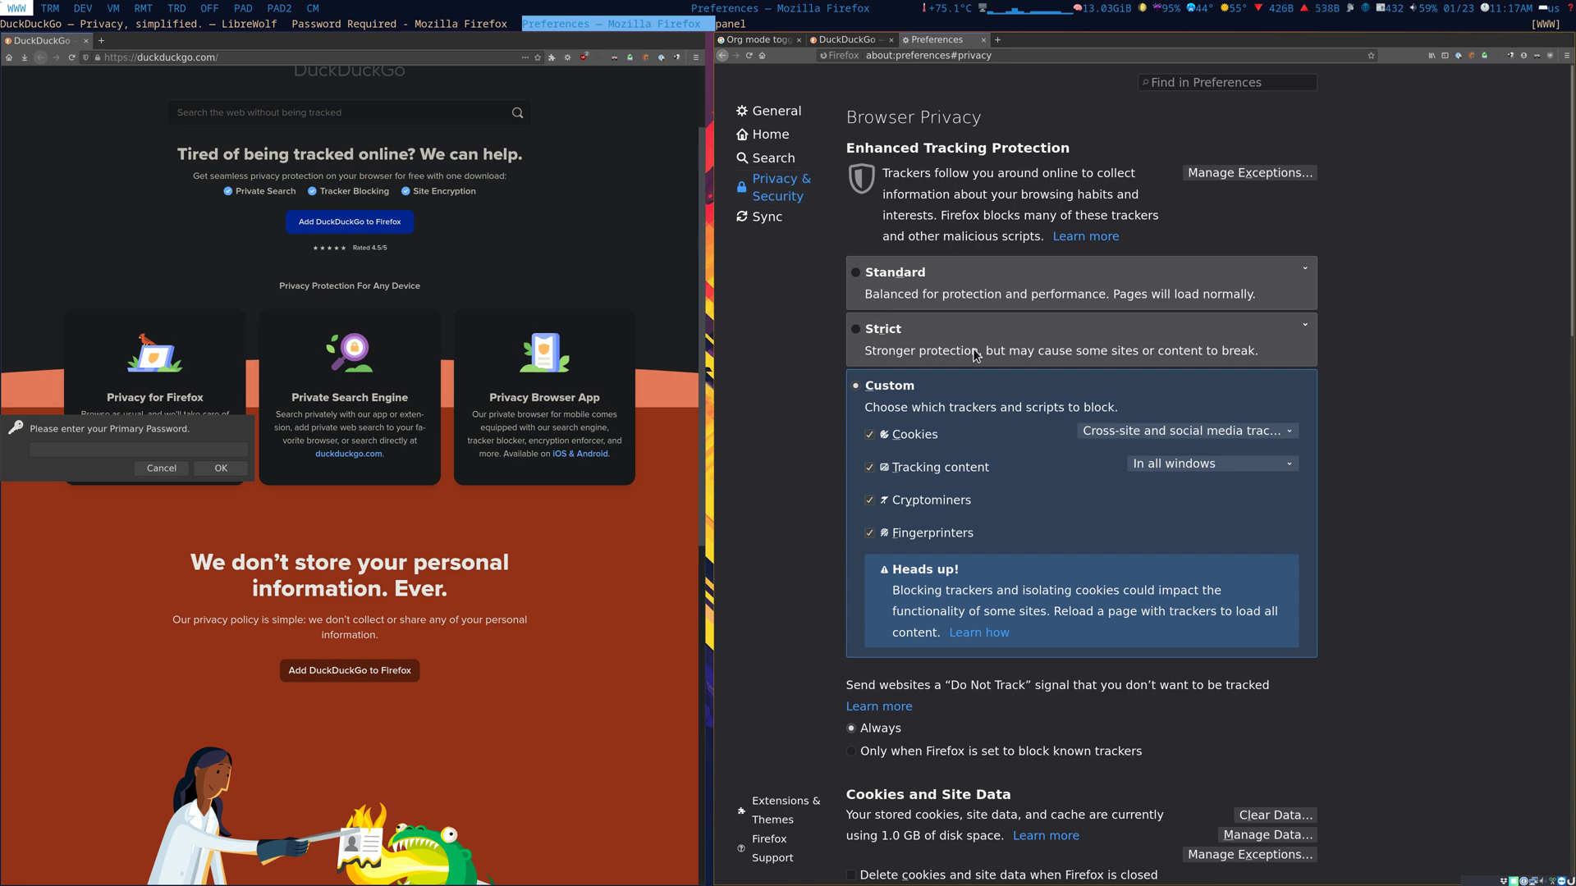
scroll(1052, 517, down, 3)
scroll(1057, 526, down, 3)
scroll(1057, 525, down, 3)
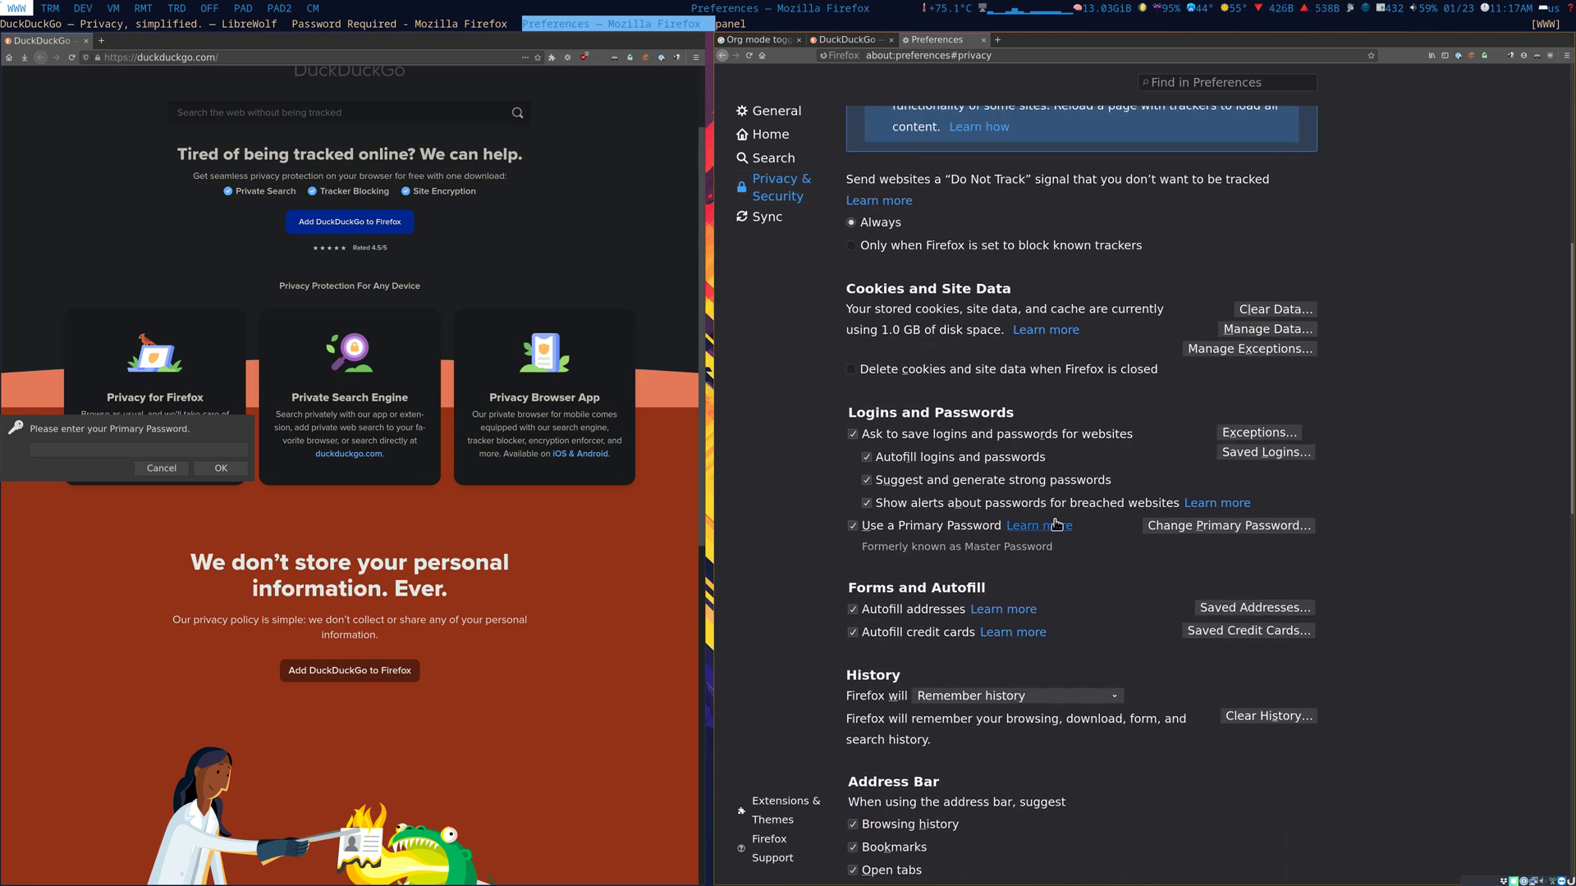
scroll(1039, 477, down, 3)
scroll(1037, 477, down, 6)
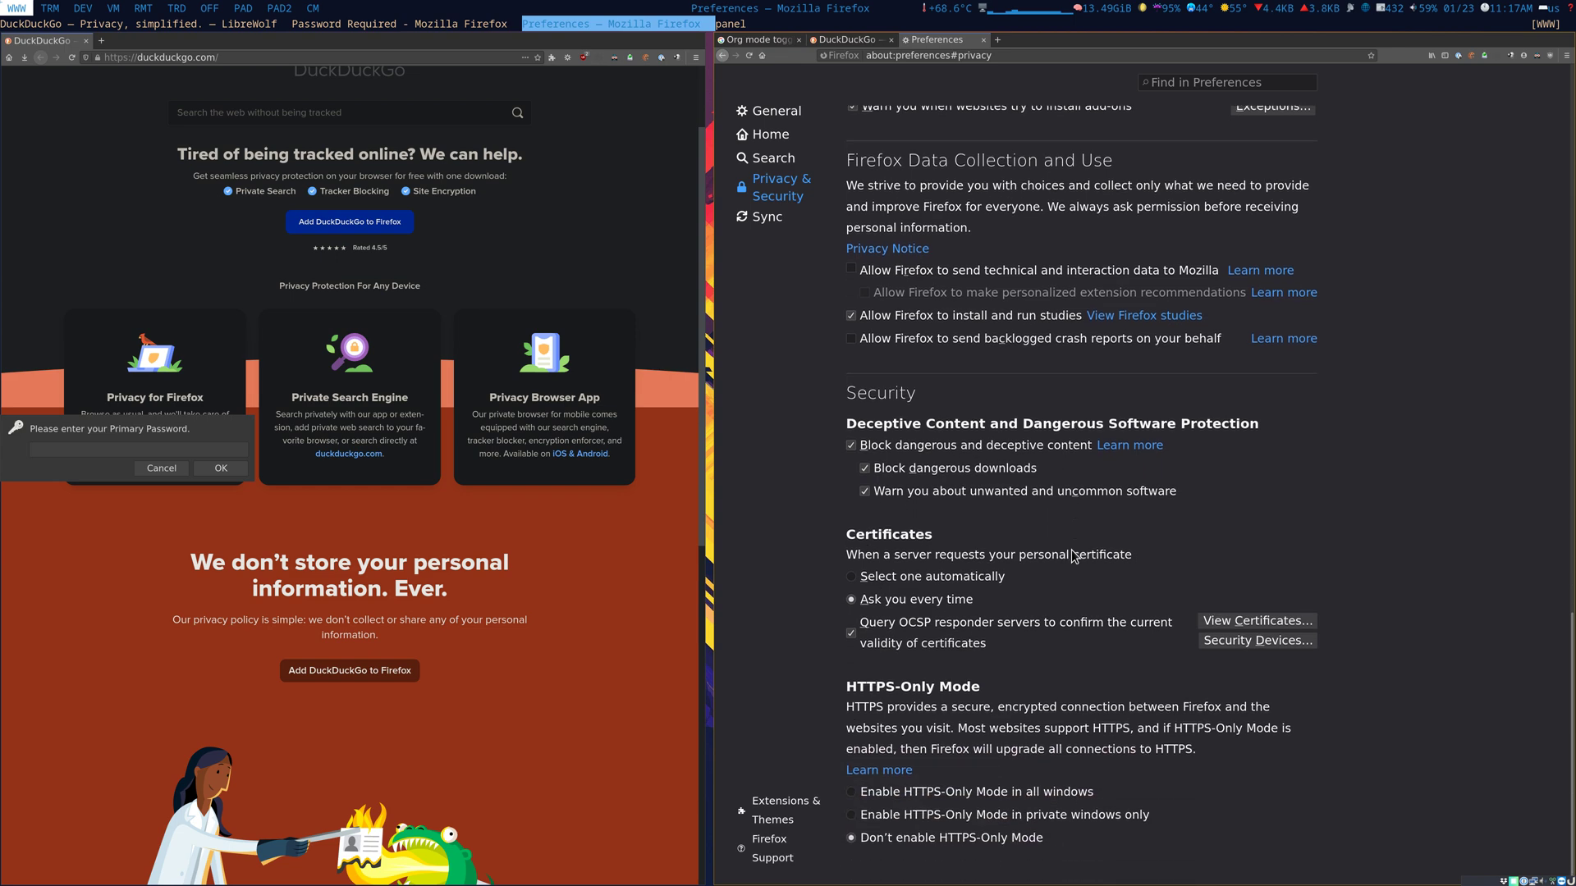
scroll(1071, 564, up, 6)
scroll(1069, 572, up, 8)
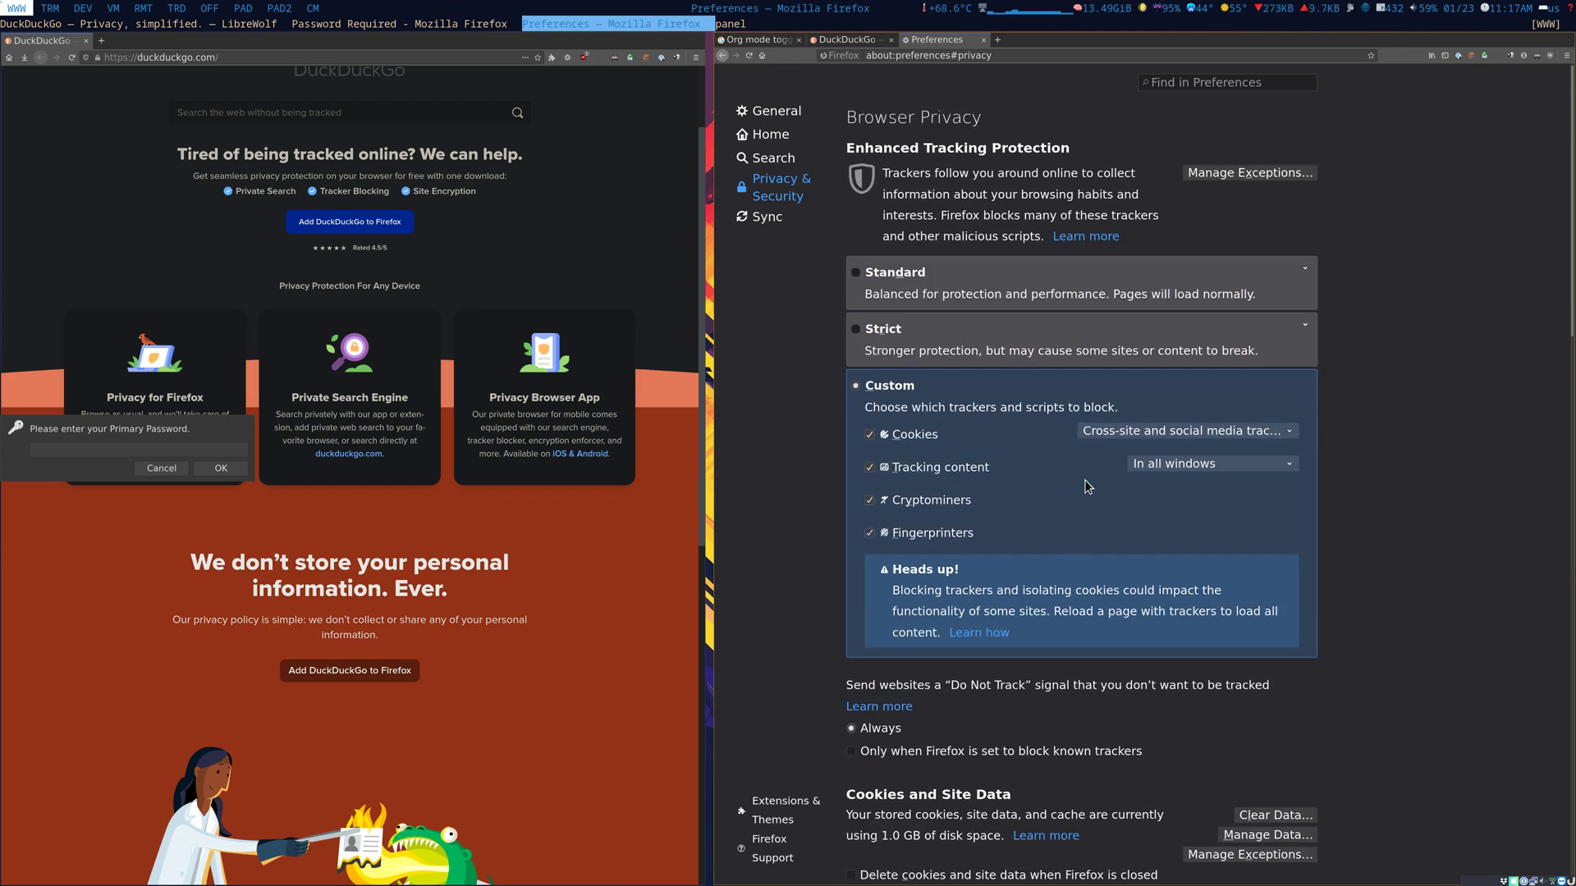
scroll(1299, 378, down, 8)
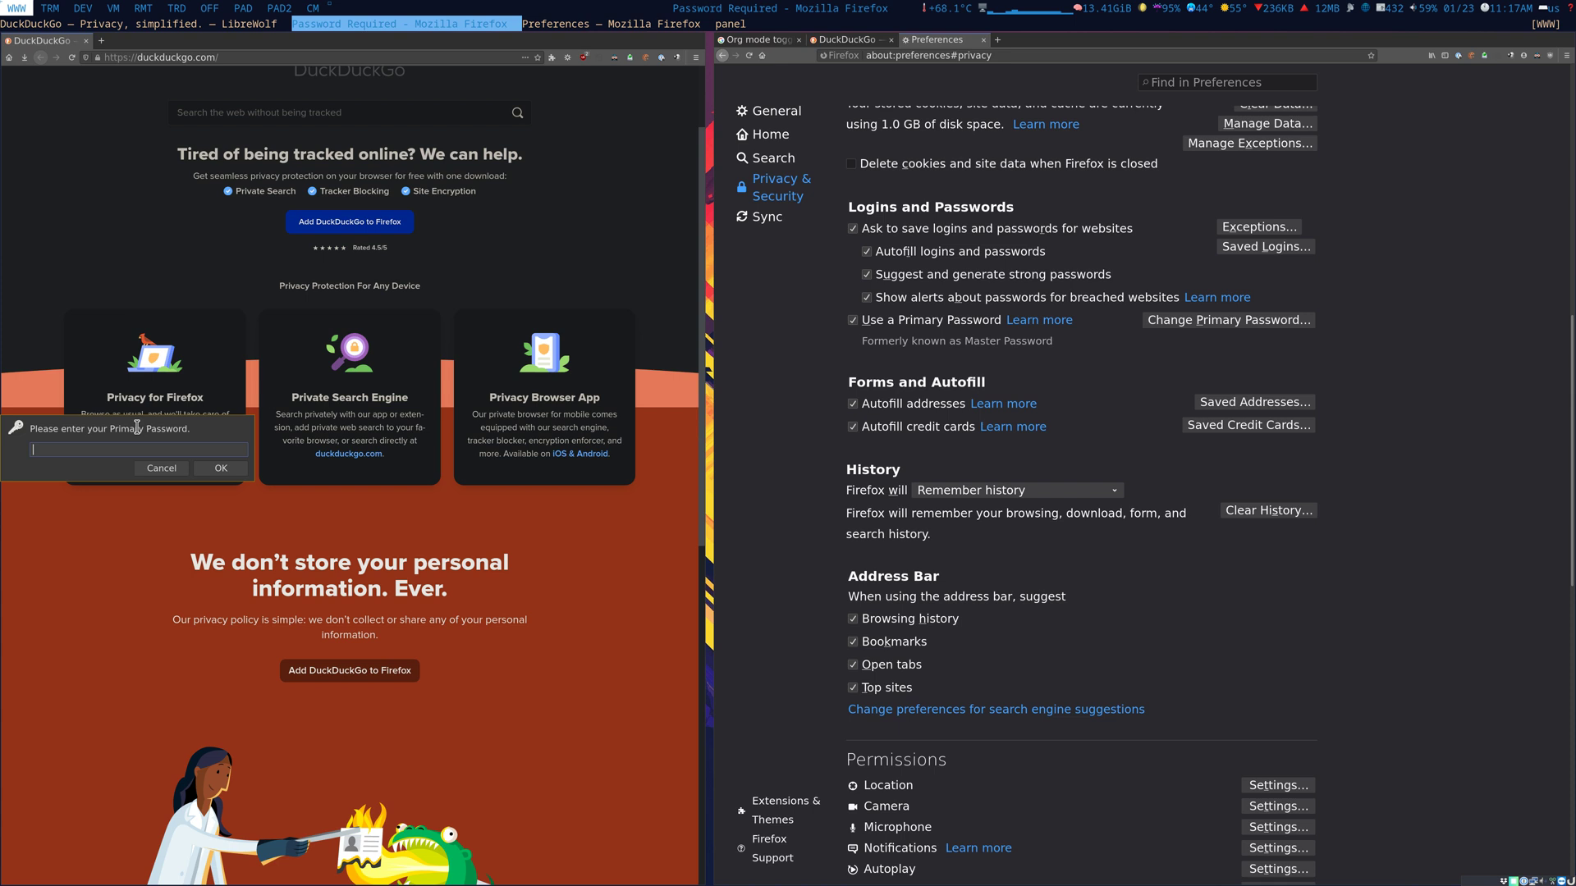
key(Escape)
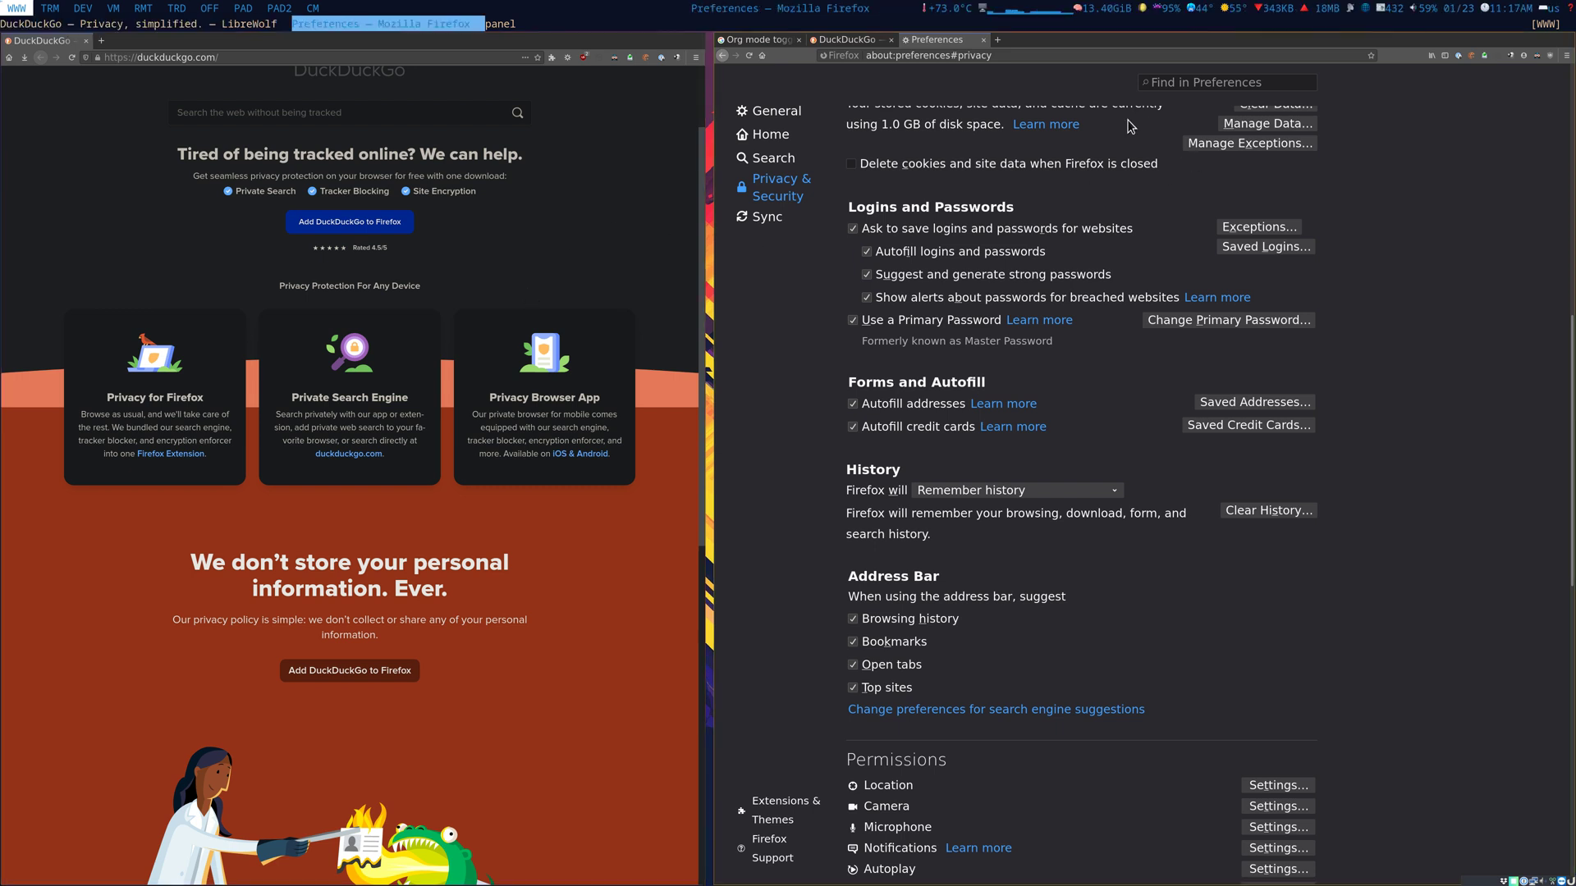
Step: Enter LibreWolf in Firefox's address bar to view the search suggestions, and dismiss them without running a search
click(1004, 55)
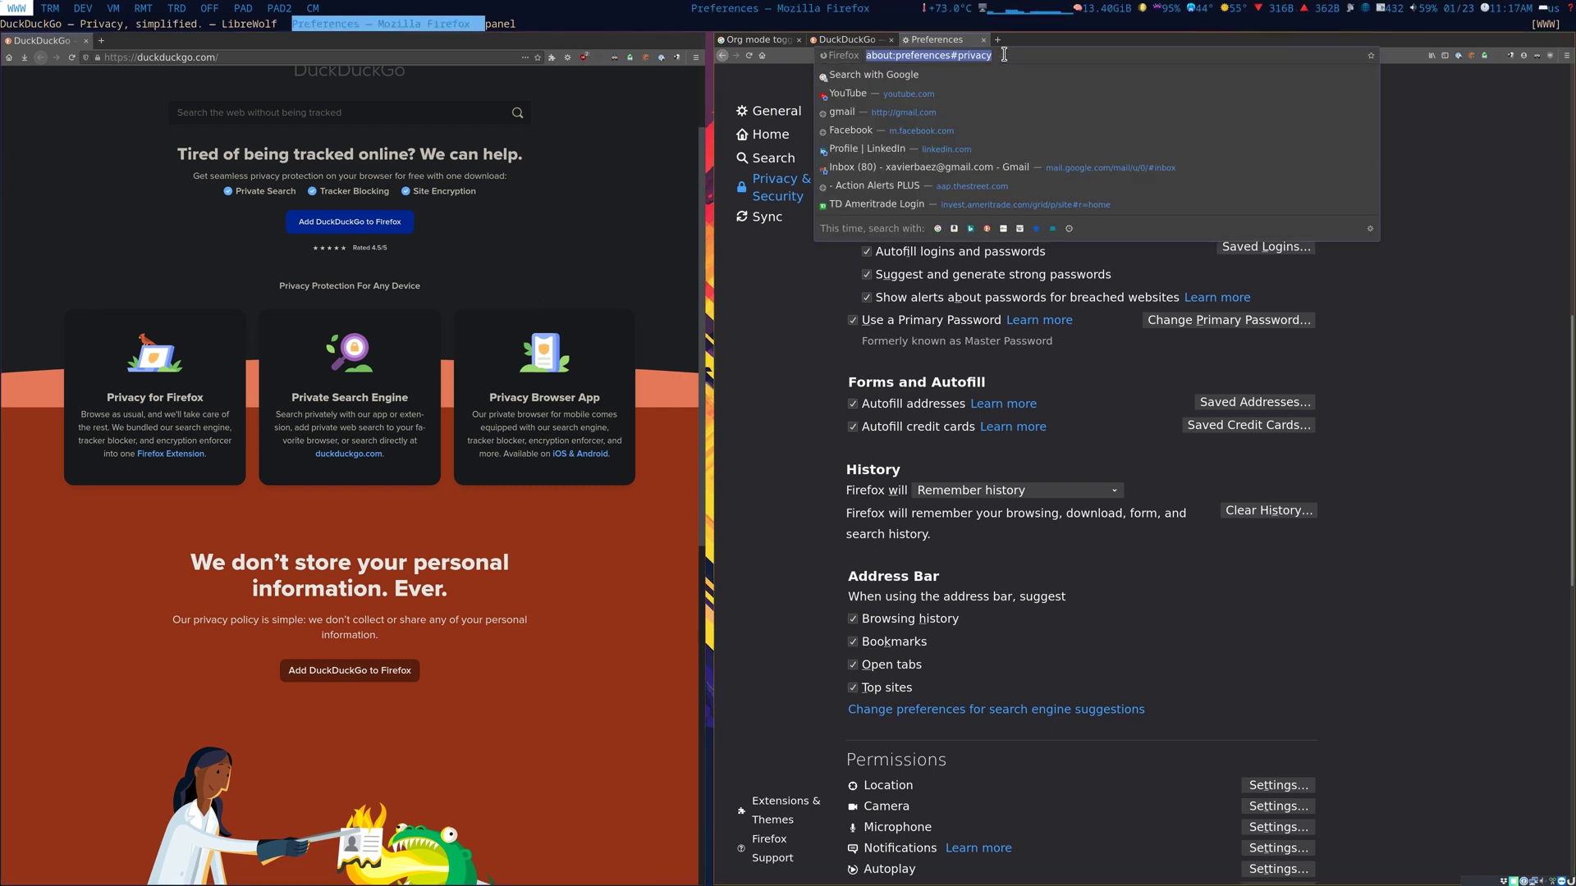
text(LibreWo)
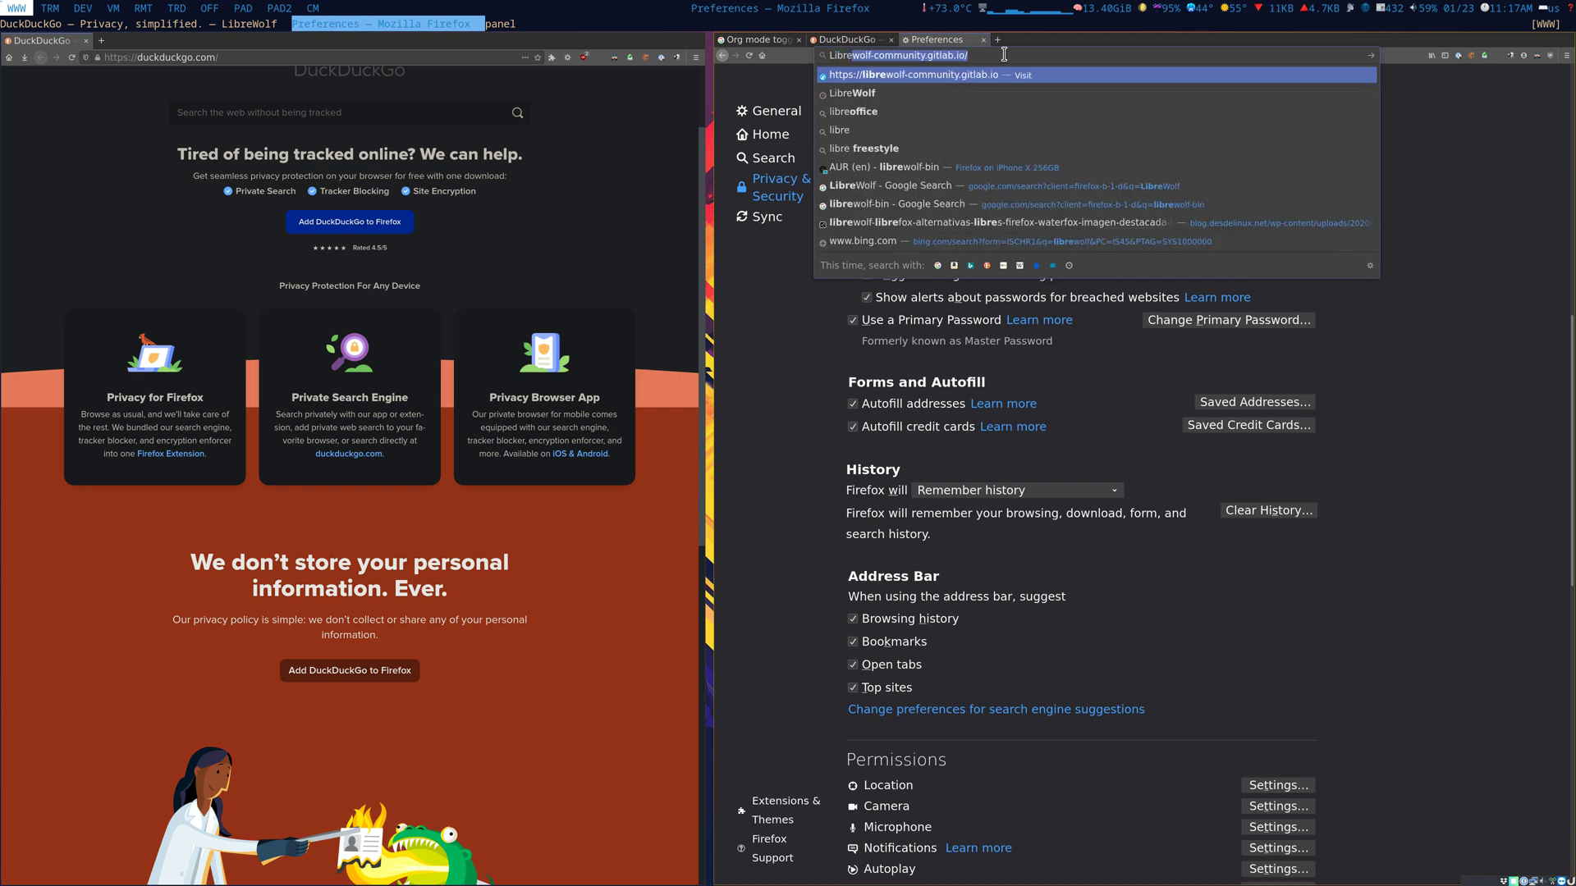
text(lf)
key(Delete)
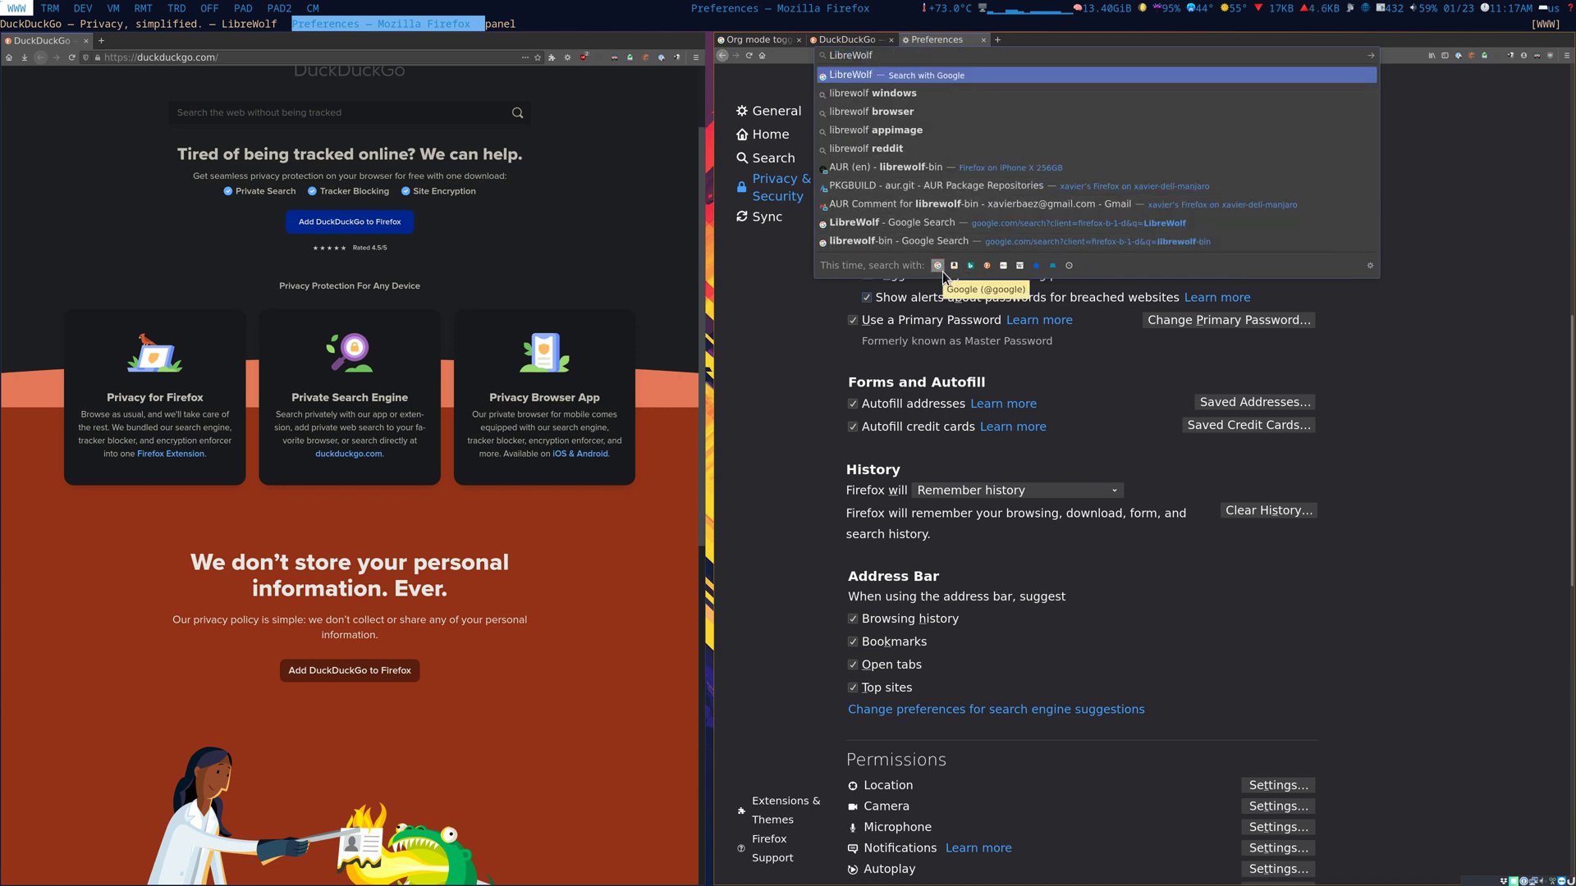
click(825, 336)
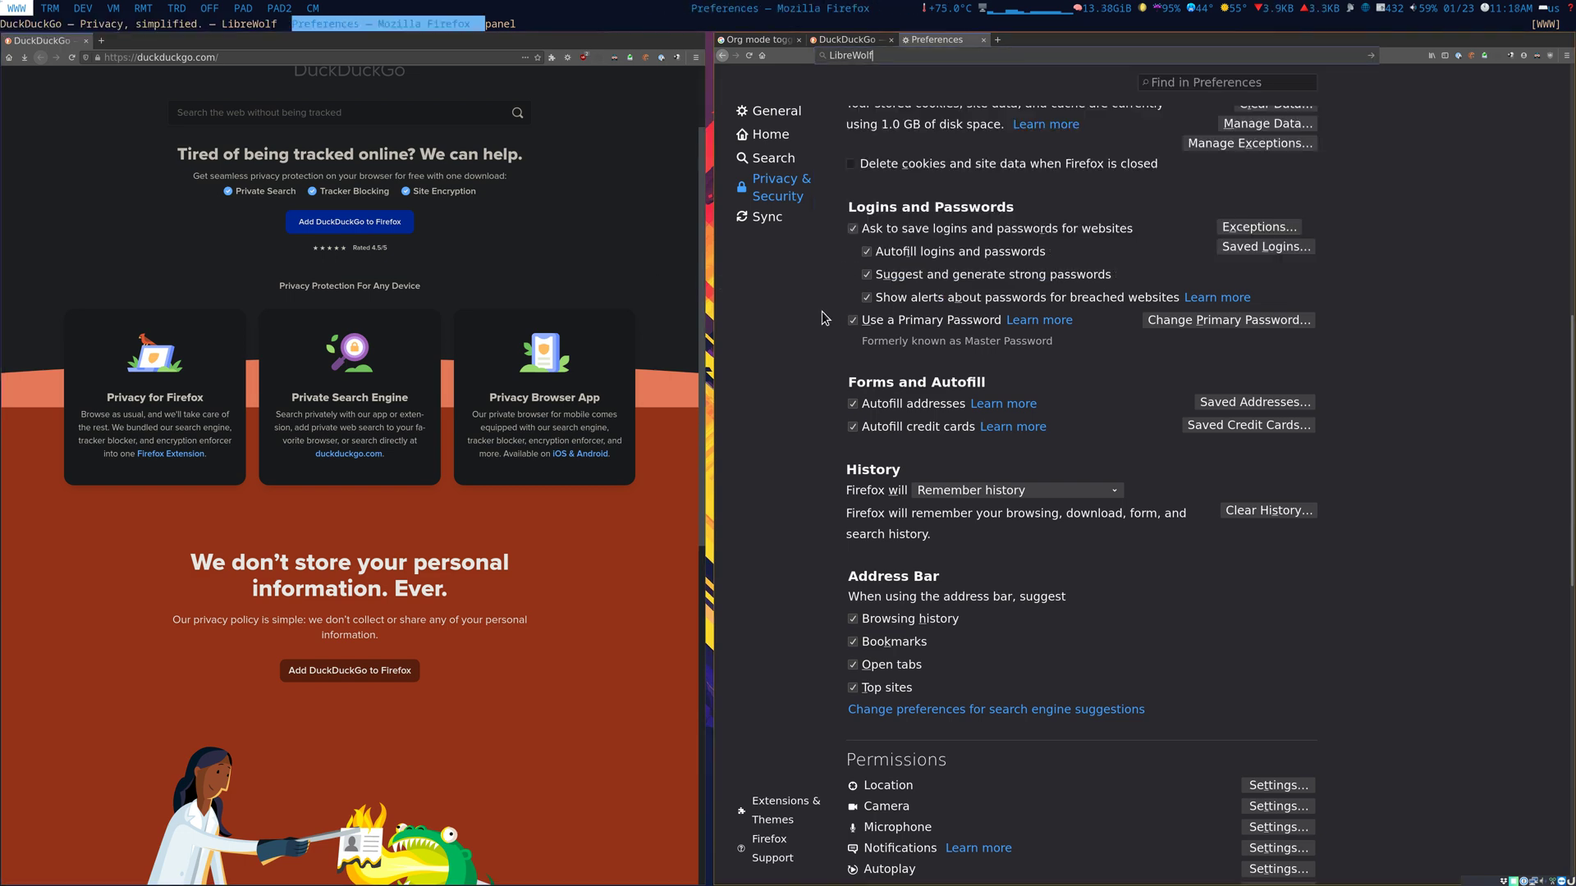
Step: Examine Firefox's permissions, data collection, certificate and HTTPS-Only Mode settings
scroll(1050, 570, down, 10)
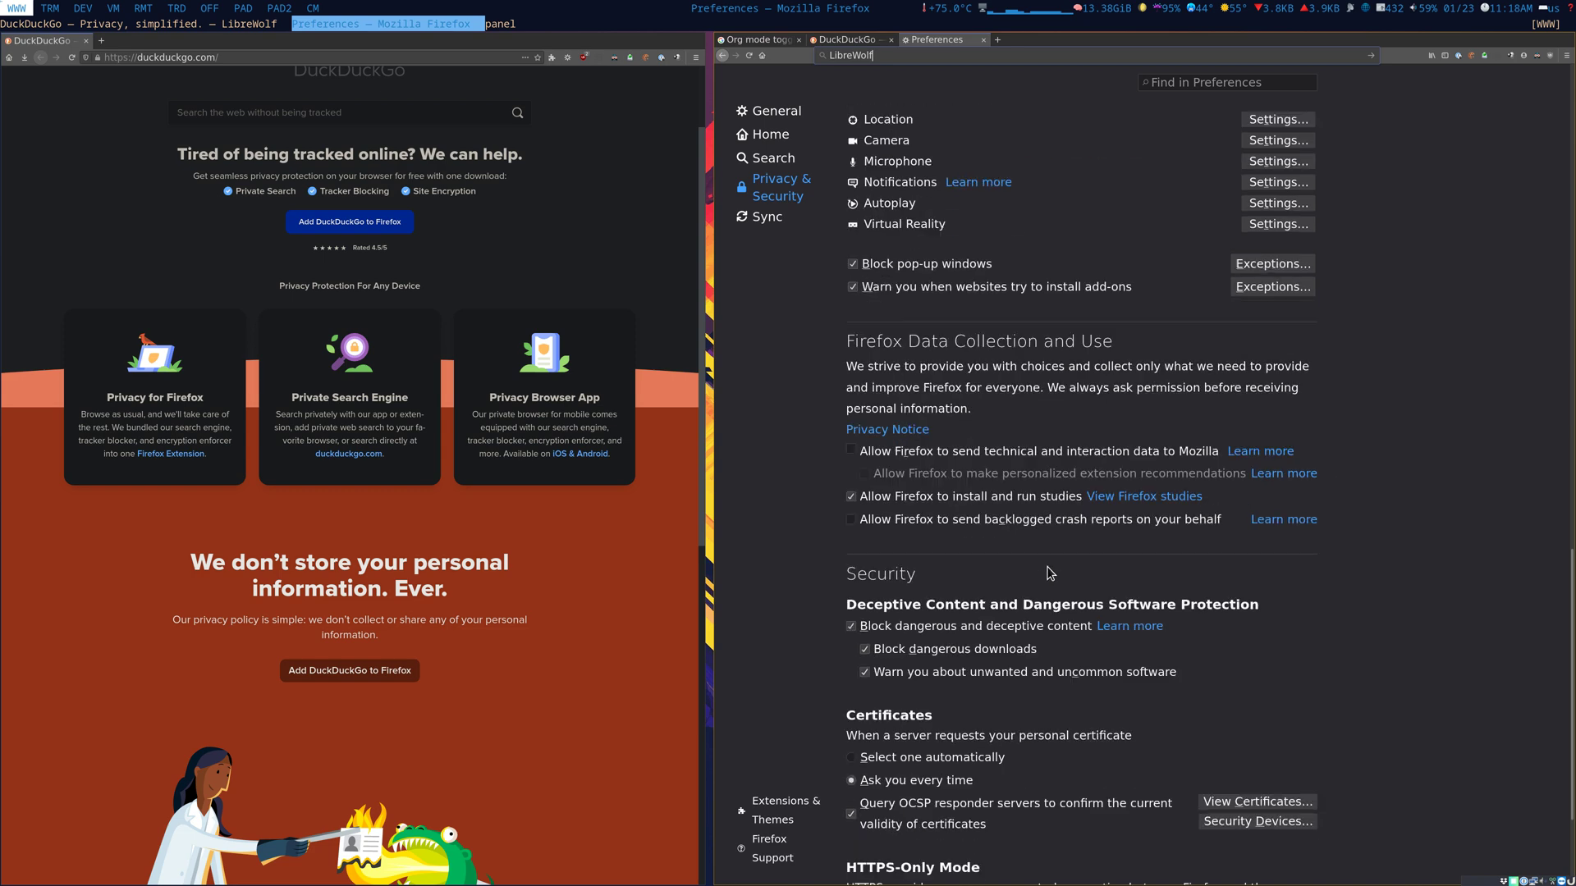
scroll(1046, 569, down, 3)
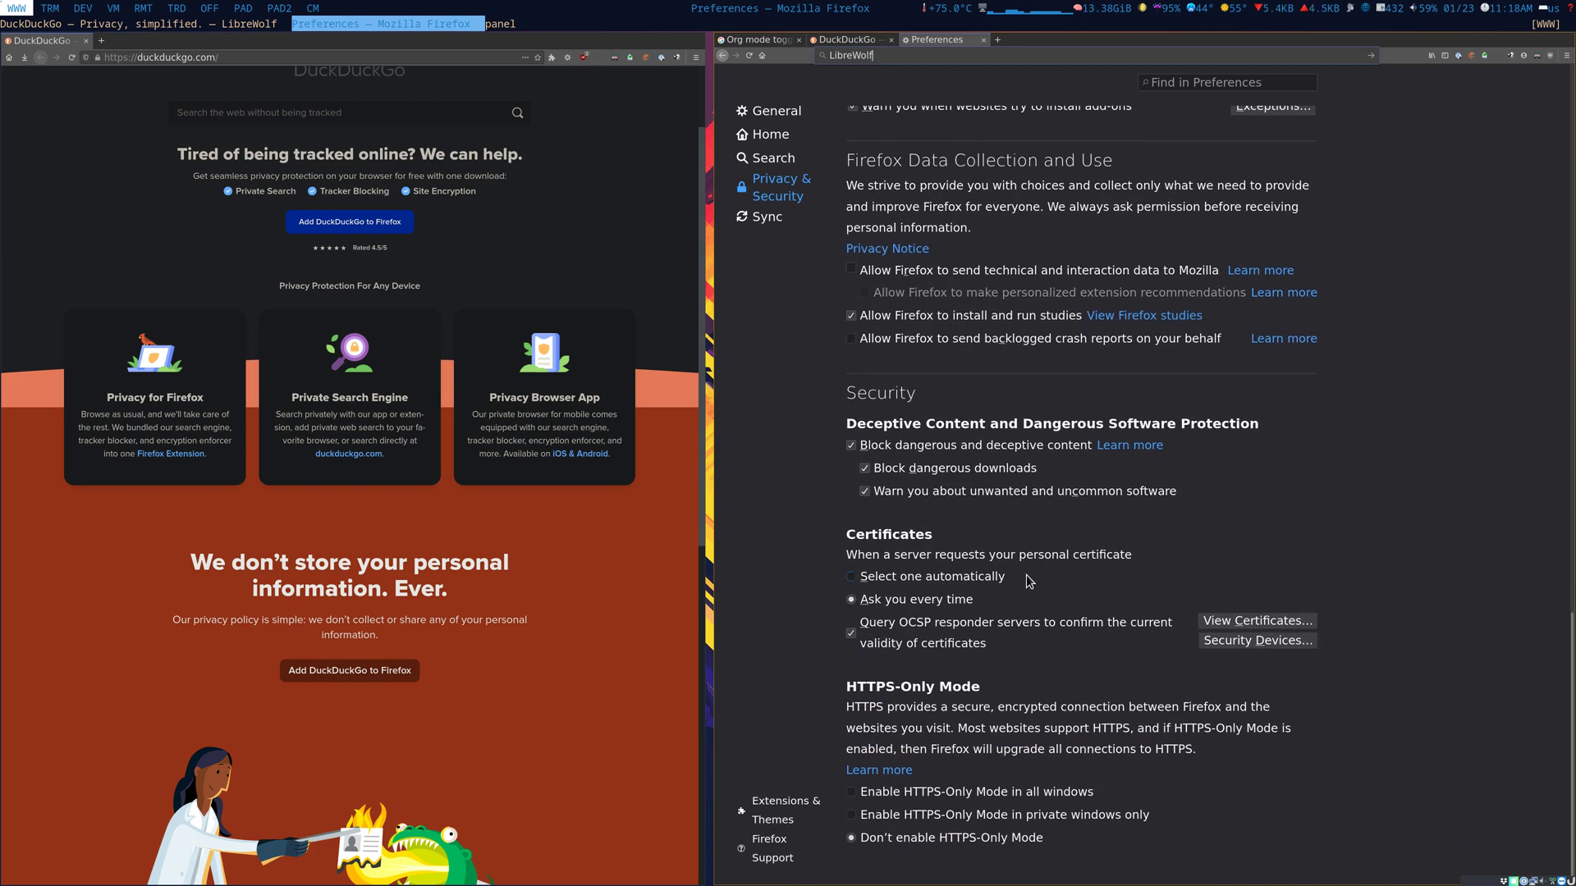
scroll(1038, 603, up, 4)
scroll(1031, 606, up, 6)
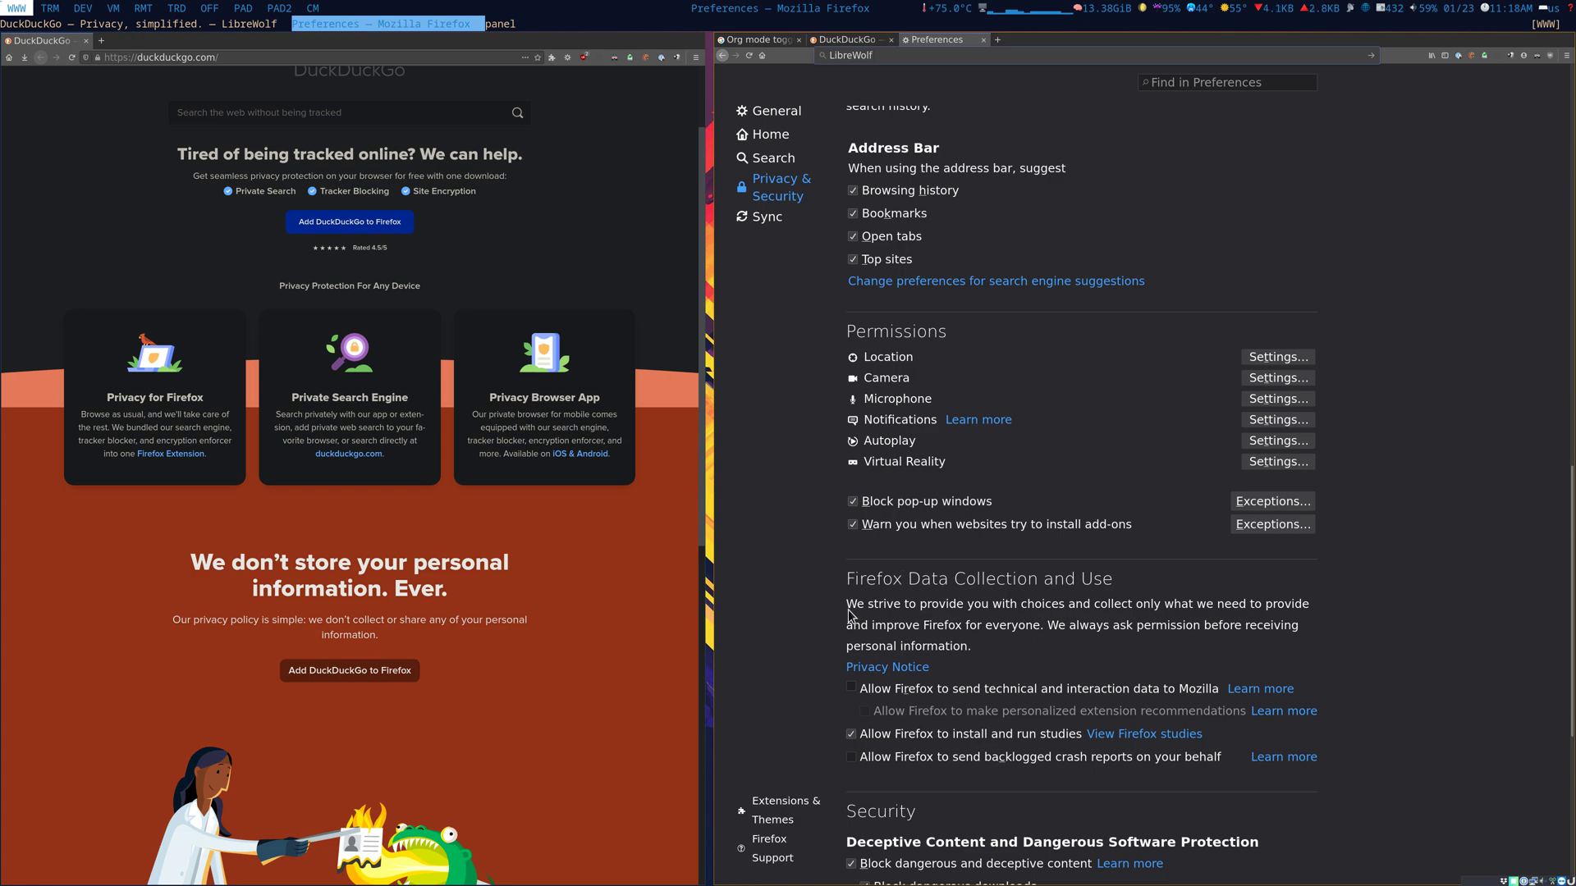
Step: Open LibreWolf's preferences and examine the General settings for startup, language, applications, DRM, updates, performance and browsing
click(695, 57)
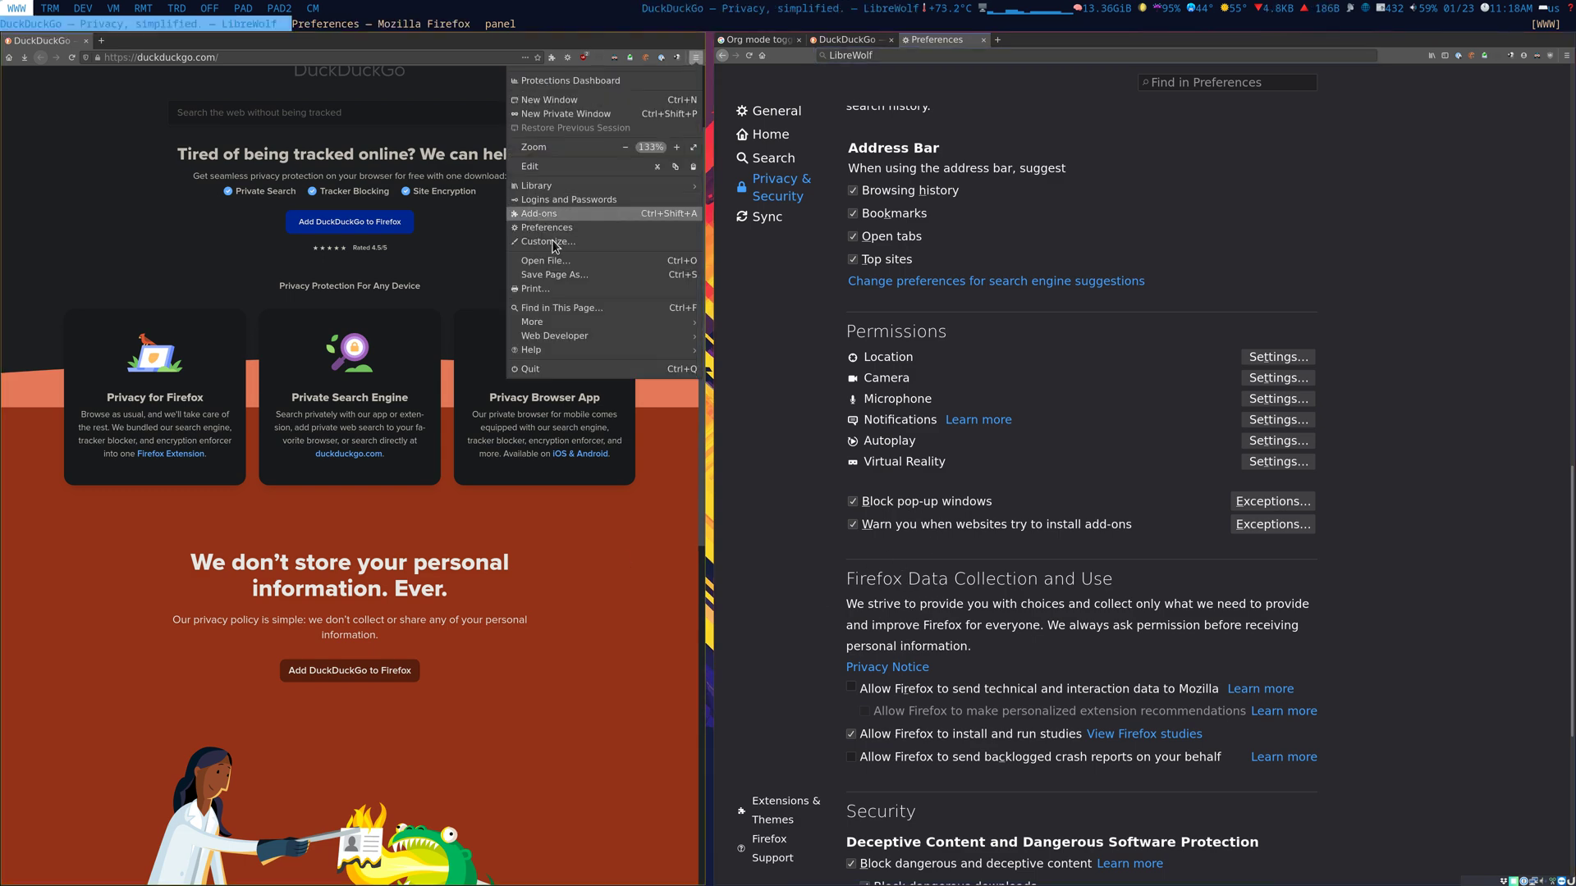
click(543, 228)
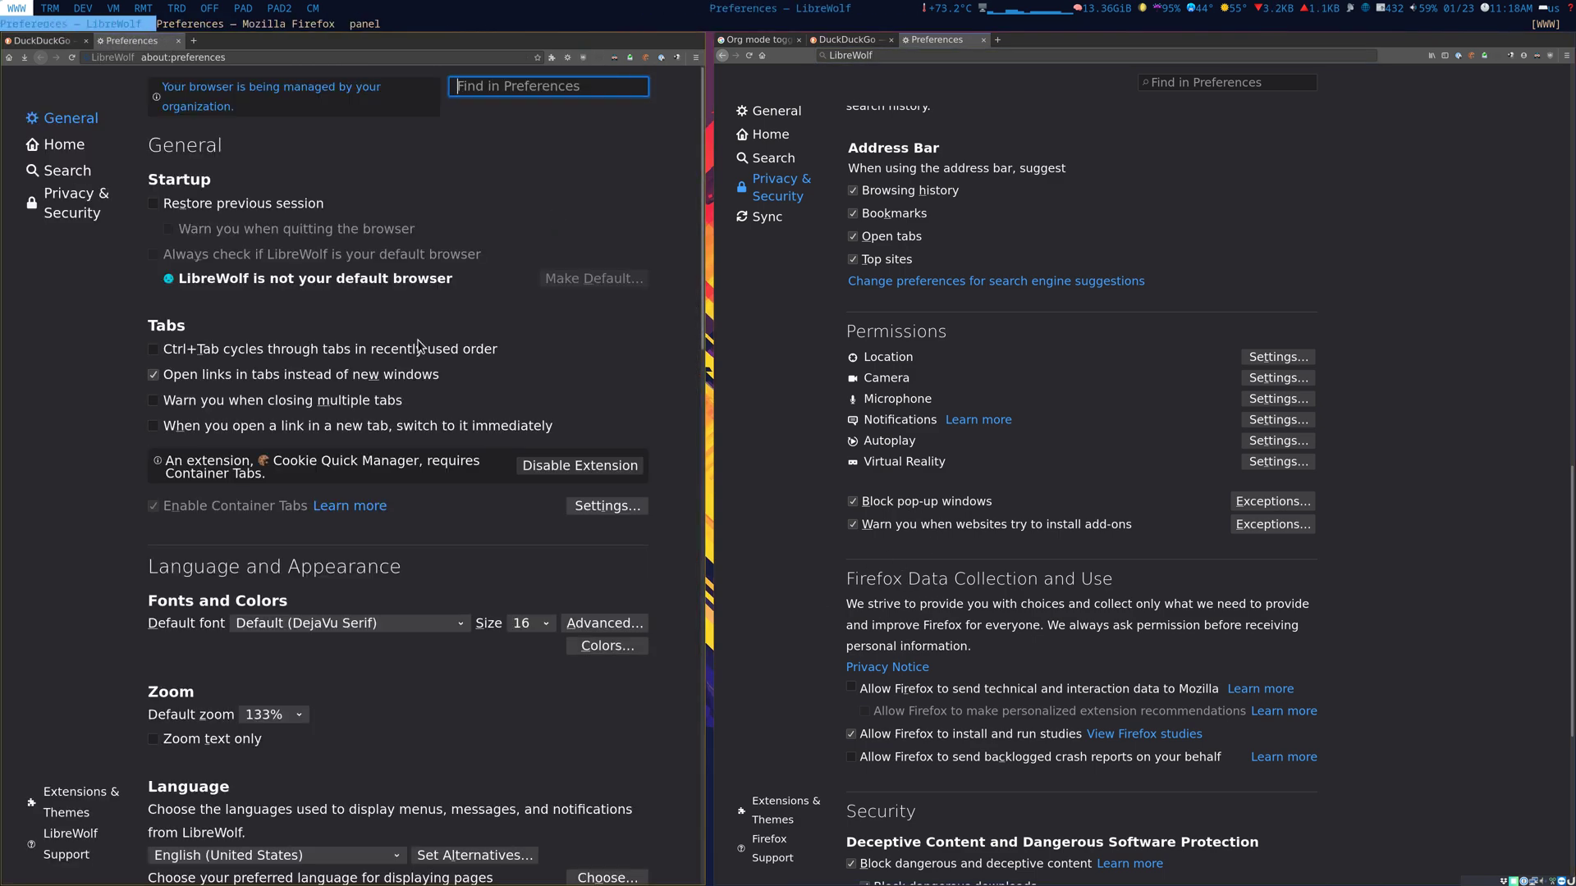
scroll(520, 554, down, 5)
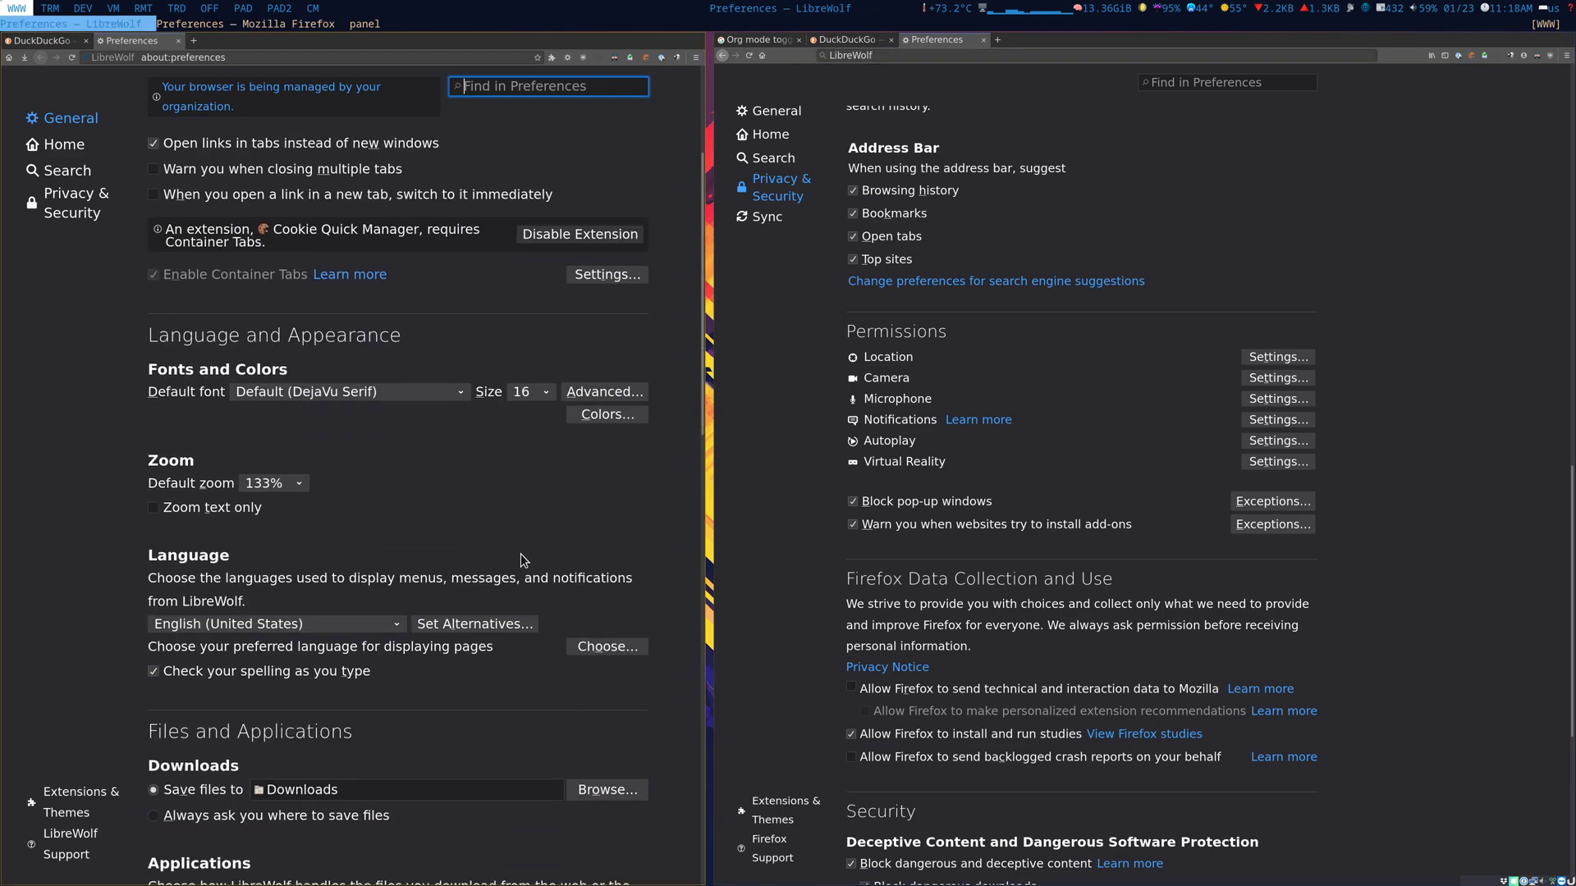
scroll(520, 559, down, 10)
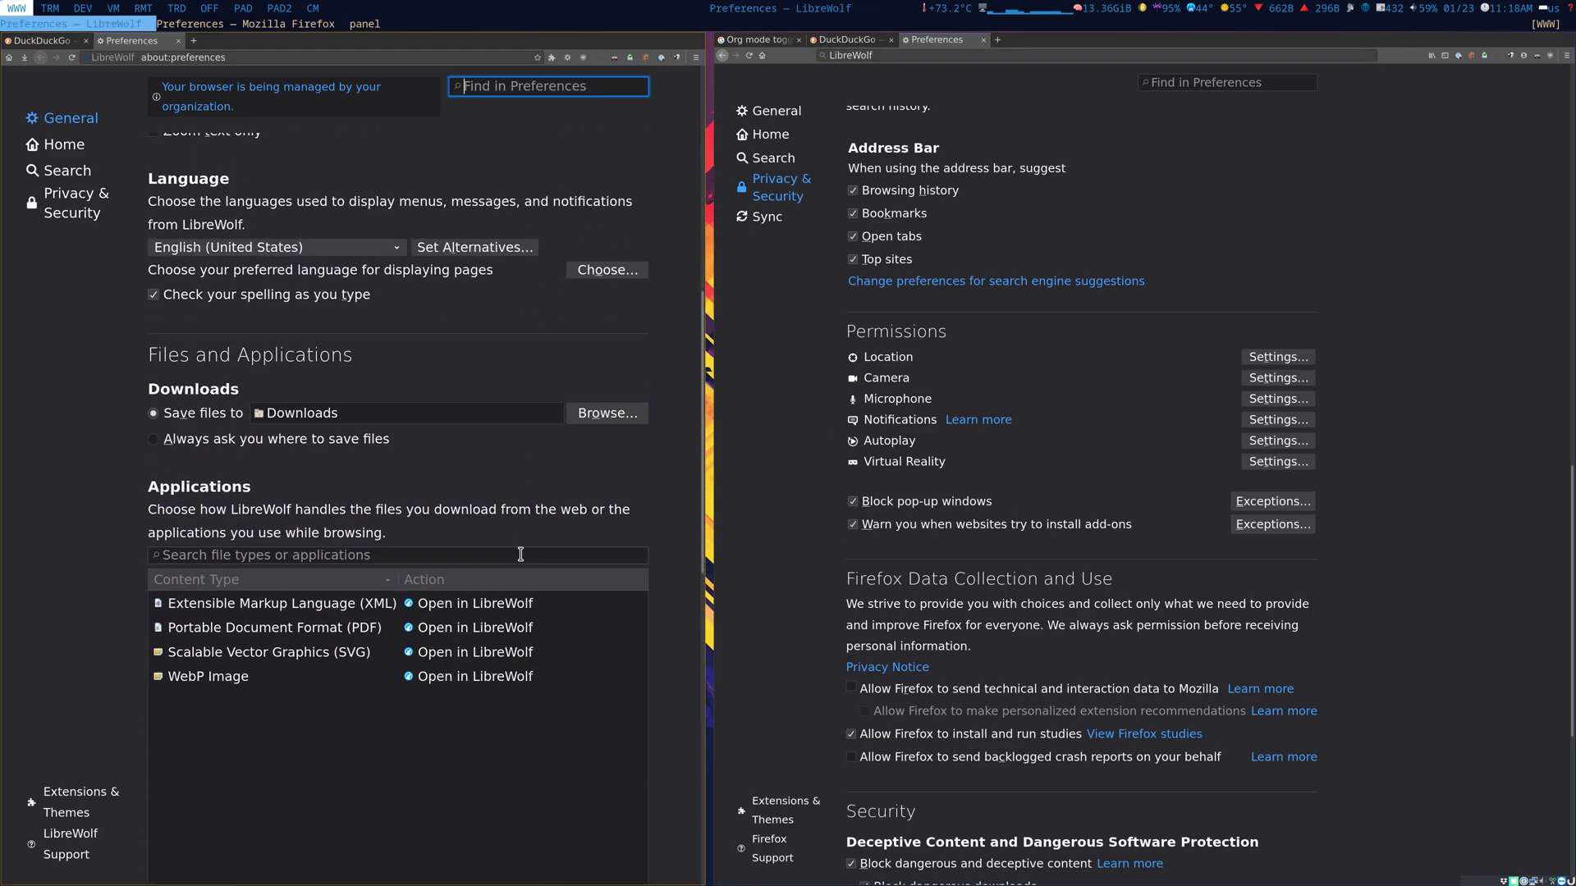
scroll(521, 554, down, 8)
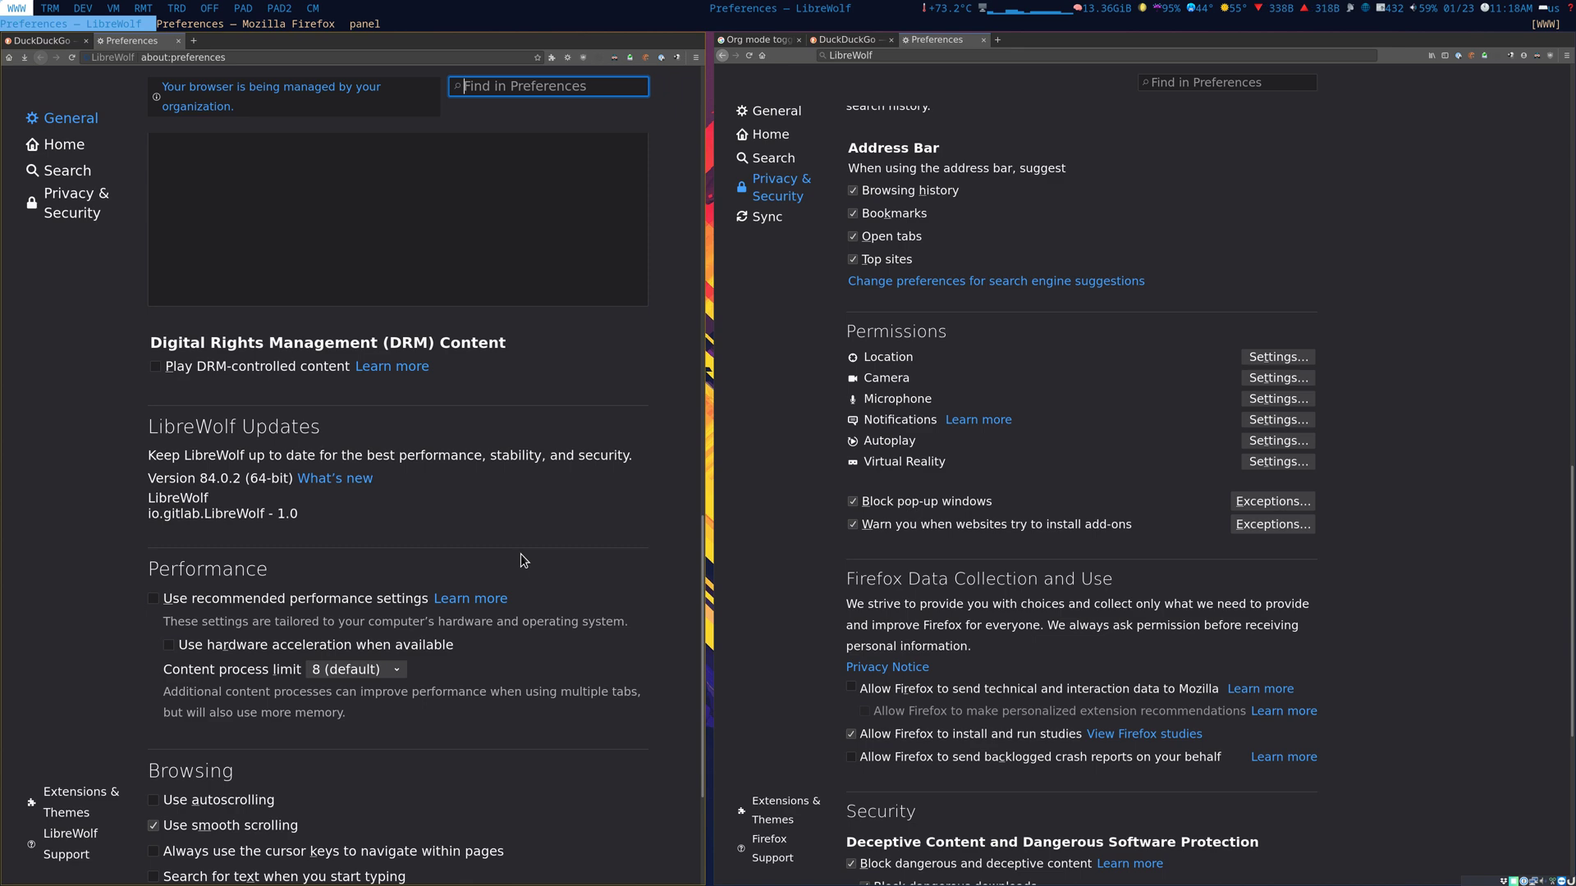
scroll(521, 561, down, 3)
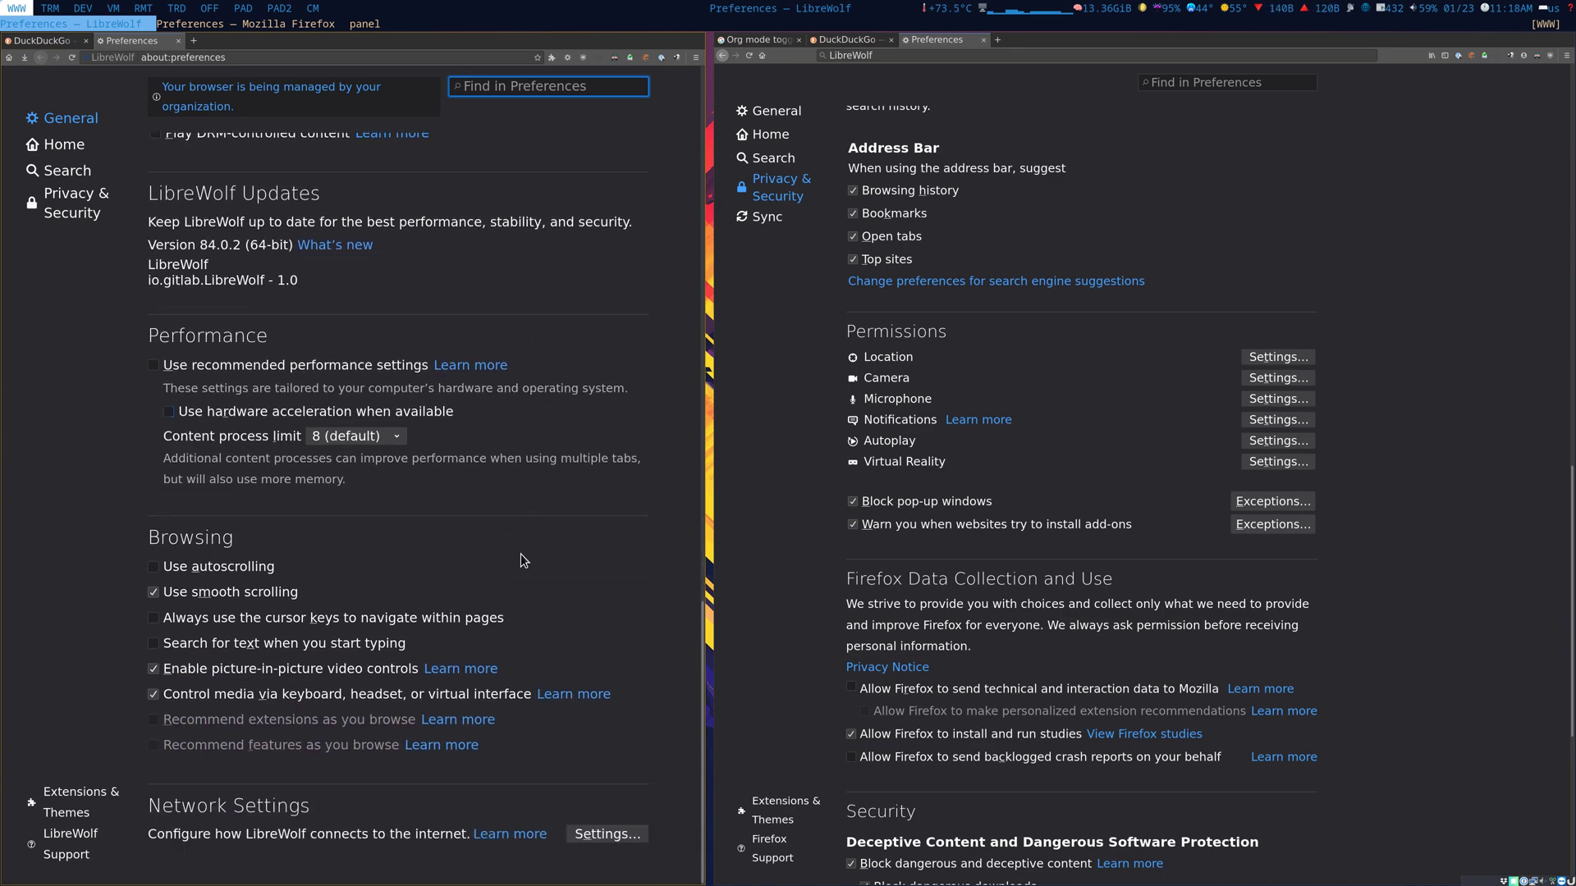
scroll(420, 356, up, 1)
scroll(420, 356, up, 6)
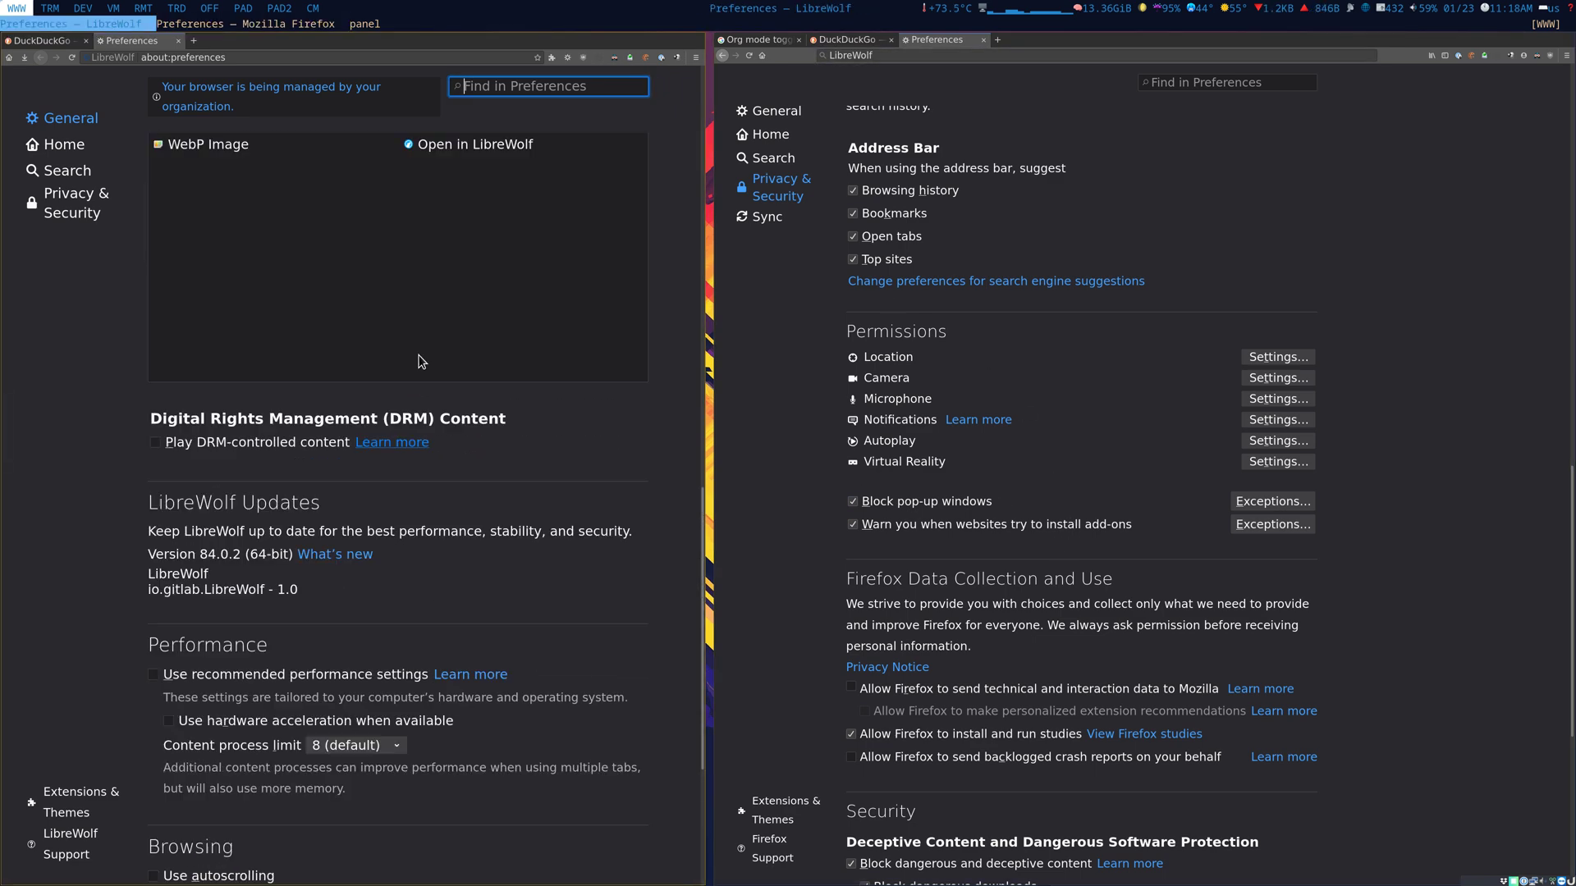
Step: Compare the Privacy & Security preferences of LibreWolf and Firefox for tracking protection, cookies and saved logins
click(76, 203)
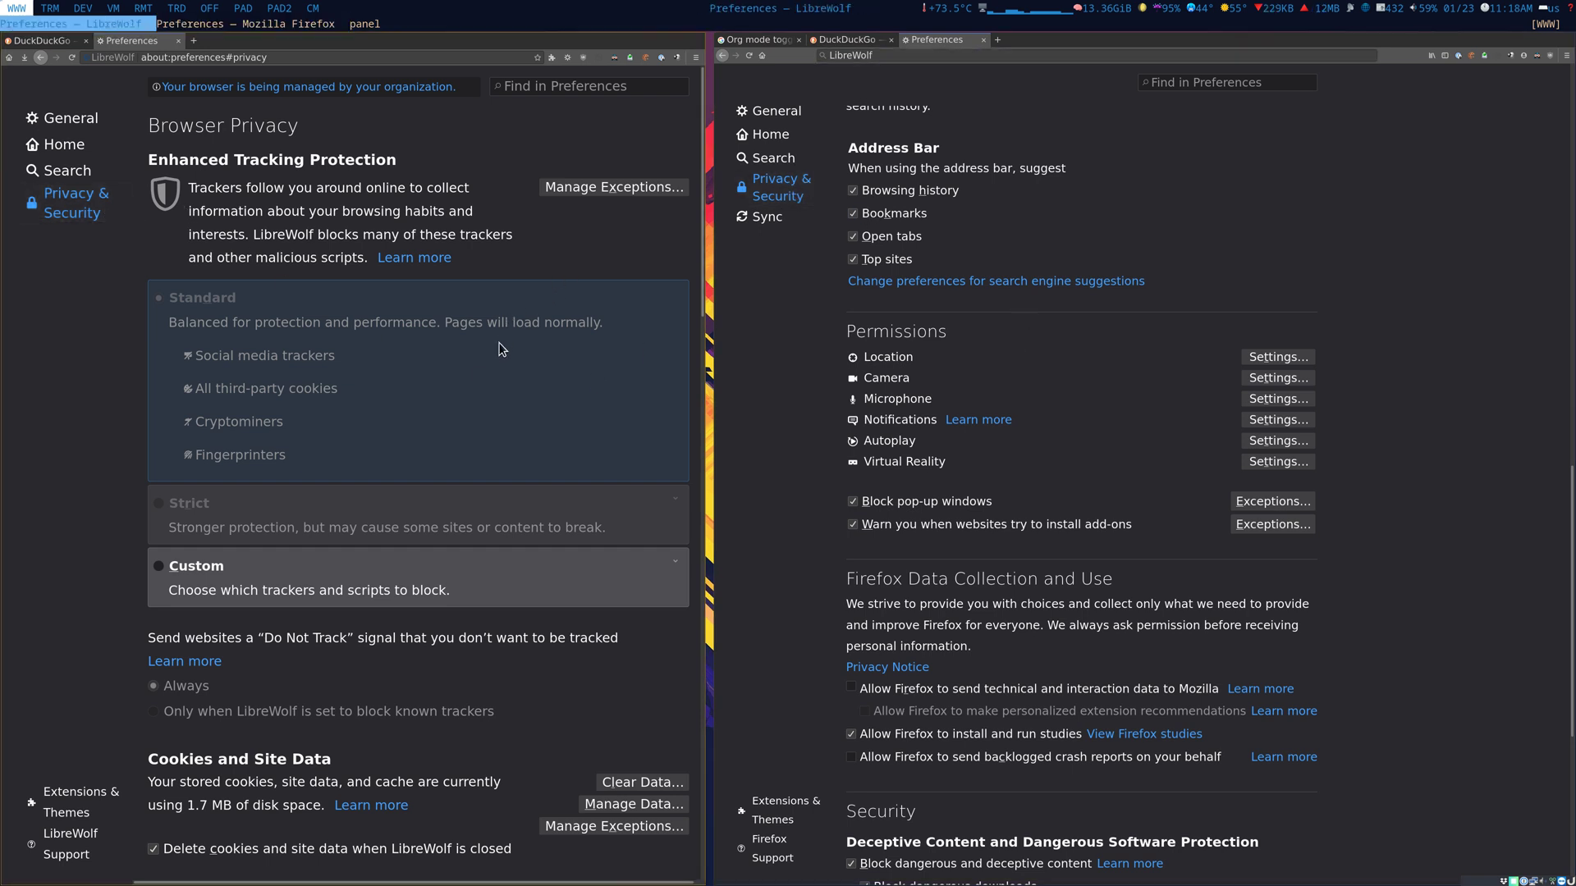
scroll(942, 304, up, 5)
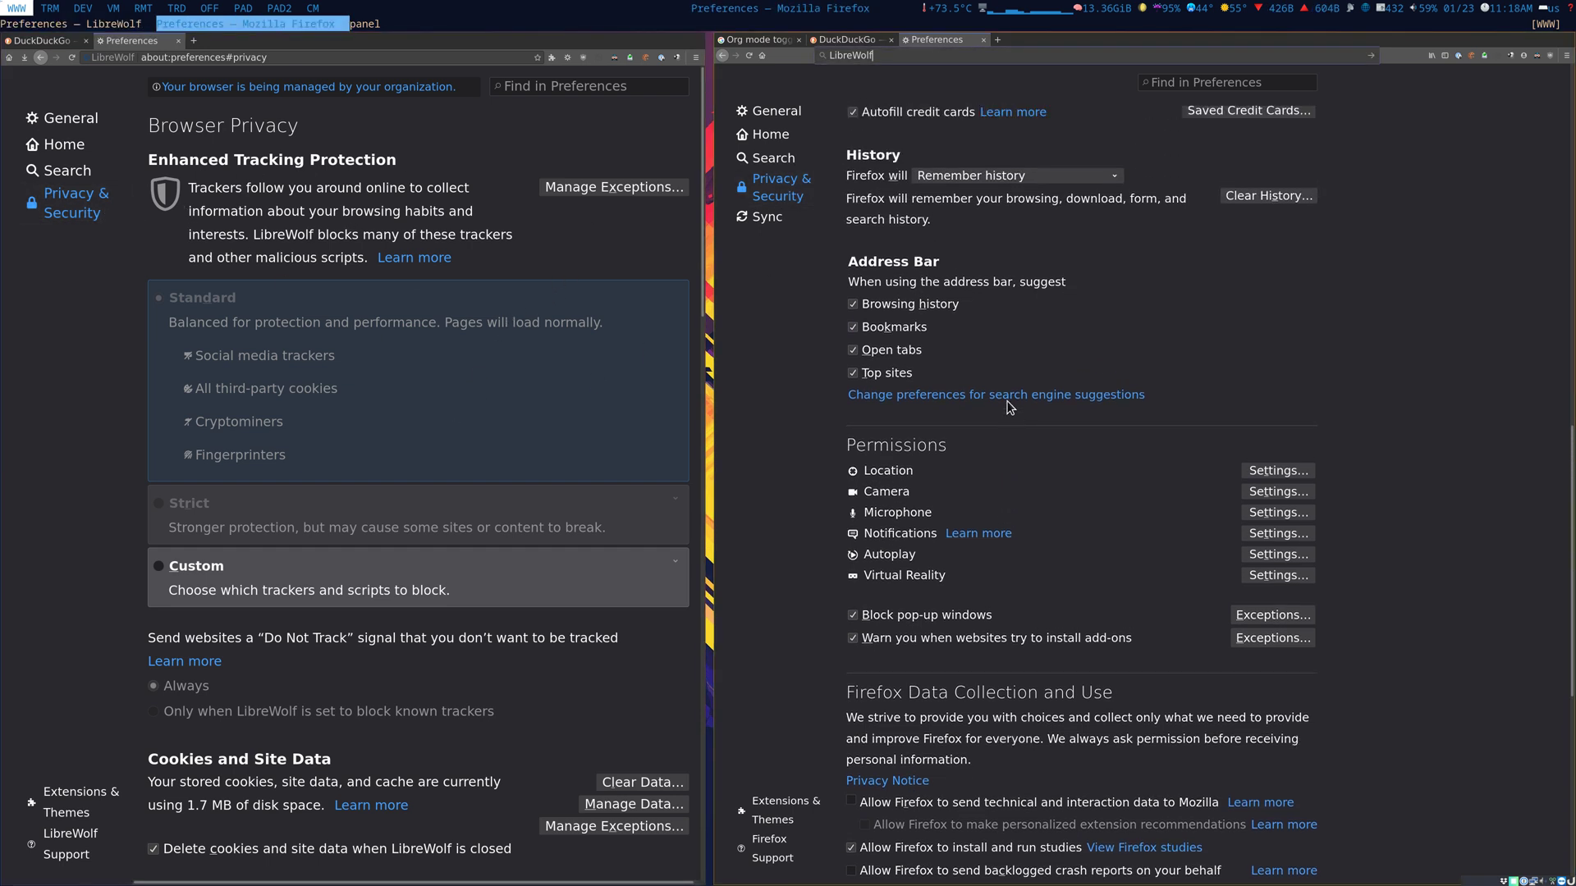
click(773, 158)
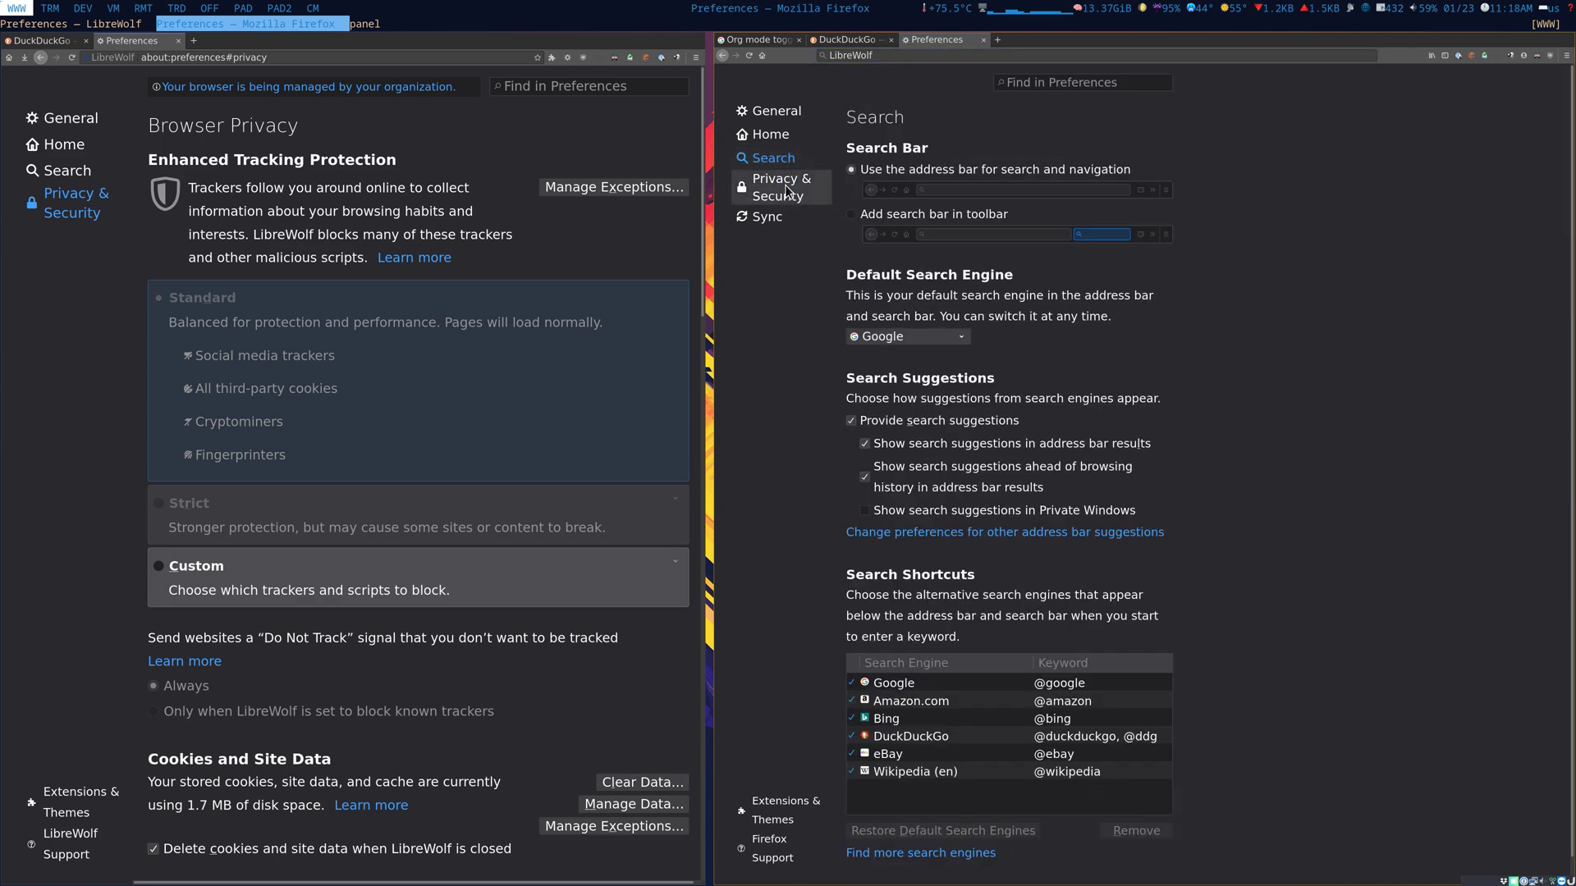
click(785, 191)
scroll(1274, 483, down, 3)
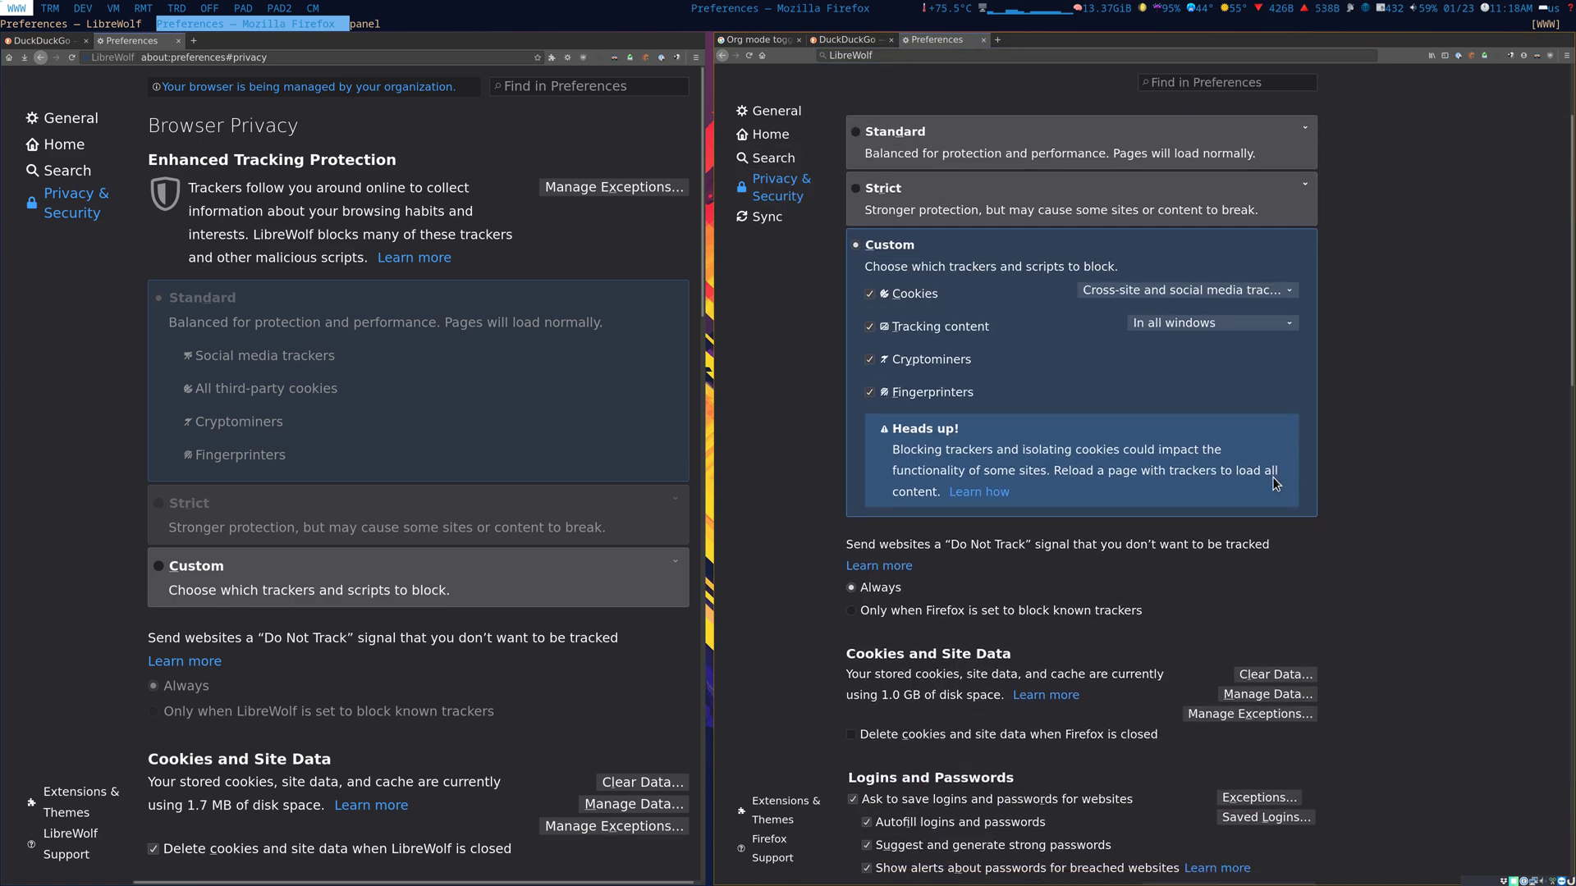
scroll(558, 421, down, 3)
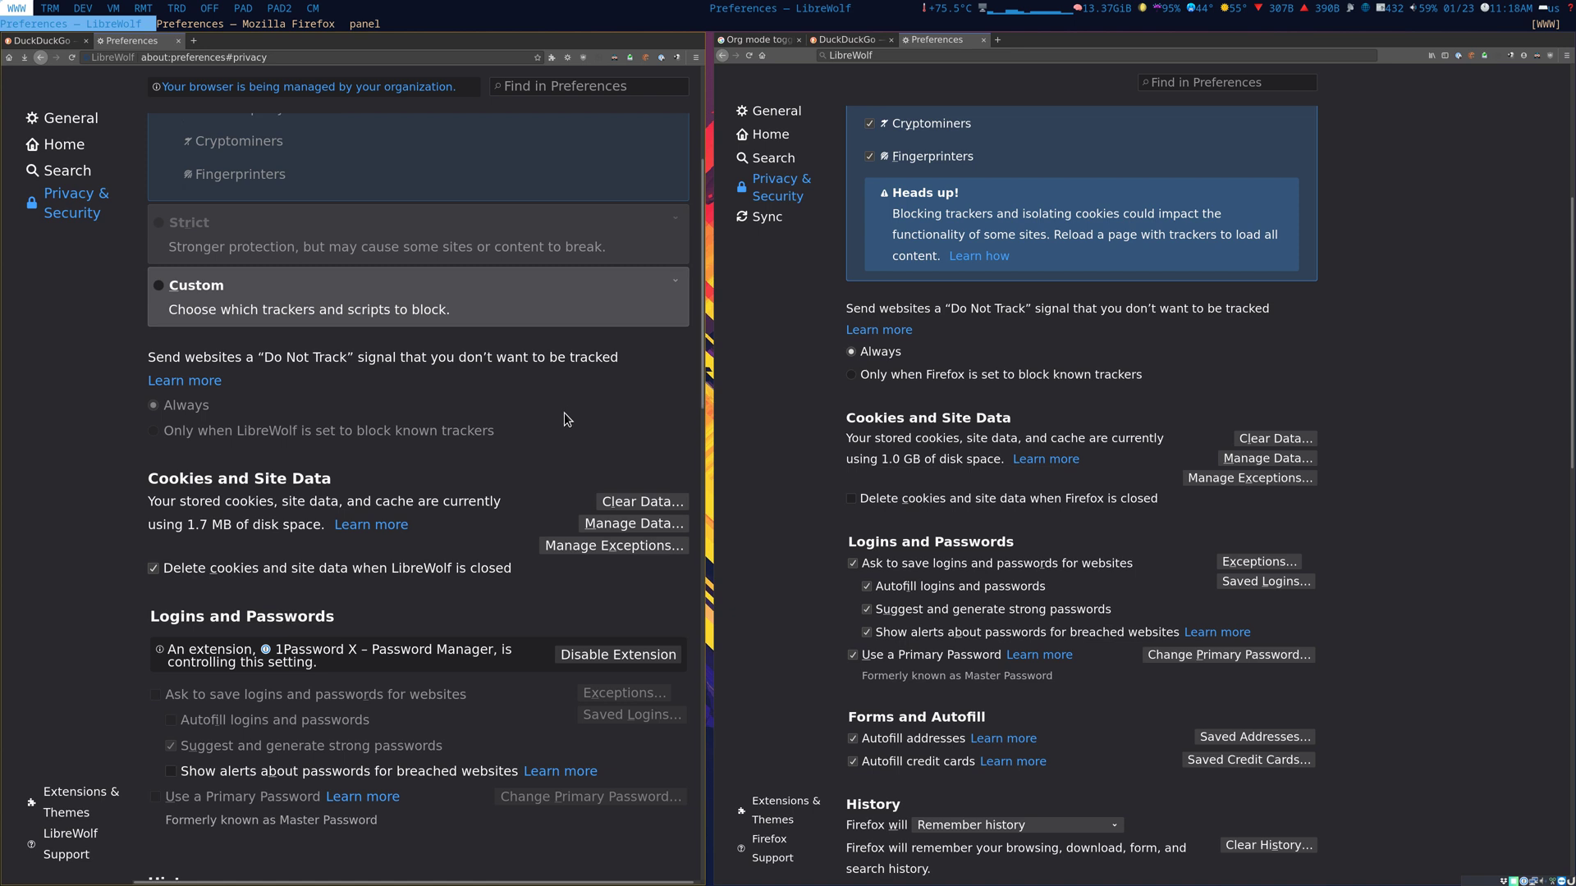
scroll(417, 528, down, 2)
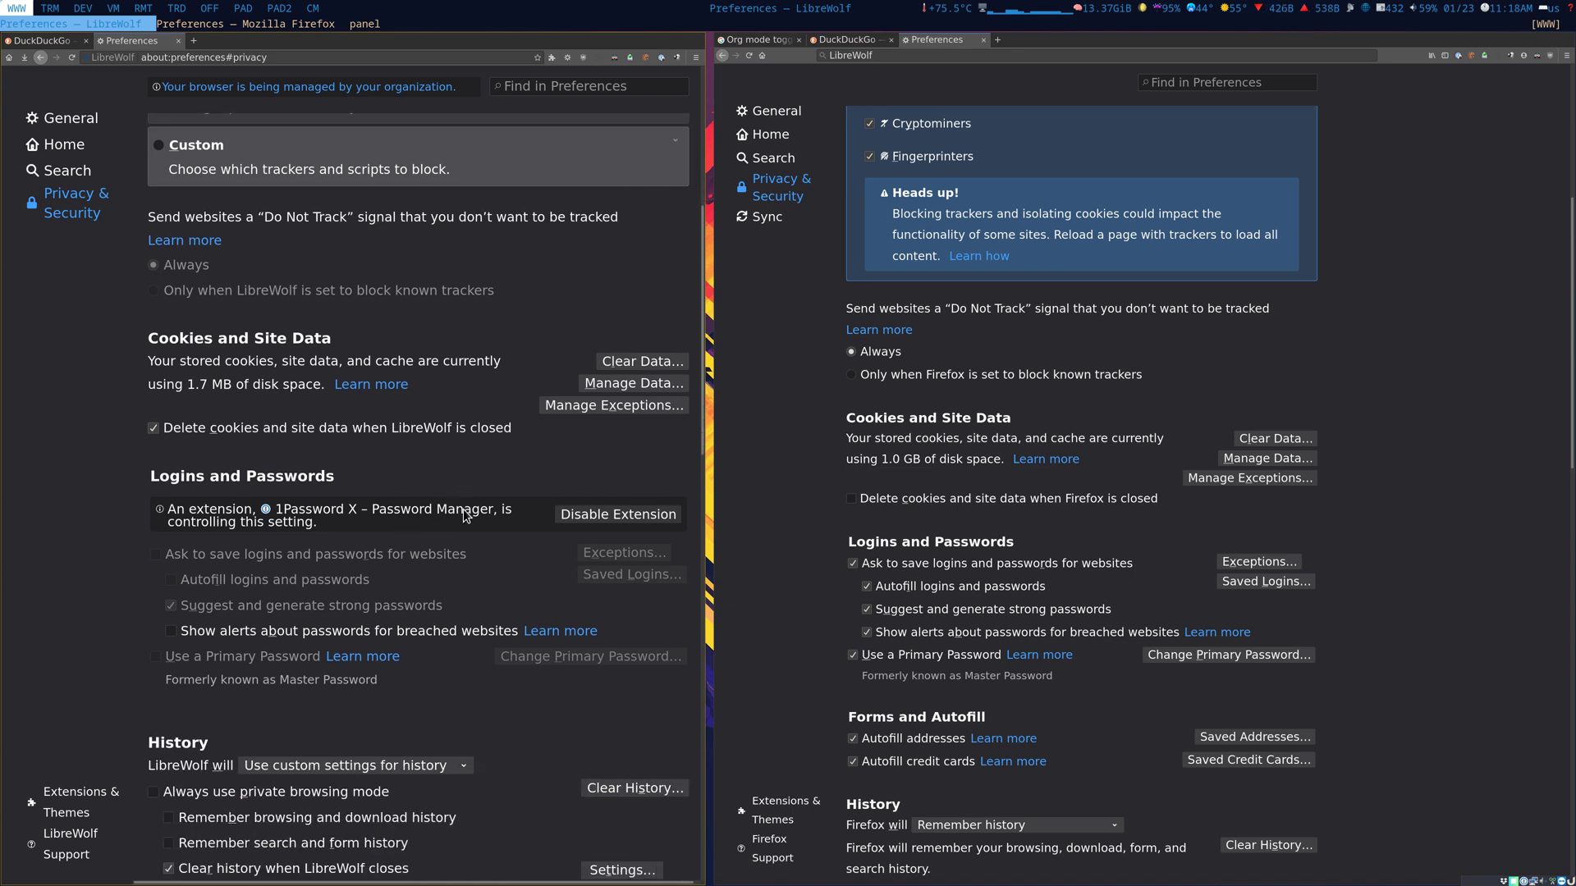
scroll(464, 517, down, 1)
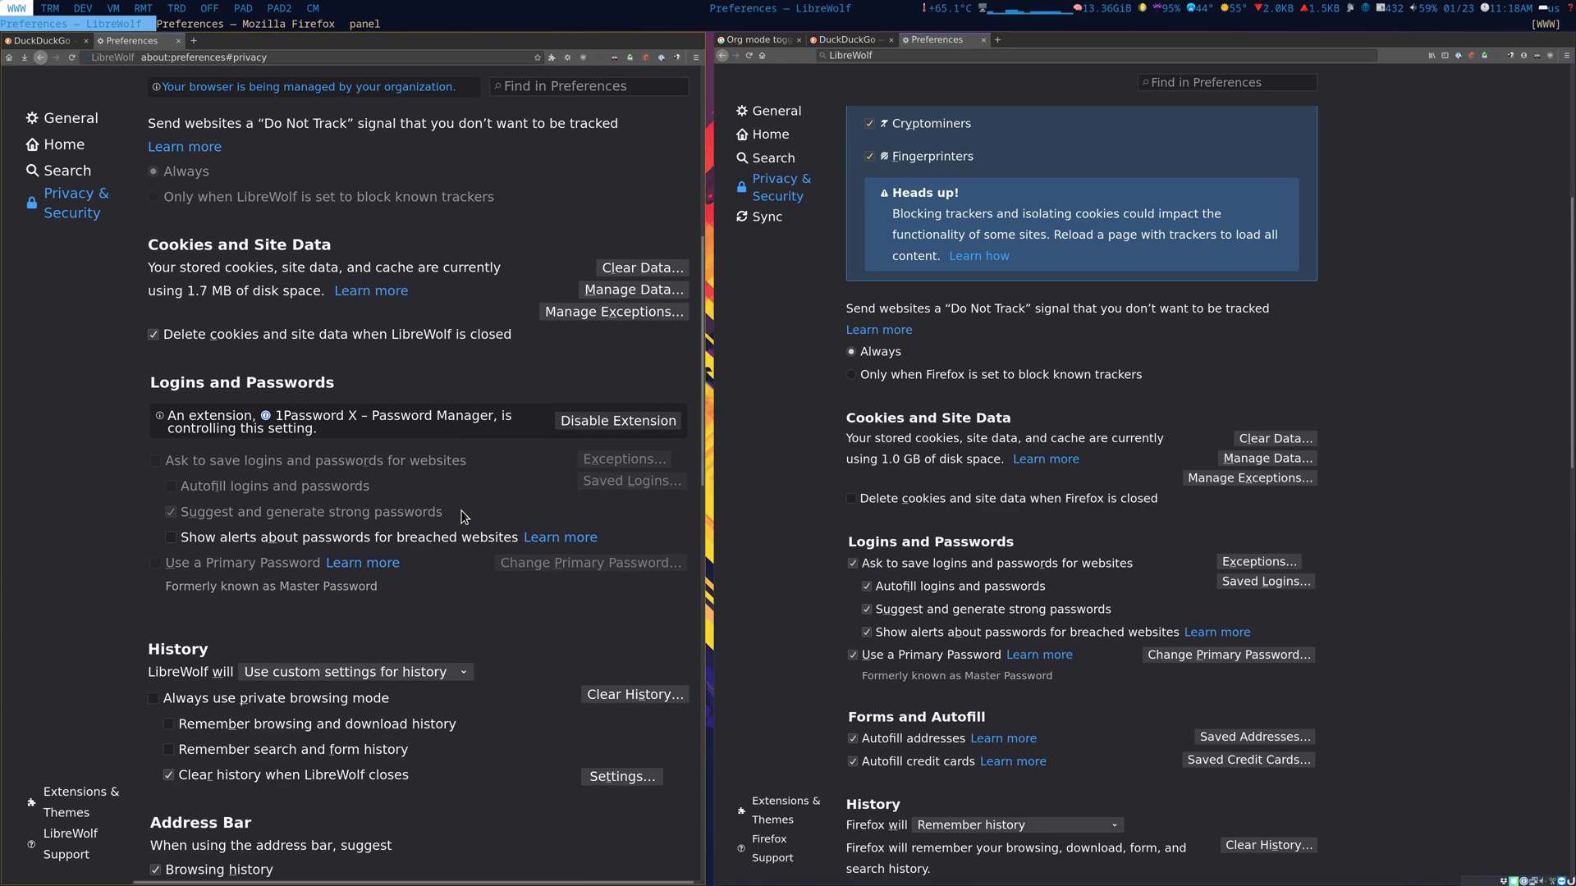
Step: Compare the history, address bar, permissions and data collection settings in both browsers' Privacy & Security preferences
scroll(1081, 637, down, 2)
scroll(1081, 637, down, 3)
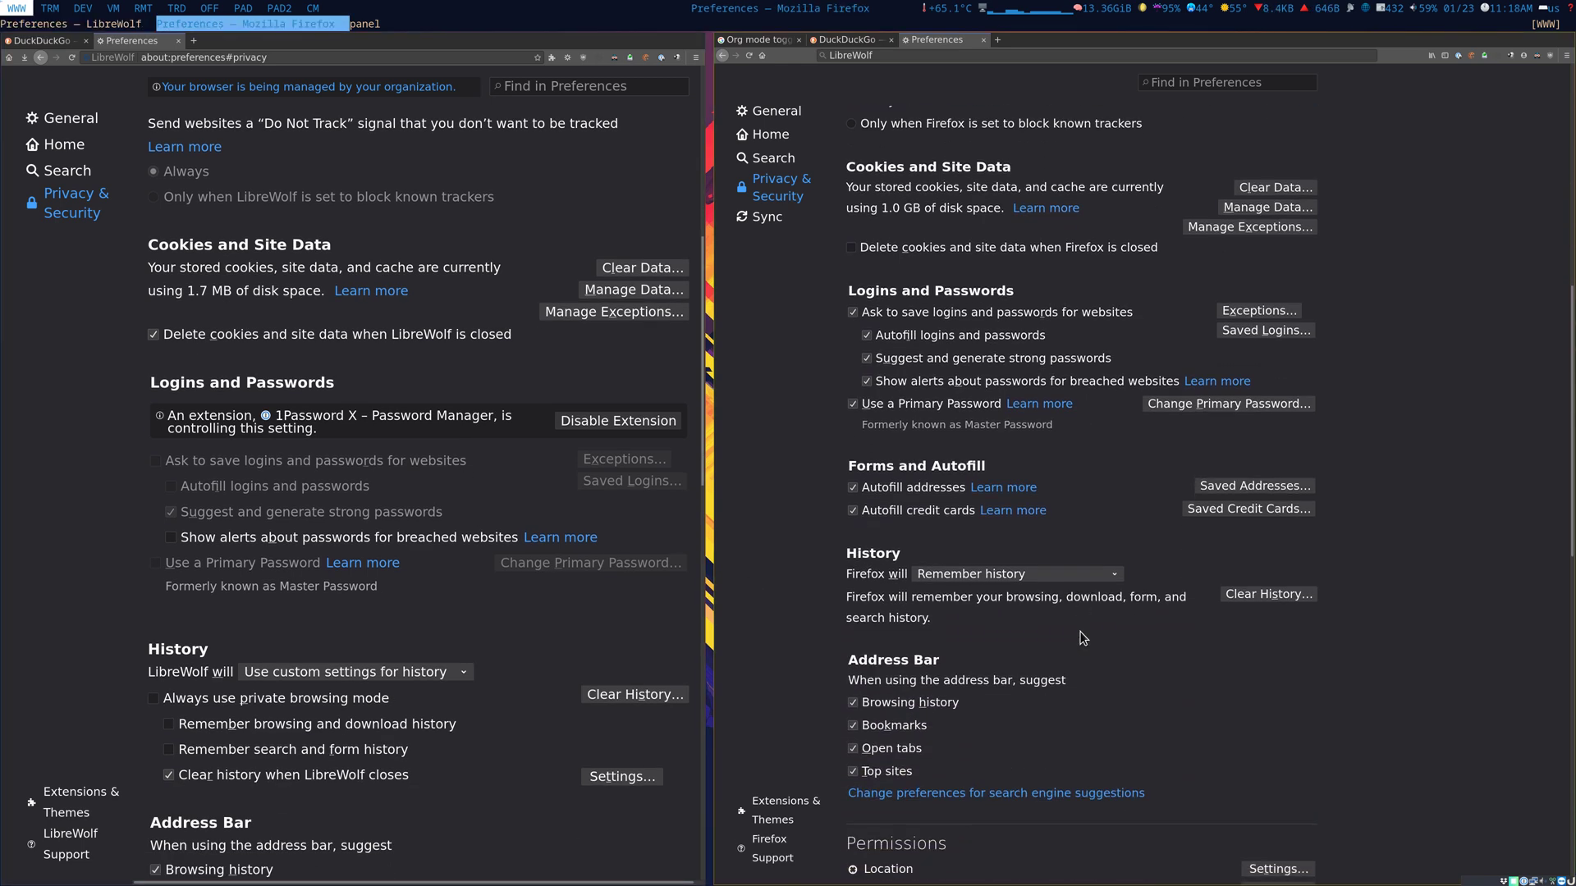
scroll(1081, 637, down, 3)
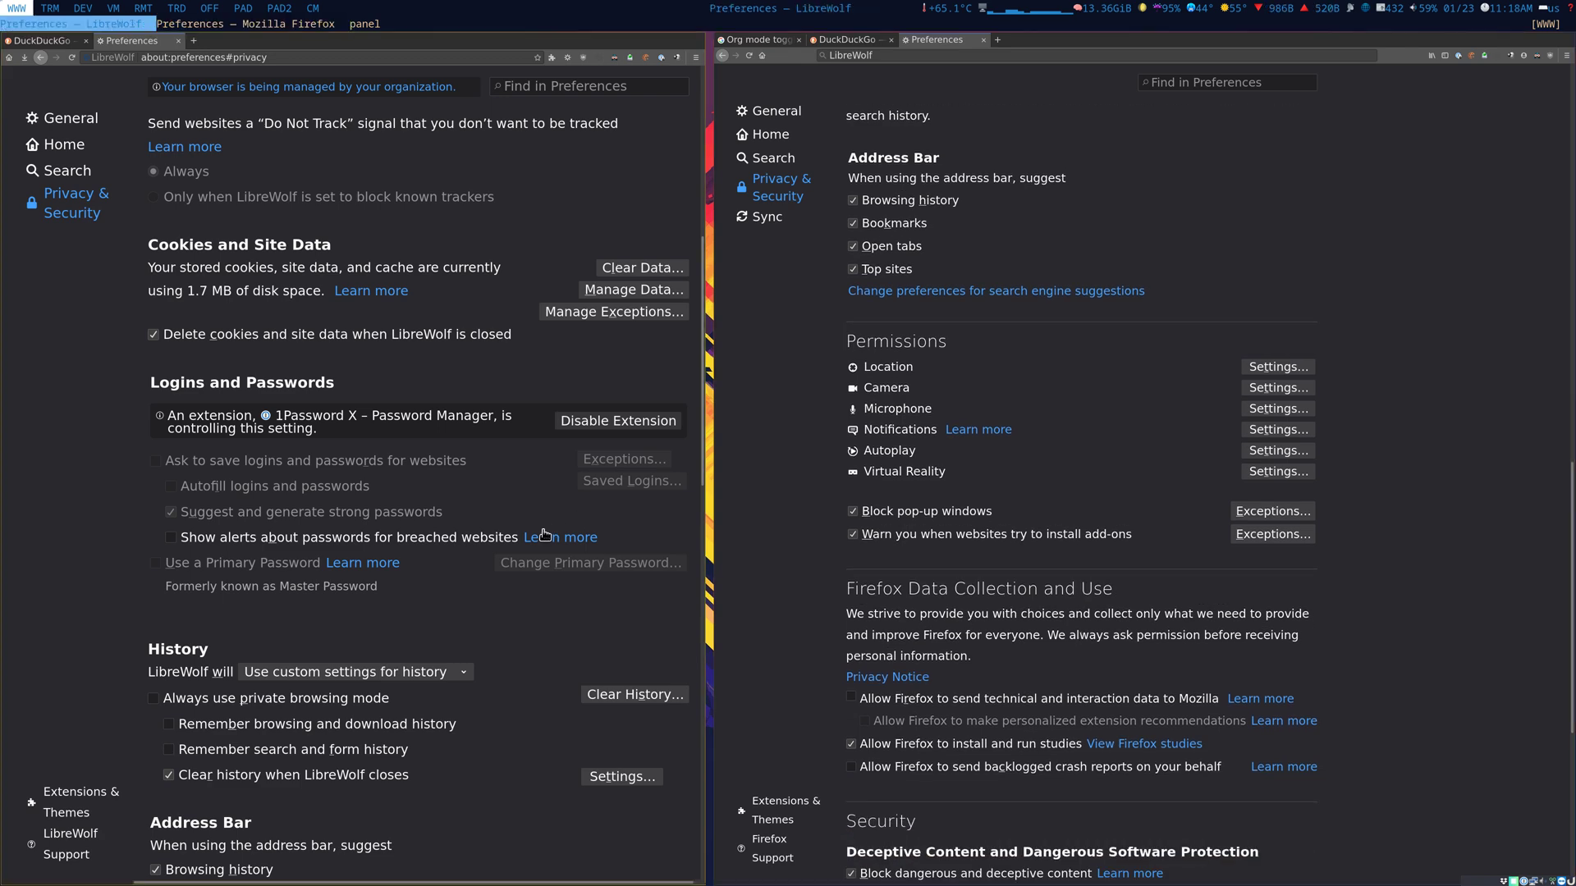
scroll(544, 540, down, 7)
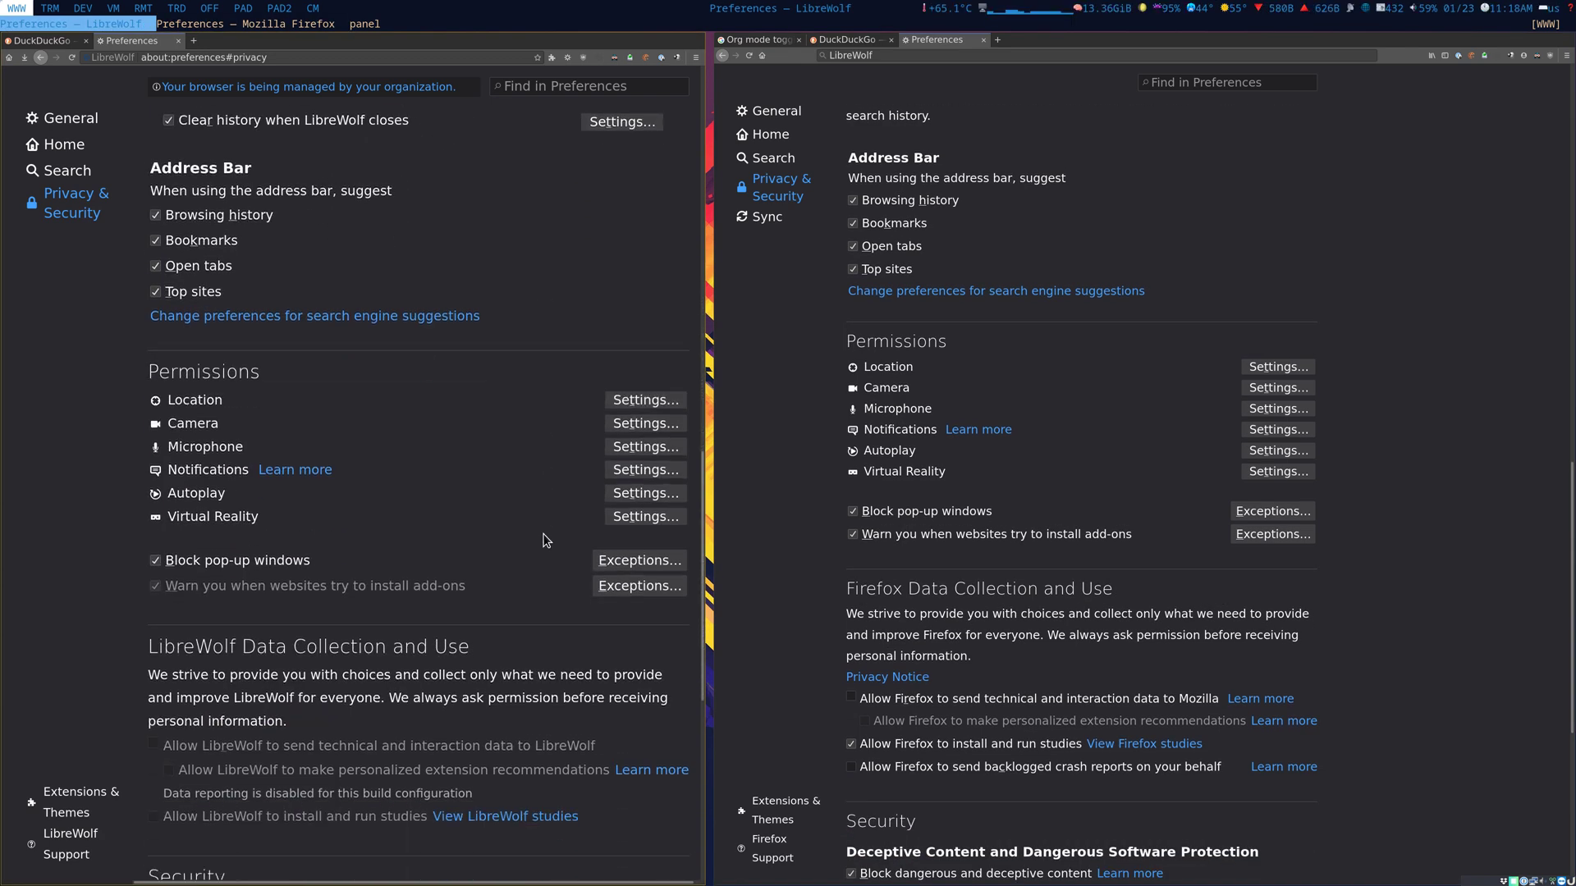
scroll(544, 539, down, 1)
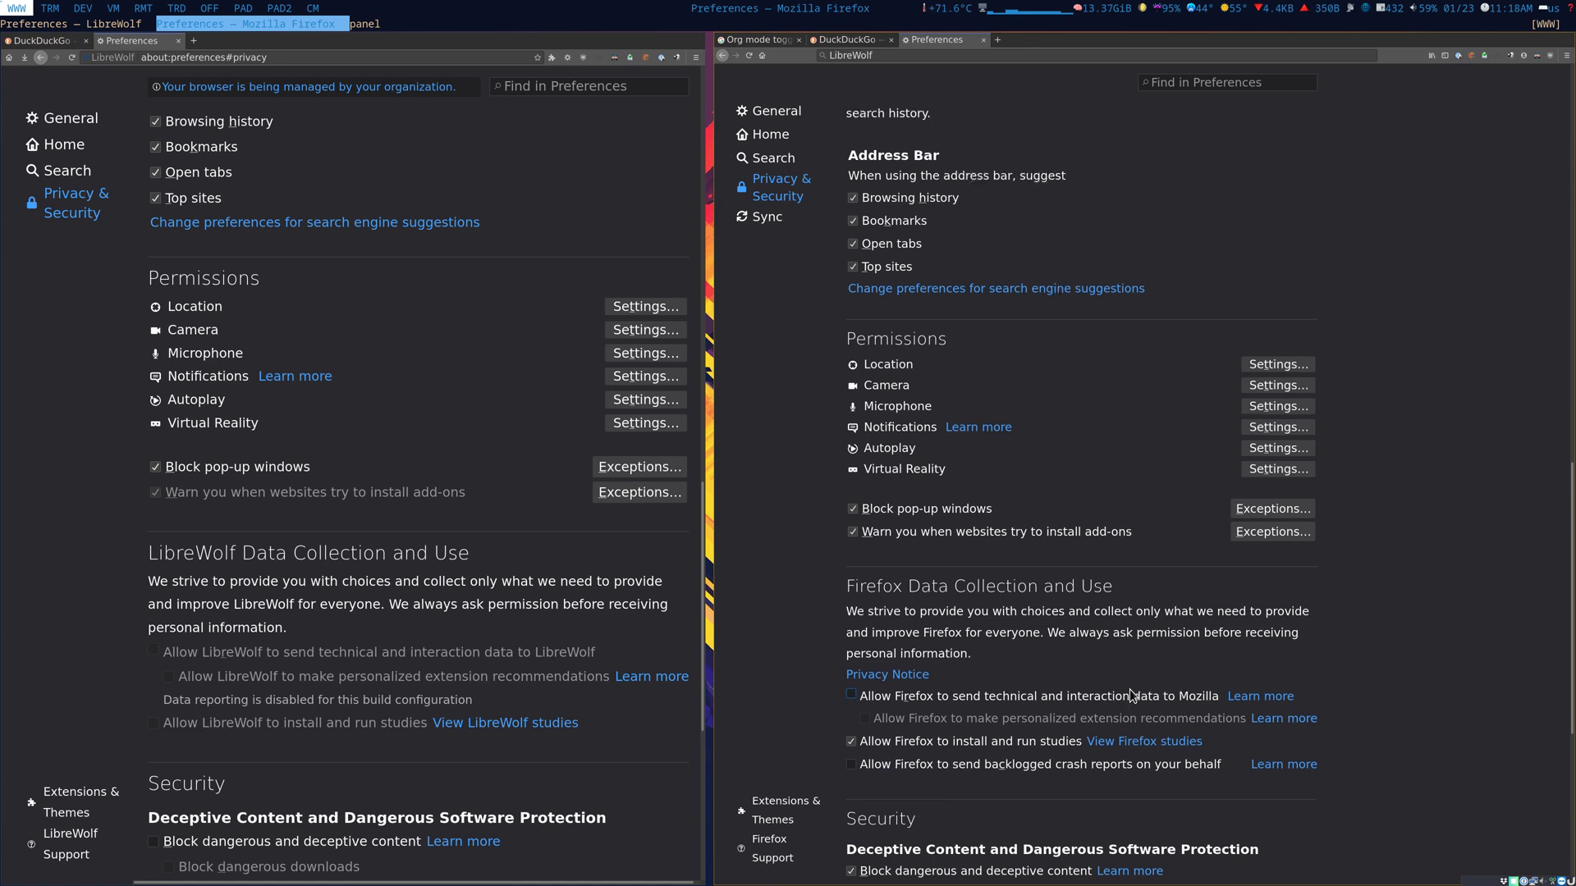
scroll(1131, 696, down, 1)
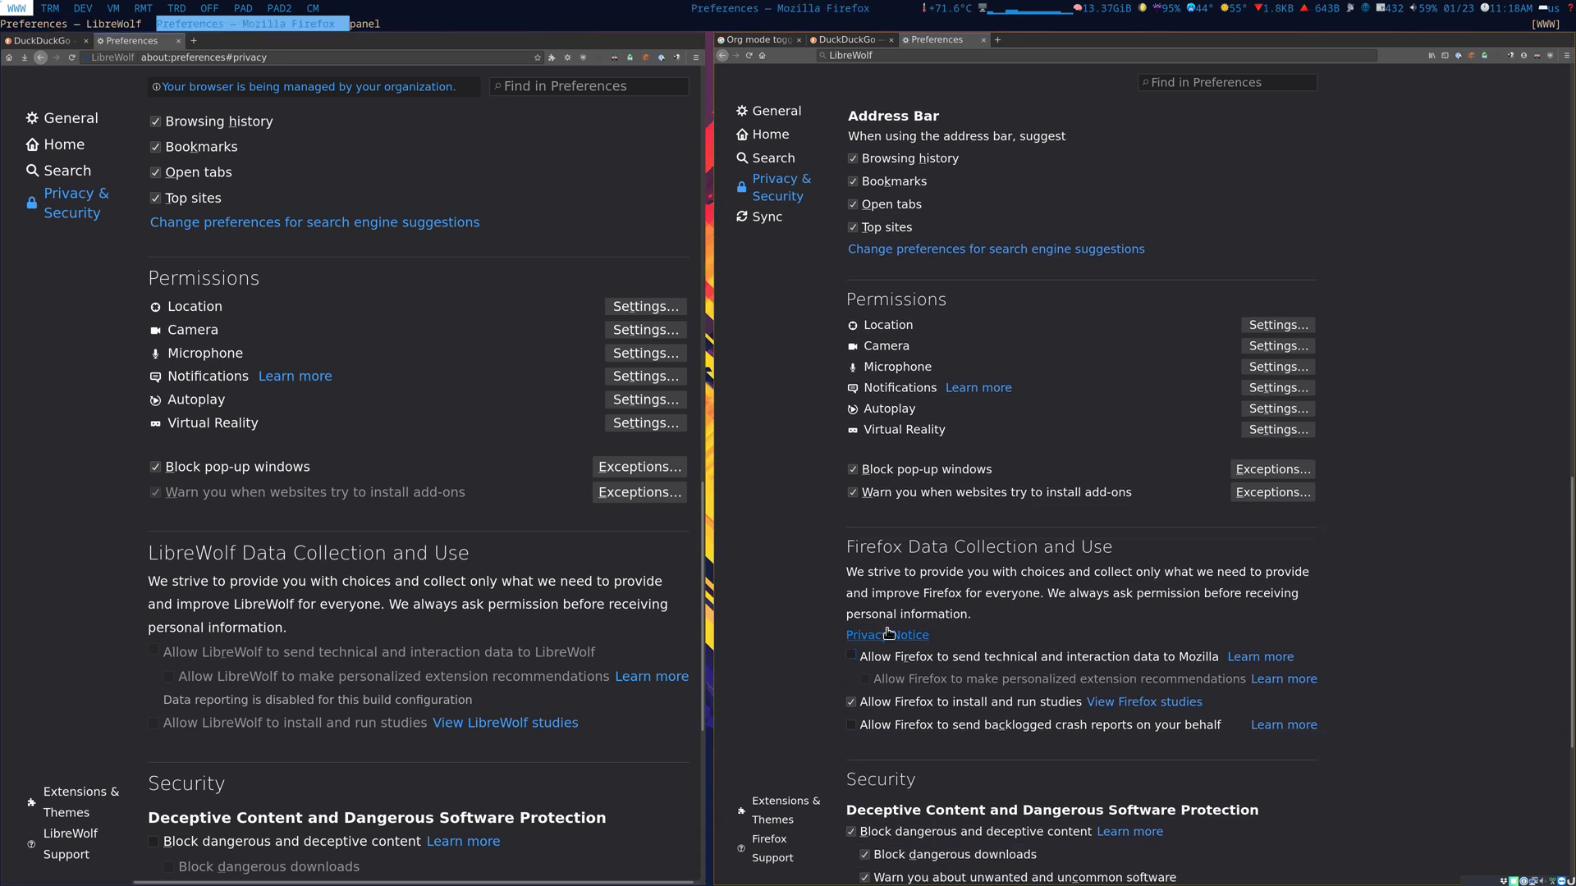
Step: Switch Firefox's permission to send technical and interaction data to Mozilla on and back off, twice
click(851, 656)
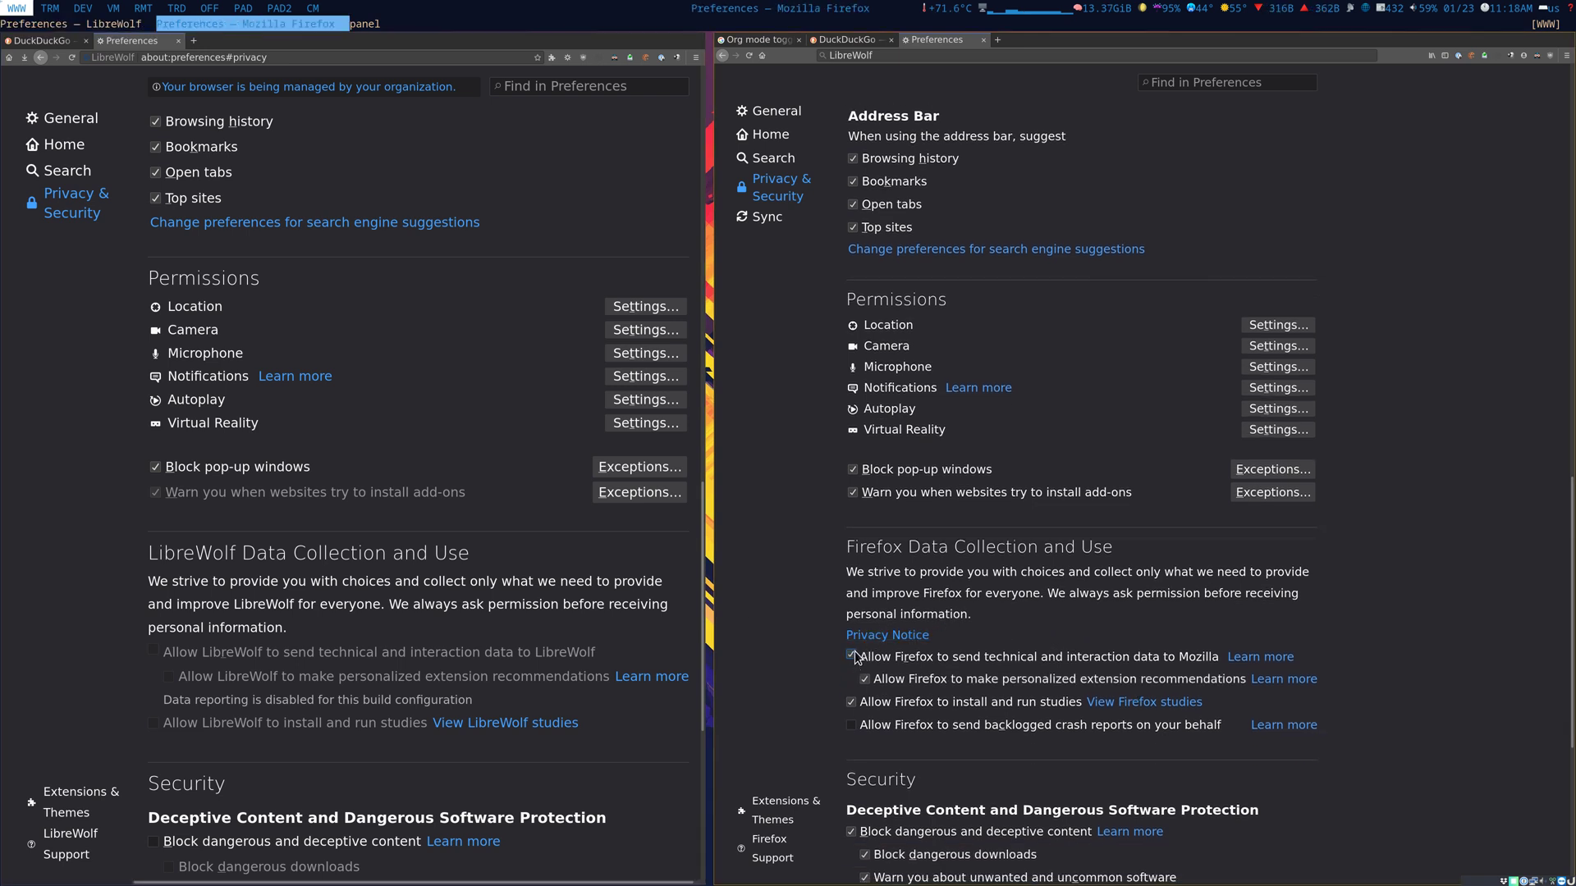
click(851, 657)
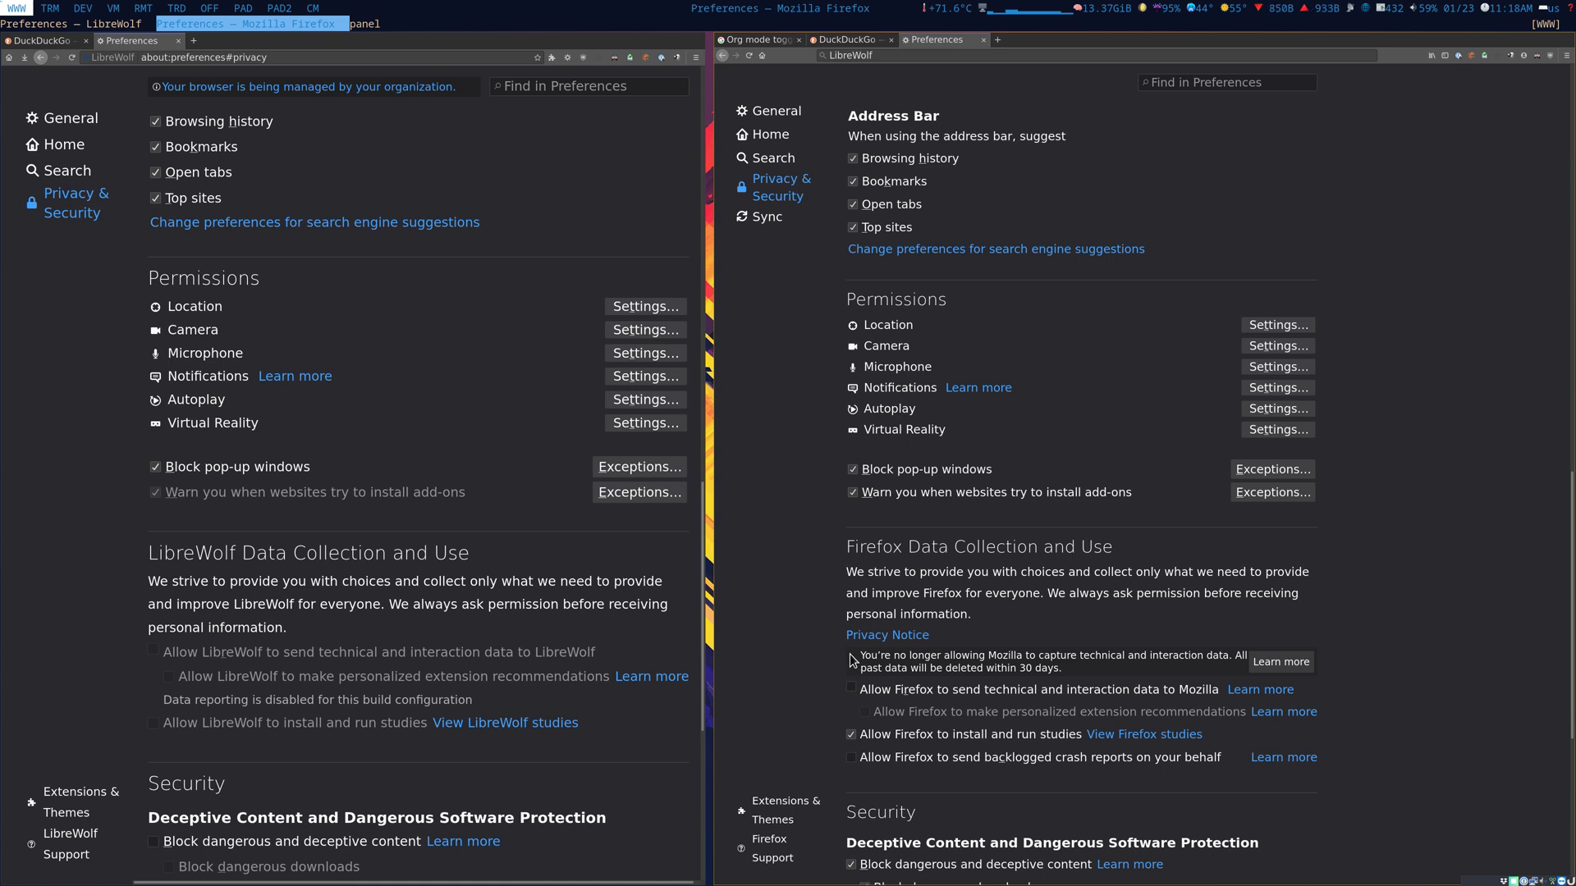
click(852, 689)
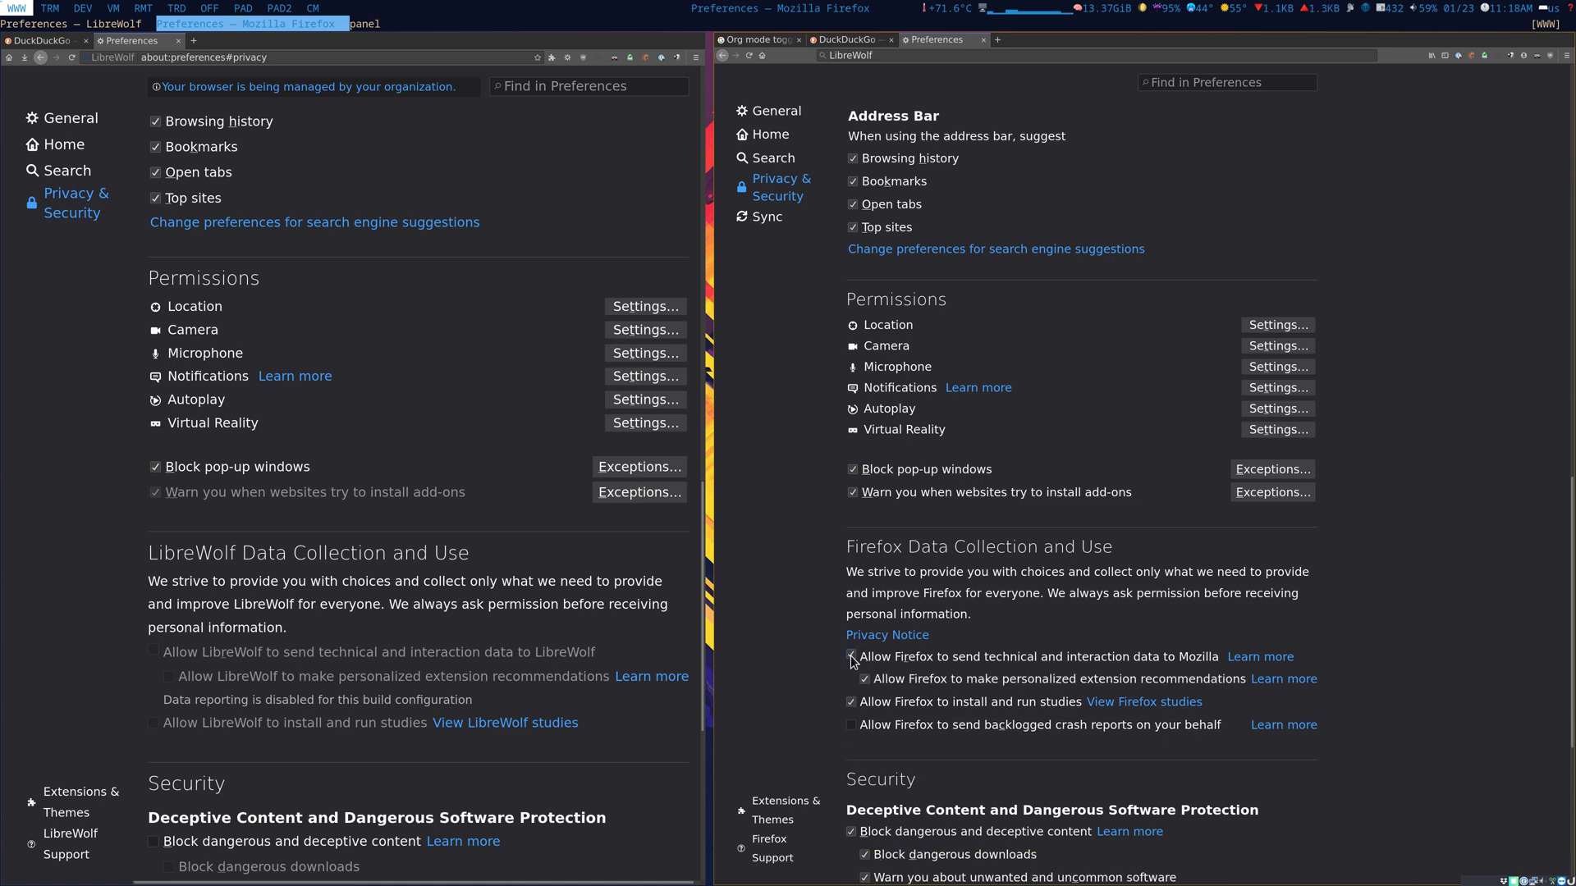
click(850, 656)
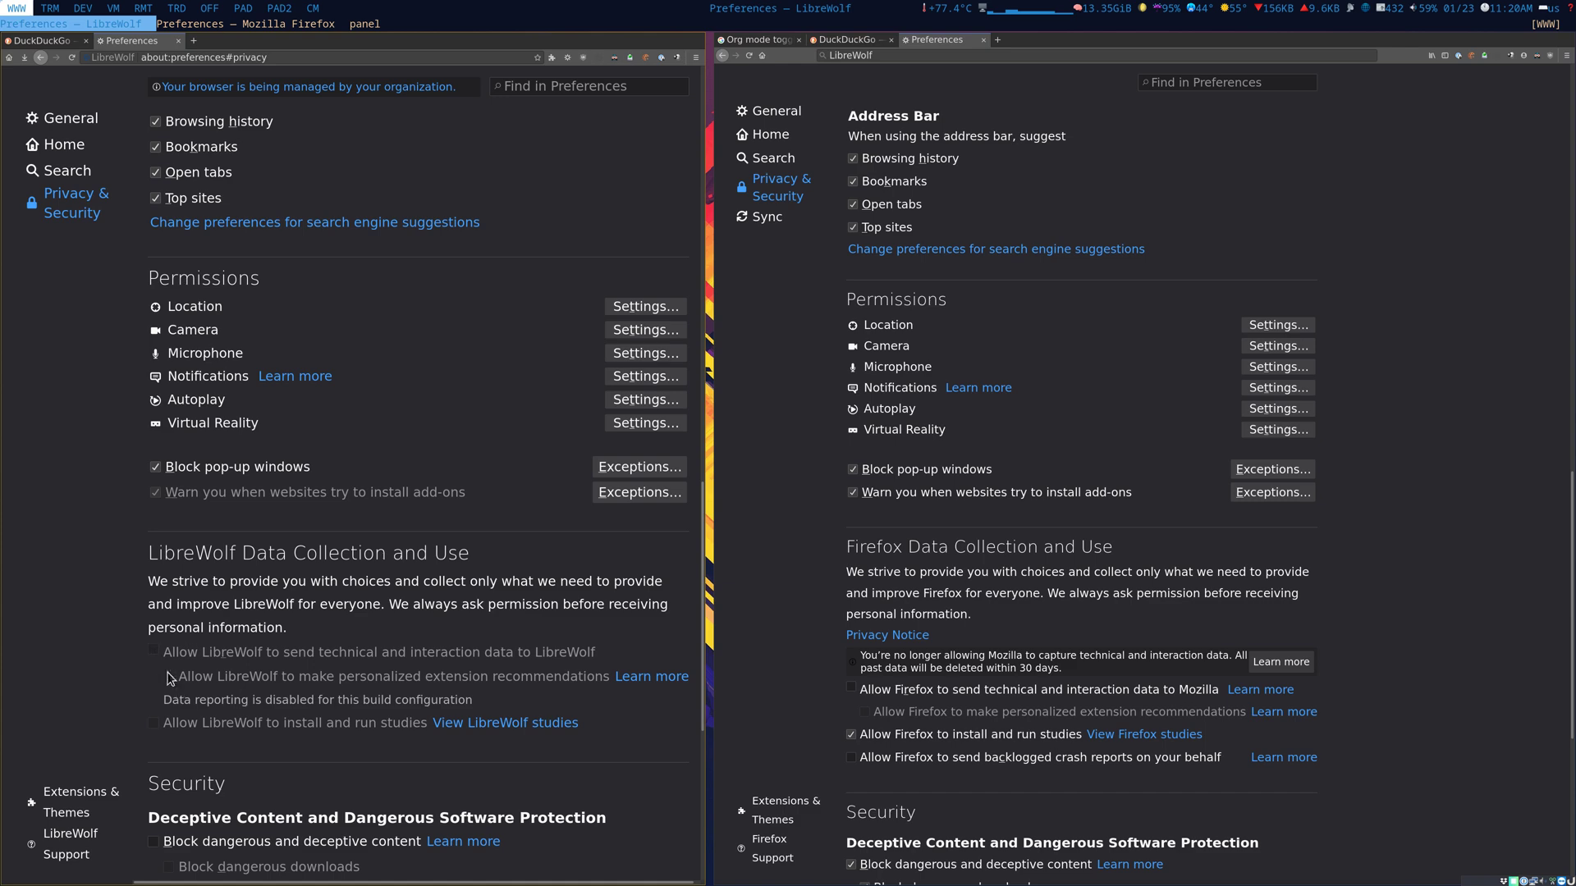
Step: Review LibreWolf's data collection, security, history and login settings, and return to its Enhanced Tracking Protection section
scroll(572, 637, down, 5)
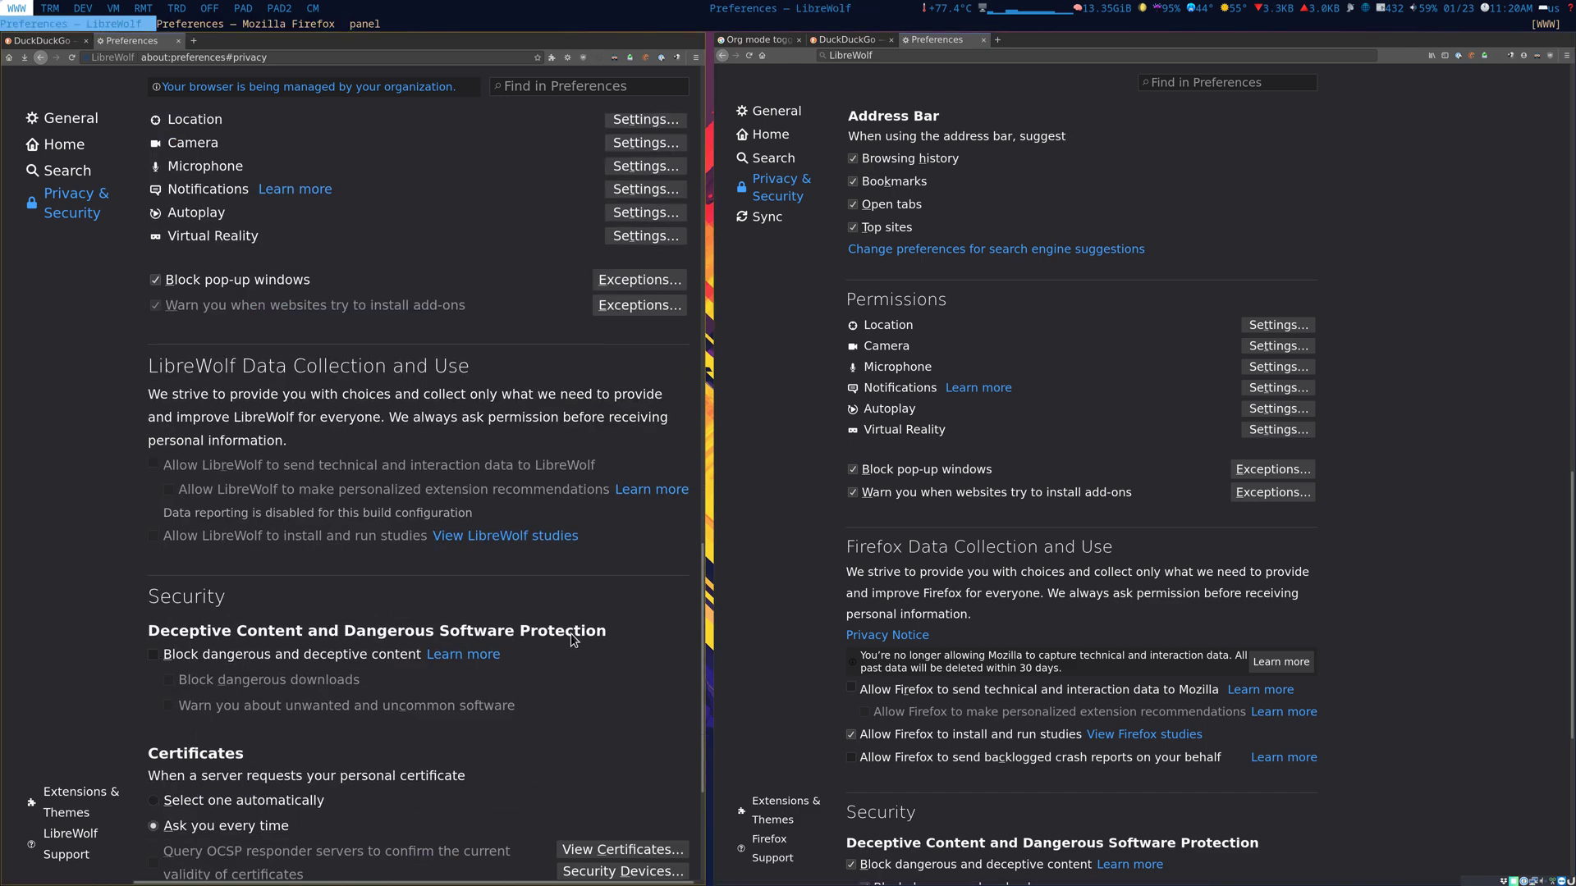
scroll(570, 634, up, 6)
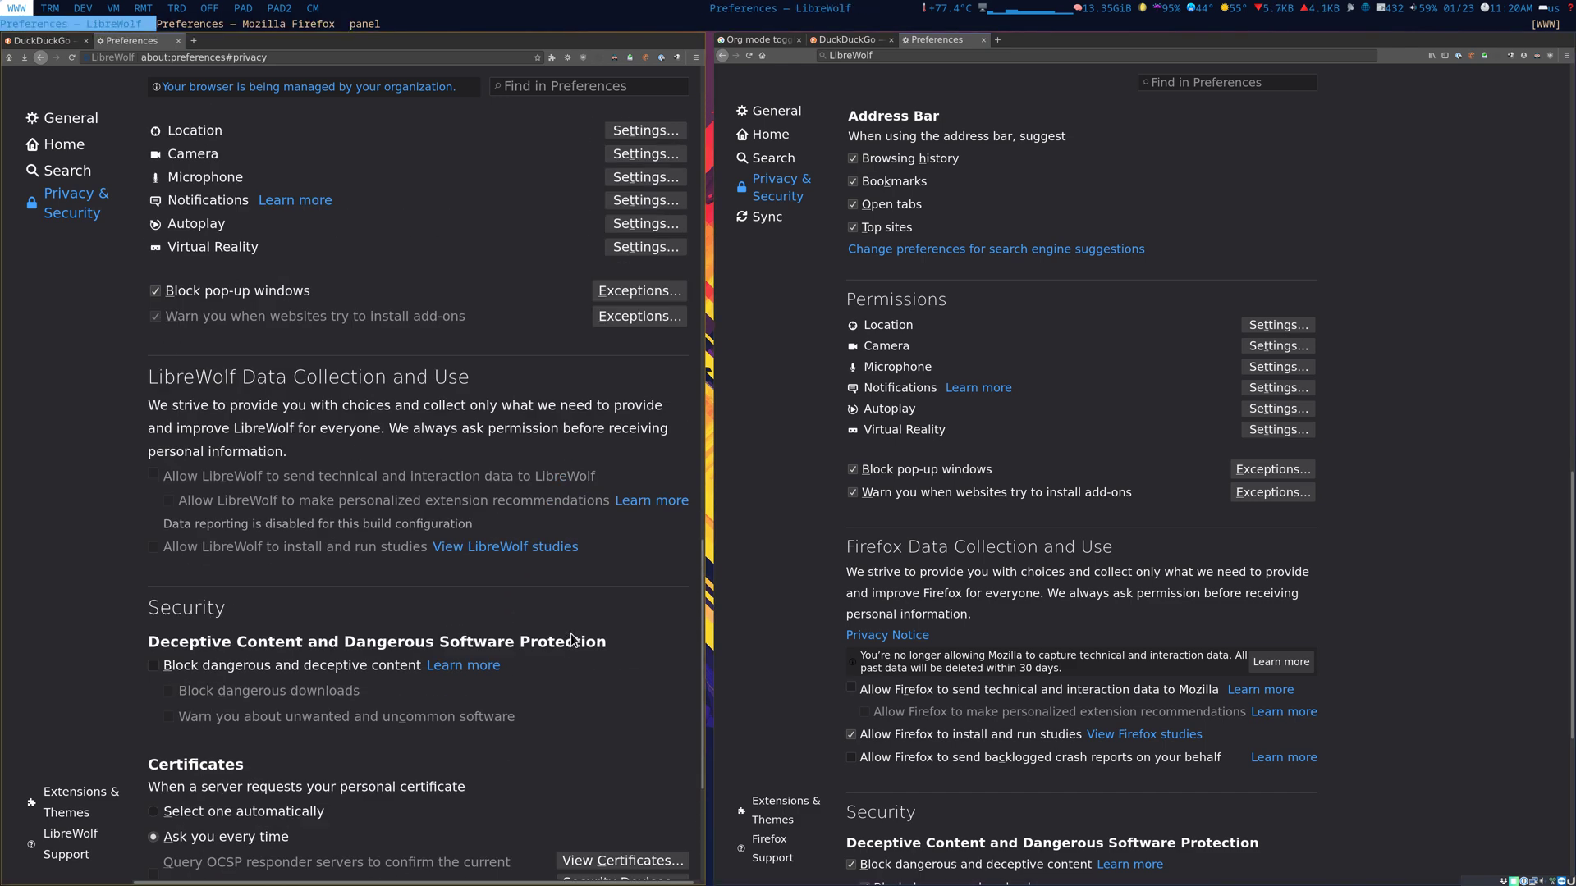
scroll(529, 639, up, 6)
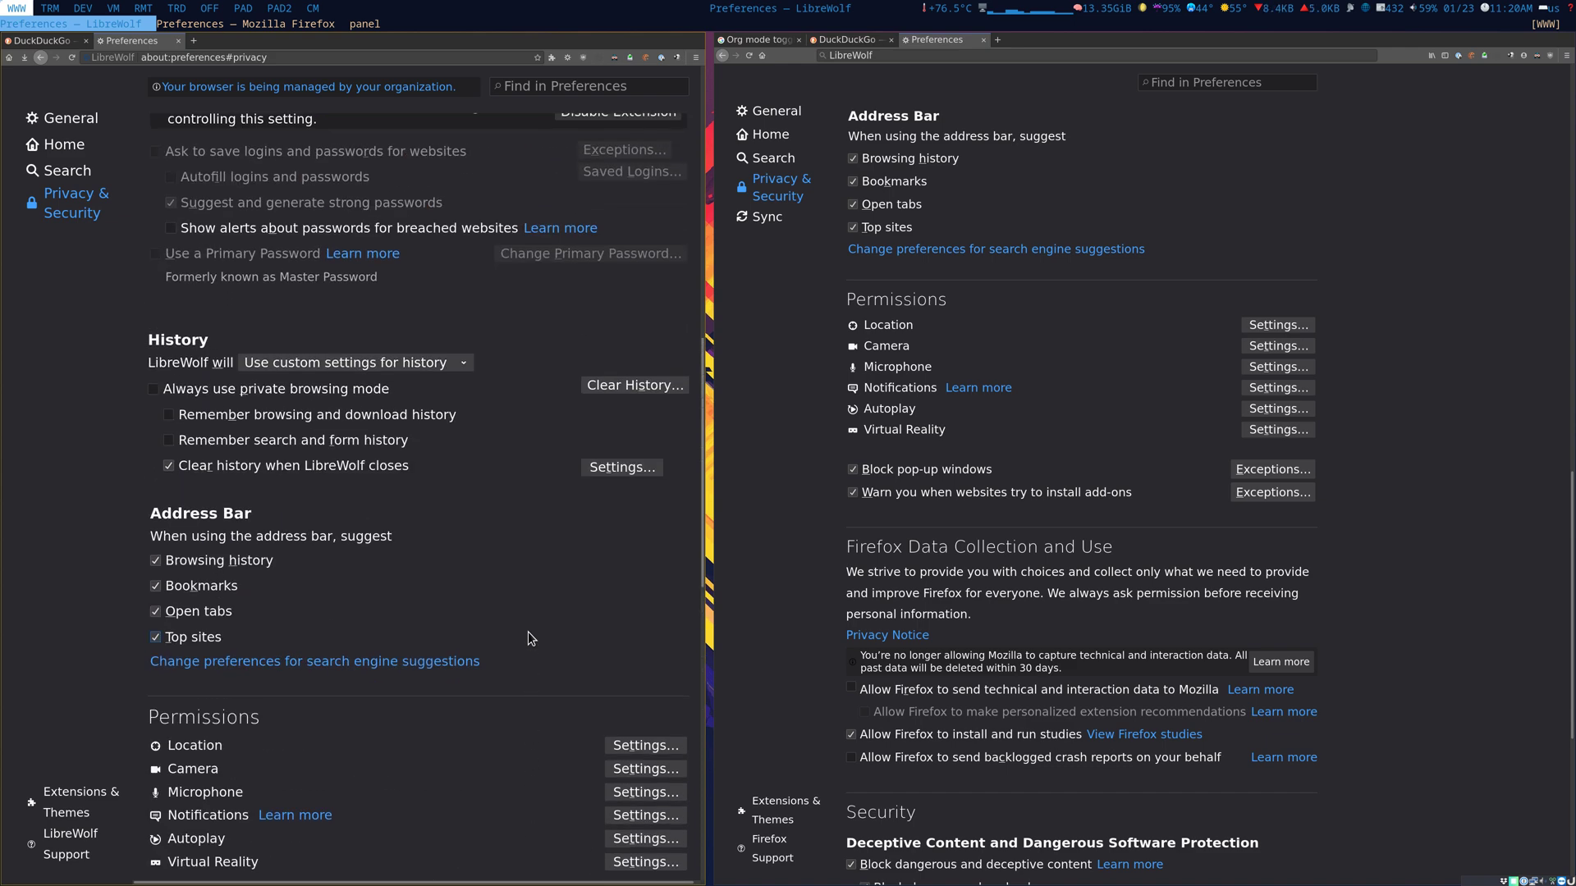
scroll(528, 639, up, 7)
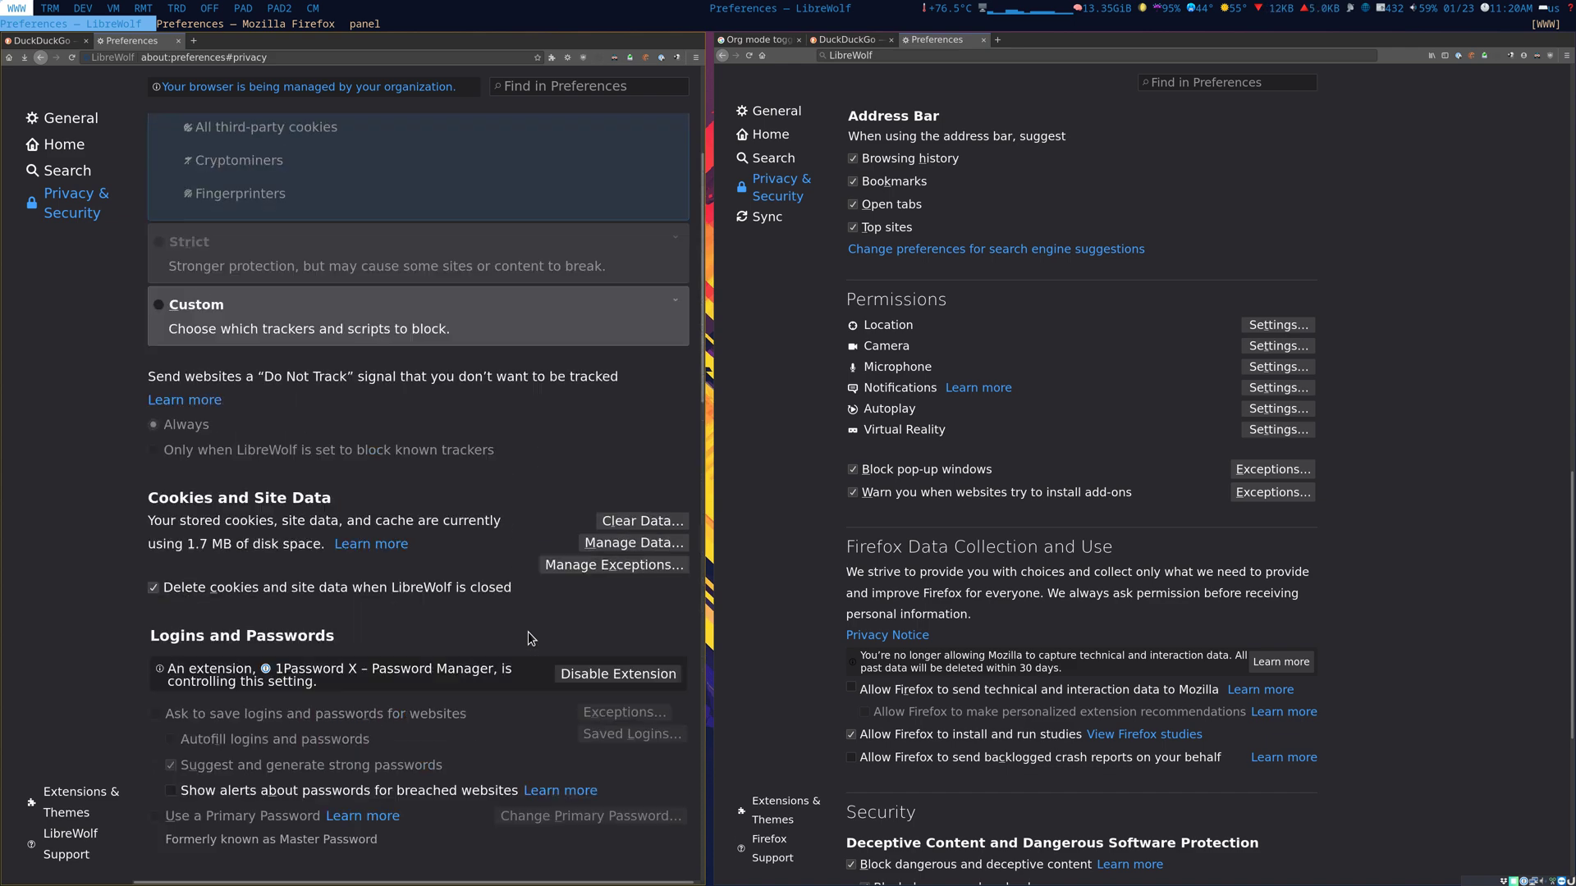
scroll(462, 598, up, 2)
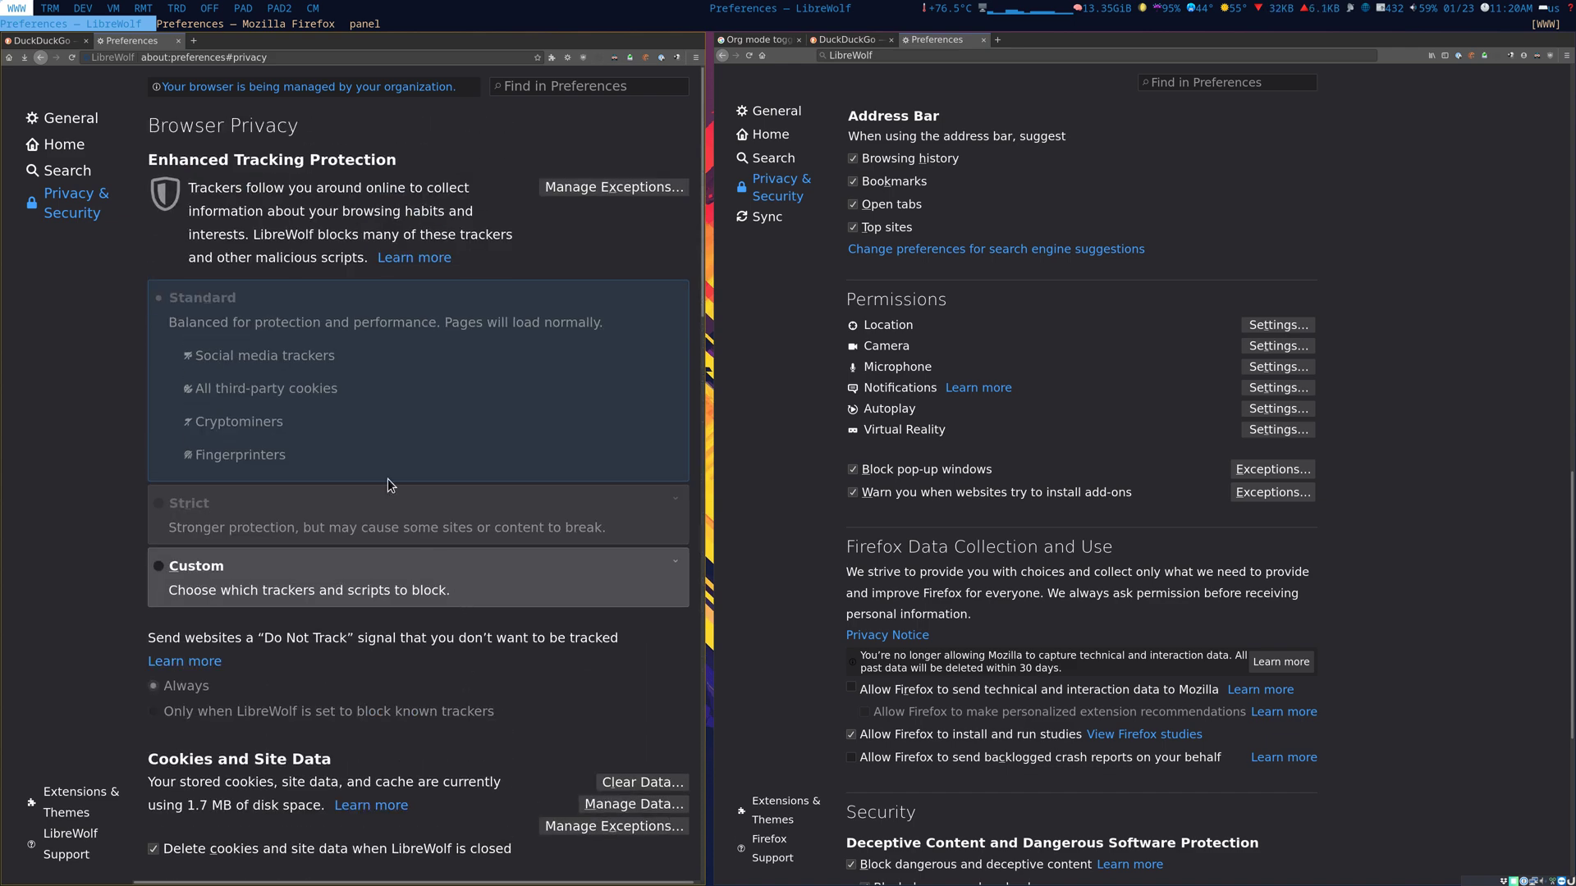
Step: Examine LibreWolf's General preferences from startup and tabs to applications, DRM content and updates
click(74, 121)
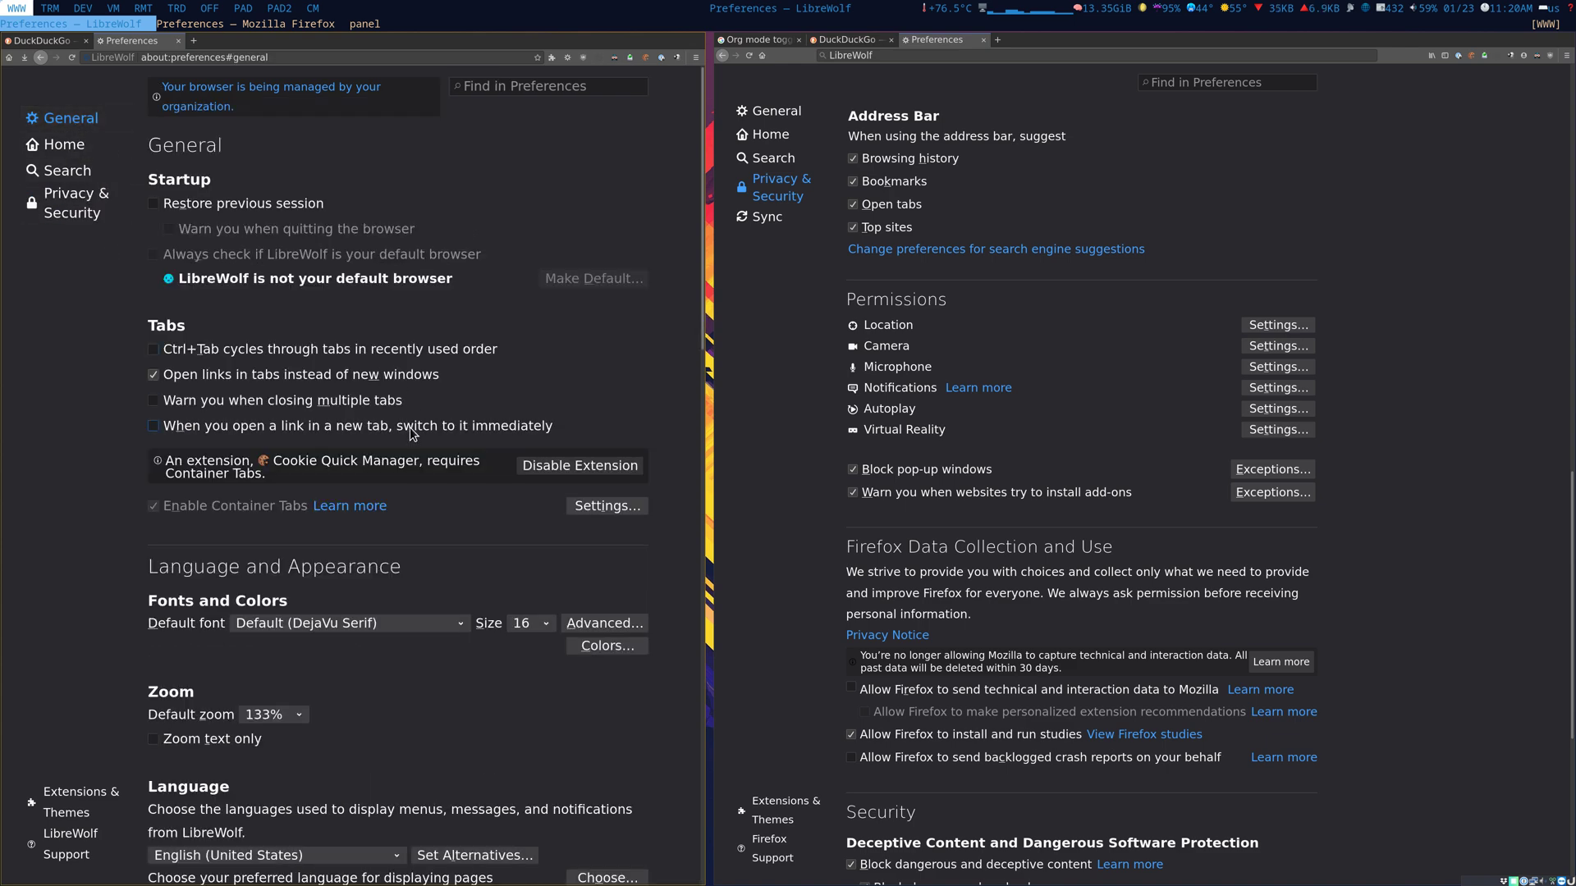
scroll(409, 444, down, 3)
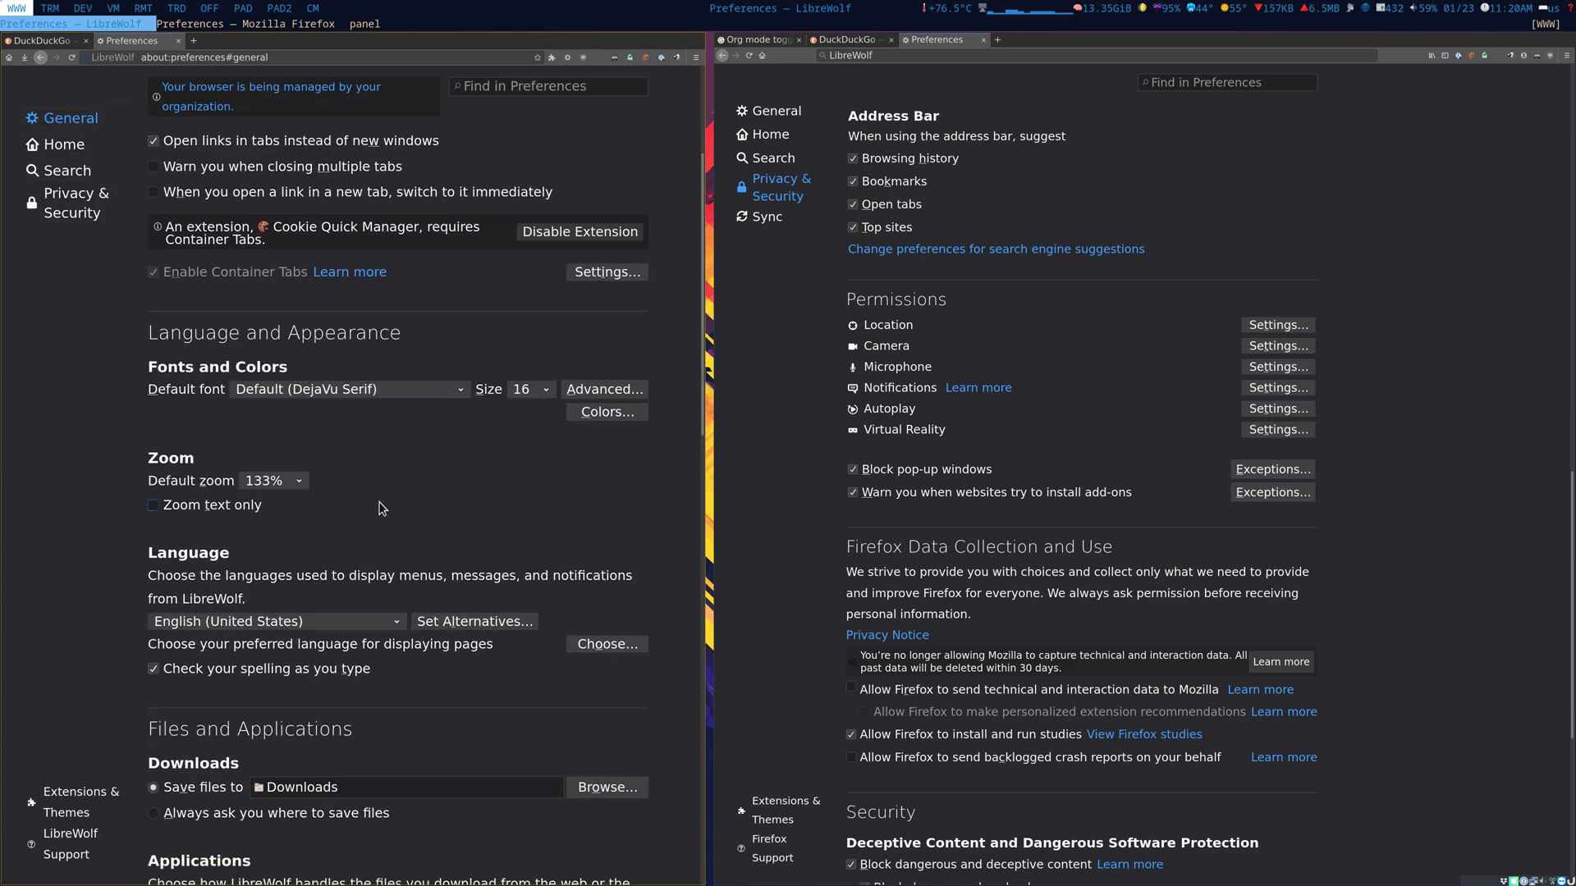
scroll(380, 508, down, 9)
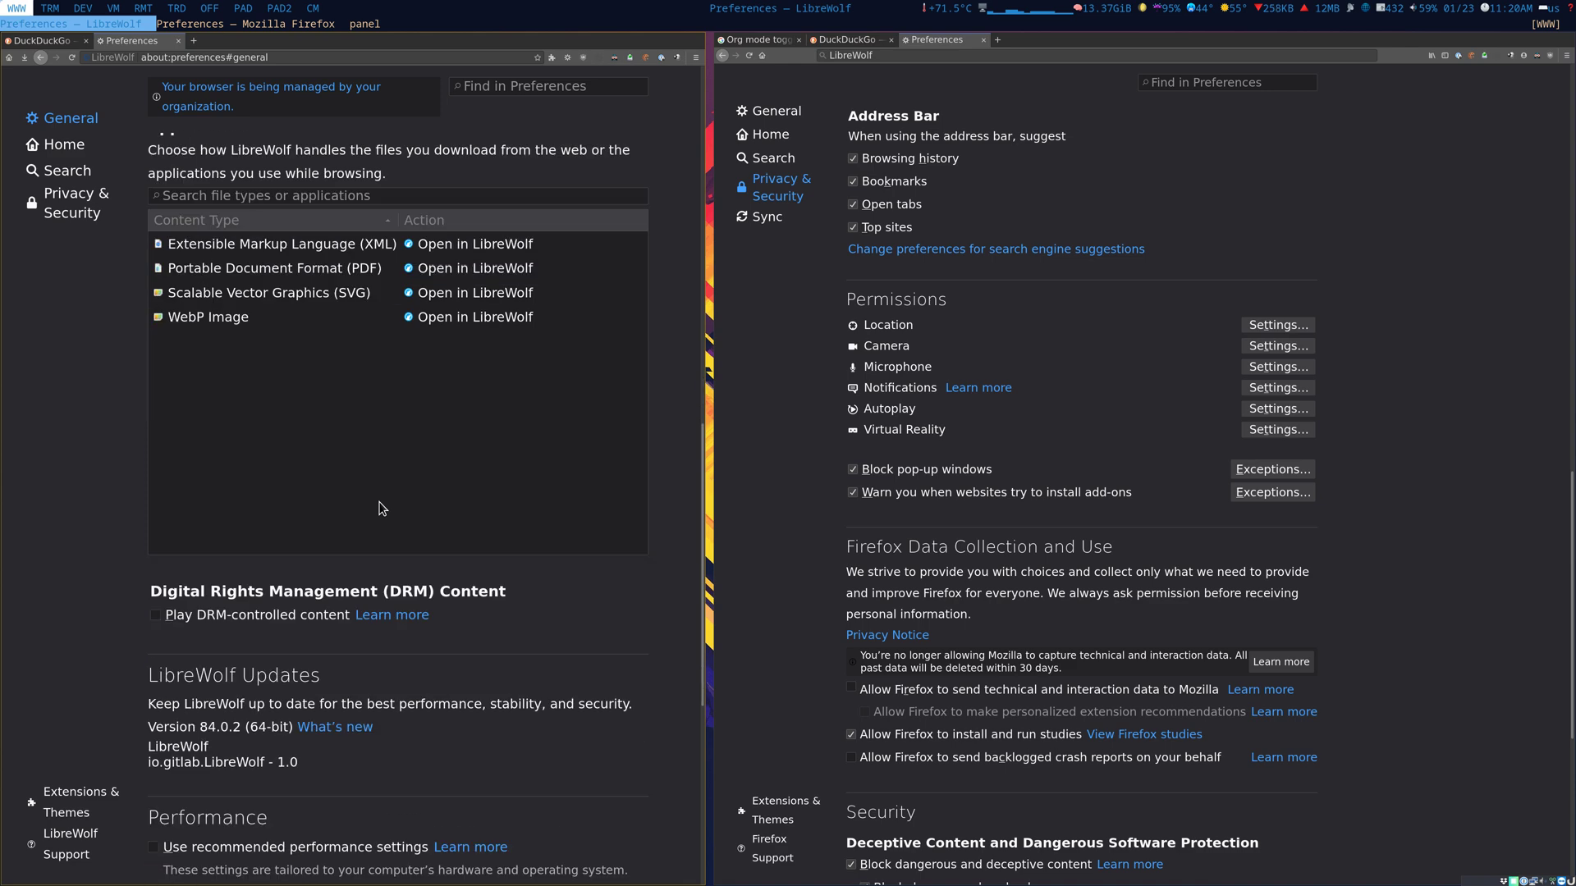
Step: Review Firefox's Privacy & Security settings for tracking protection, cookies, logins, autofill and history
scroll(953, 678, up, 12)
scroll(952, 678, up, 3)
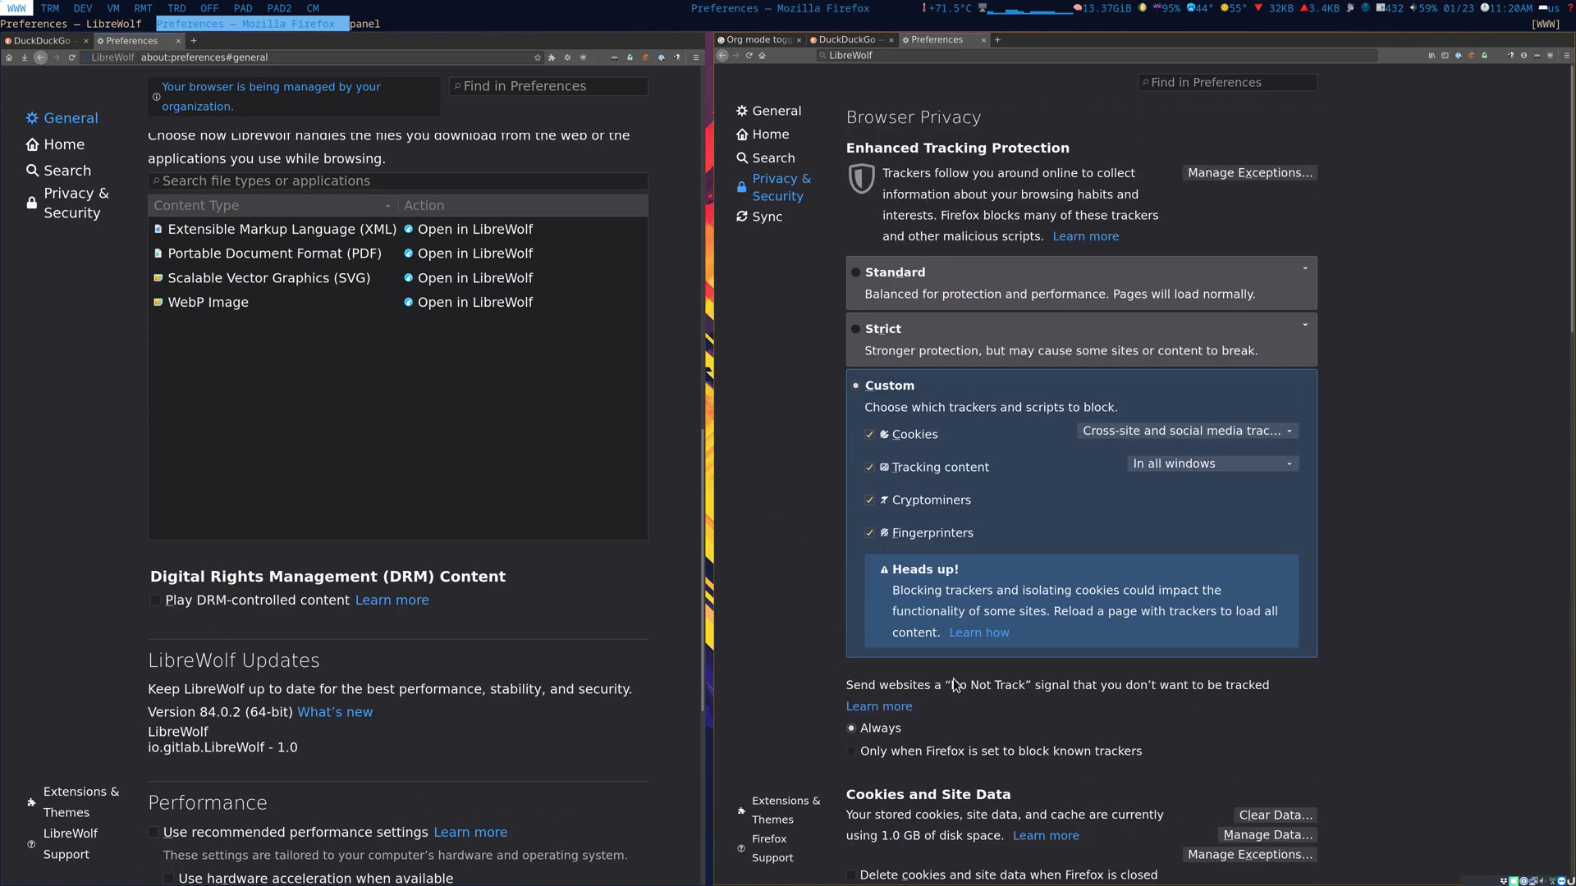
scroll(976, 529, down, 4)
scroll(976, 530, down, 2)
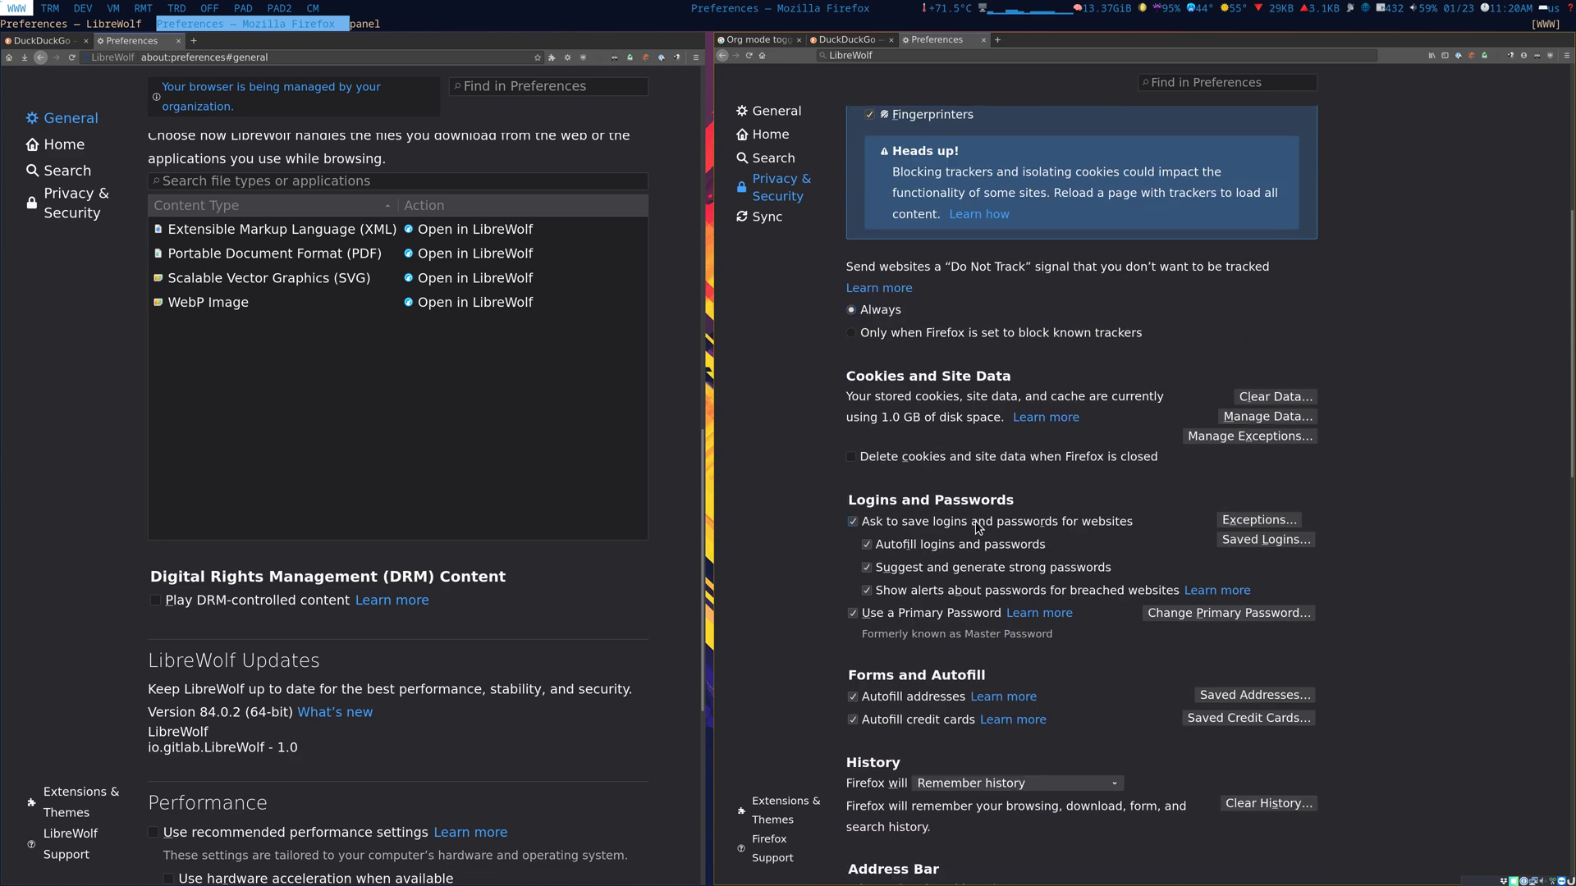
scroll(969, 523, down, 4)
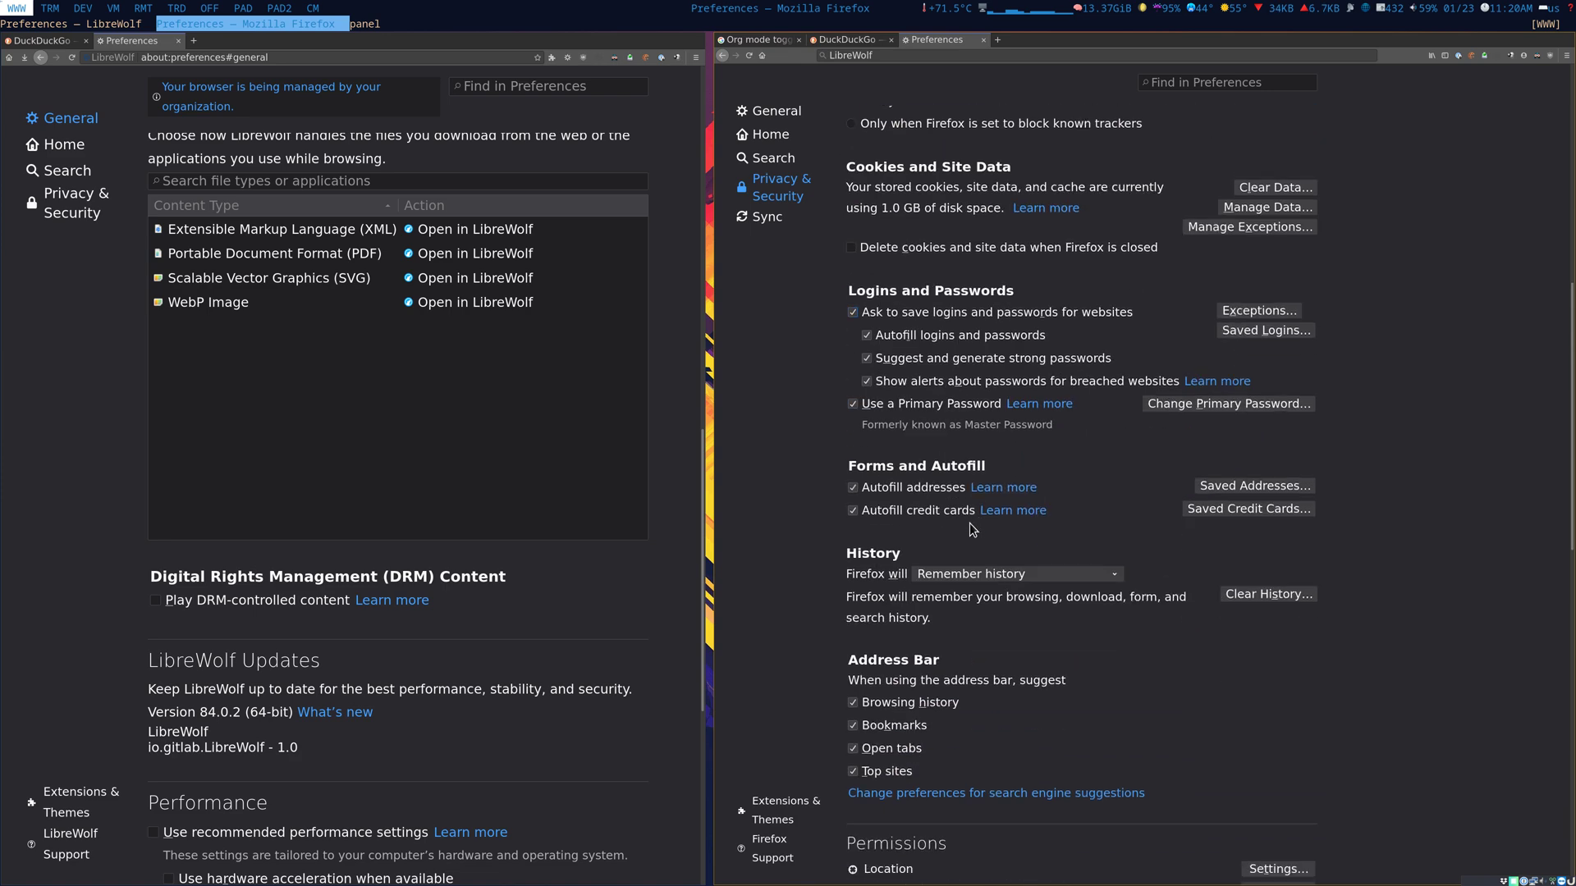
scroll(968, 525, down, 3)
scroll(968, 506, up, 8)
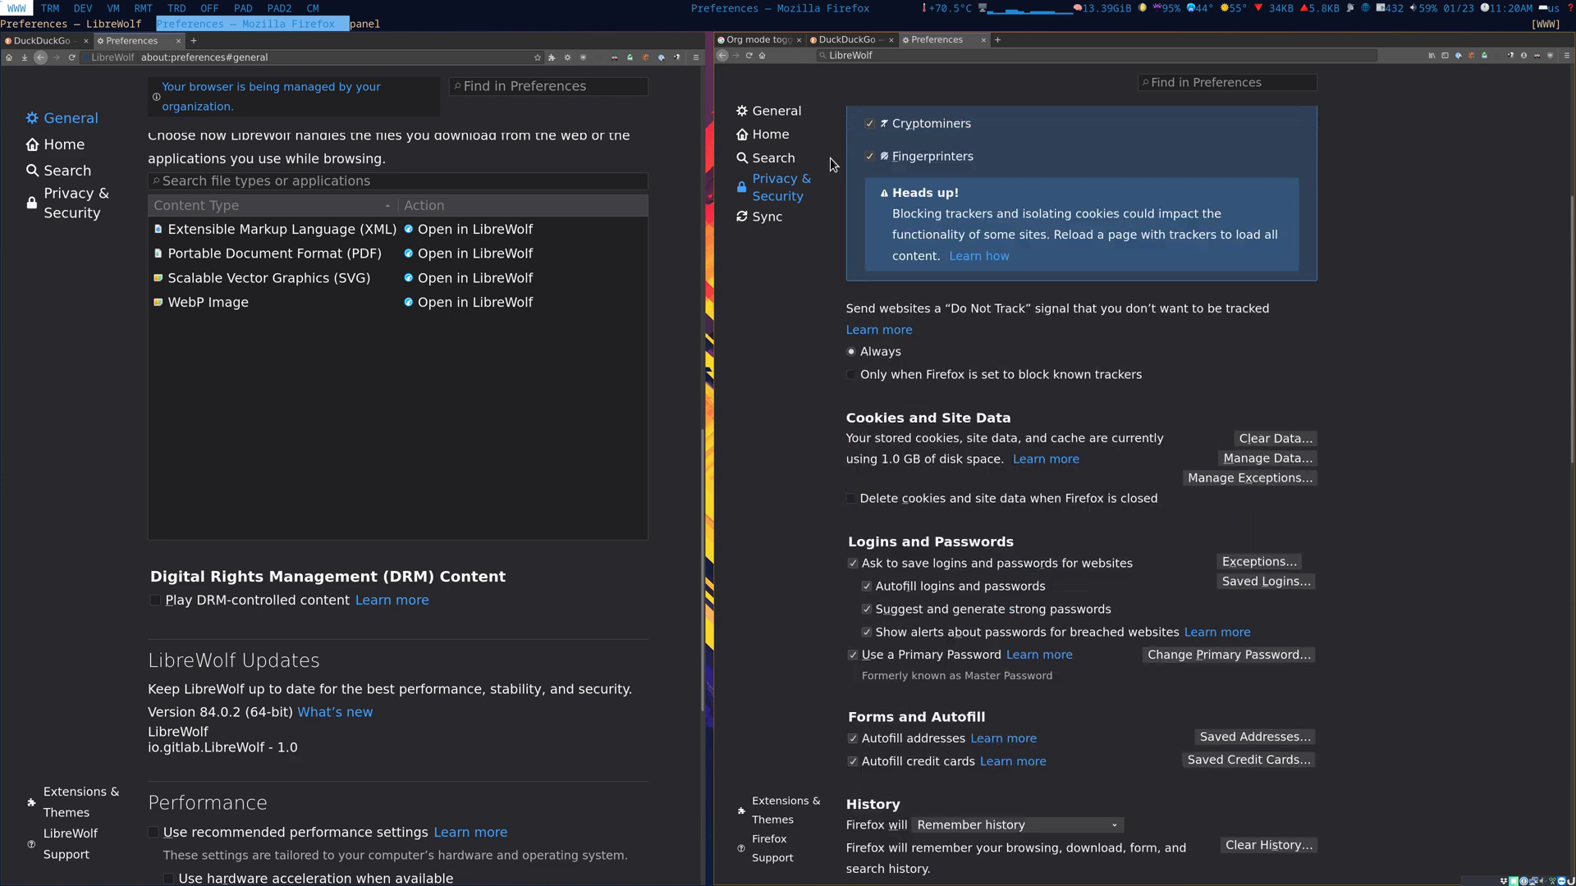
Step: Open Firefox's General preferences and examine the downloads, applications, DRM content and update settings
click(803, 115)
scroll(1044, 476, down, 4)
scroll(1044, 476, down, 6)
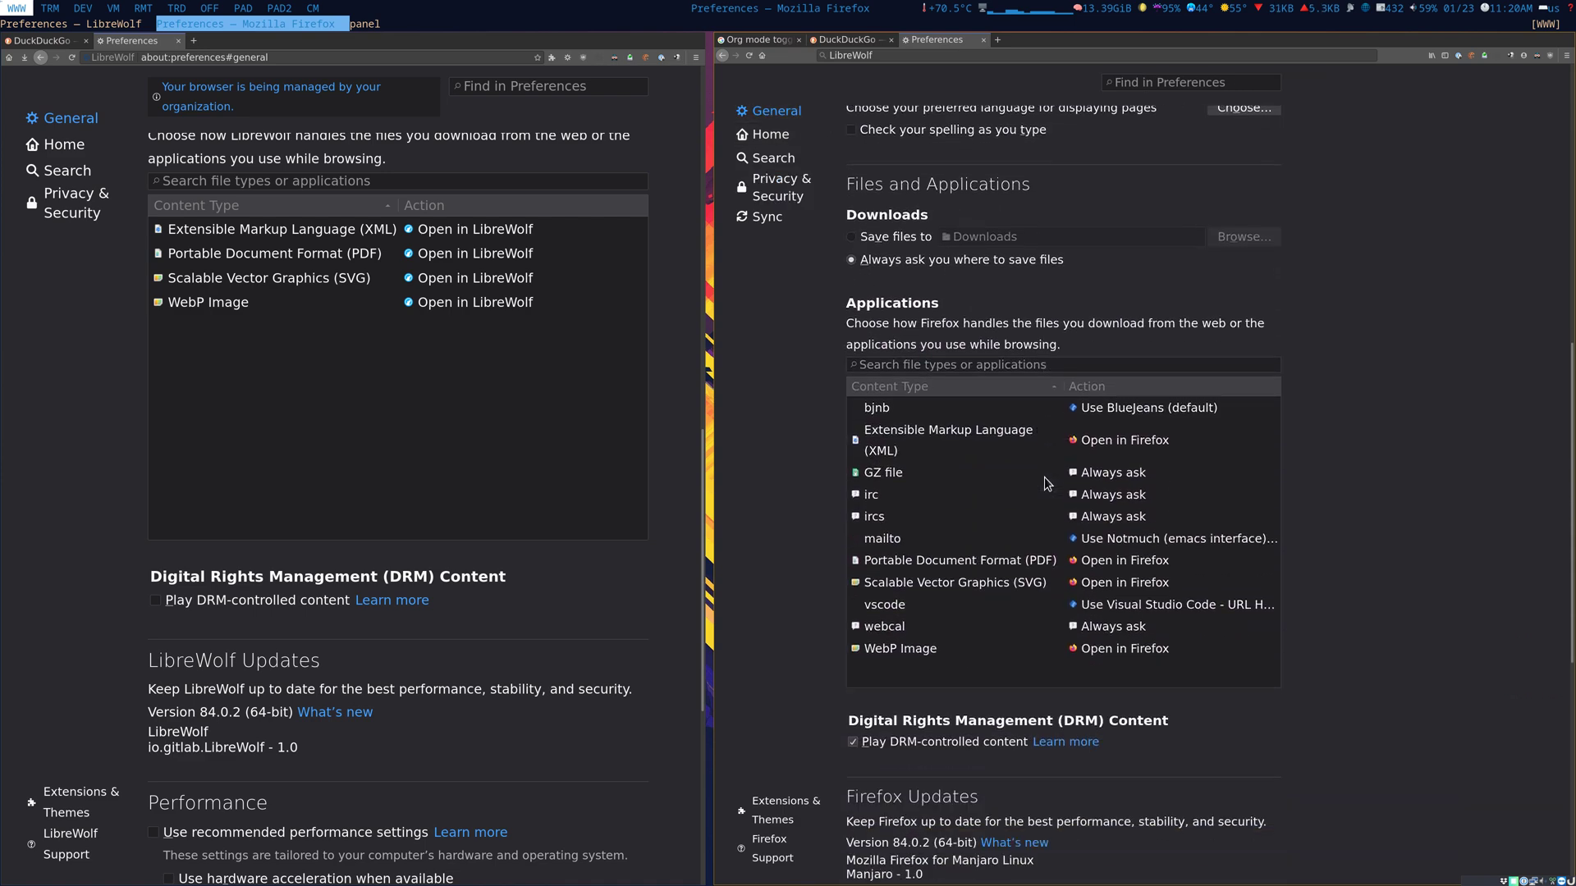
scroll(1044, 476, down, 3)
scroll(1044, 476, up, 4)
scroll(1044, 483, down, 2)
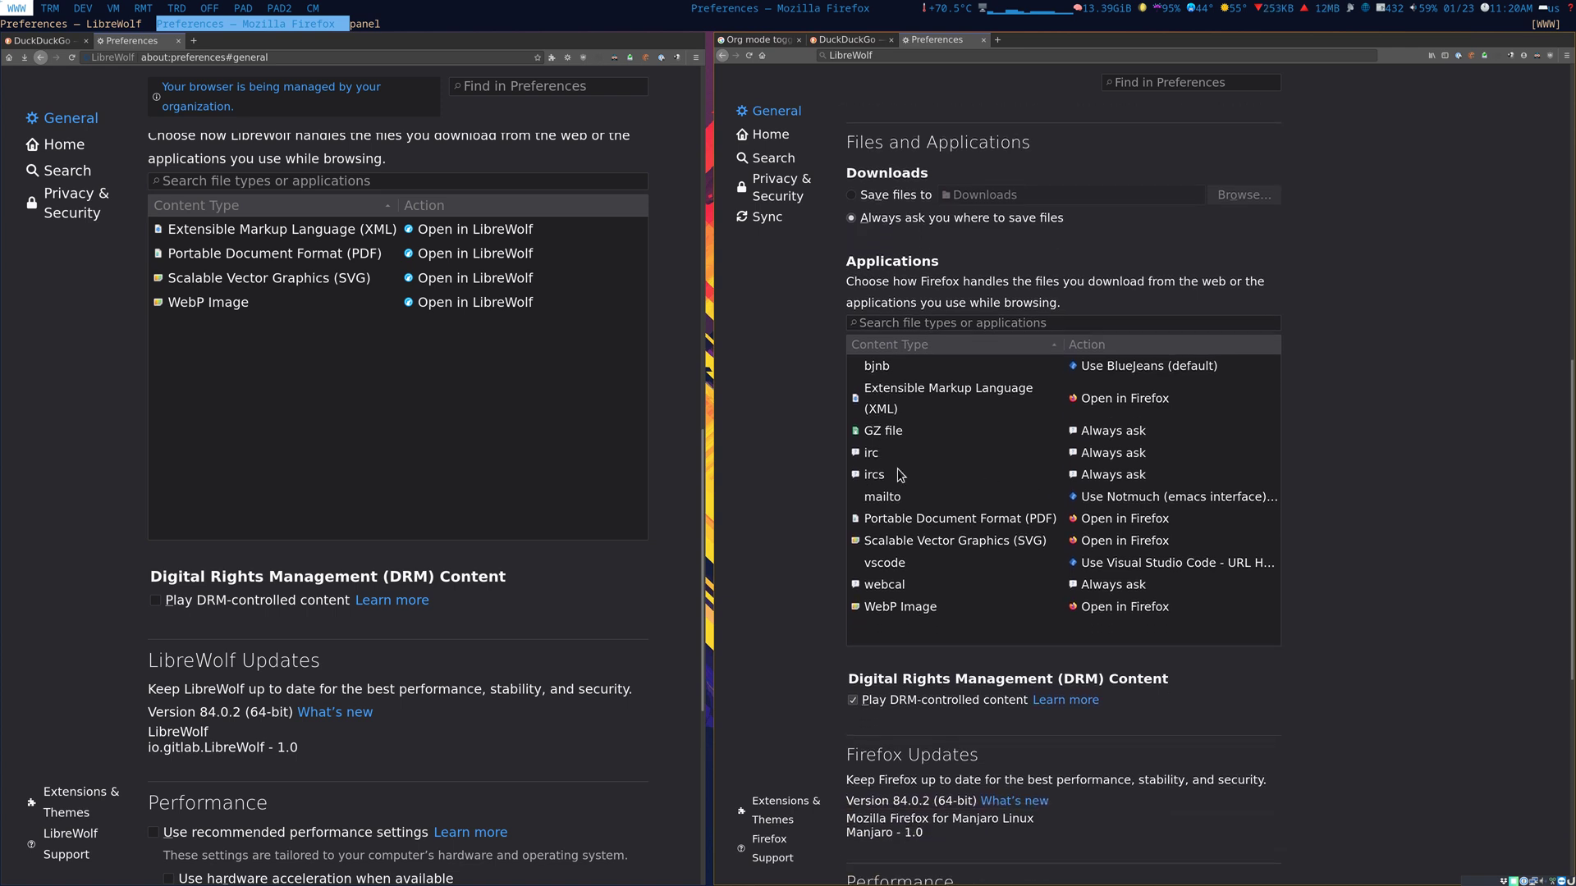
Step: Open the About LibreWolf window to check its version information
click(696, 57)
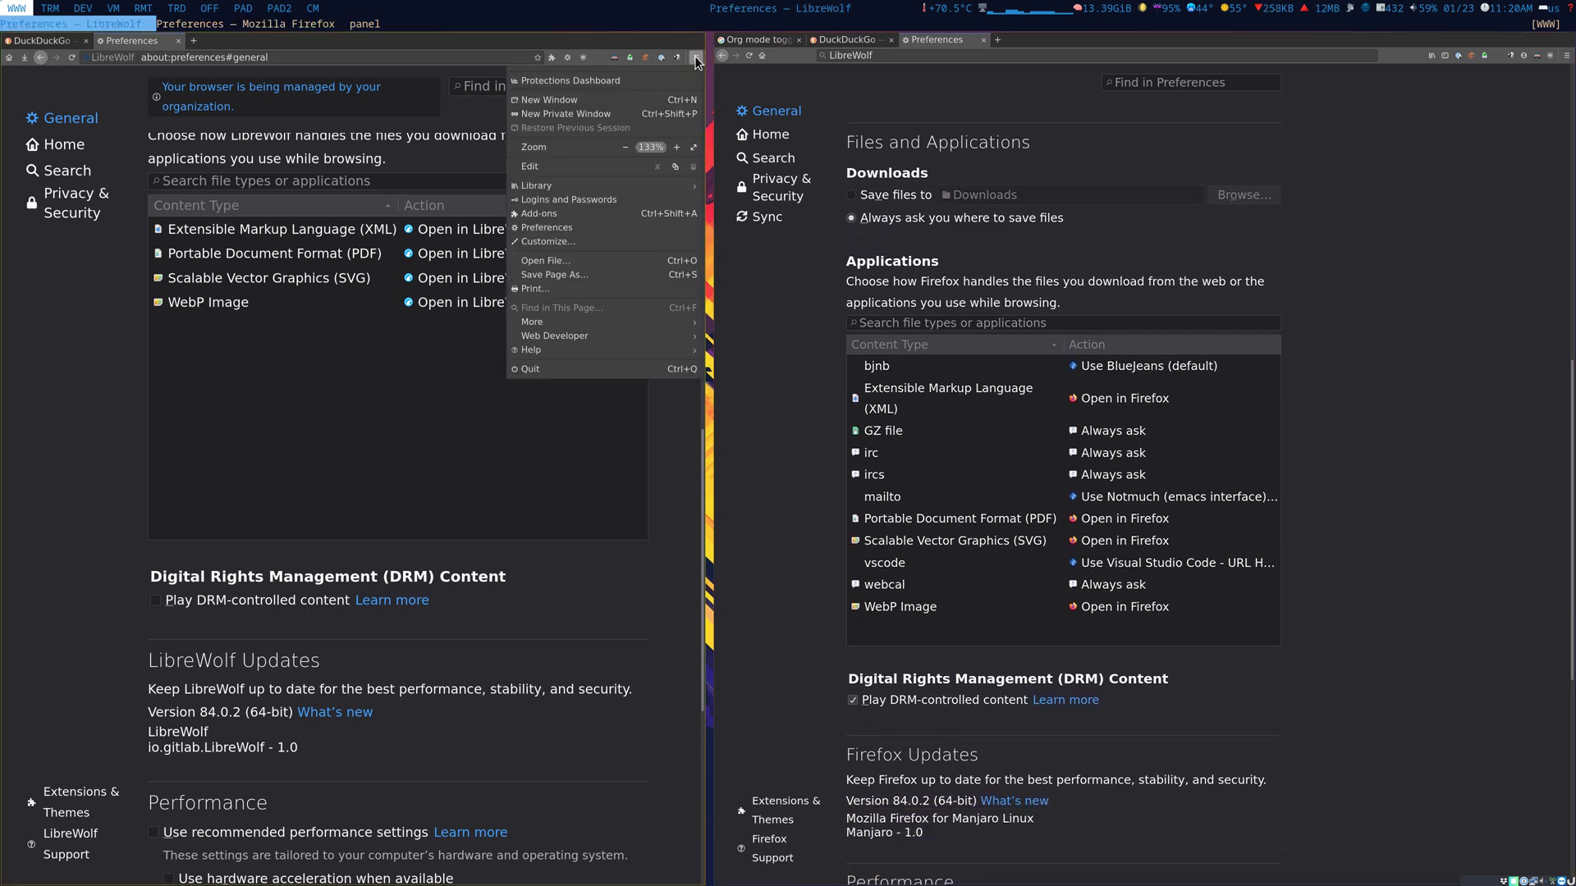
click(562, 344)
click(544, 217)
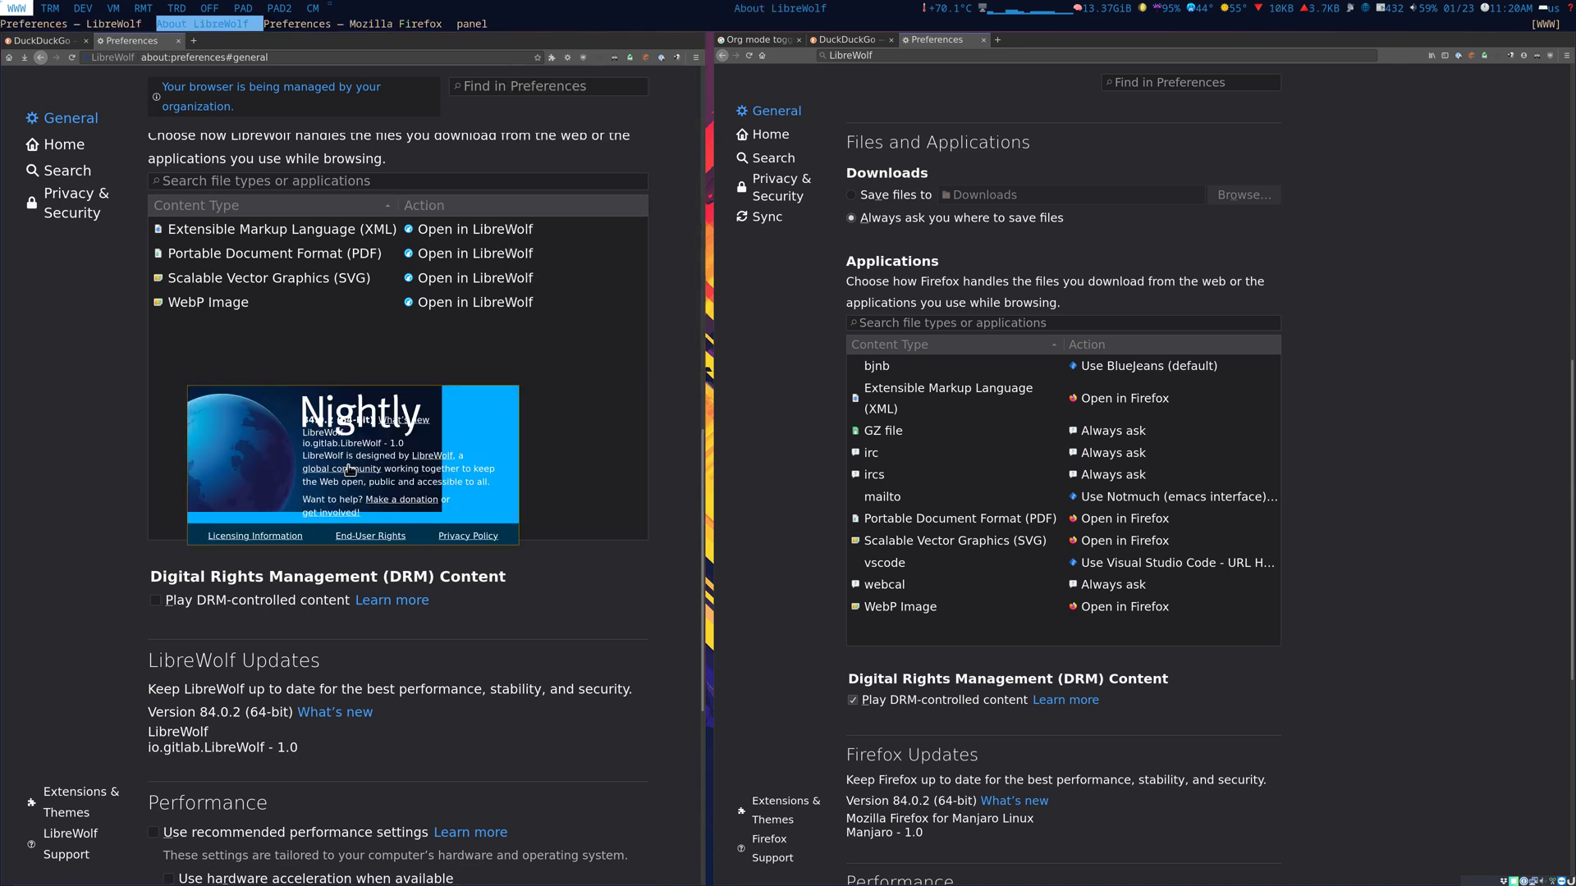
Step: Open the About Firefox window and highlight its version number for comparison with LibreWolf's
click(1565, 56)
click(1428, 368)
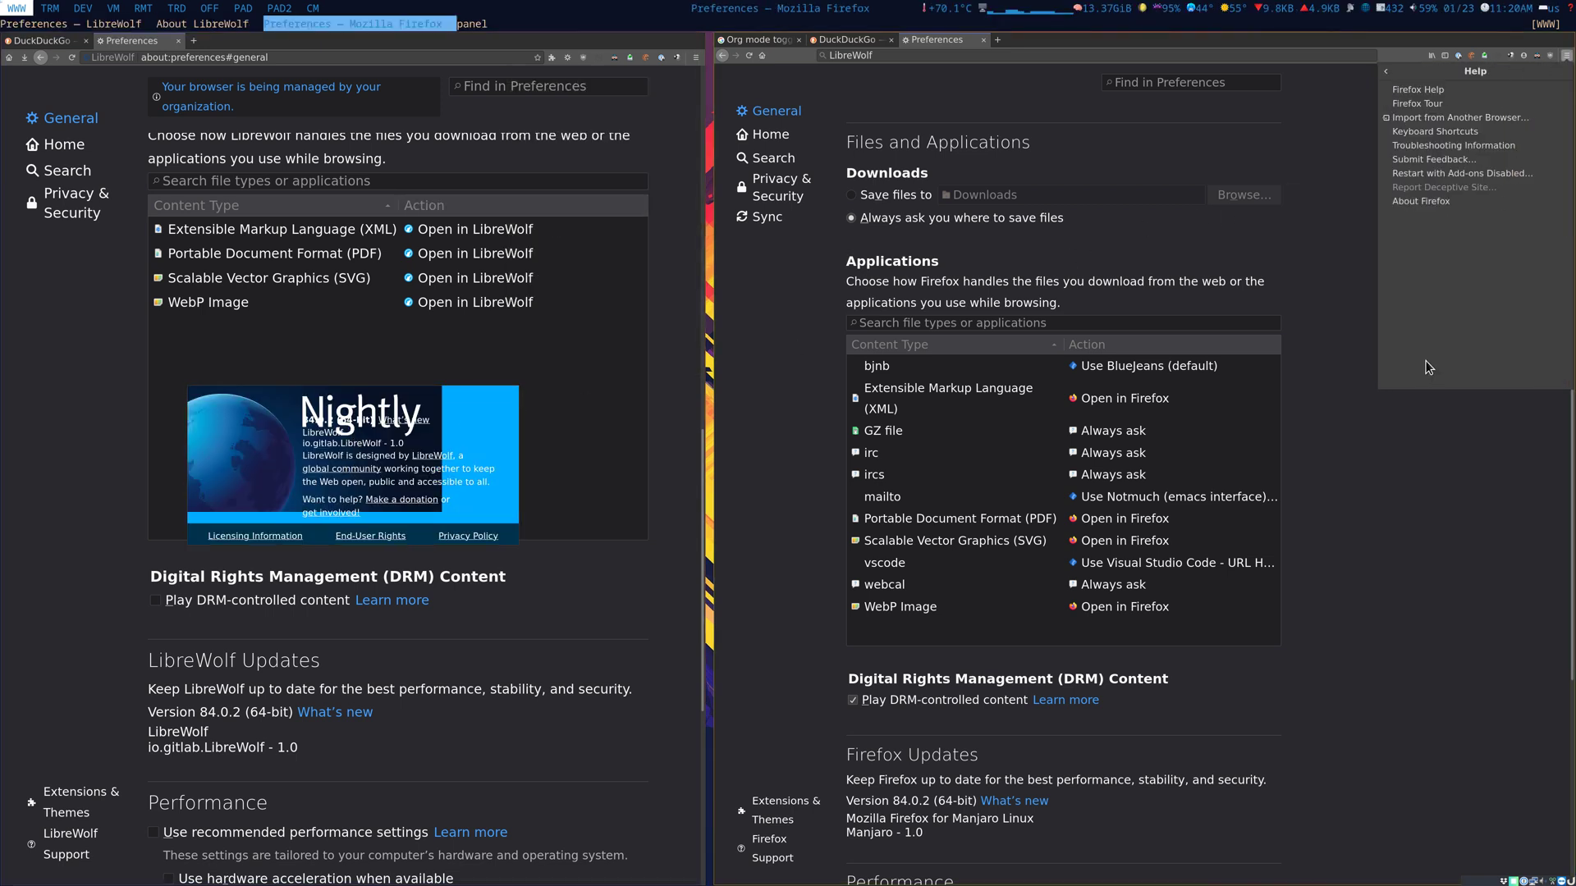
click(1432, 202)
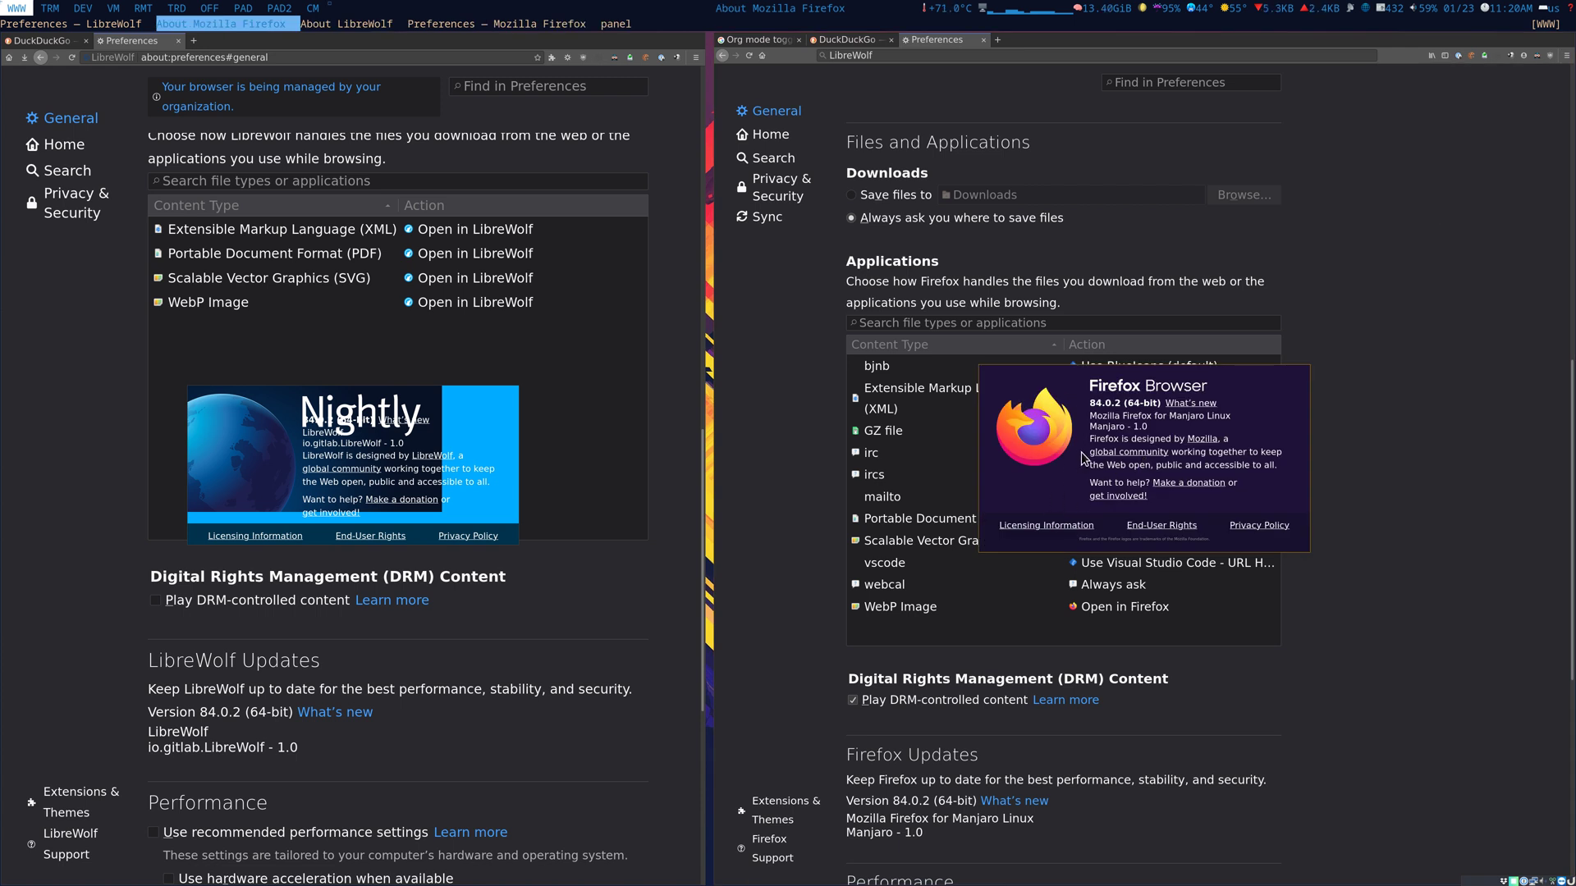
key(super+Left)
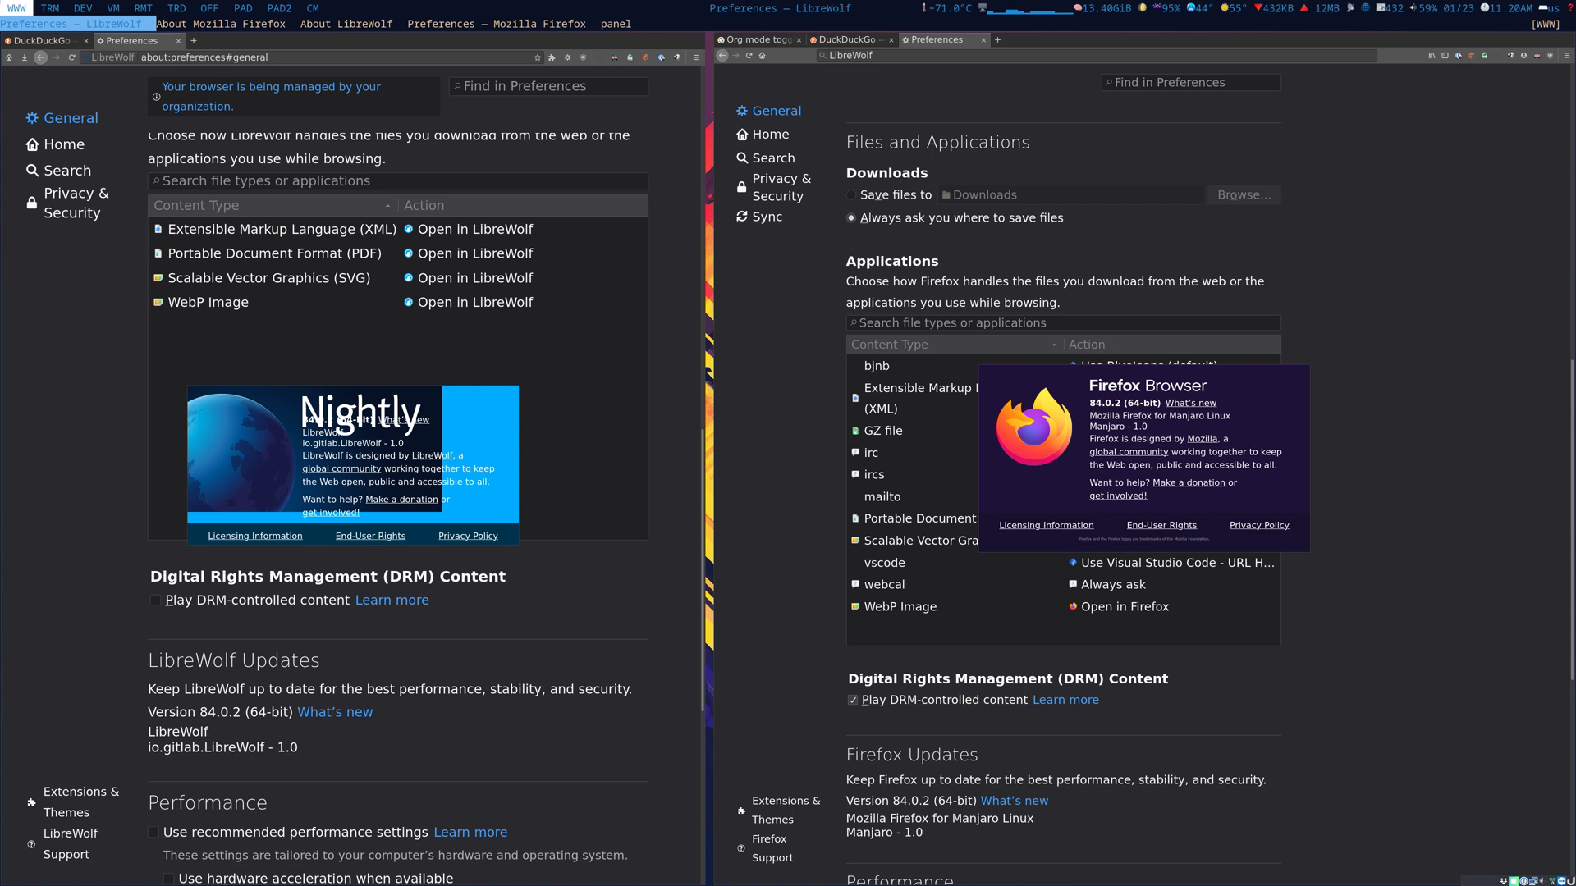
drag(1121, 404, 1091, 408)
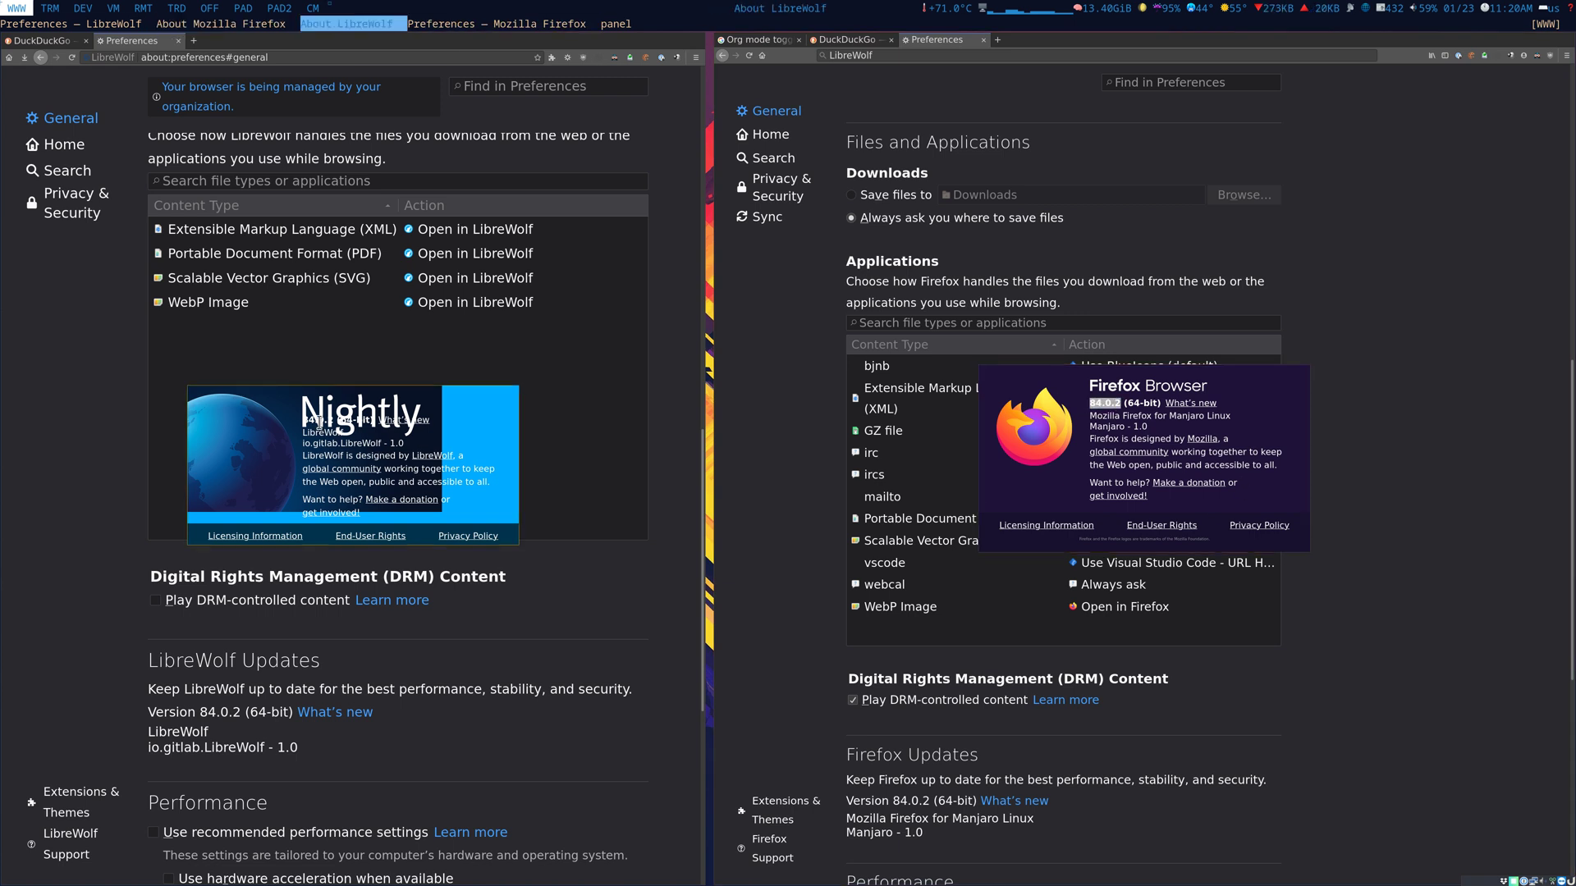